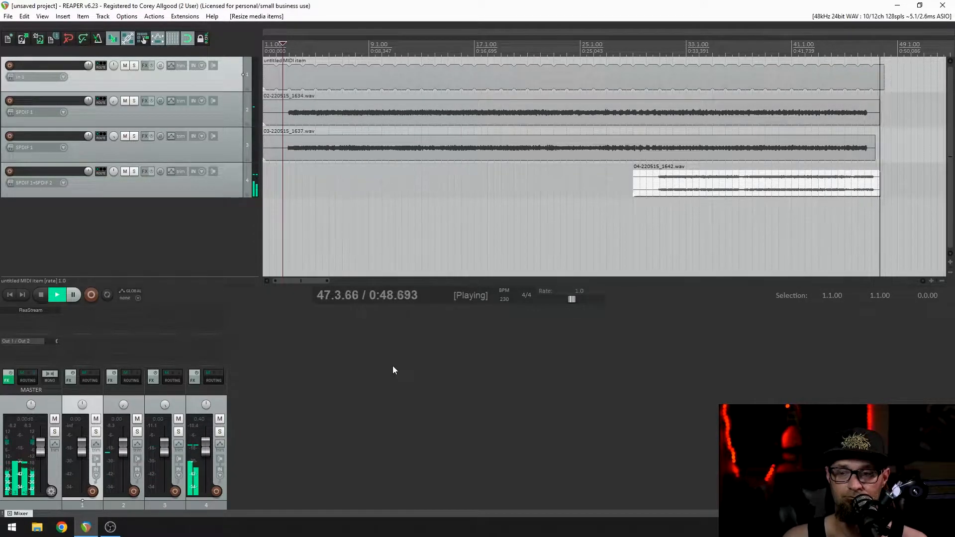
Stop playback and add a new empty track below track 4
key("space")
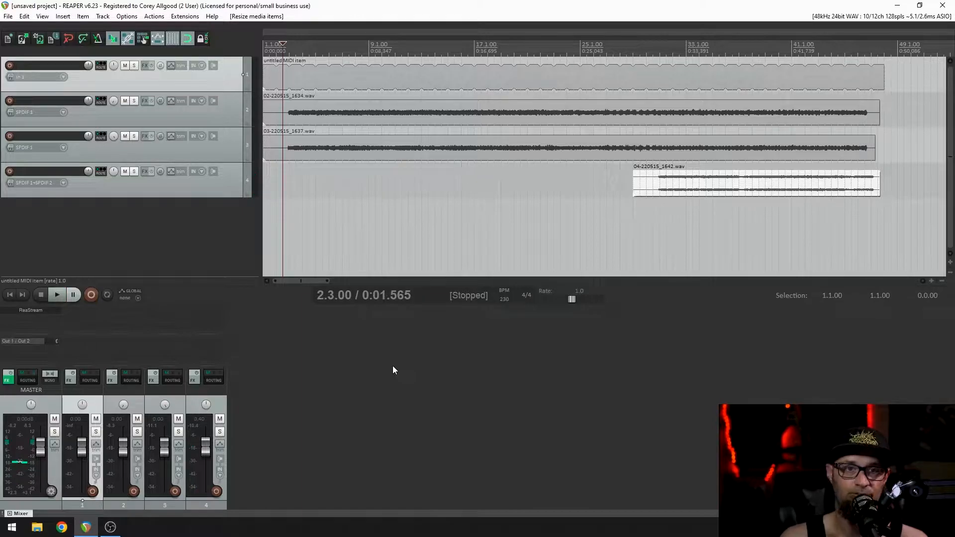
double_click(55, 240)
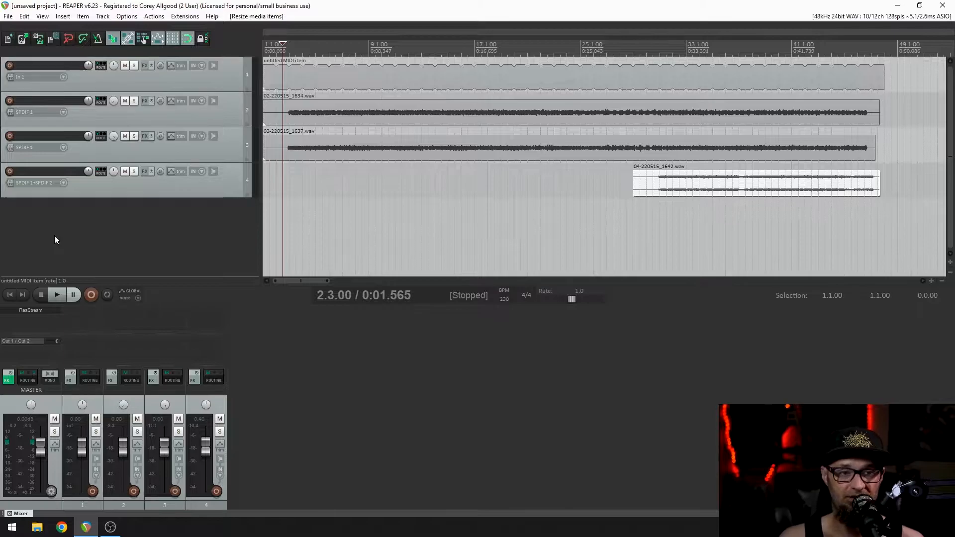
left_click(172, 88)
left_click(130, 230)
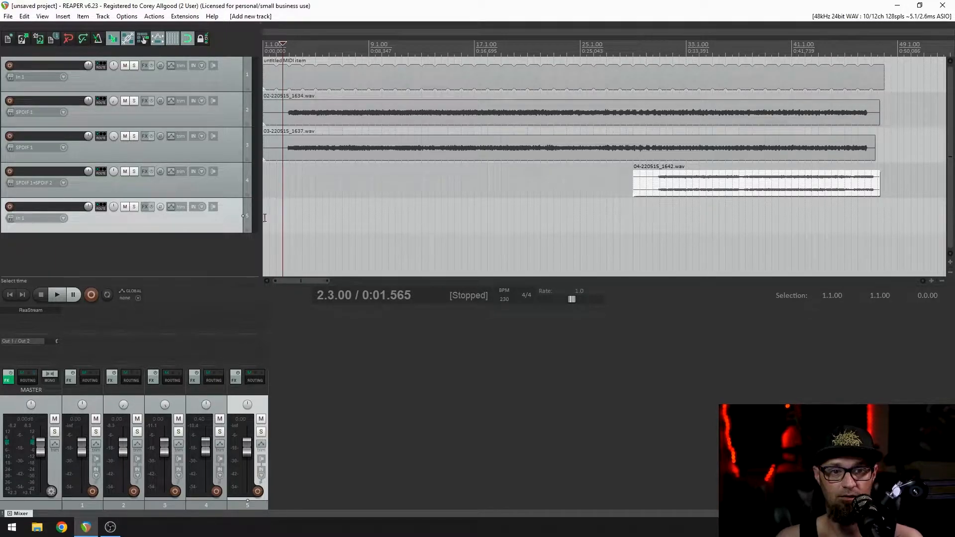
Insert a new MIDI item on track 5 and stretch it from the project start to about the end of the recorded guitar tracks
left_click(22, 294)
left_click(63, 16)
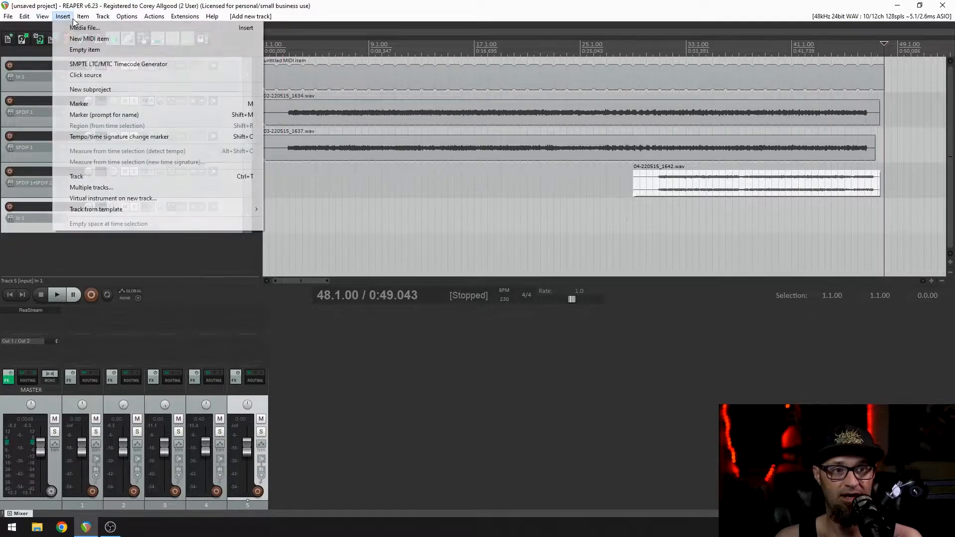
left_click(80, 39)
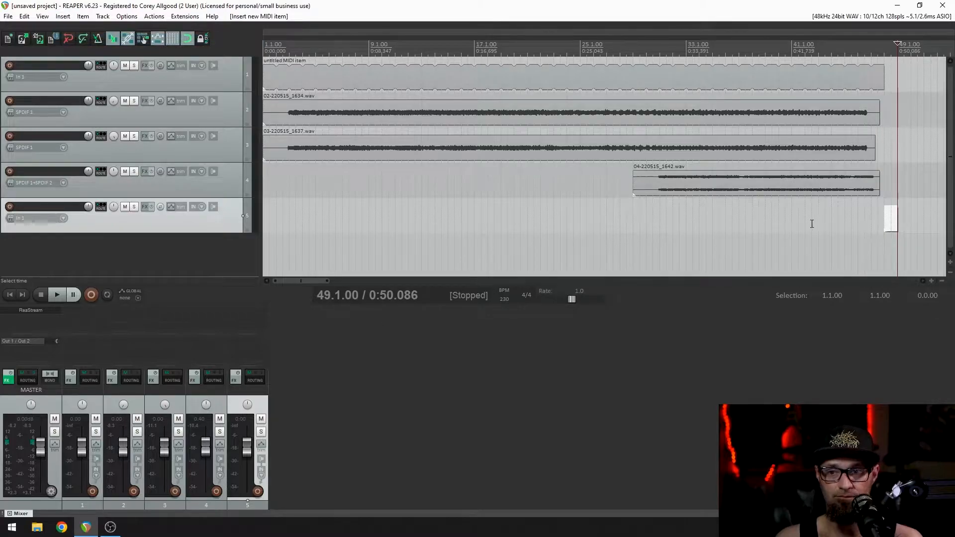
left_click_drag(890, 221, 872, 208)
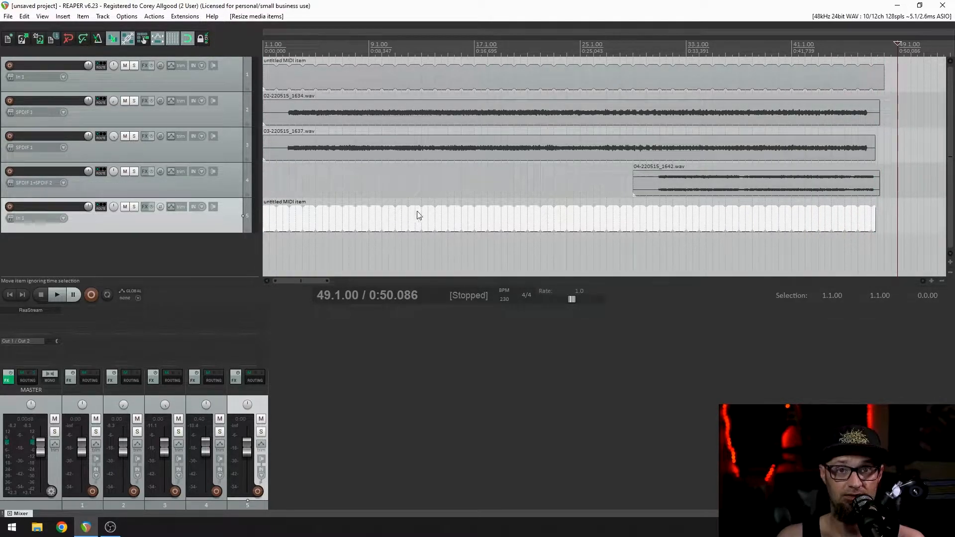
Turn off Loop item source for the MIDI item on track 5
right_click(414, 226)
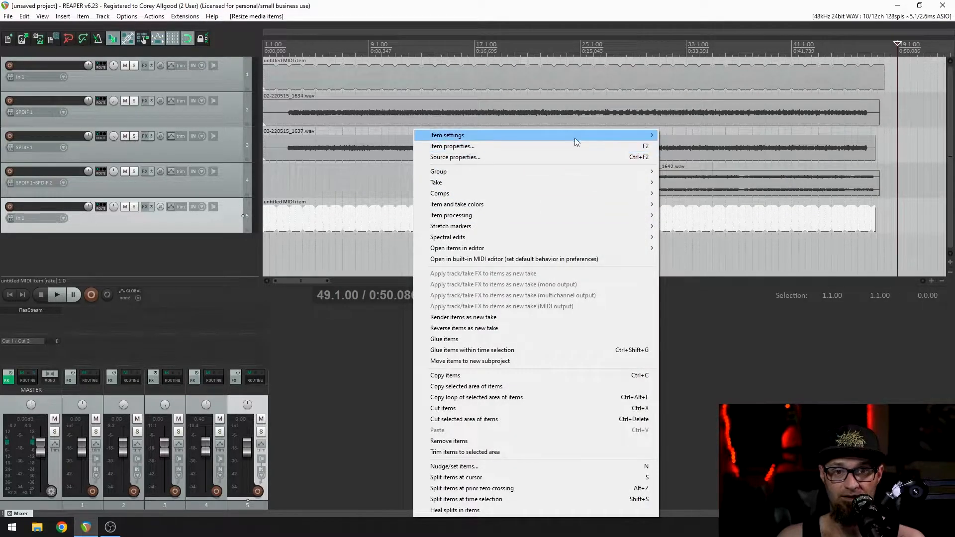
mouse_move(577, 136)
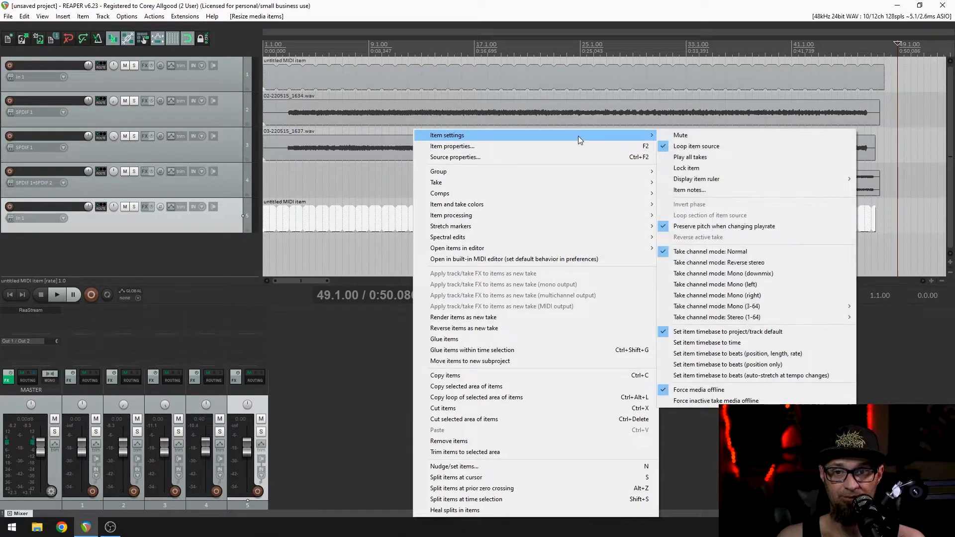
left_click(692, 146)
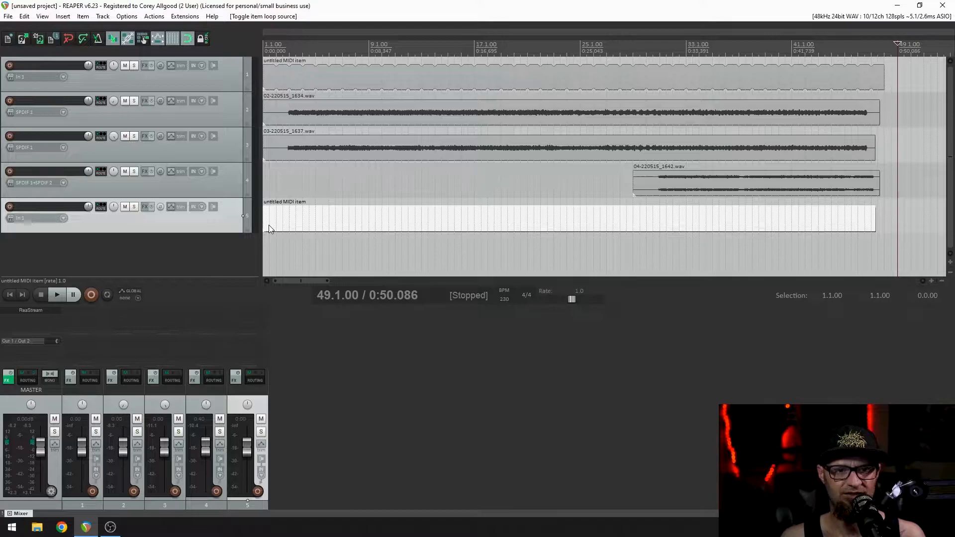
View the empty MIDI item on track 5 in the MIDI editor, zoomed in on its opening bars, and close the editor
left_click(283, 47)
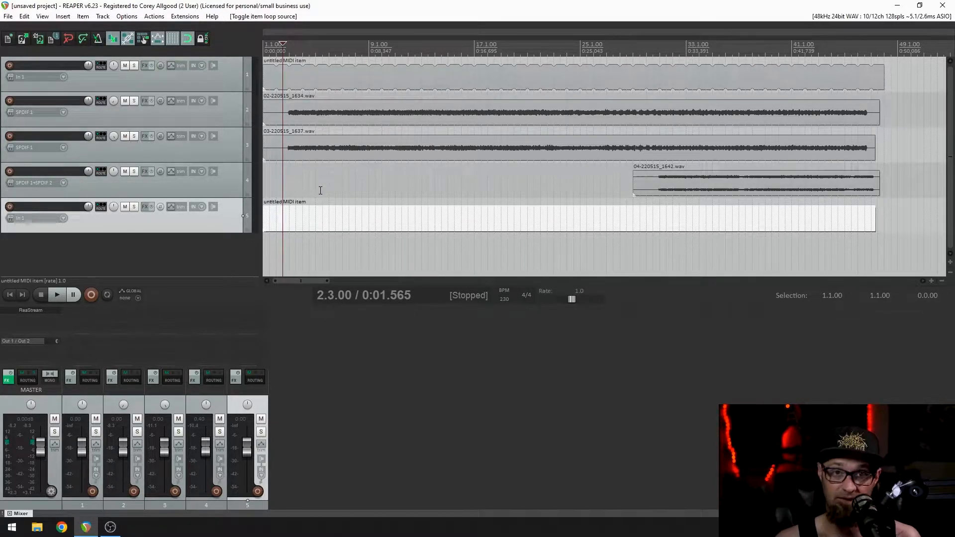
double_click(287, 218)
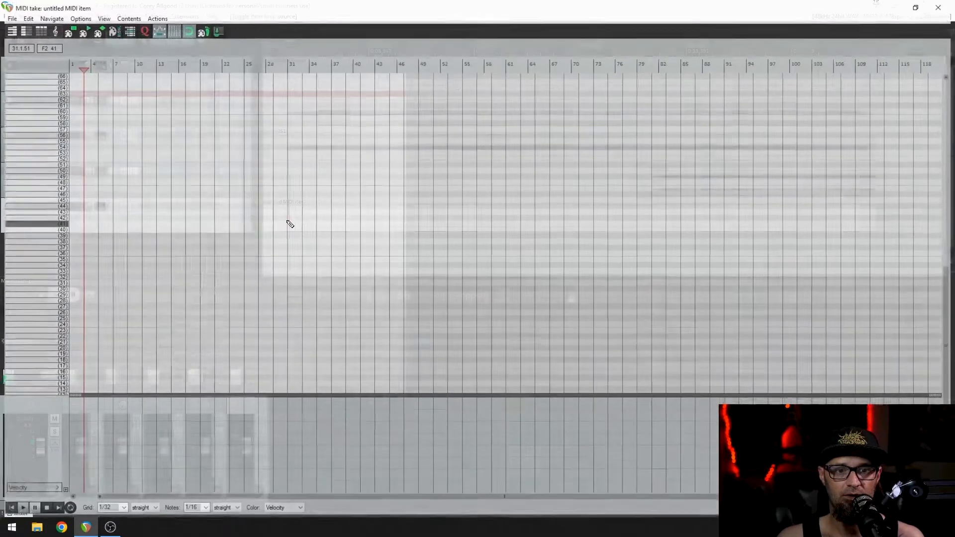
scroll(141, 227, "up", 6)
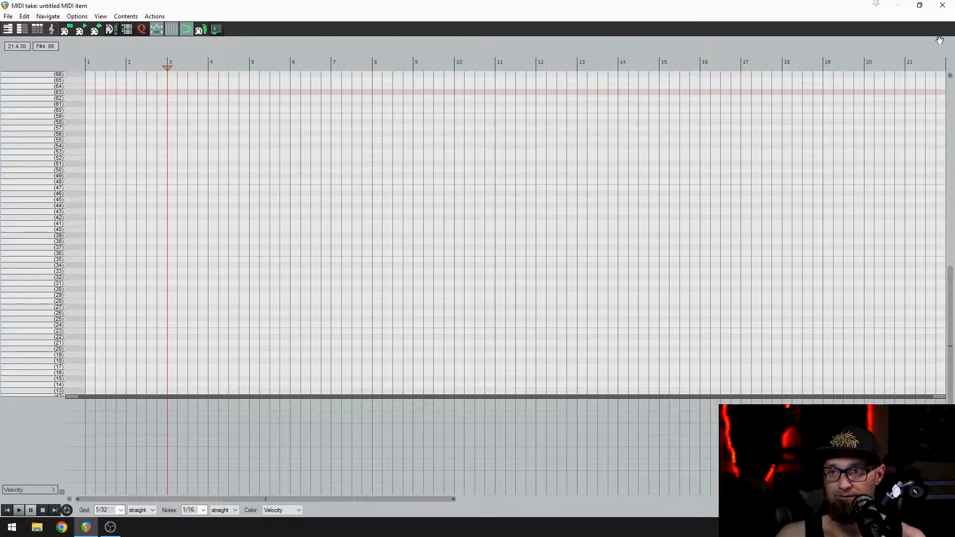
left_click(942, 6)
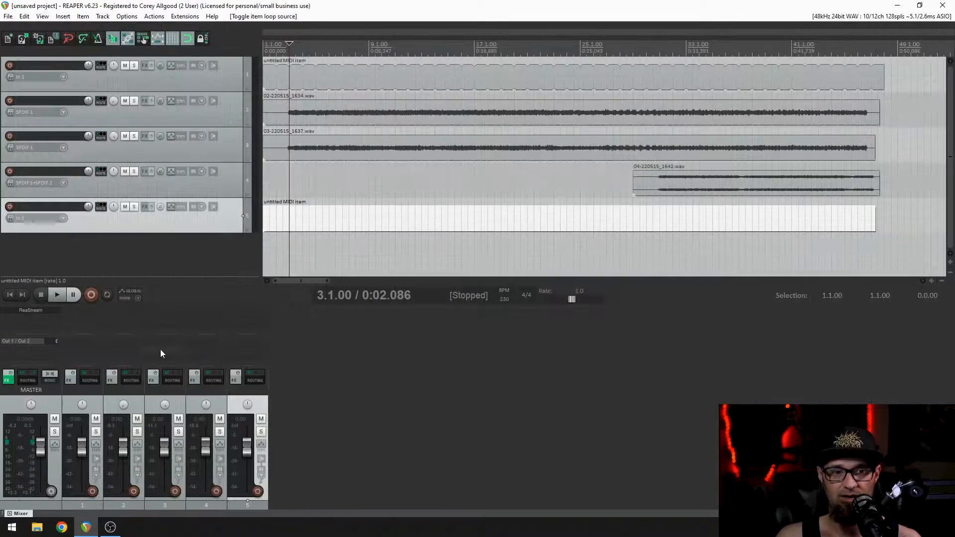
Add Toontrack's Superior Drummer 3 (32 out) instrument to track 5
double_click(244, 316)
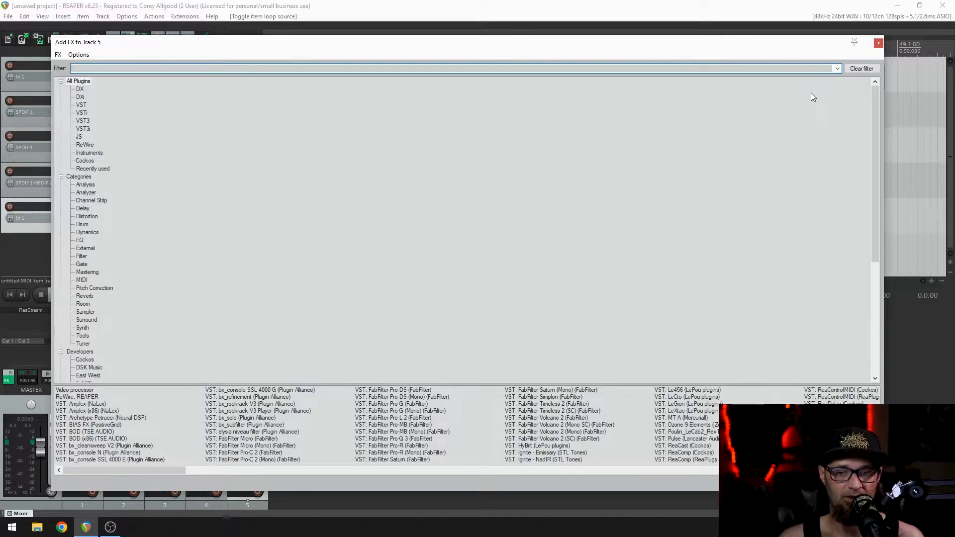
scroll(288, 209, "down", 8)
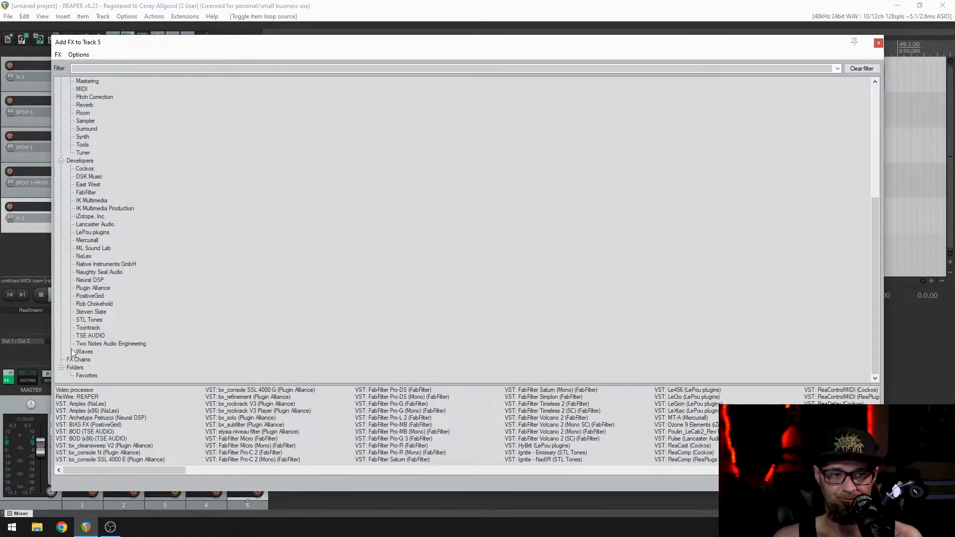
left_click(97, 288)
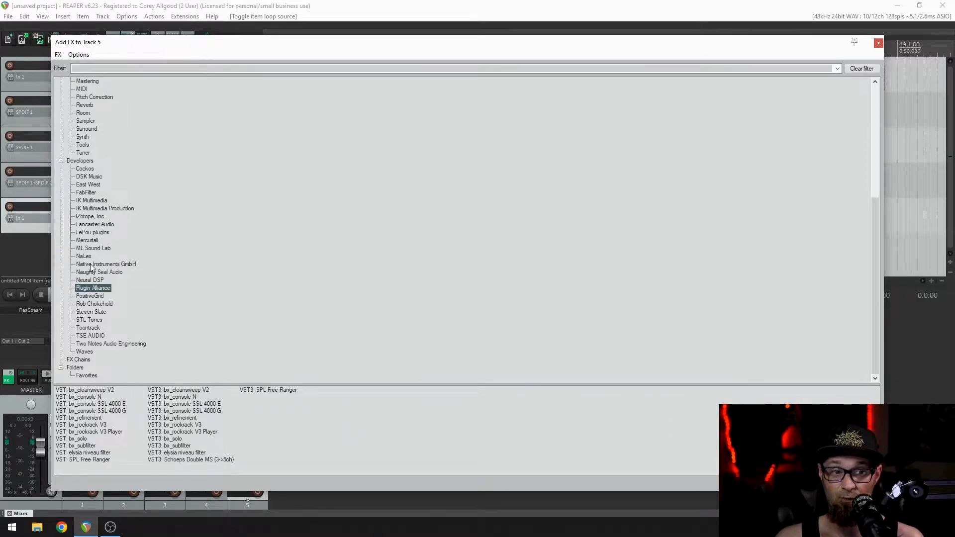
left_click(90, 328)
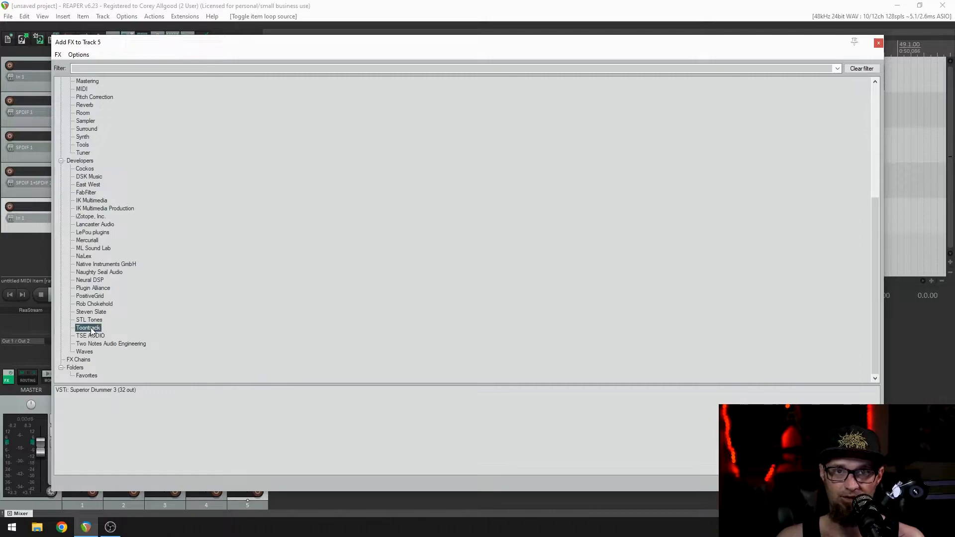
left_click(102, 390)
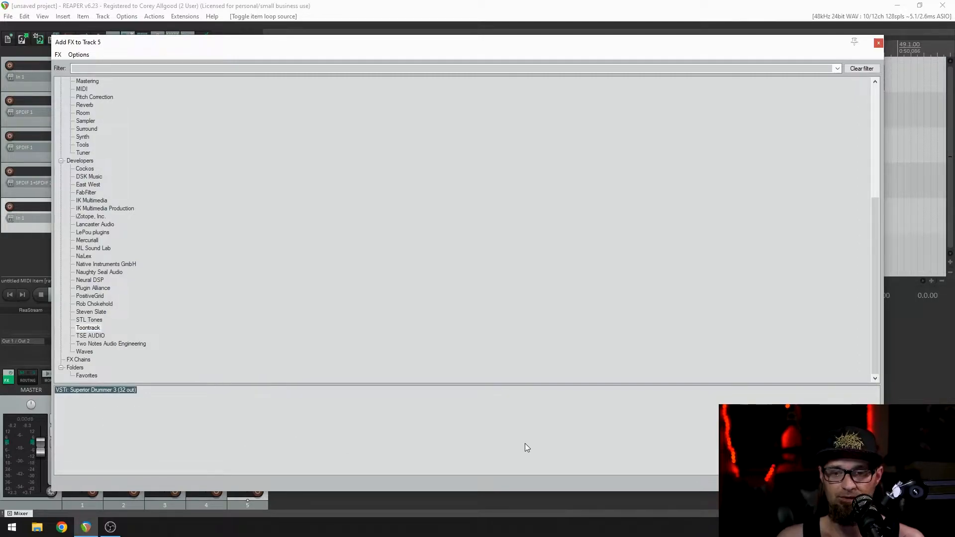
key("Return")
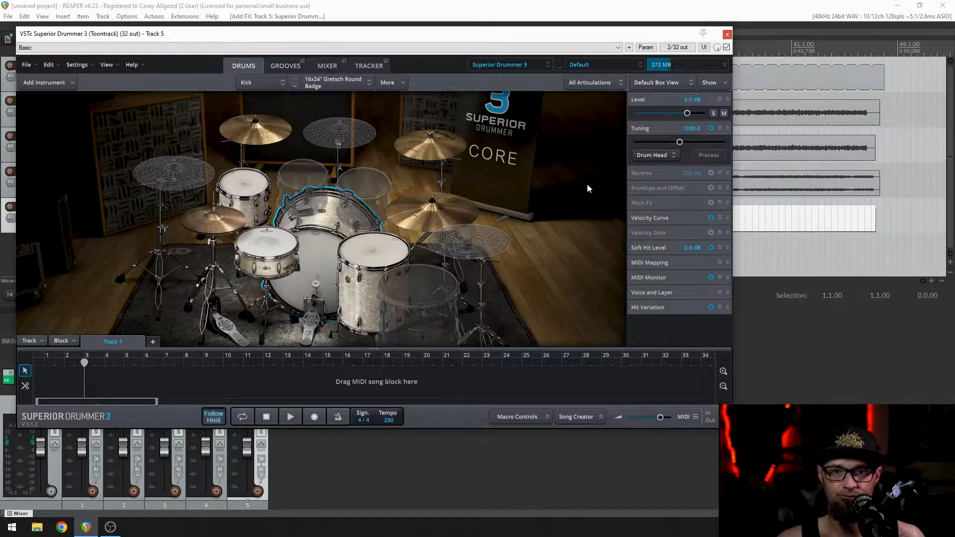
Load the Andy Sneap Kit 2 preset in Superior Drummer 3 and move the plugin window so the track list is uncovered
left_click(597, 69)
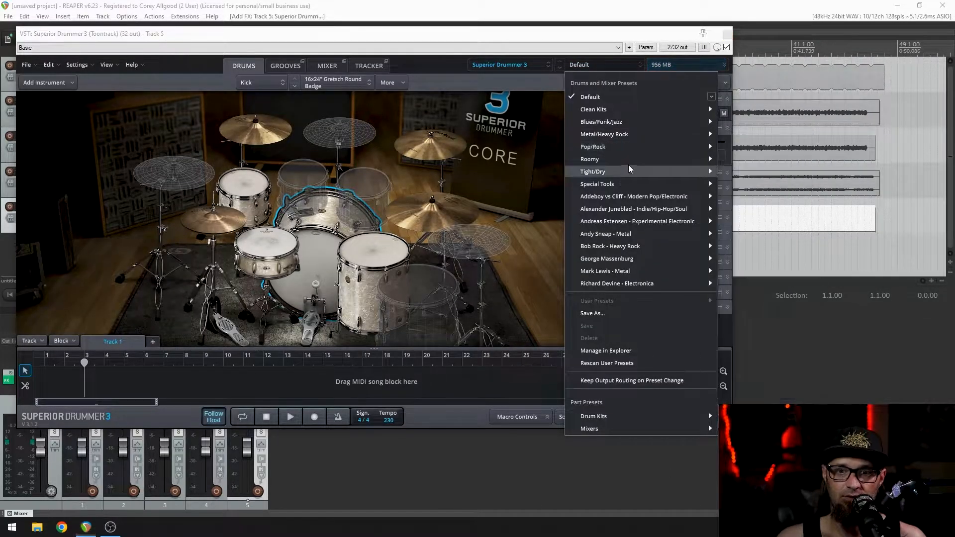
mouse_move(628, 134)
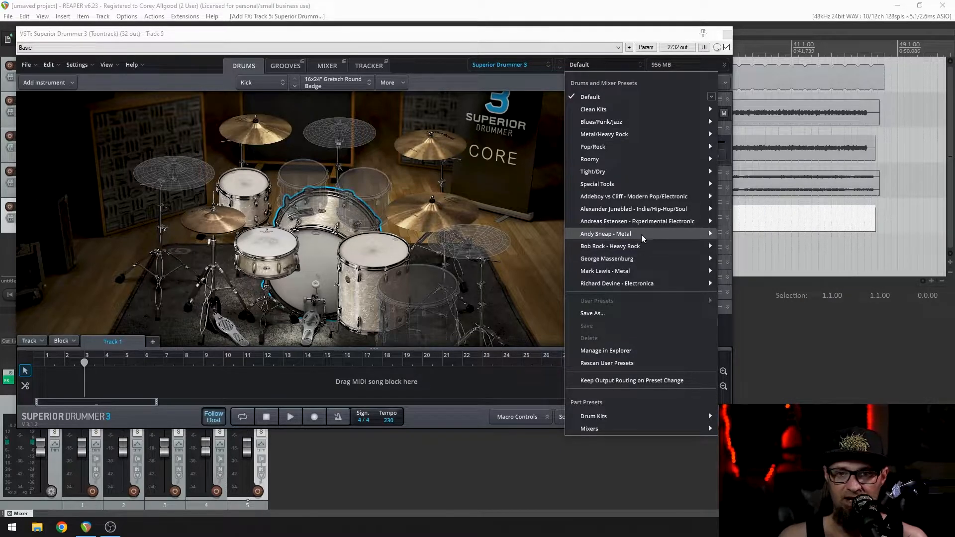
mouse_move(641, 234)
left_click(755, 247)
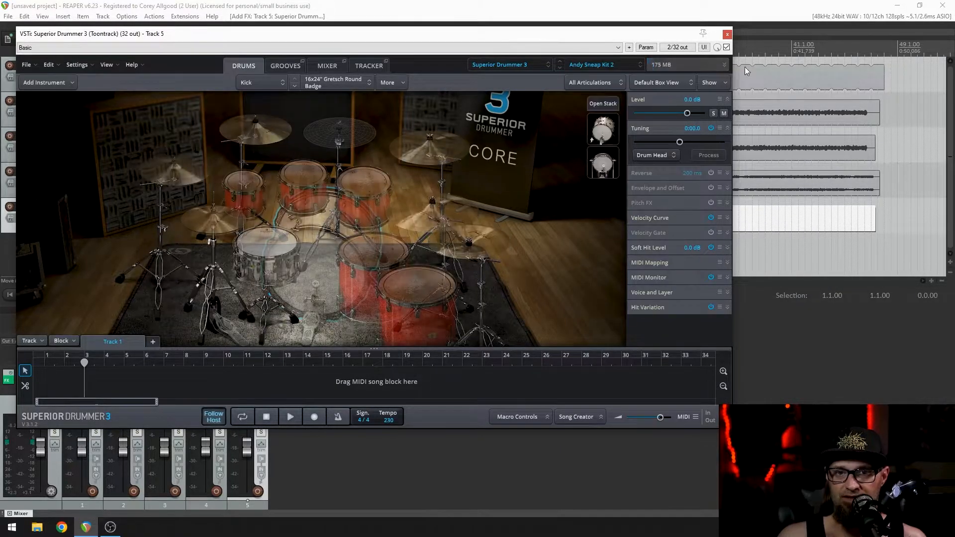
left_click_drag(537, 34, 695, 40)
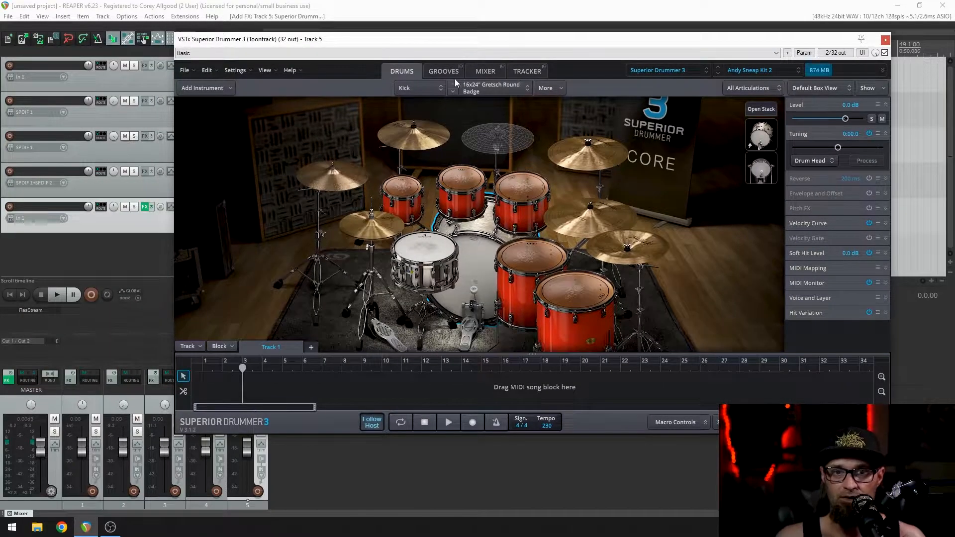
Add an empty MIDI block at bar 1 of Superior Drummer's song track, extend it past bar 5 and show it in the Grid Editor
right_click(221, 386)
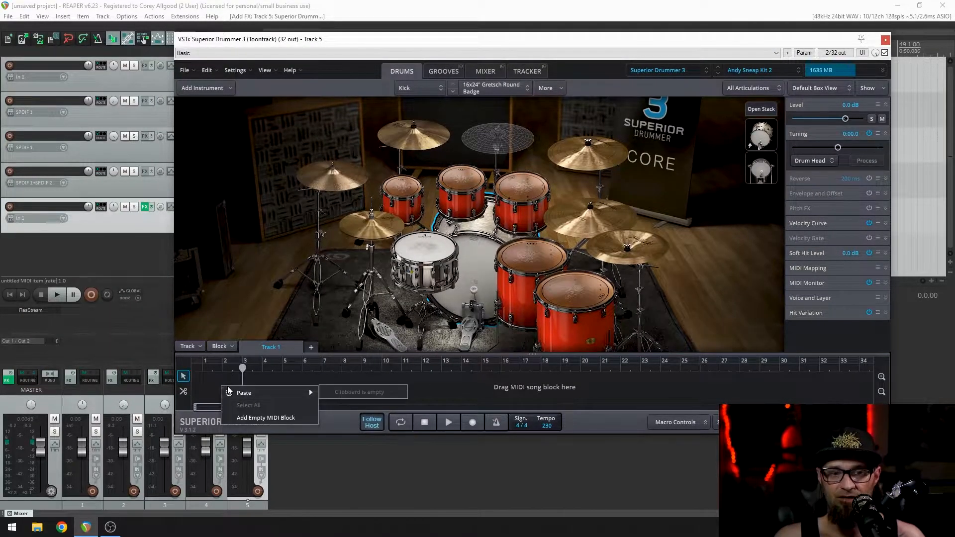
left_click(244, 419)
double_click(239, 395)
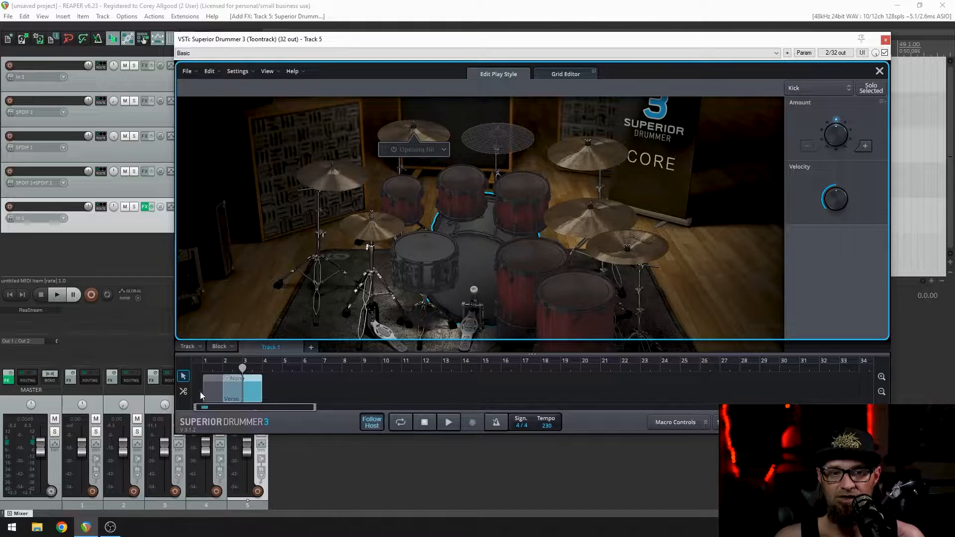
left_click_drag(242, 392, 292, 391)
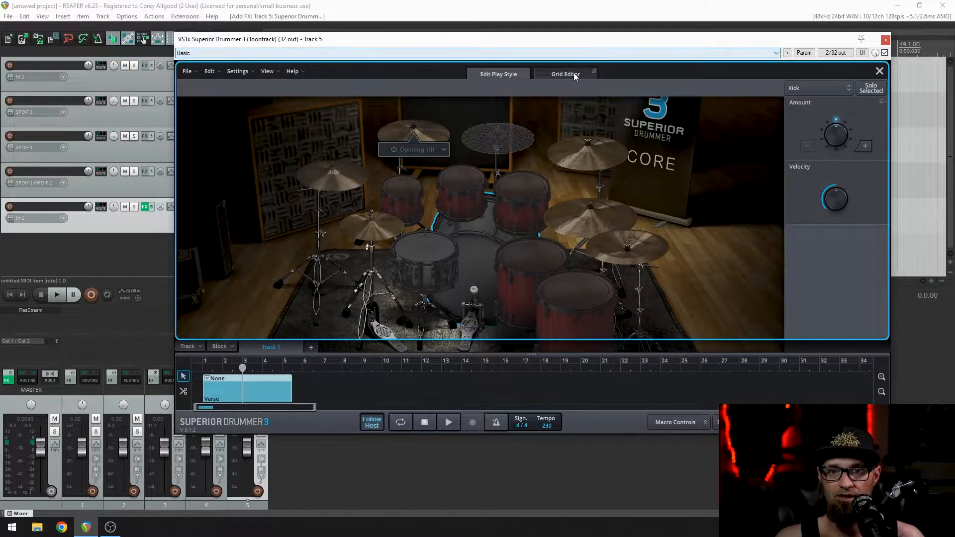
left_click(571, 73)
Open track 5's MIDI item in the MIDI editor and arrange it side by side with the Superior Drummer Grid Editor
left_click_drag(365, 45, 512, 44)
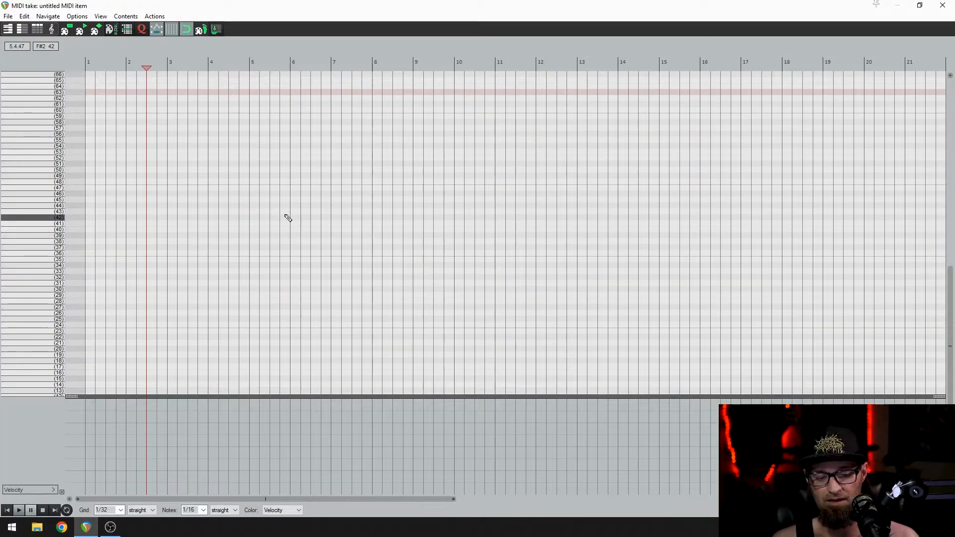
key("super+Left")
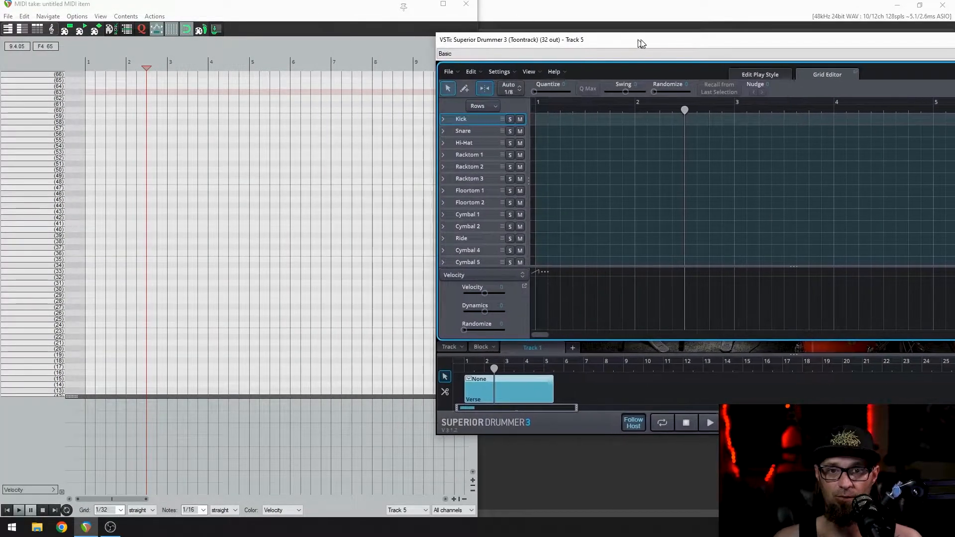
left_click_drag(640, 43, 698, 44)
Audition the MIDI editor's note rows from 127 down to 0 to check which drum each one triggers
scroll(42, 144, "up", 8)
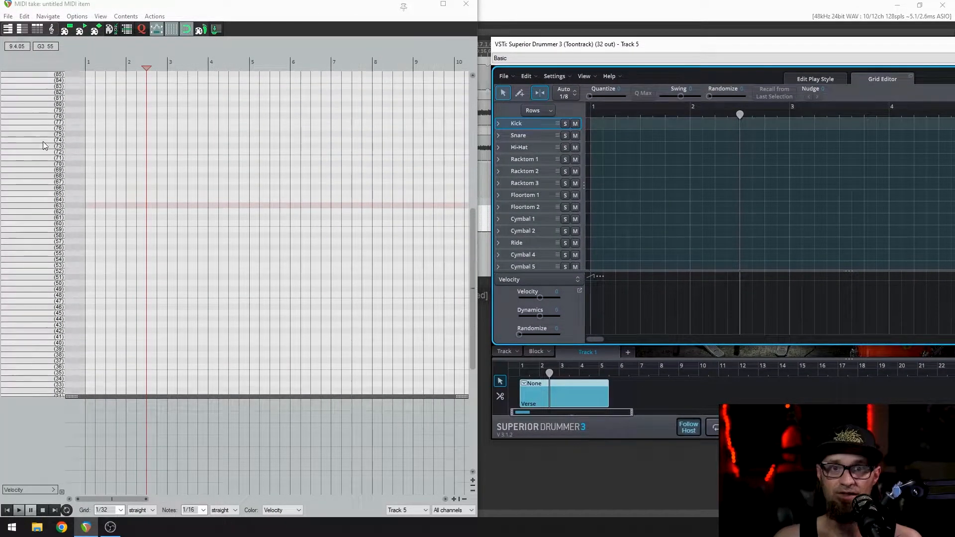
scroll(42, 145, "up", 3)
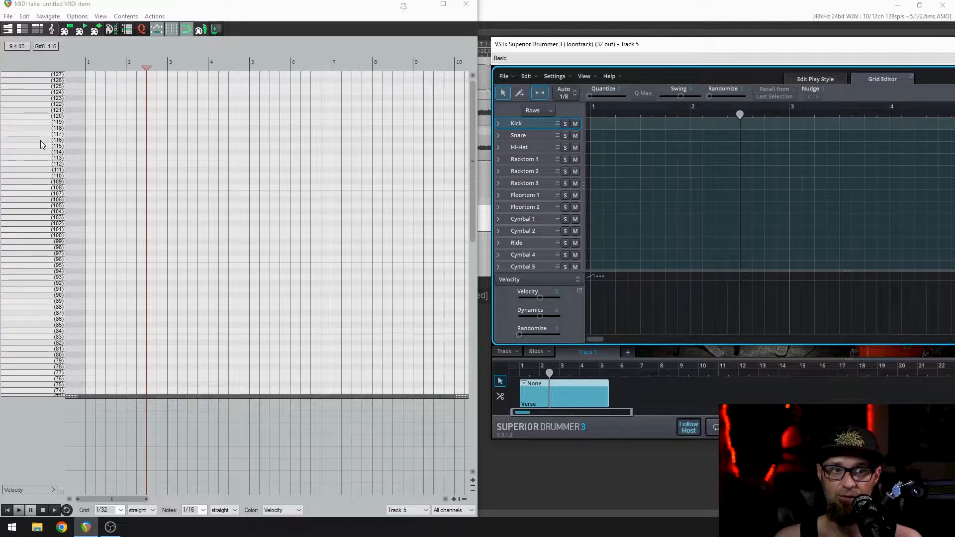
left_click_drag(35, 76, 35, 103)
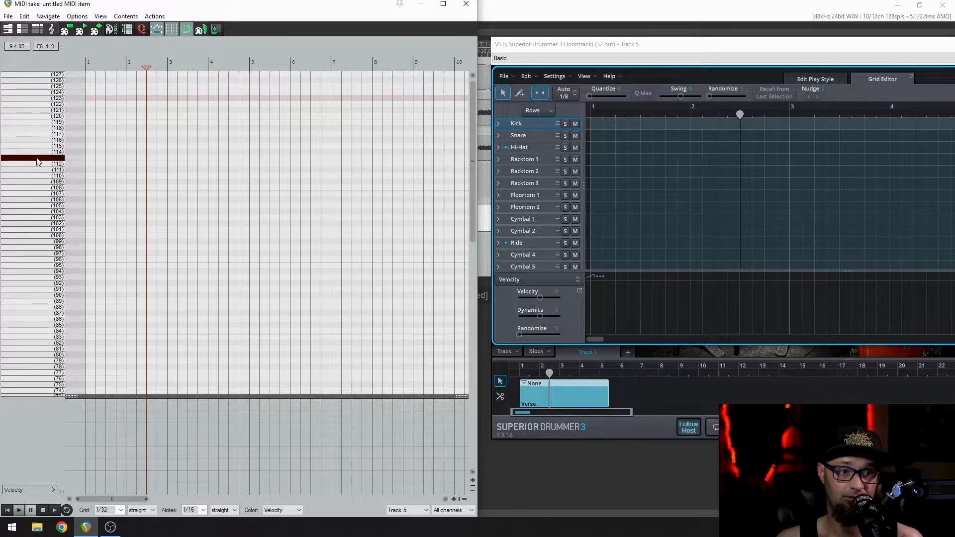
scroll(26, 320, "down", 3)
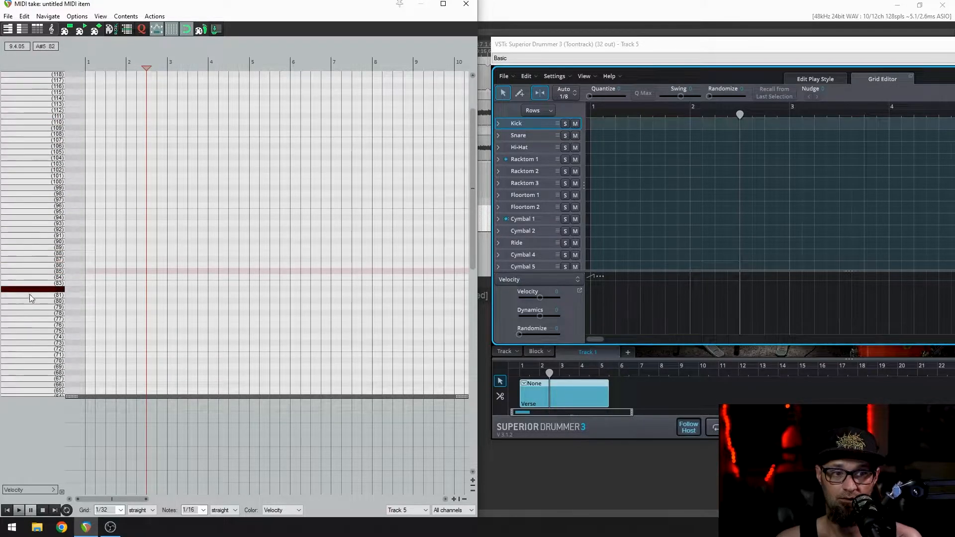
scroll(16, 296, "down", 6)
left_click_drag(32, 290, 28, 385)
scroll(28, 296, "down", 2)
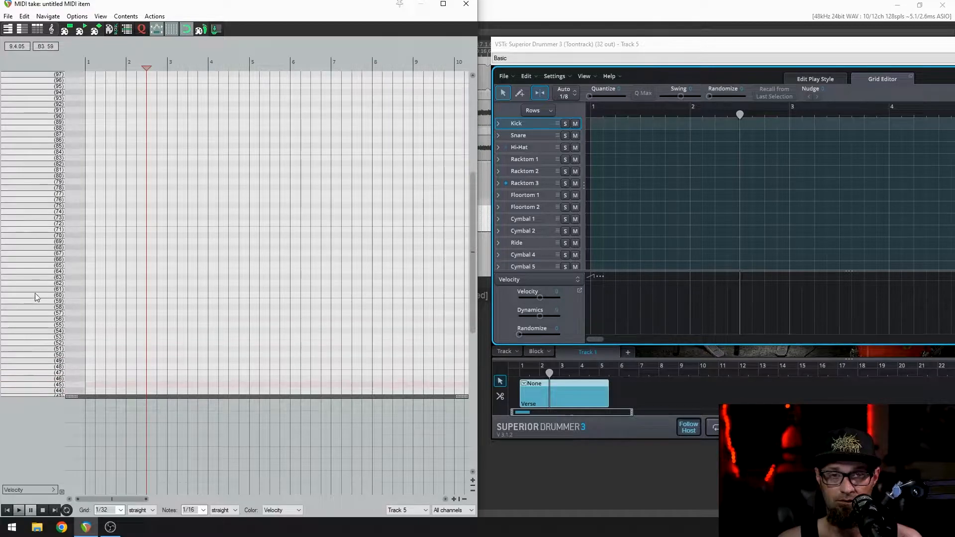
scroll(37, 291, "down", 6)
left_click_drag(40, 287, 28, 361)
scroll(44, 300, "down", 9)
scroll(35, 306, "down", 1)
left_click_drag(31, 237, 26, 391)
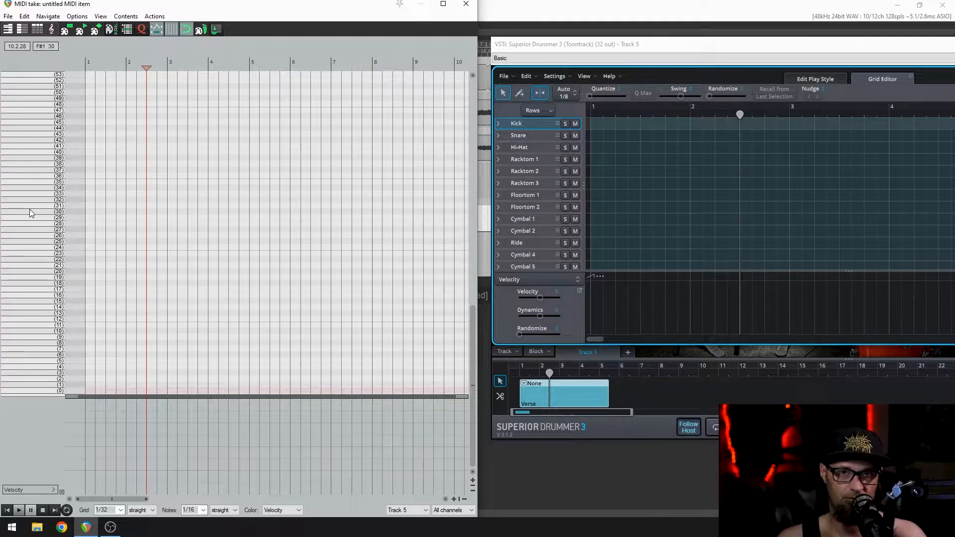
Close the MIDI editor and move the Superior Drummer window fully into view
left_click(467, 7)
left_click_drag(597, 45, 334, 77)
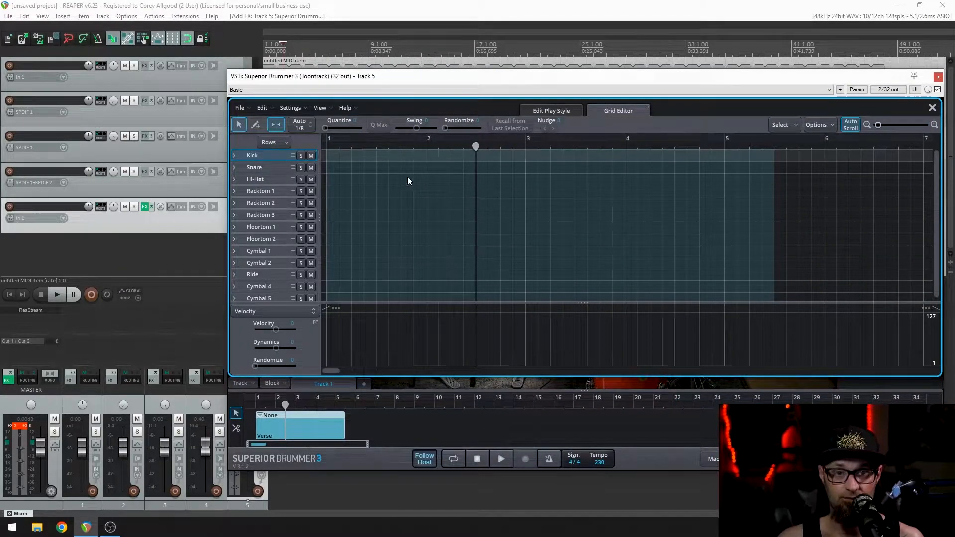
Remove Superior Drummer 3 from track 5 and open the plug-in browser for that track
left_click(938, 76)
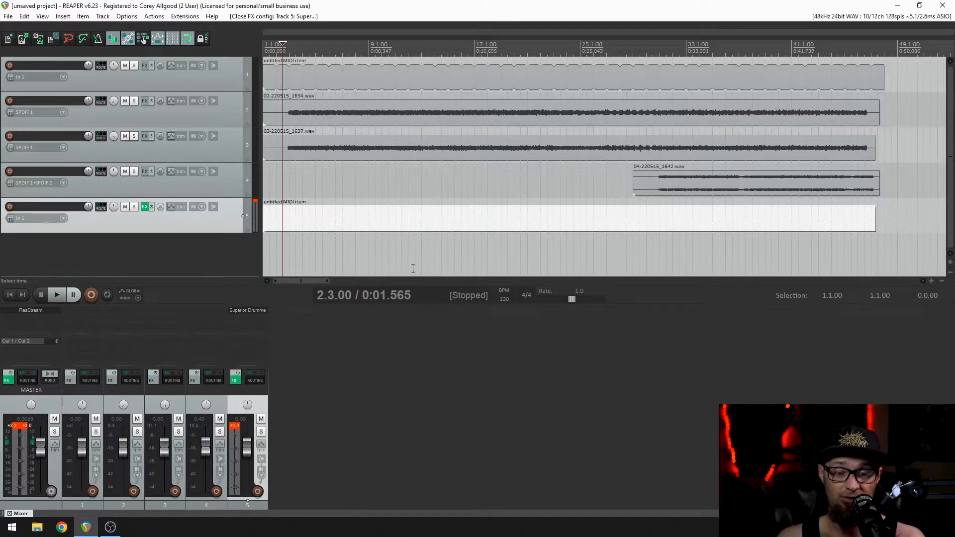
left_click(245, 311, "alt")
left_click(247, 310)
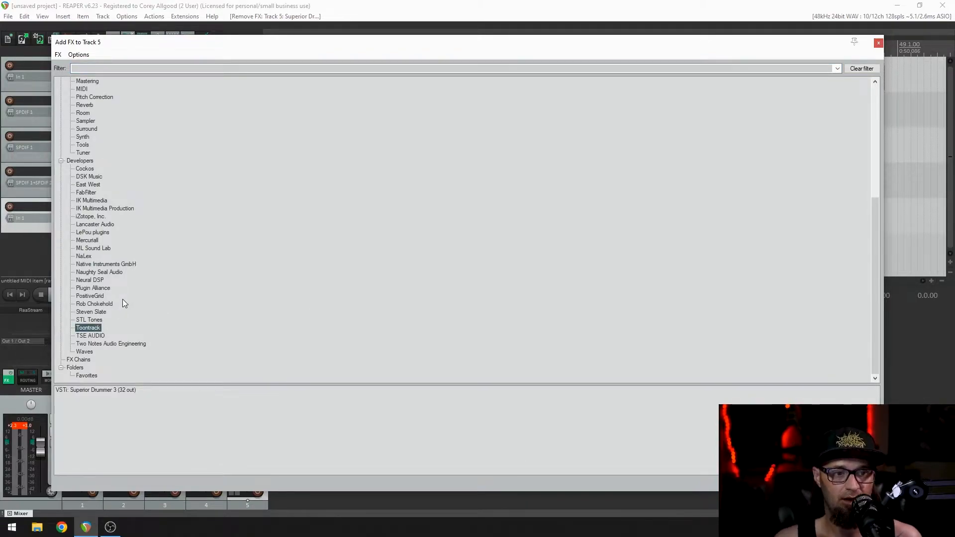
Look through the PositiveGrid and Steven Slate developer entries for alternative drum instruments
left_click(83, 296)
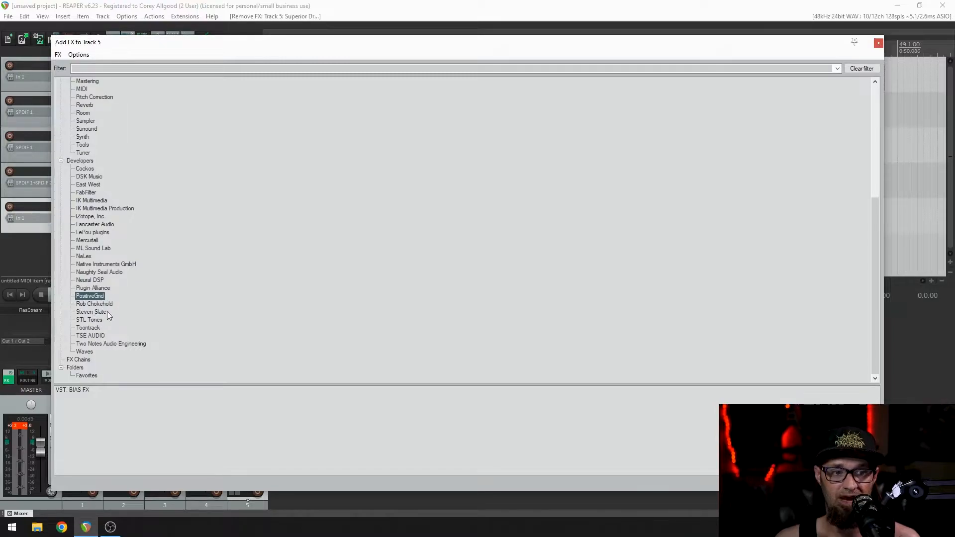
scroll(106, 329, "up", 2)
scroll(106, 329, "down", 2)
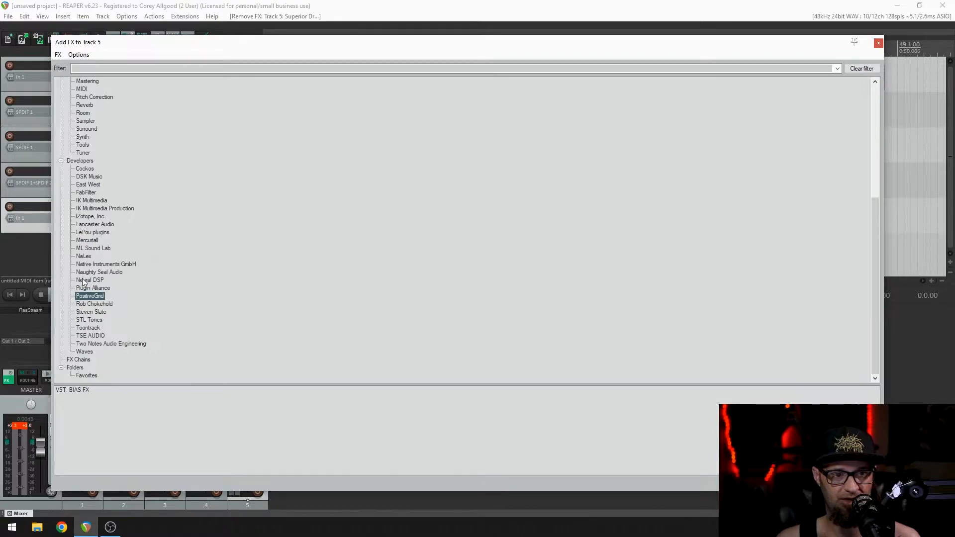
left_click(102, 313)
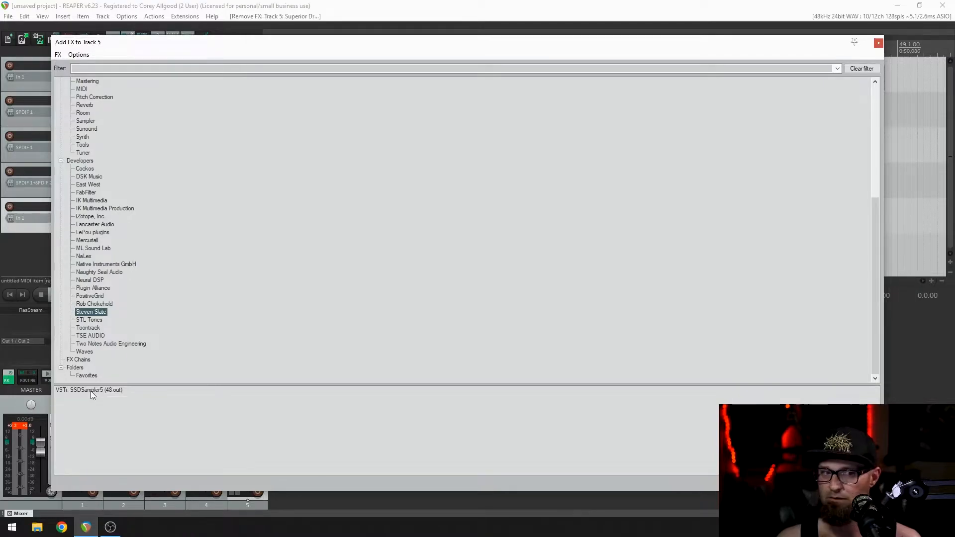
scroll(210, 261, "up", 8)
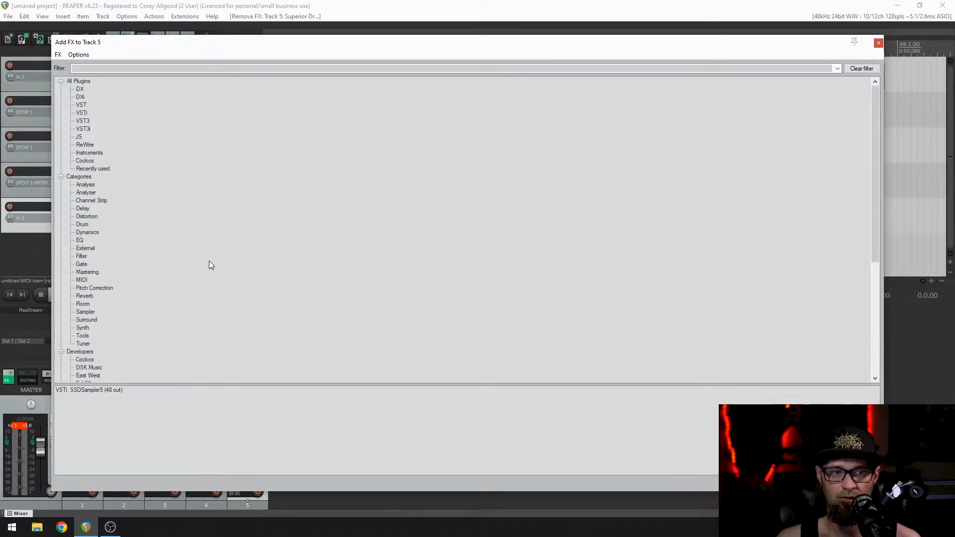
Find Perfect Drums Player among all plug-ins, add it to track 5, and move its window clear of the track list
left_click(78, 81)
left_click(109, 70)
type("pd")
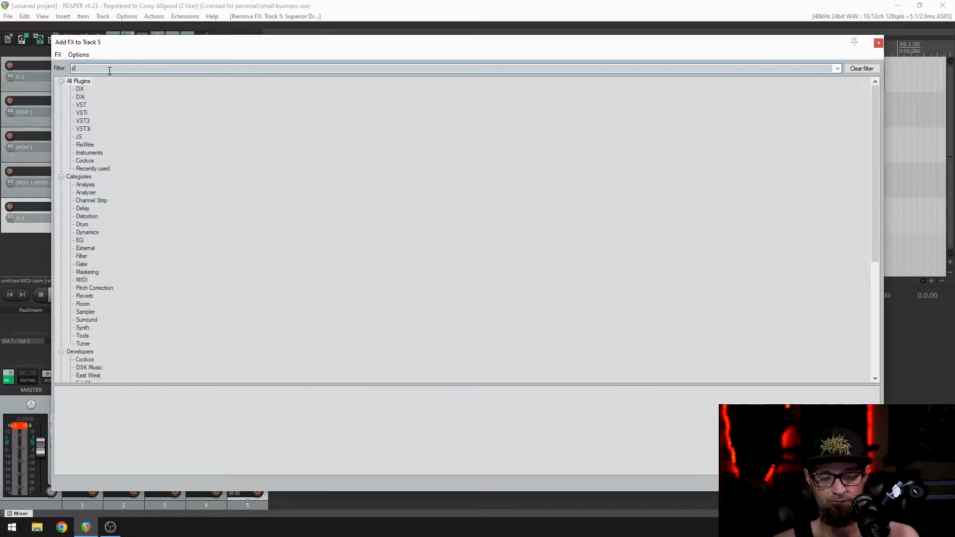
left_click(93, 396)
double_click(92, 396)
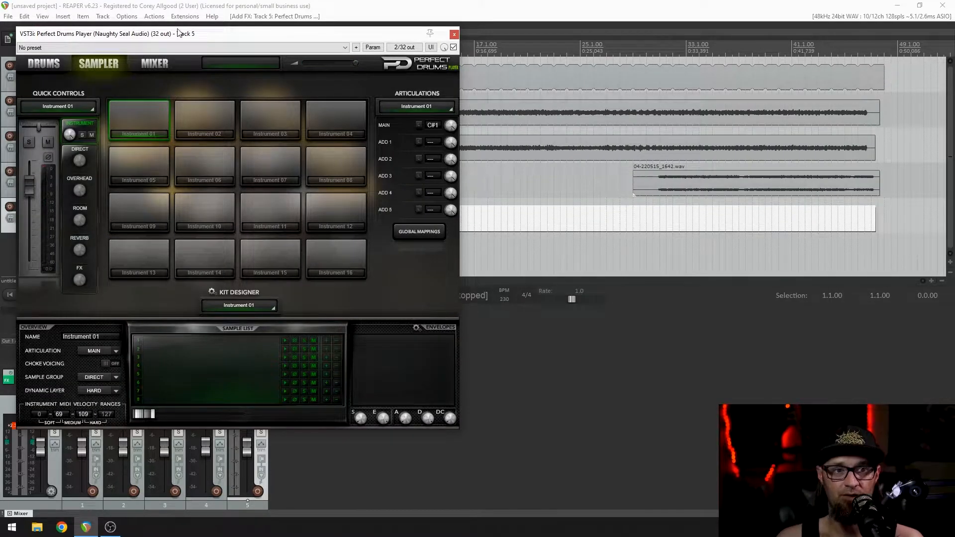
left_click_drag(183, 40, 314, 44)
Check the Drums page of Perfect Drums Player, return to the Sampler page and load a sampler kit
left_click(173, 72)
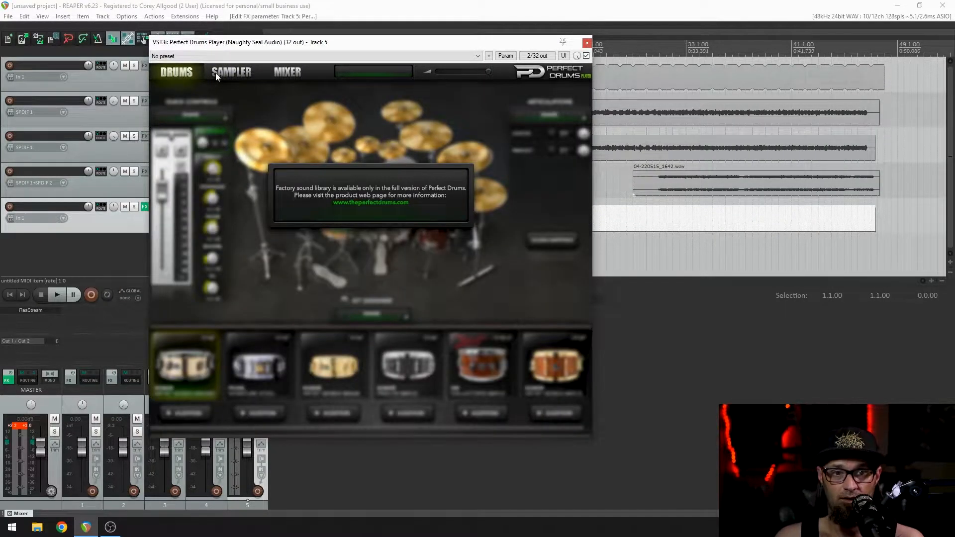
left_click(222, 72)
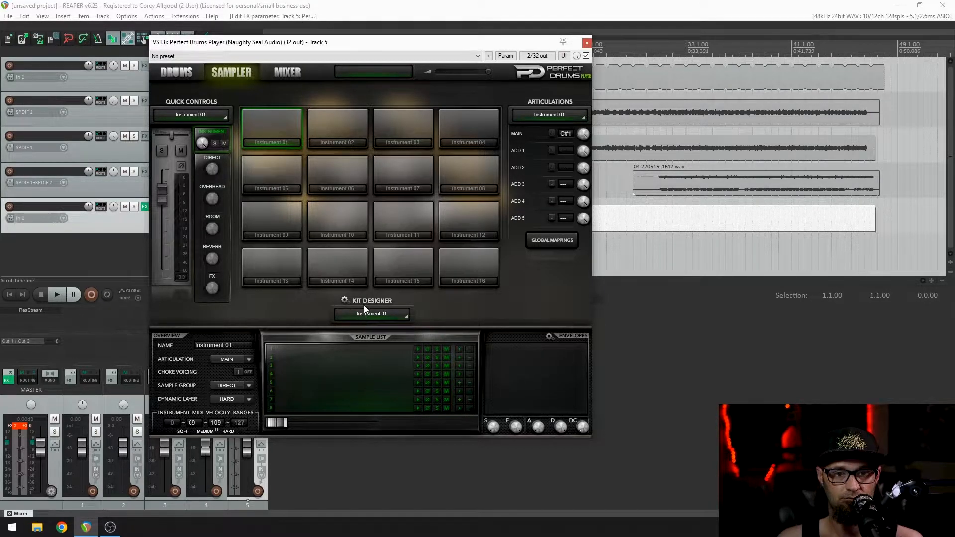
left_click(343, 301)
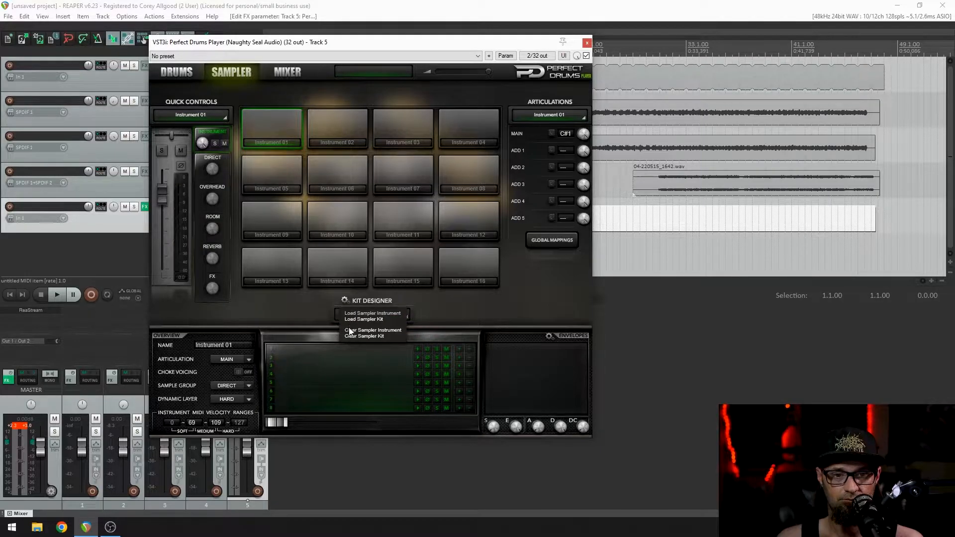
left_click(353, 319)
double_click(269, 133)
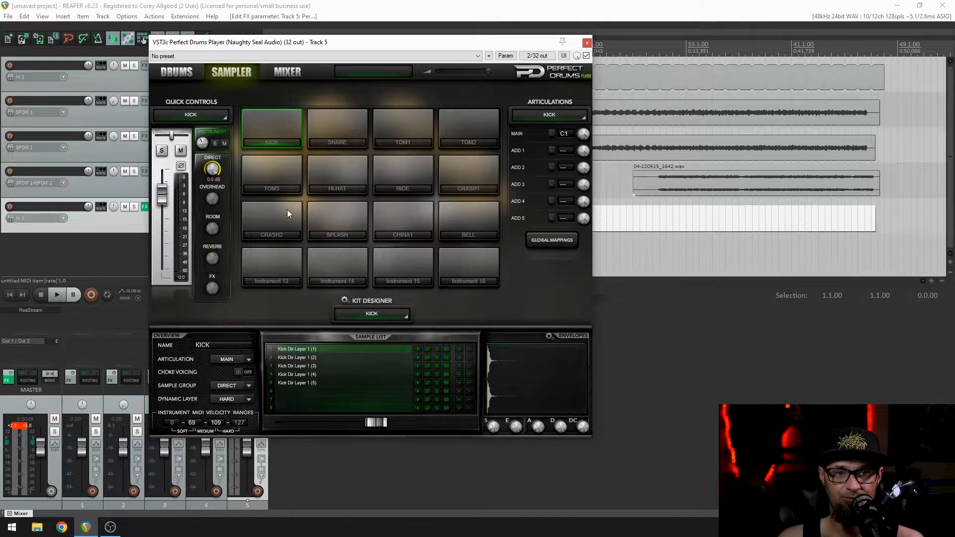
Move the Perfect Drums window off the track controls and clear the clip indicators on track 5 and the master
left_click_drag(320, 42, 557, 78)
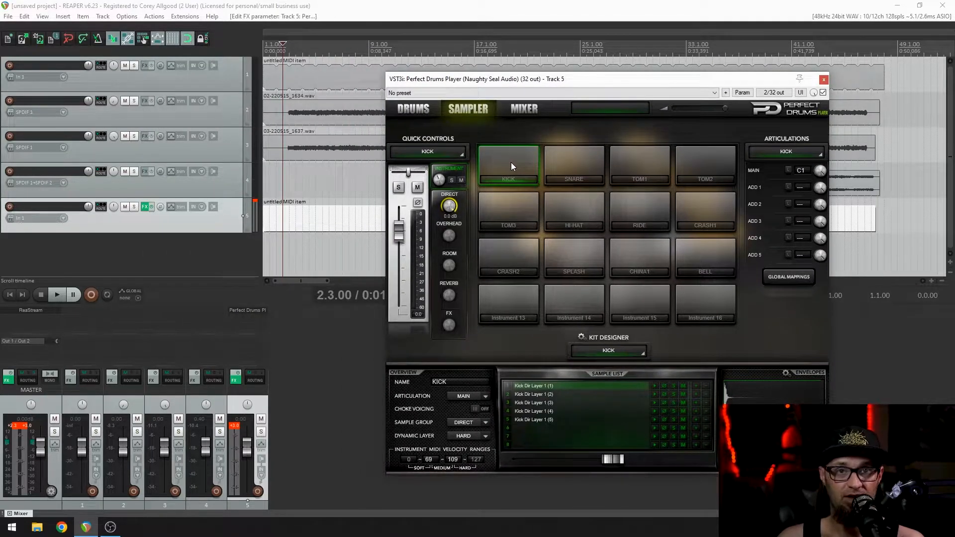
left_click(232, 430)
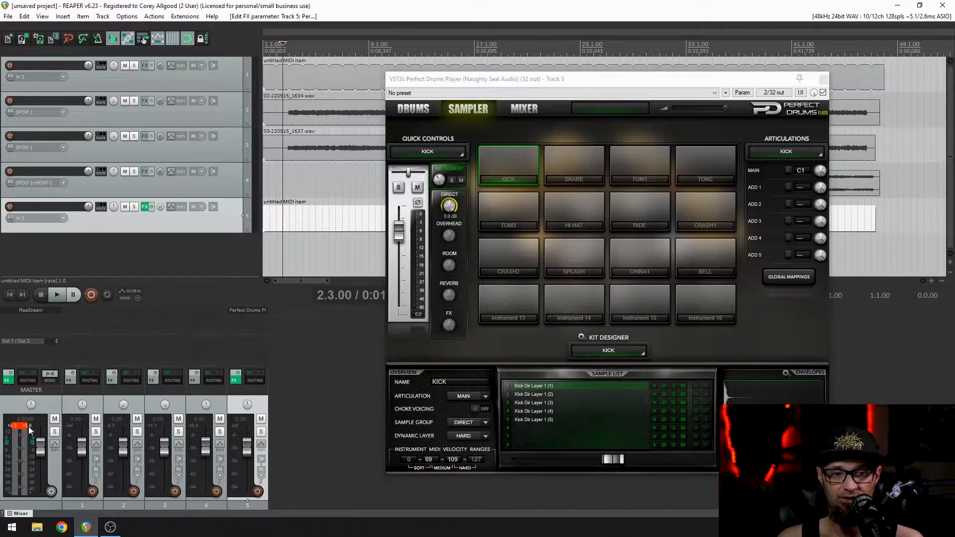
left_click(19, 428)
Try a lower track 5 volume while auditioning the kick pad, and reset the fader to its default
left_click_drag(246, 450, 246, 467)
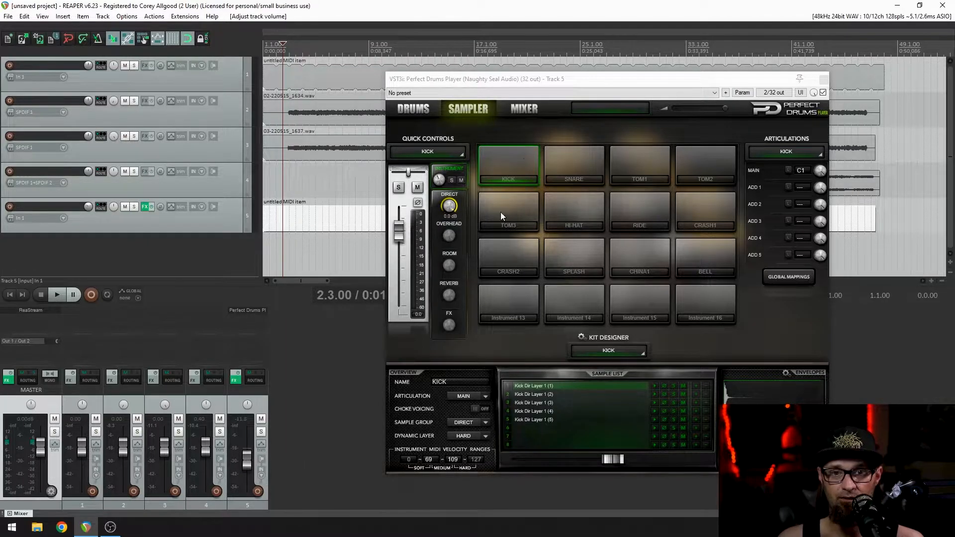
left_click(513, 181)
left_click(513, 181)
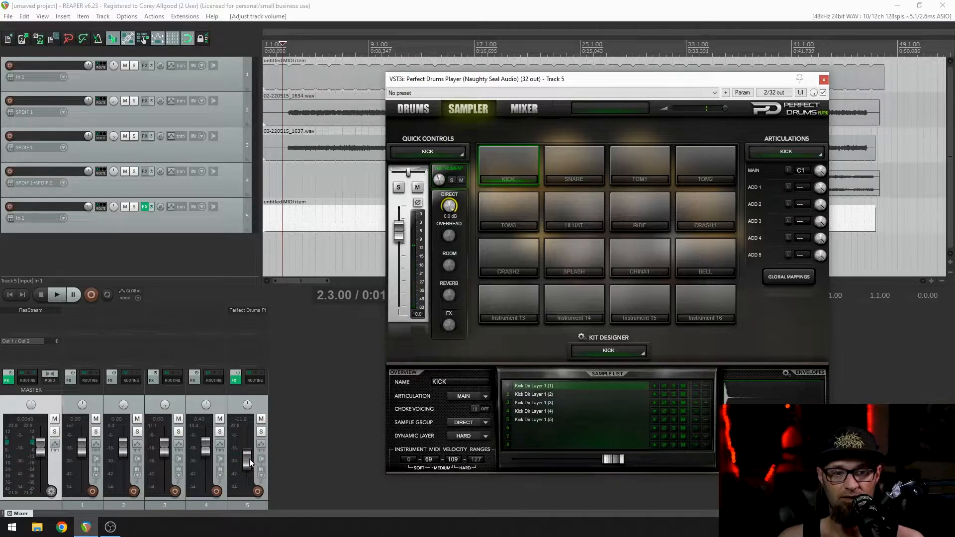
double_click(247, 461)
Audition the loaded kit's kick, snare, tom, hi-hat, ride, crash, splash, china and bell pads
left_click(509, 164)
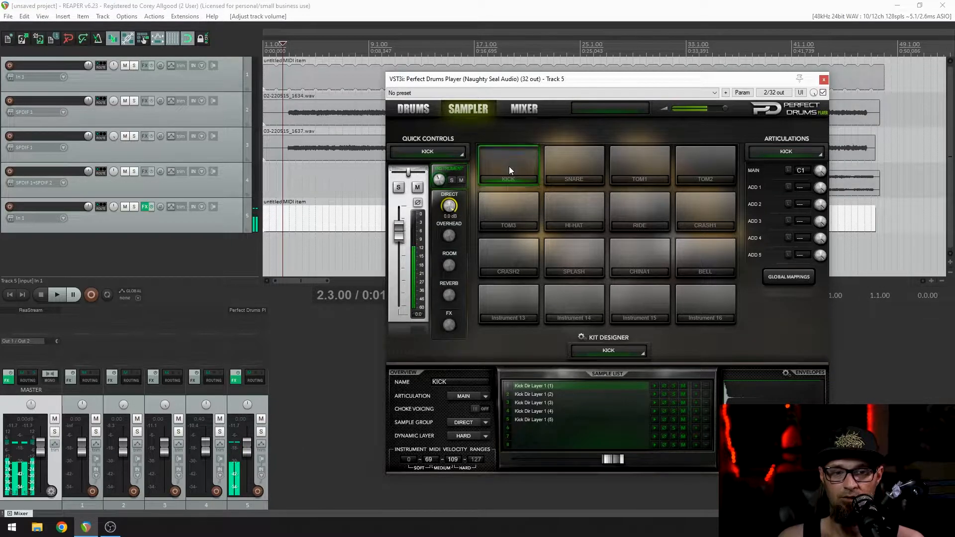
left_click(583, 159)
left_click(646, 162)
left_click(706, 159)
left_click(578, 205)
left_click(576, 207)
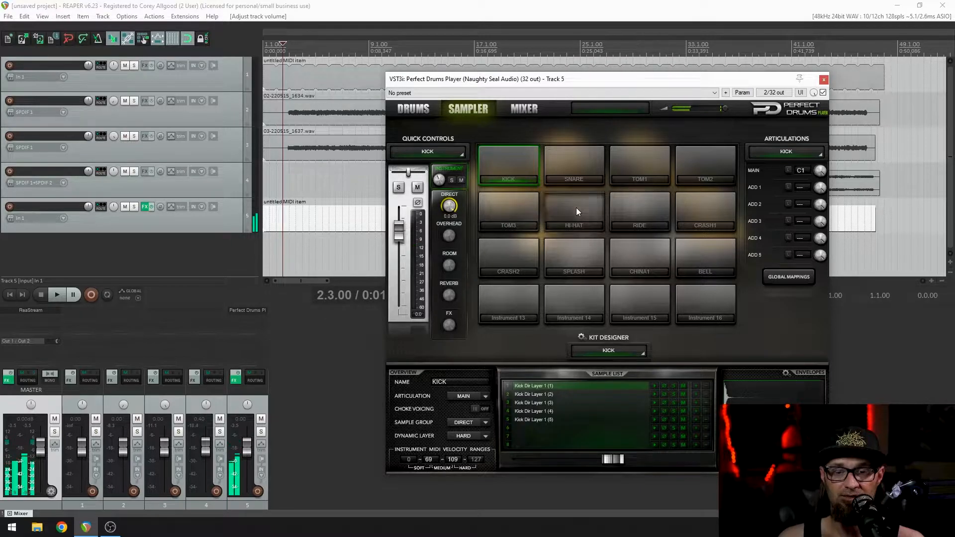
left_click(643, 207)
left_click(716, 211)
left_click(514, 263)
left_click(577, 254)
left_click(646, 254)
left_click(709, 255)
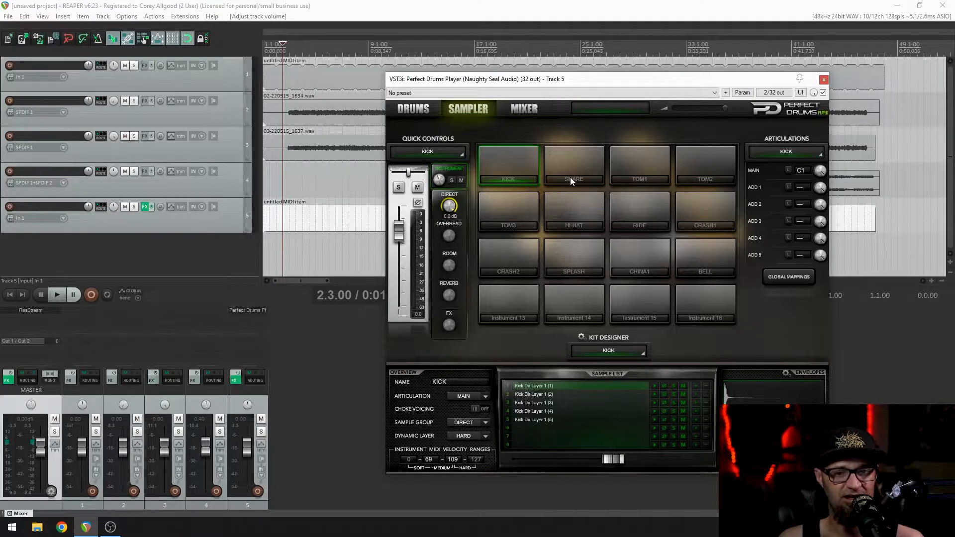
left_click(572, 164)
left_click(507, 163)
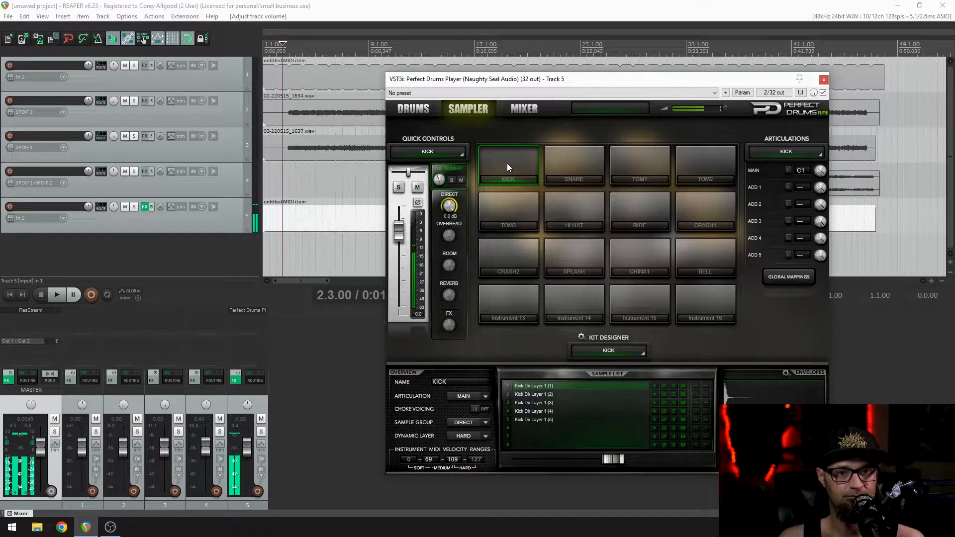
left_click(568, 164)
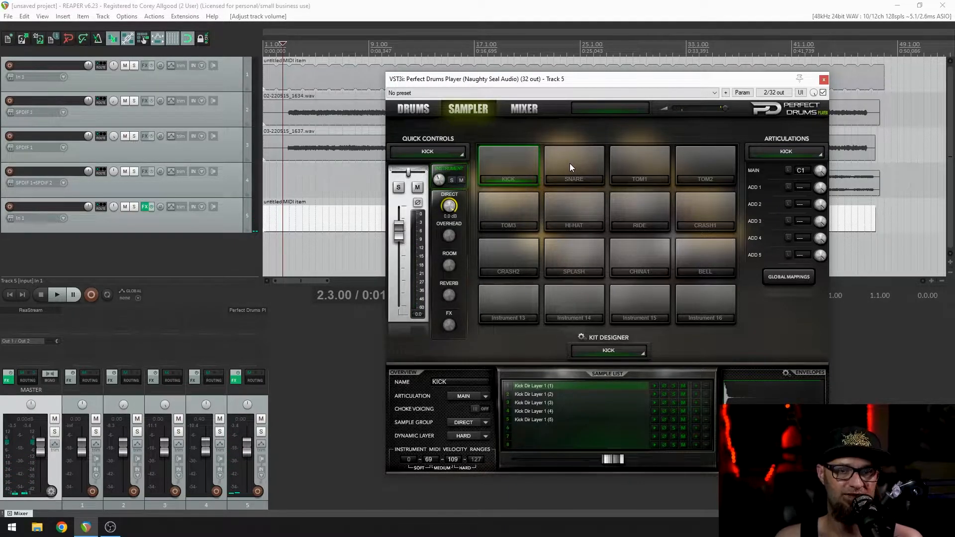
Examine the global mappings to see which note triggers each sampler instrument, and close the list
left_click(795, 280)
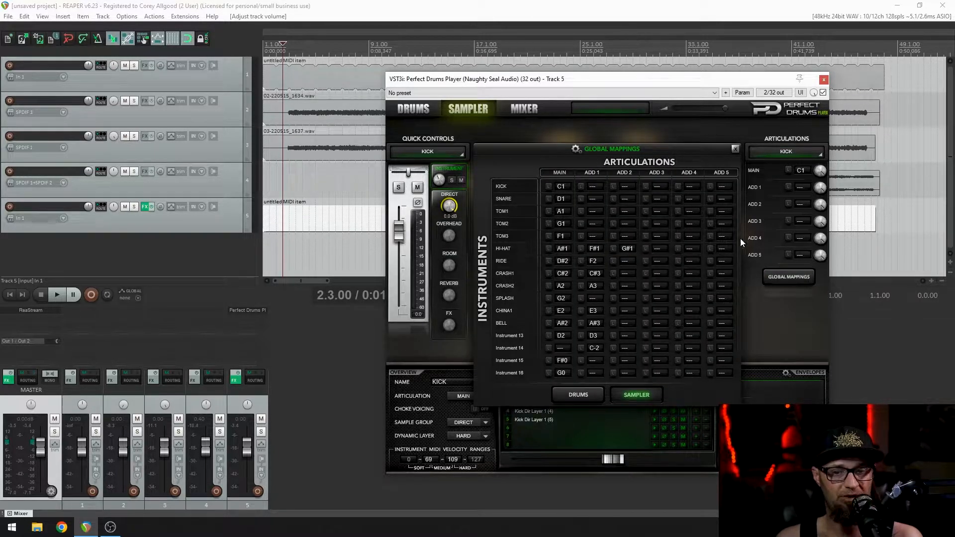
left_click(732, 148)
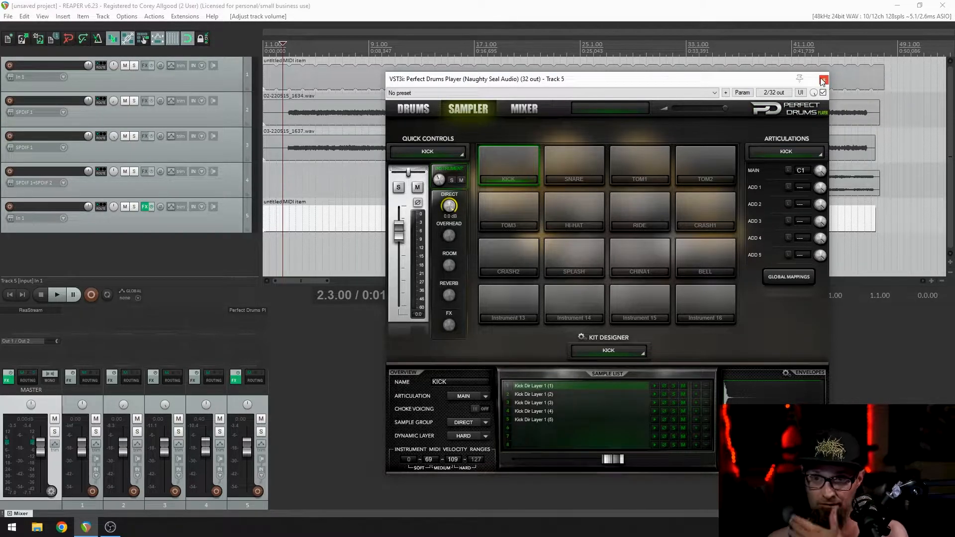
Open track 5's MIDI item in the MIDI editor beside the Perfect Drums window and show note rows up to 127
left_click_drag(716, 82, 784, 81)
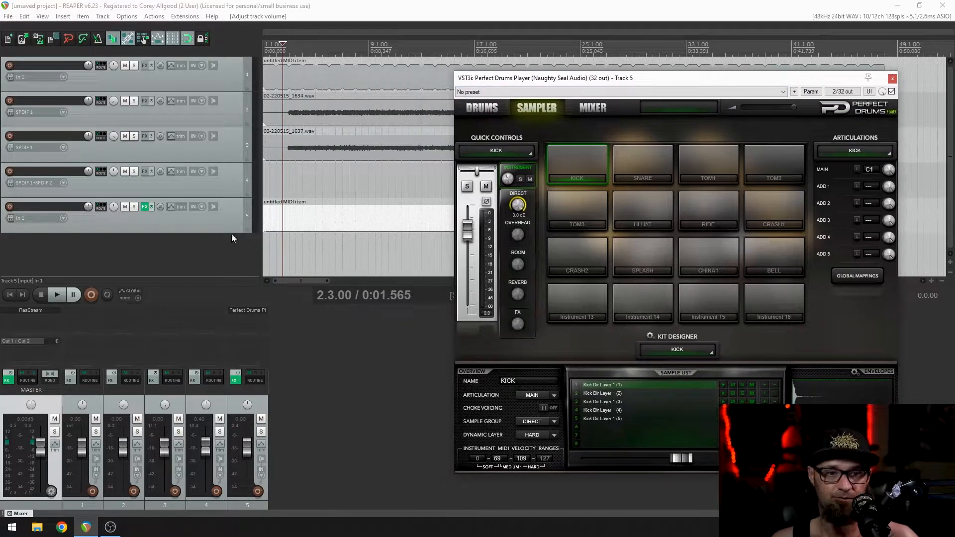
double_click(286, 215)
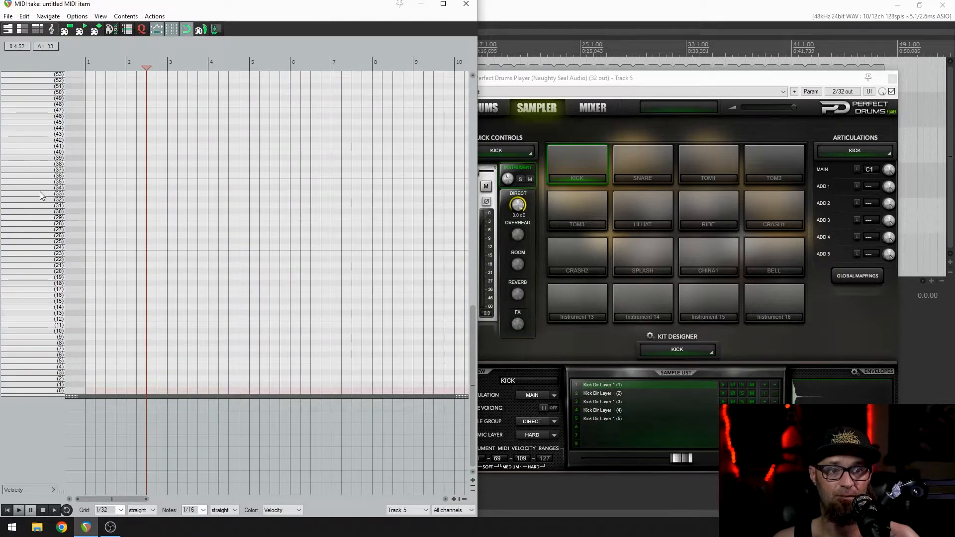
scroll(30, 189, "up", 6)
scroll(30, 189, "up", 3)
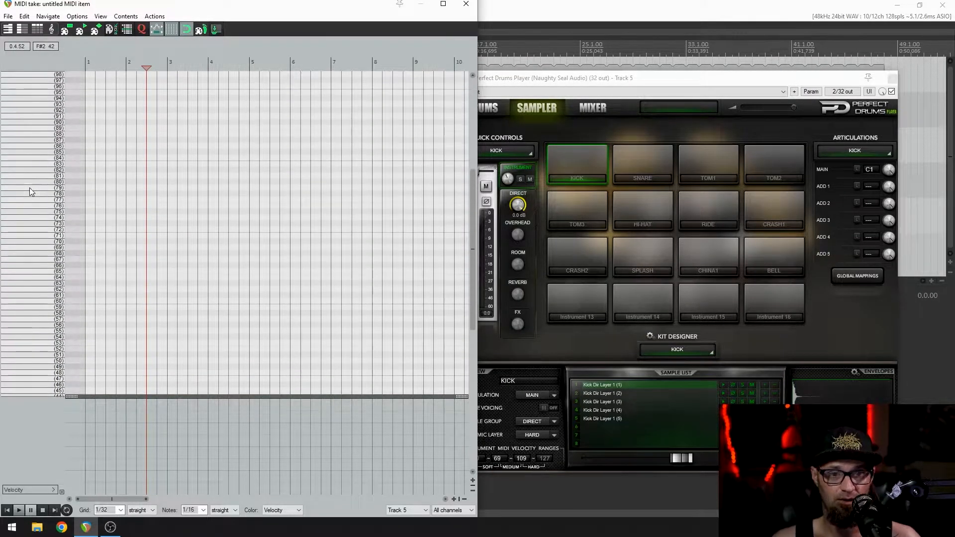
left_click_drag(471, 190, 473, 84)
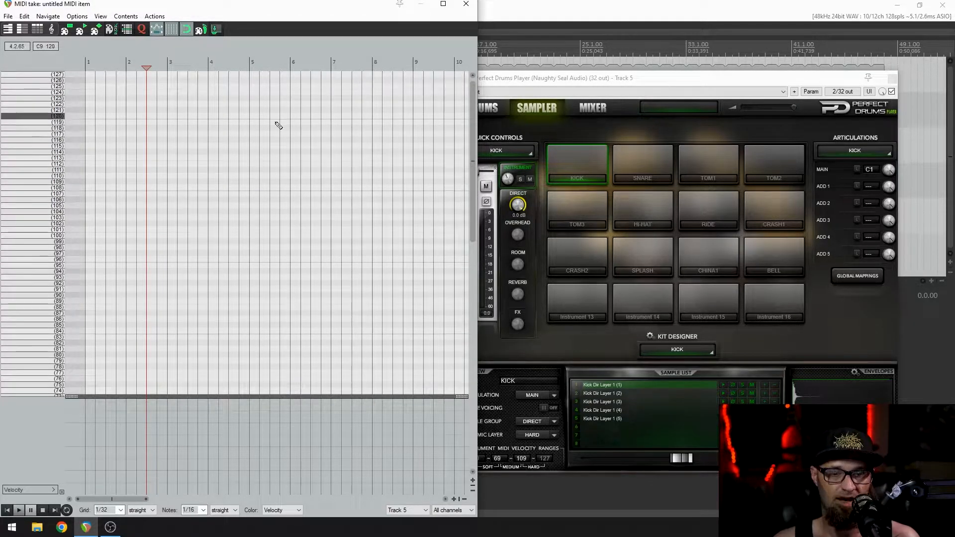
Maximize the MIDI editor and set its piano roll notes to Diamonds (drum mode)
left_click(443, 4)
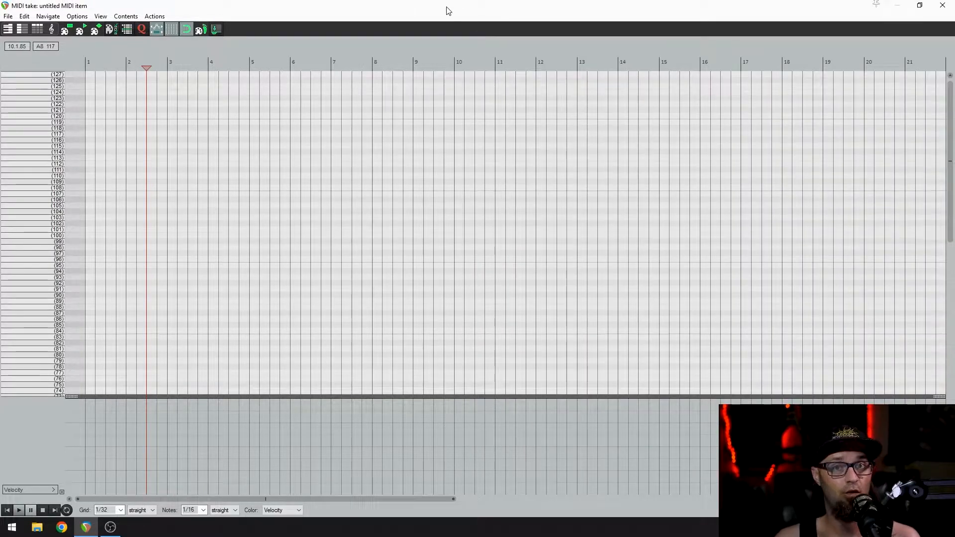
left_click(77, 16)
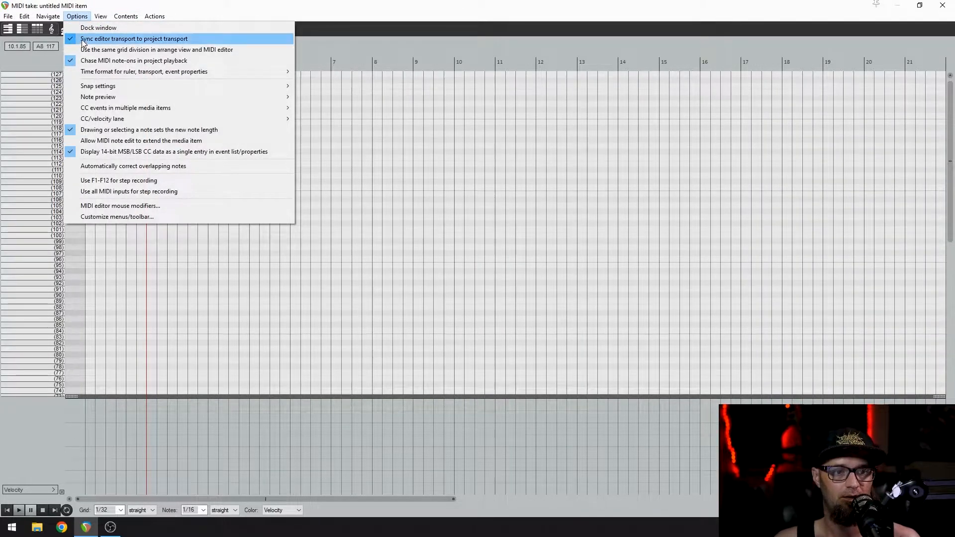
left_click(85, 17)
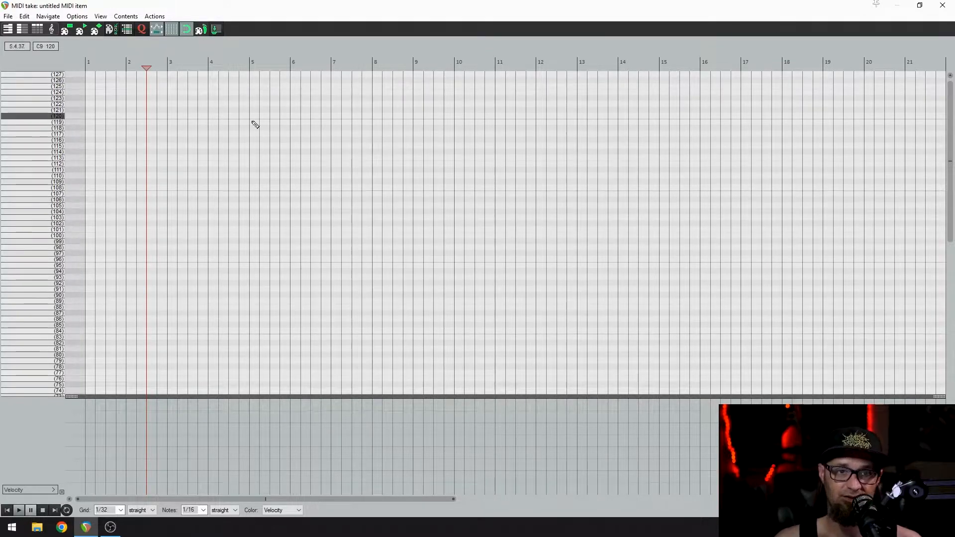
left_click(78, 17)
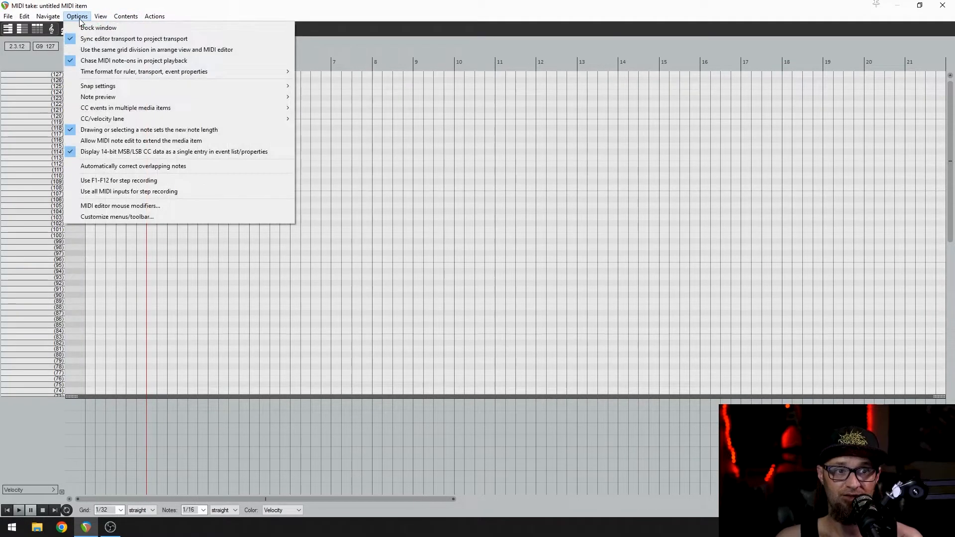
mouse_move(107, 18)
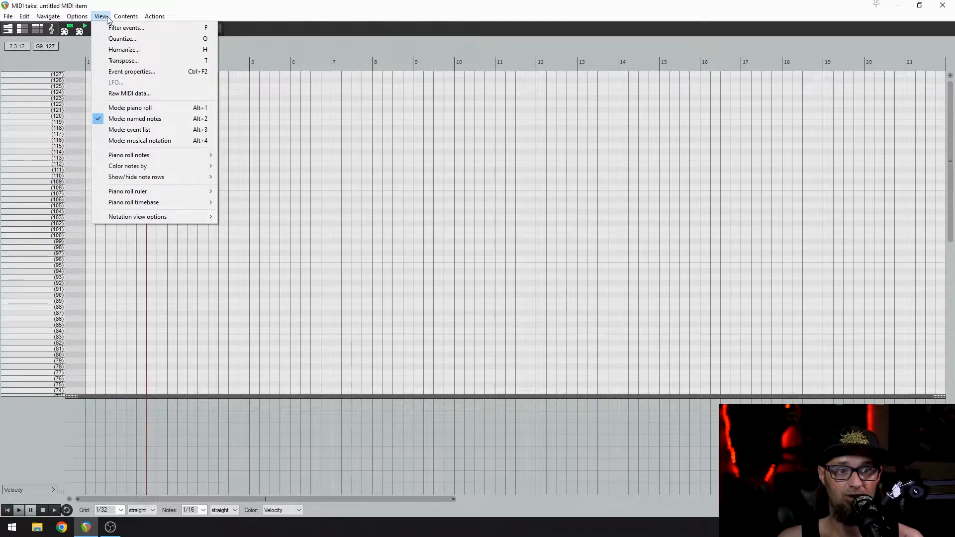
mouse_move(159, 158)
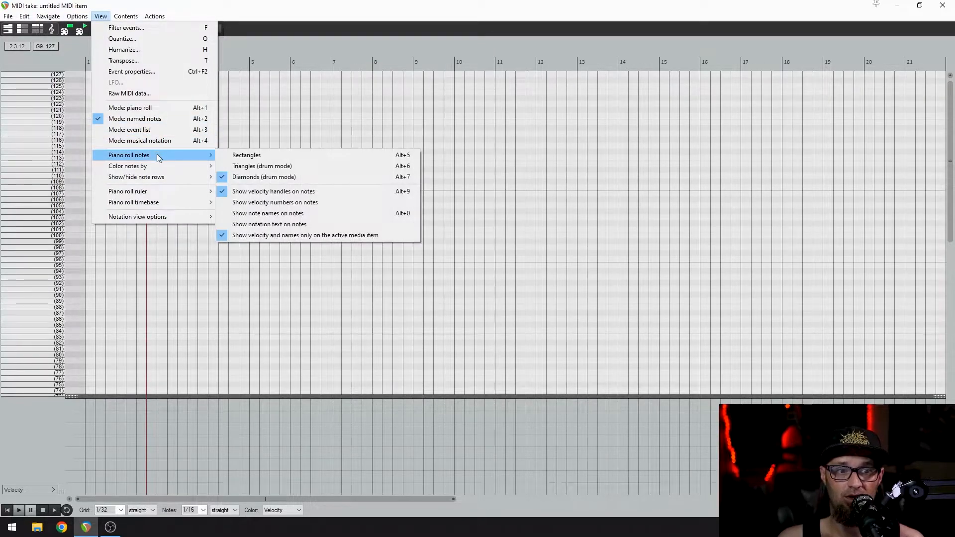
left_click(257, 179)
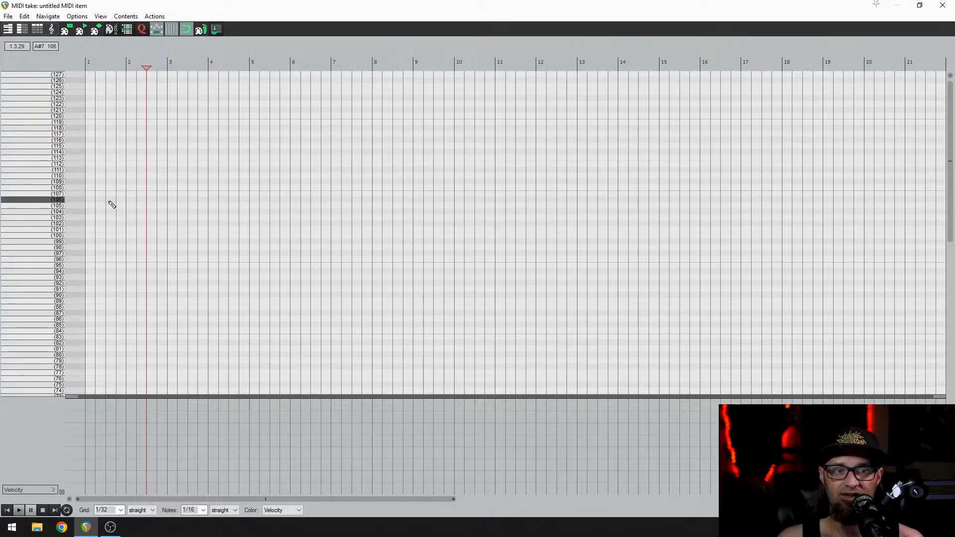
Place a trial drum note on note row 105 in measure 1 and remove it again
scroll(112, 204, "up", 5)
left_click(141, 205)
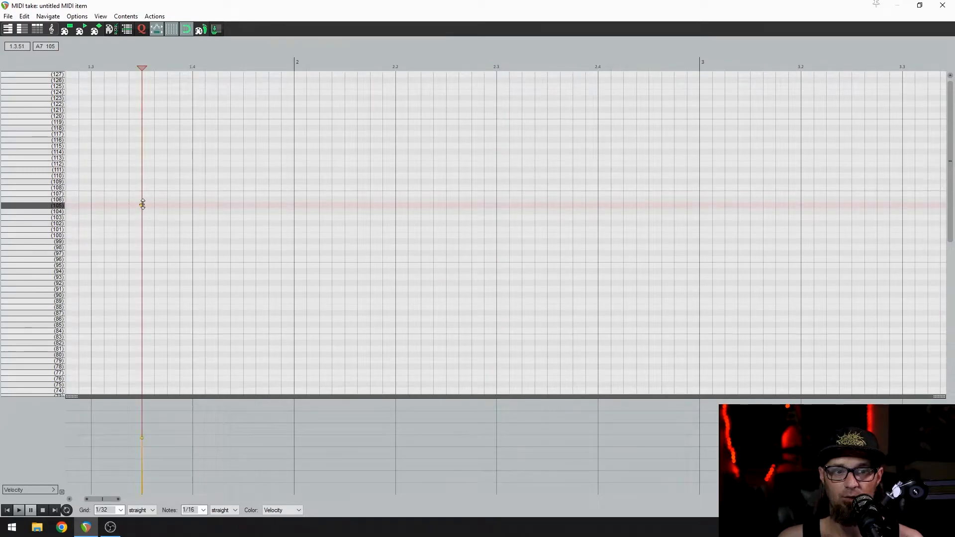
scroll(184, 233, "up", 7)
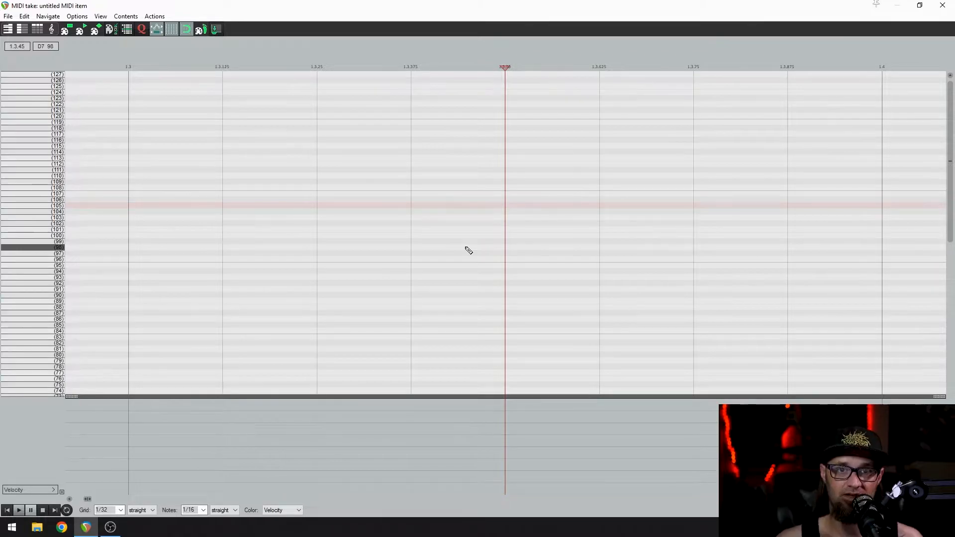
scroll(387, 220, "down", 12)
scroll(347, 212, "up", 8)
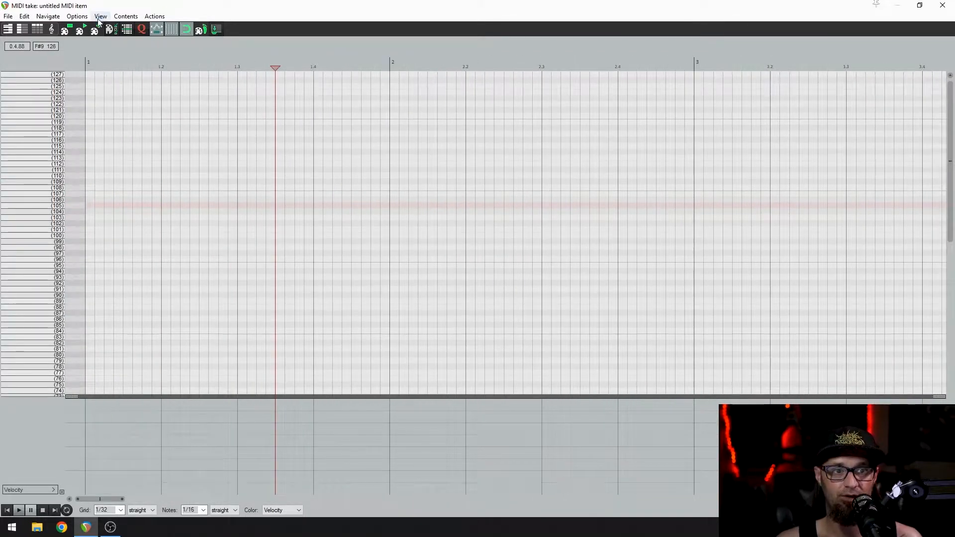
Switch the piano roll notes to Rectangles, draw a long note on row 112 into measure 2, and delete it
left_click(77, 16)
mouse_move(149, 154)
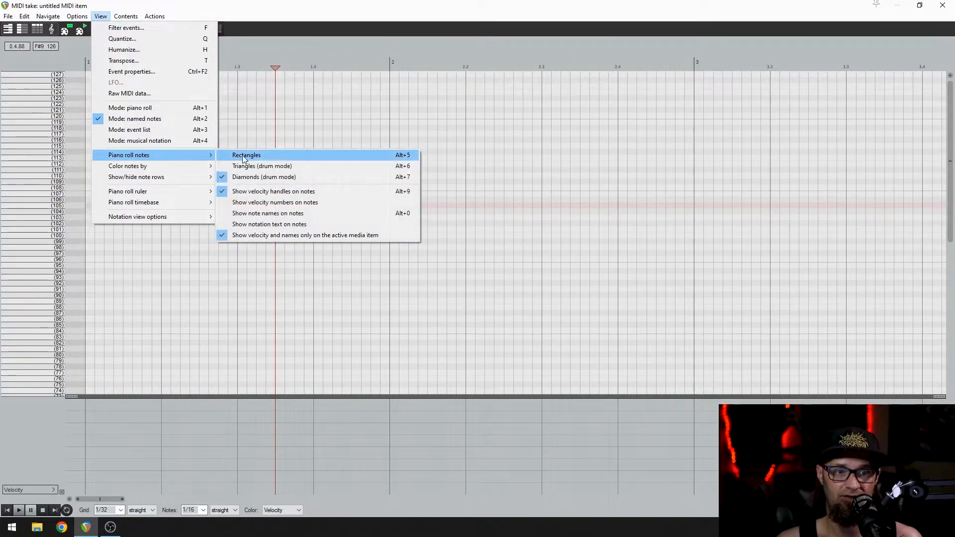
left_click(243, 155)
left_click(209, 163)
left_click_drag(226, 163, 438, 164)
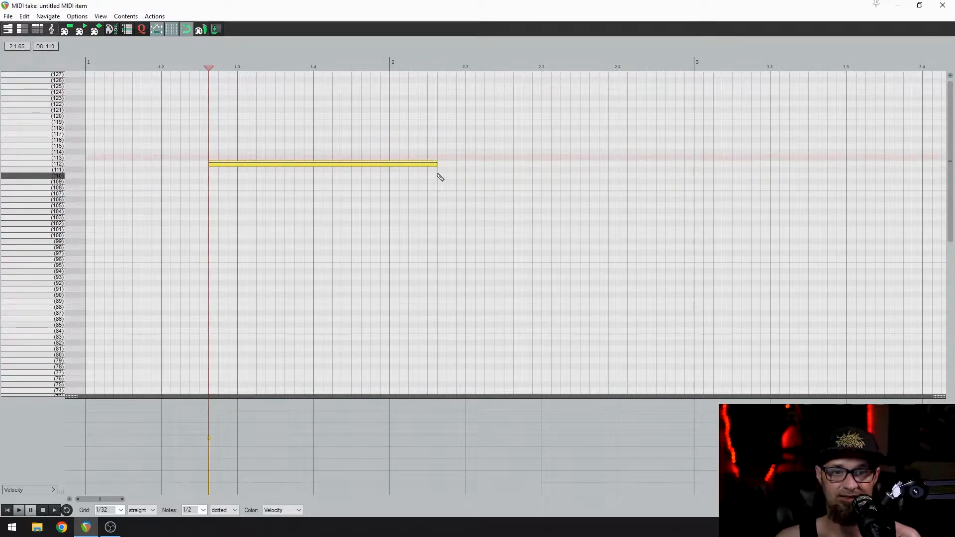
double_click(276, 166)
Look through the snap and note preview options, and set the piano roll notes to Diamonds (drum mode)
left_click(77, 16)
mouse_move(196, 110)
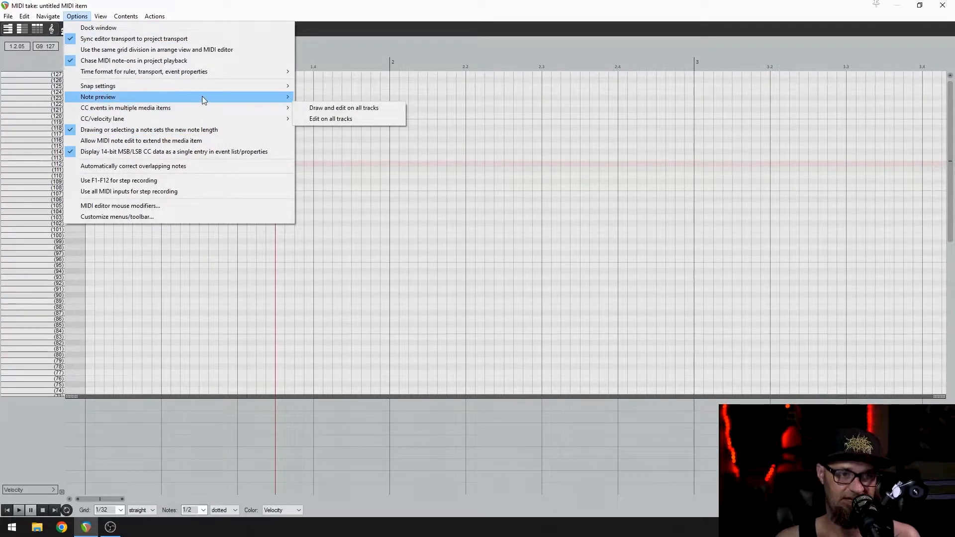
mouse_move(204, 88)
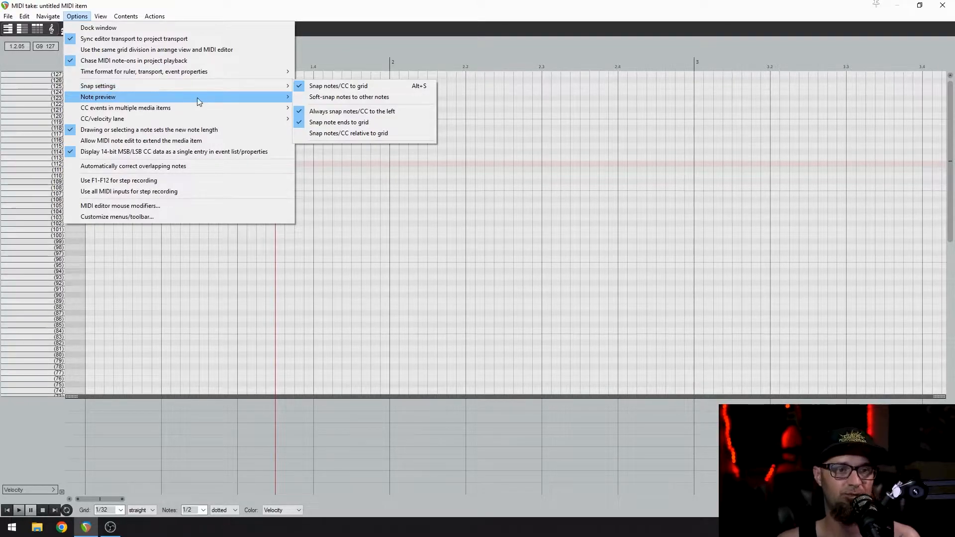
mouse_move(101, 16)
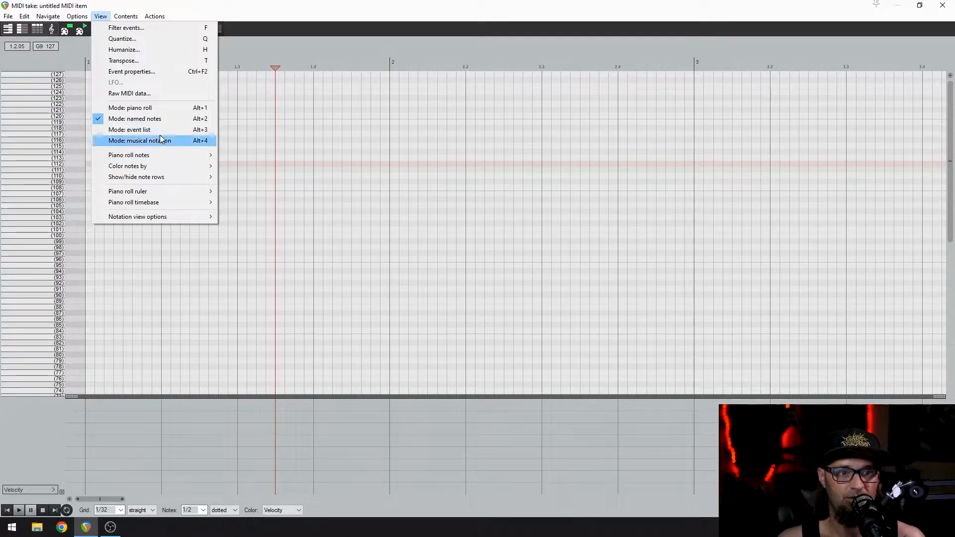
mouse_move(173, 155)
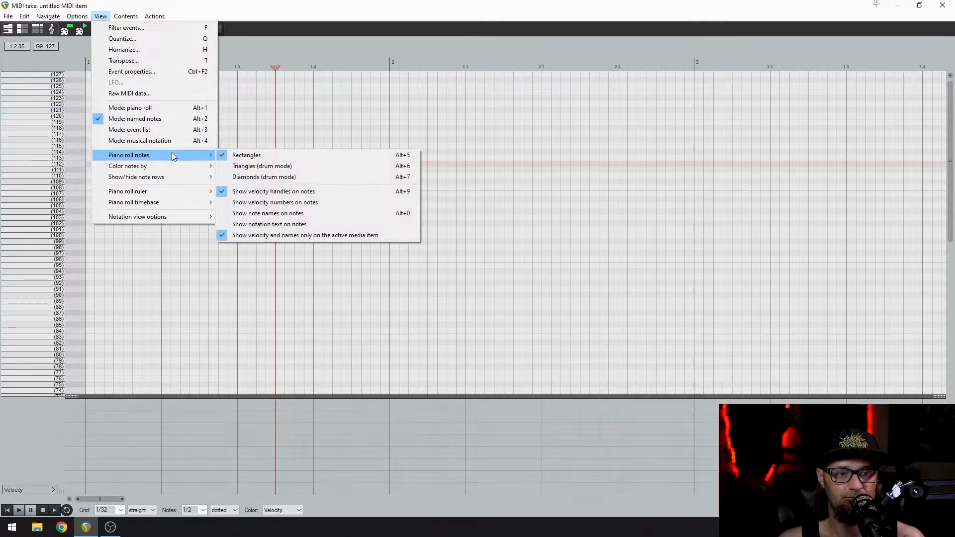
left_click(276, 177)
Place a trial diamond note on note row 114 at beat 1.2 and delete it
left_click(131, 155)
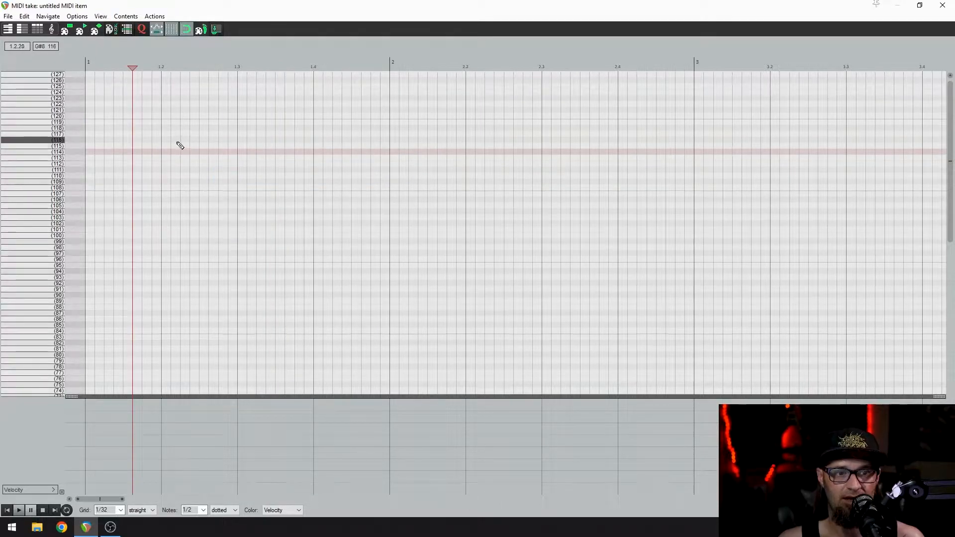
left_click(161, 151)
left_click_drag(230, 95, 158, 210)
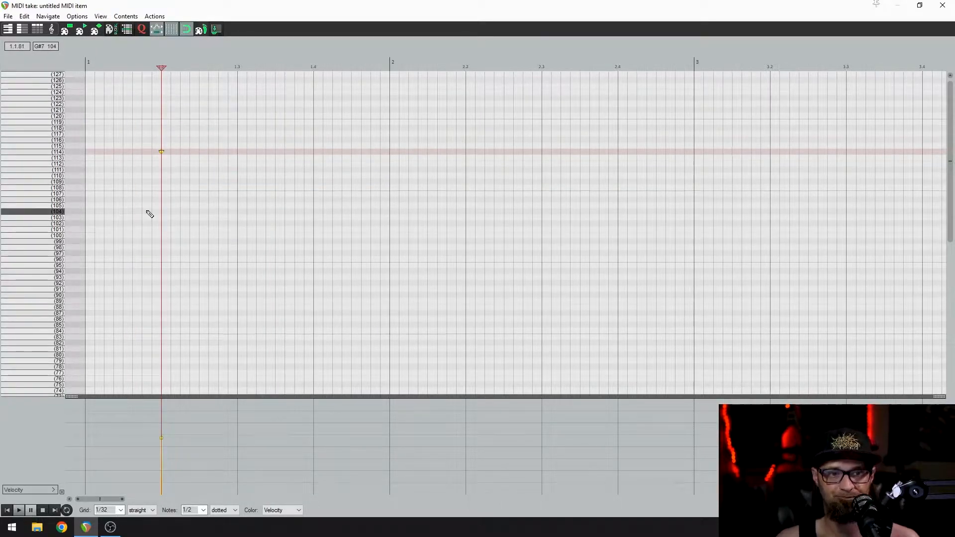
key("Delete")
In the MIDI editor mouse modifiers, set the MIDI piano roll's default left click action to Insert note (Just insert)
left_click(83, 18)
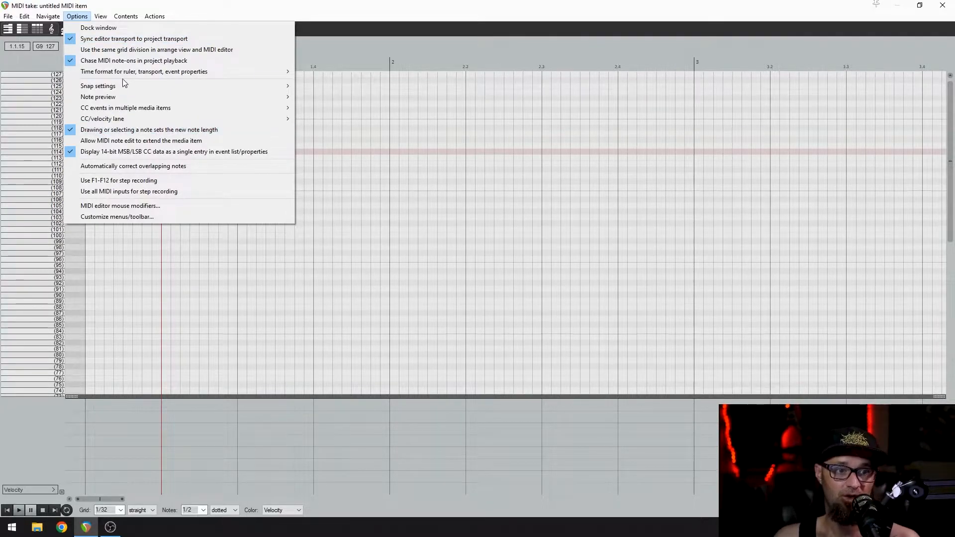
left_click(126, 207)
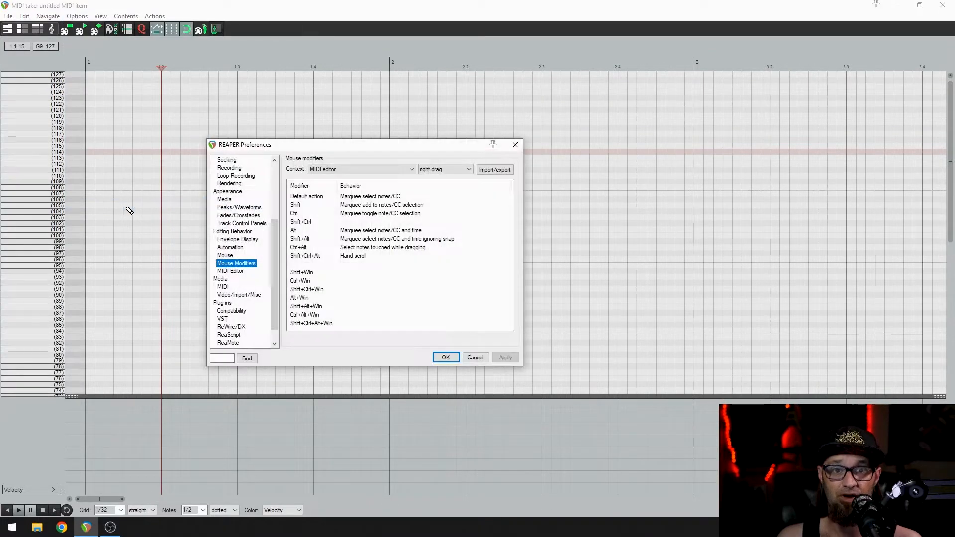
left_click(359, 169)
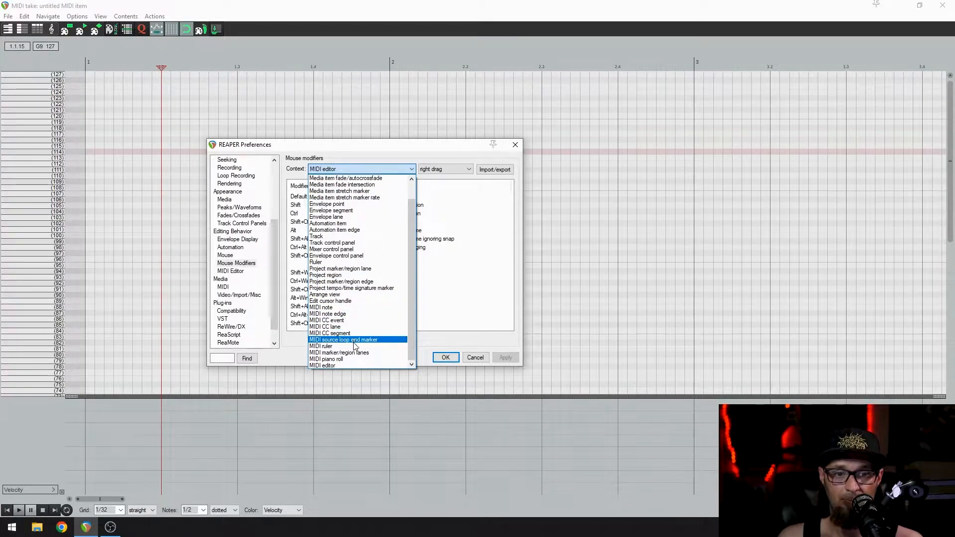
left_click(355, 359)
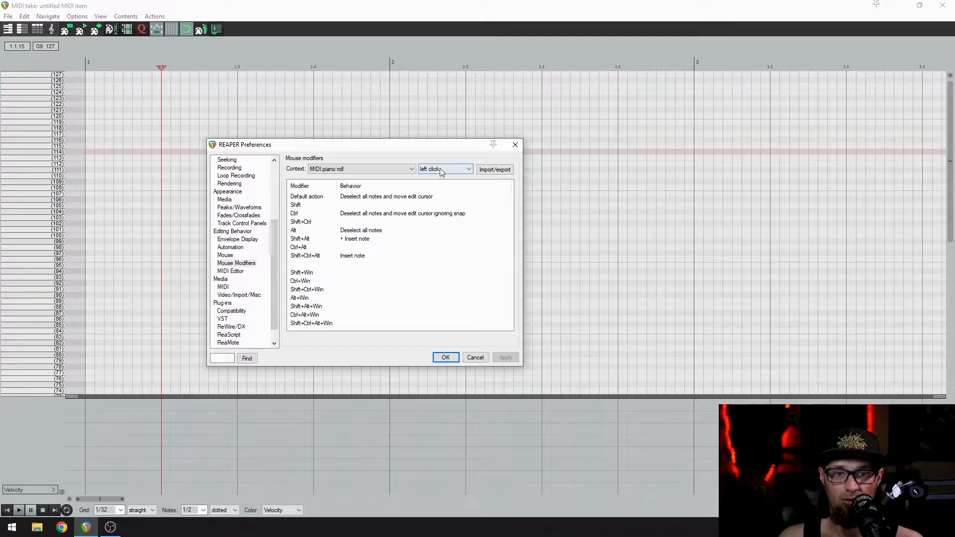
left_click(365, 198)
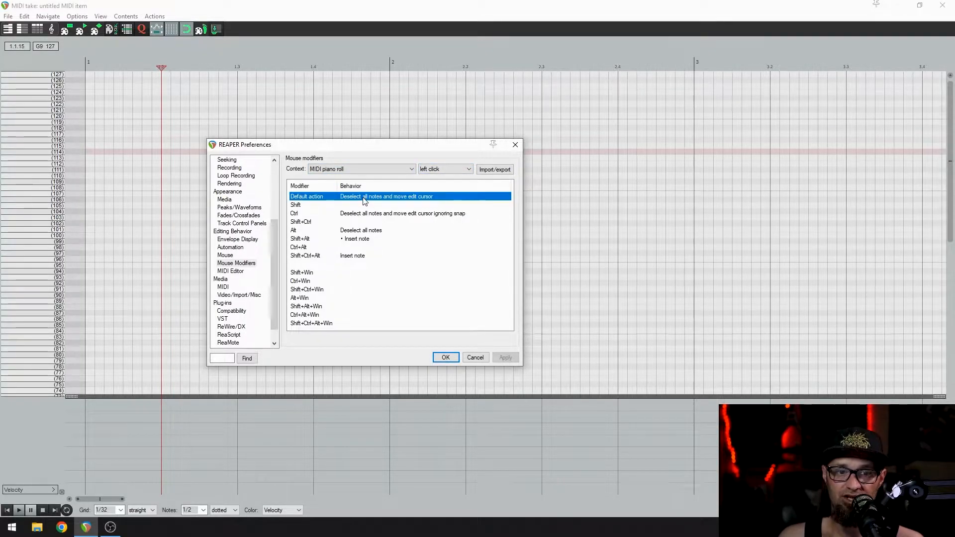
left_click(365, 198)
mouse_move(392, 251)
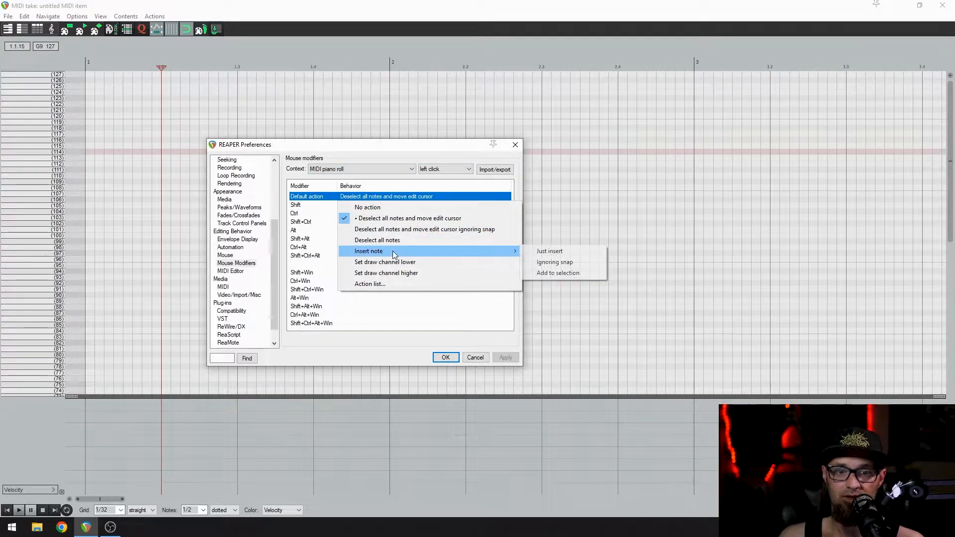
left_click(550, 251)
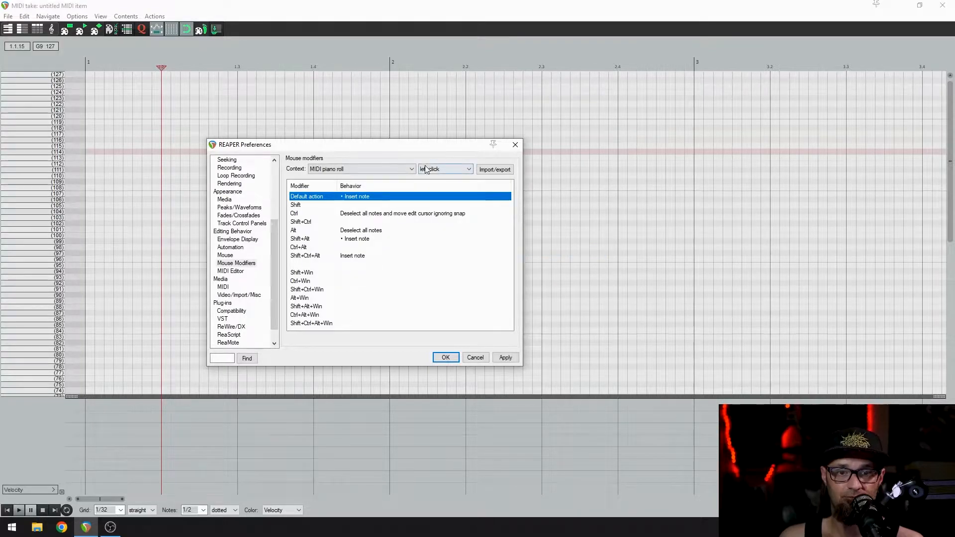
Set the MIDI piano roll's default left drag action to paint notes horizontally
left_click(443, 169)
left_click(449, 185)
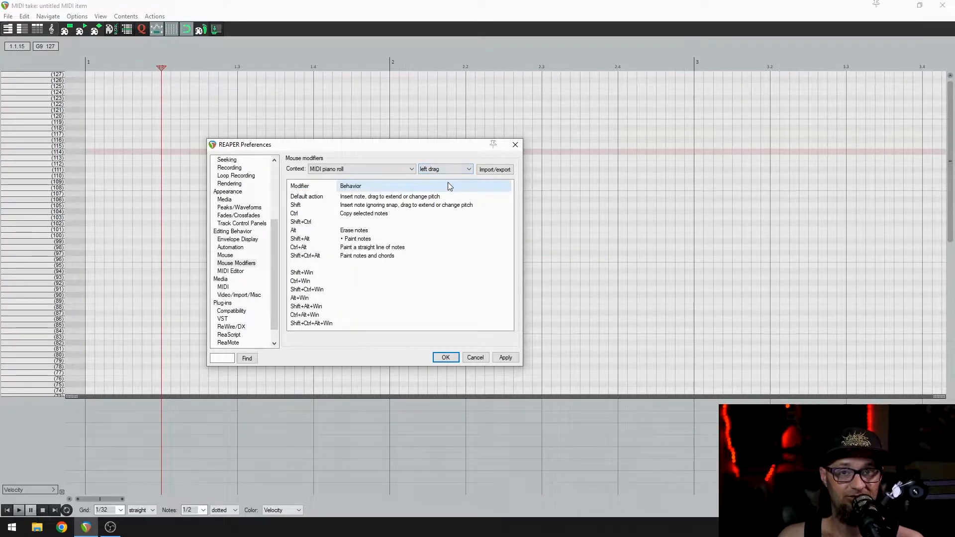
left_click(364, 199)
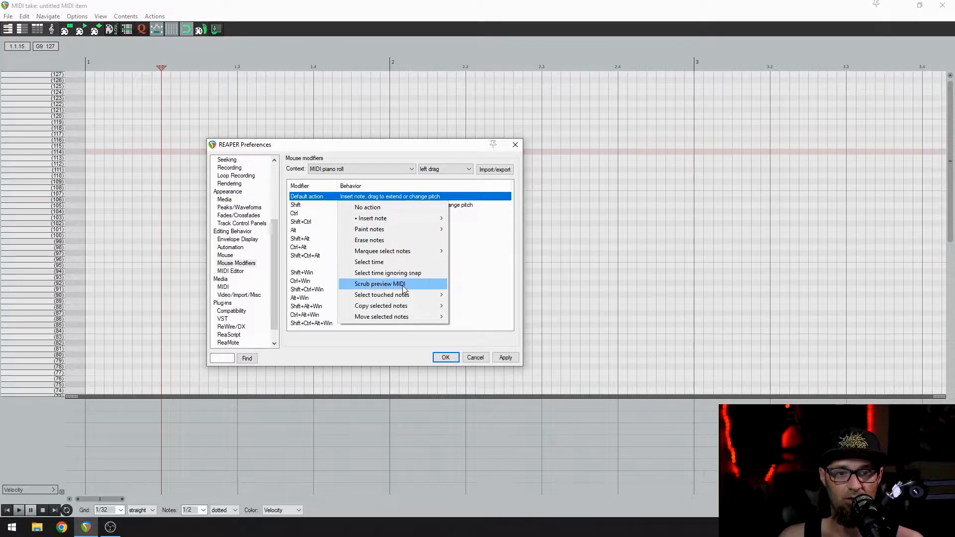
mouse_move(409, 228)
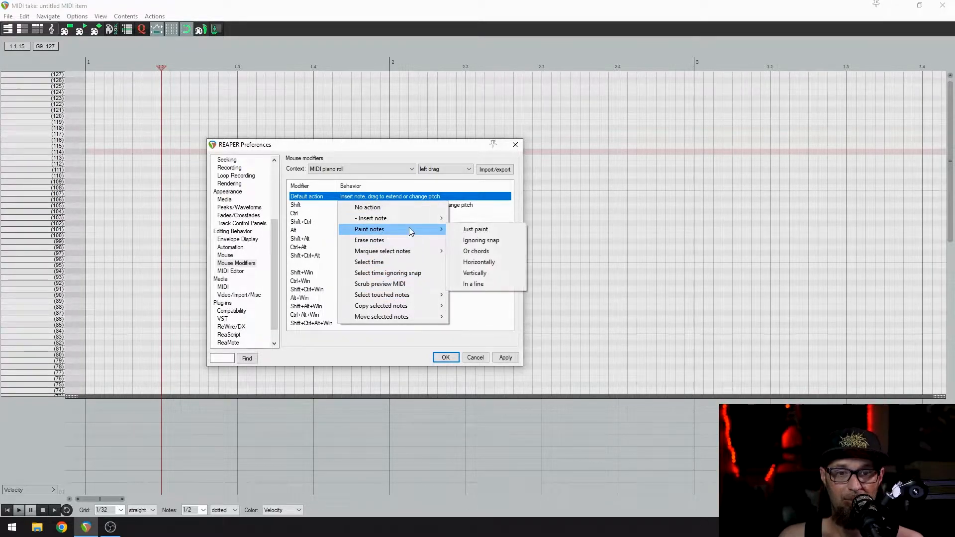
left_click(497, 263)
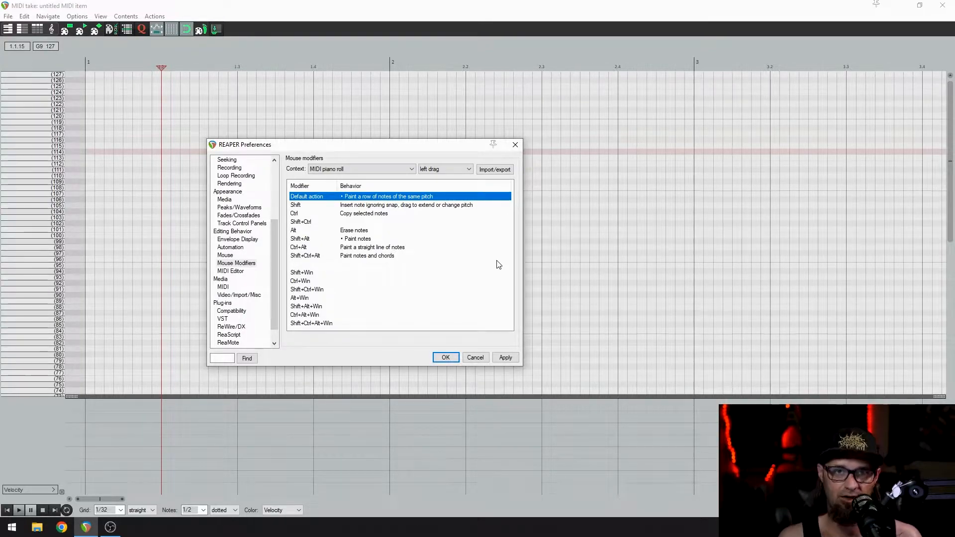
Review the MIDI piano roll's double click, left drag and left click modifier assignments
left_click(445, 170)
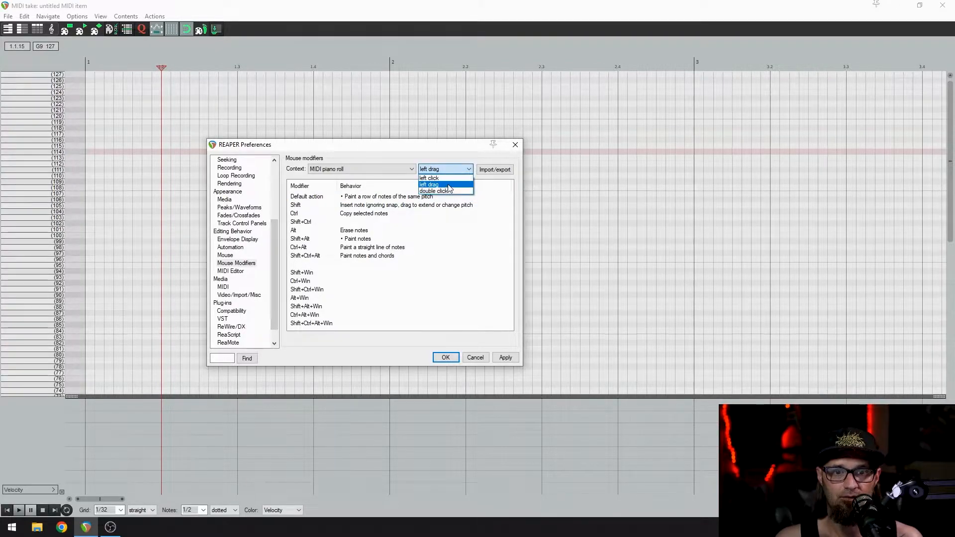
left_click(449, 191)
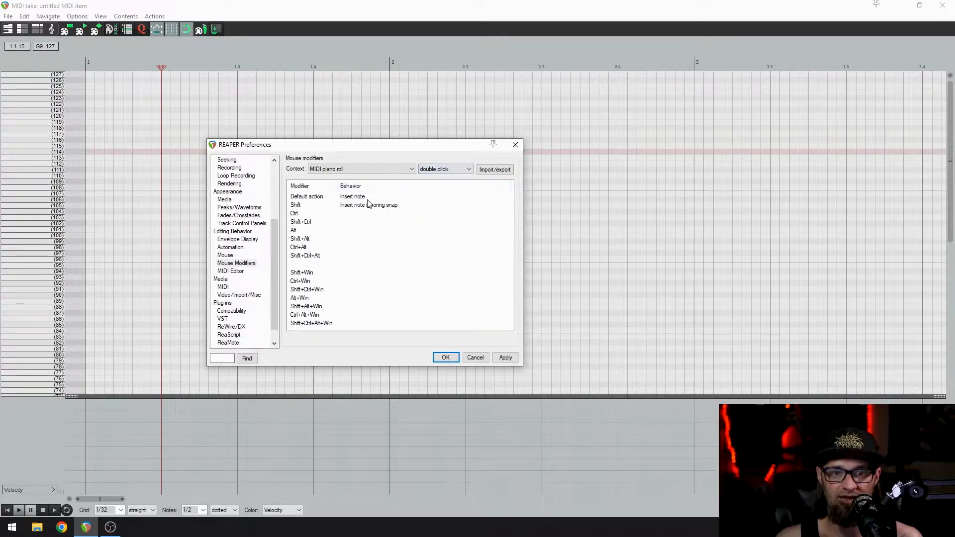
left_click(443, 169)
left_click(442, 184)
left_click(444, 169)
left_click(442, 180)
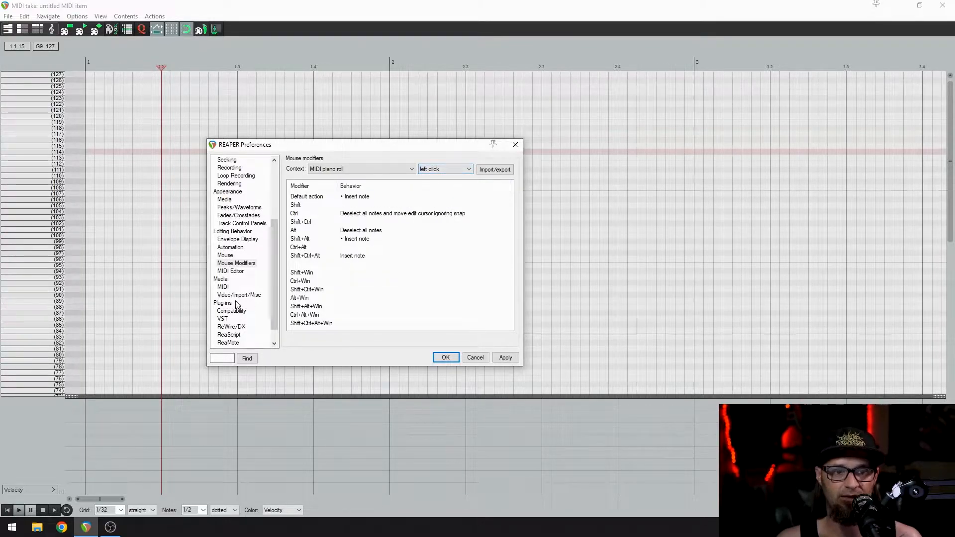
For the MIDI note context, set the default left click action to Erase note
left_click(318, 168)
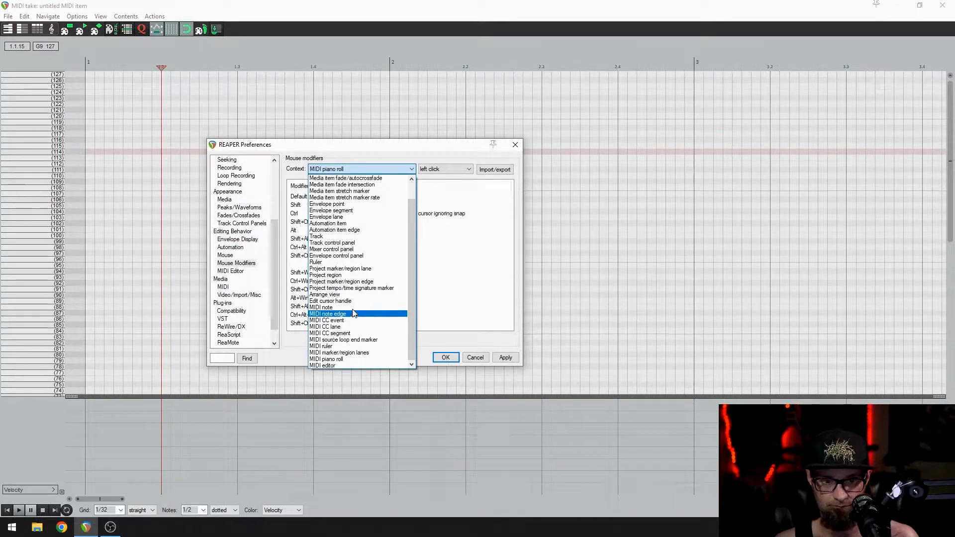
left_click(328, 307)
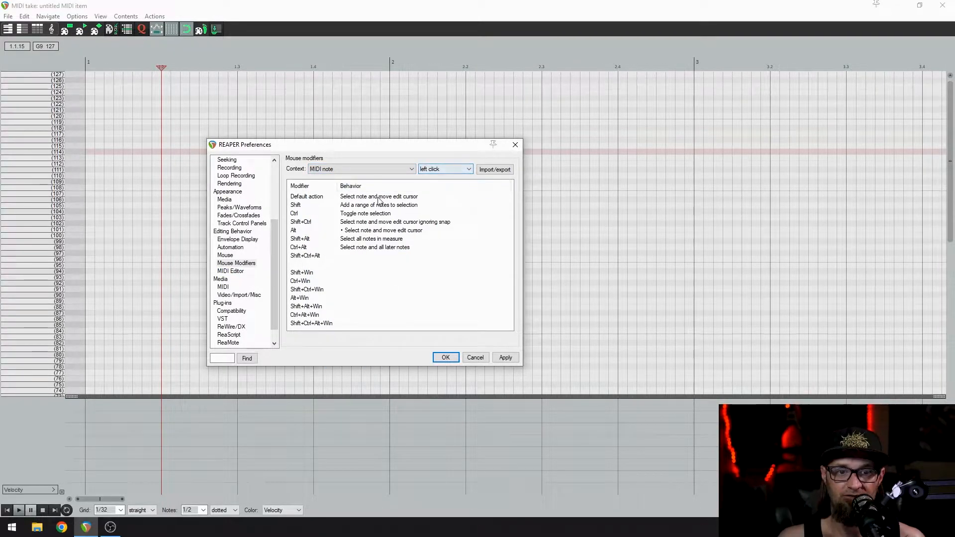
left_click(427, 196)
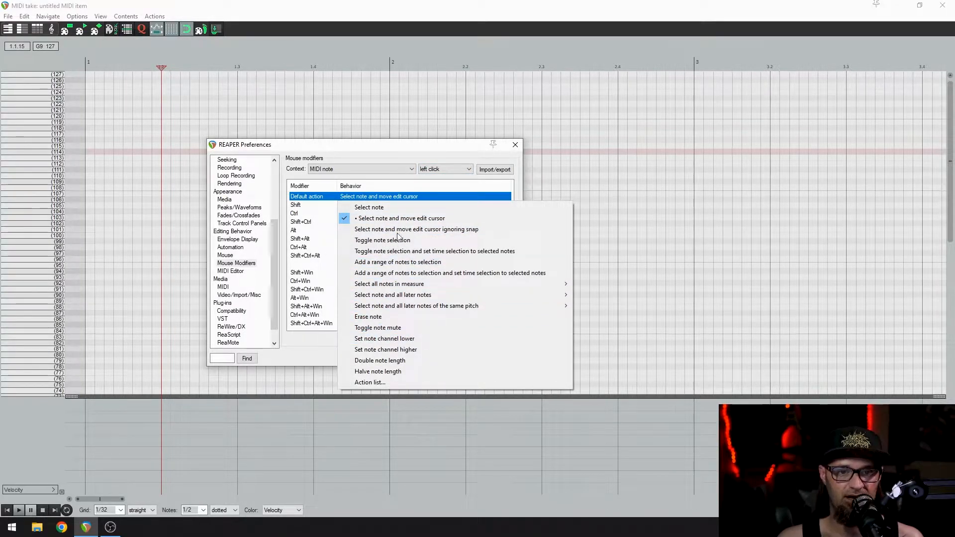
left_click(387, 316)
Set the MIDI note context's default left drag action to Erase notes, apply the changes and close the preferences
left_click(445, 169)
left_click(445, 183)
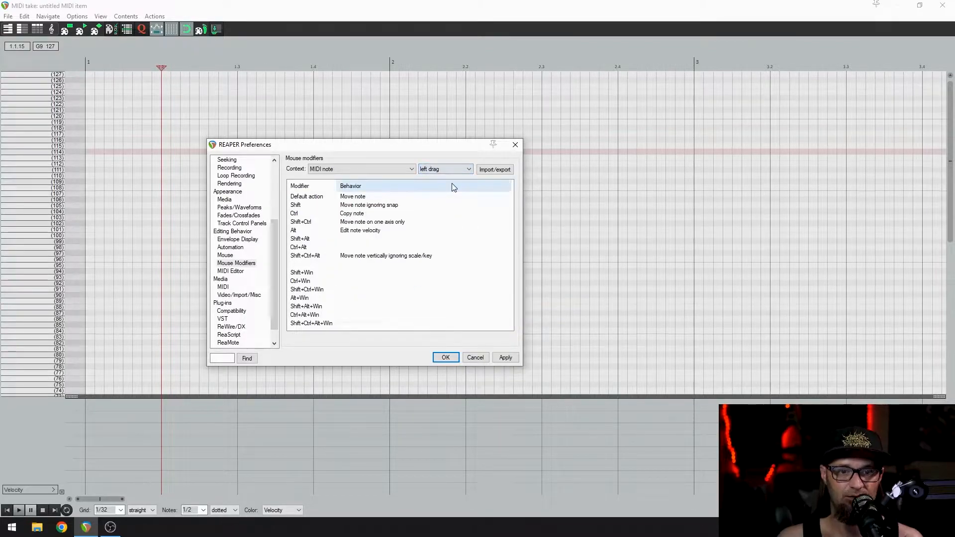
left_click(351, 198)
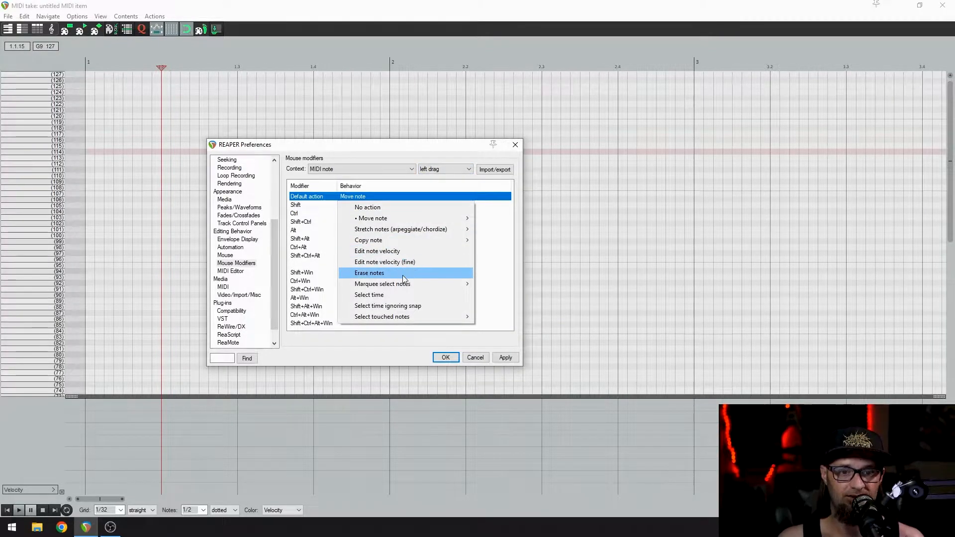
left_click(402, 273)
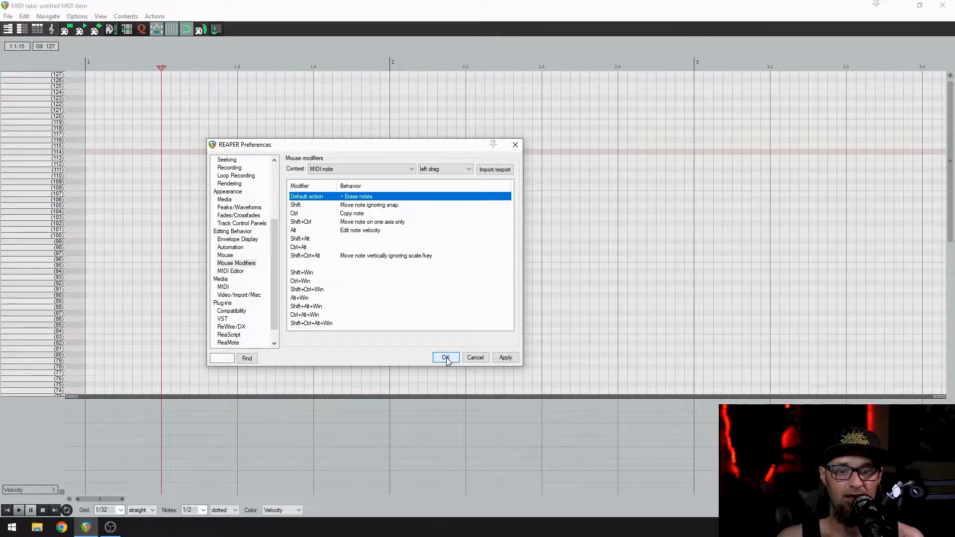
left_click(506, 357)
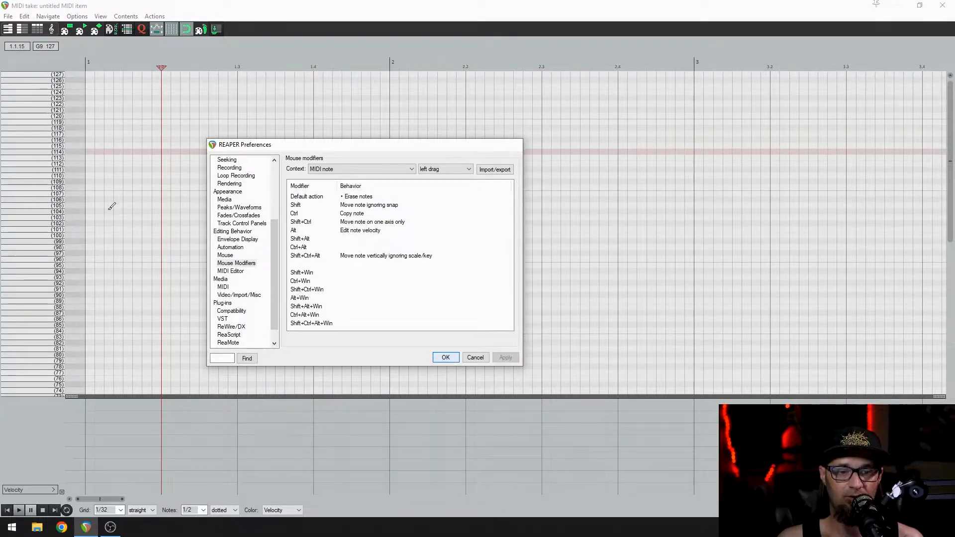
key("Escape")
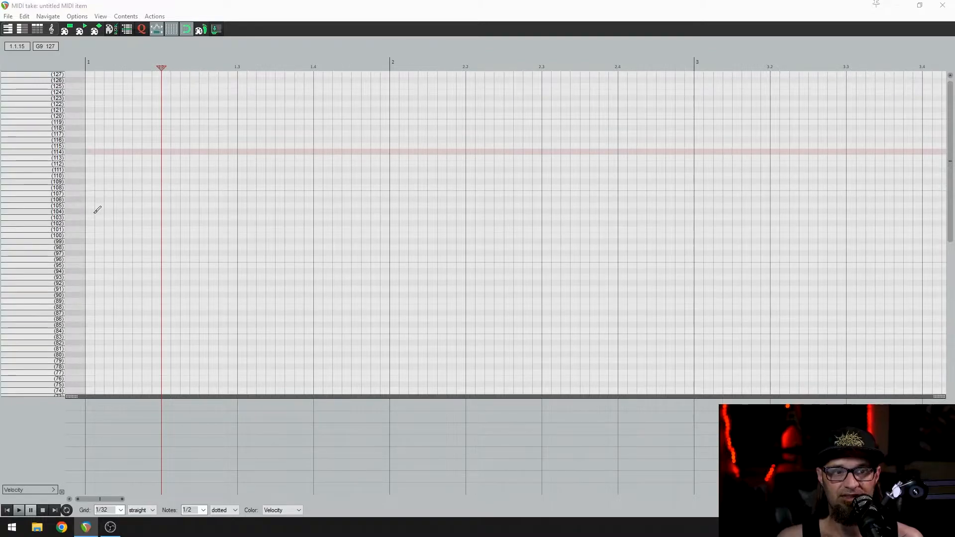
Paint a row of notes on the 1/32 grid along note row 104 in measure 1, erase it and paint it again
mouse_move(98, 210)
left_mouse_down()
mouse_move(255, 209)
mouse_move(349, 170)
mouse_move(372, 150)
left_mouse_up()
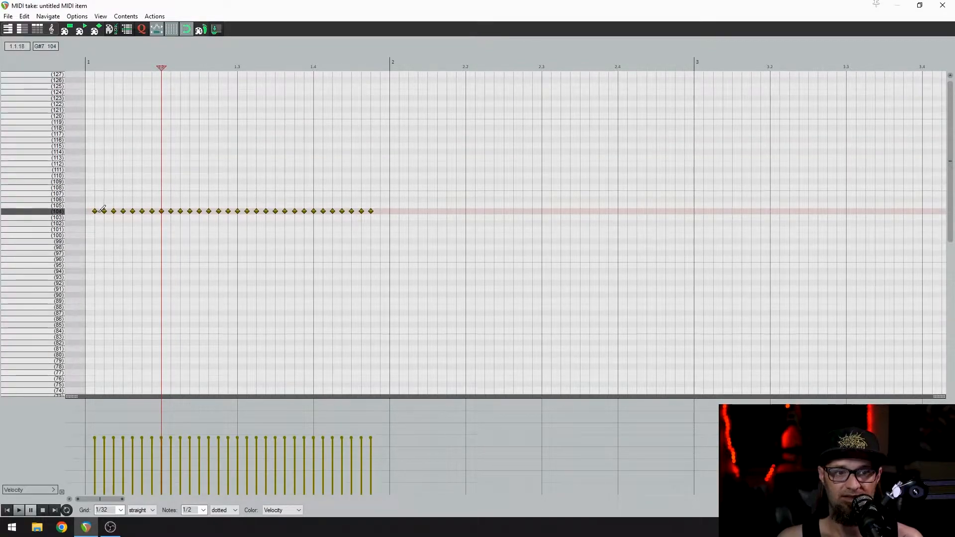
left_click_drag(96, 210, 386, 208)
left_click_drag(94, 211, 334, 210)
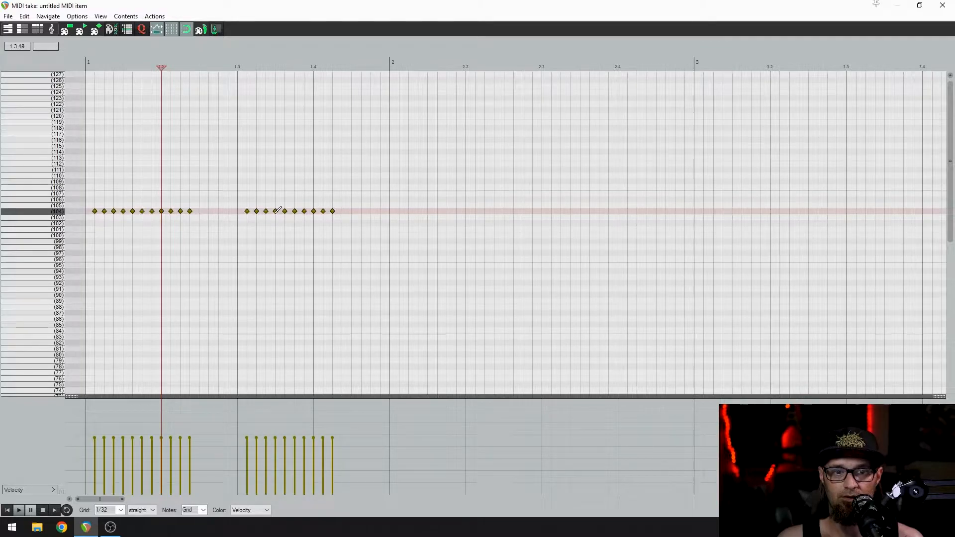
Erase all the painted notes along note row 104 in measure 1
left_click(333, 211, "alt")
left_click_drag(290, 211, 319, 212)
left_click(324, 211, "alt")
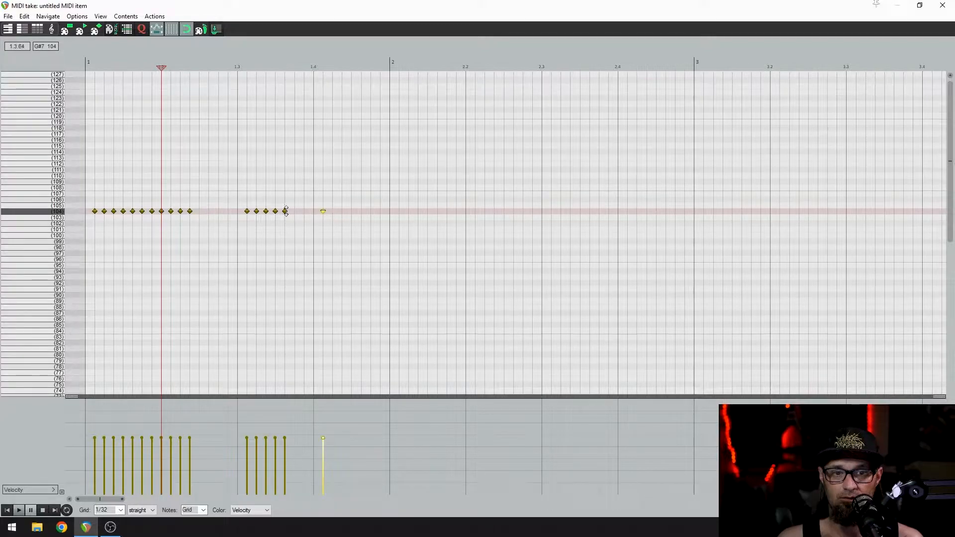
left_click(324, 210, "alt")
left_click_drag(286, 211, 276, 214)
left_click(286, 210, "alt")
left_click(257, 211, "alt")
left_click(248, 211, "alt")
left_click(191, 211, "alt")
left_click(181, 211, "alt")
left_click(105, 211, "alt")
left_click(96, 211, "alt")
left_click_drag(96, 211, 292, 208)
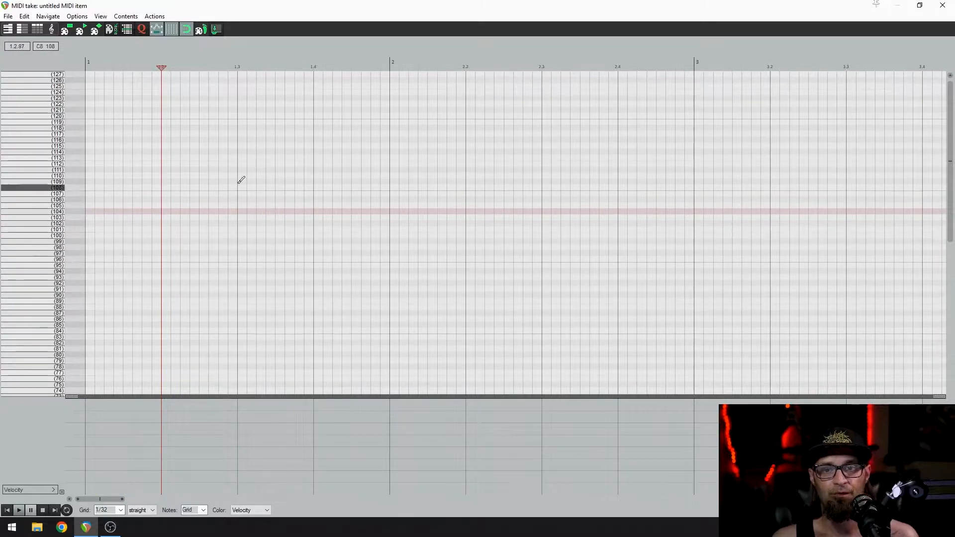
Arrange the MIDI editor and the Perfect Drums Player window side by side, and show the sampler's global mappings
double_click(816, 5)
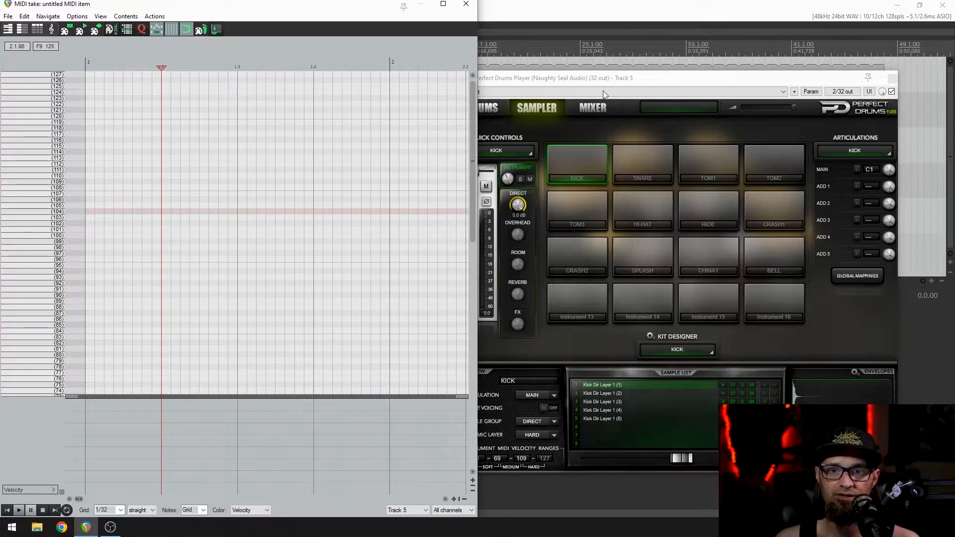
left_click_drag(597, 77, 636, 68)
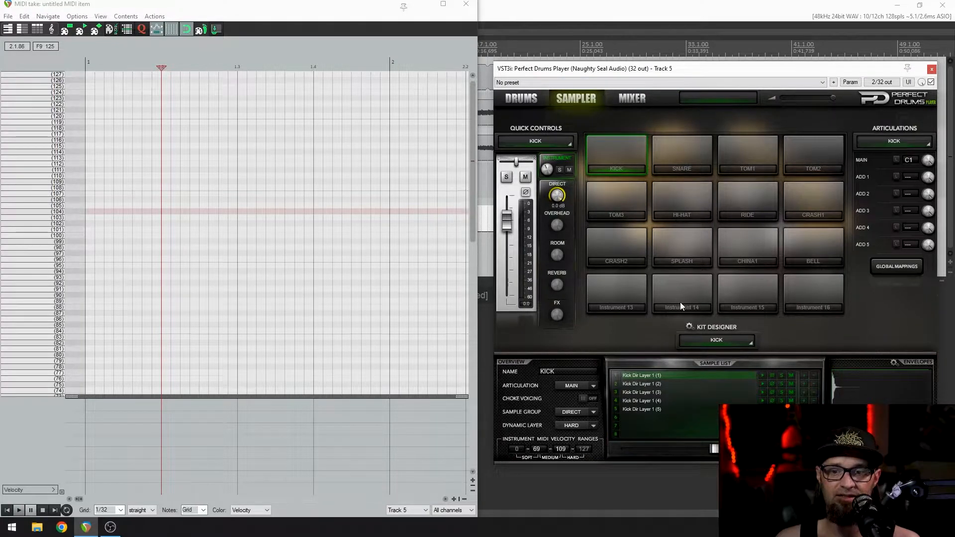
left_click(888, 267)
left_click(670, 263)
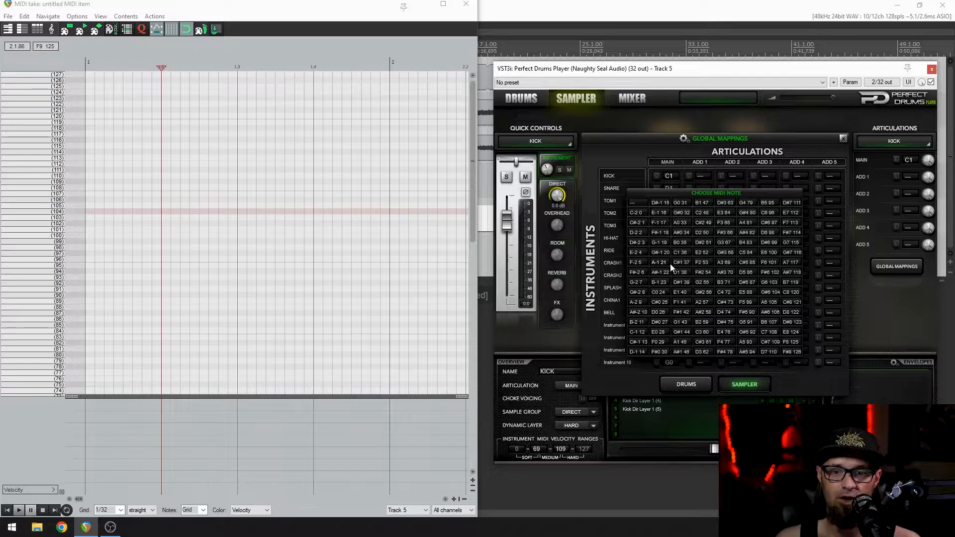
left_click(513, 345)
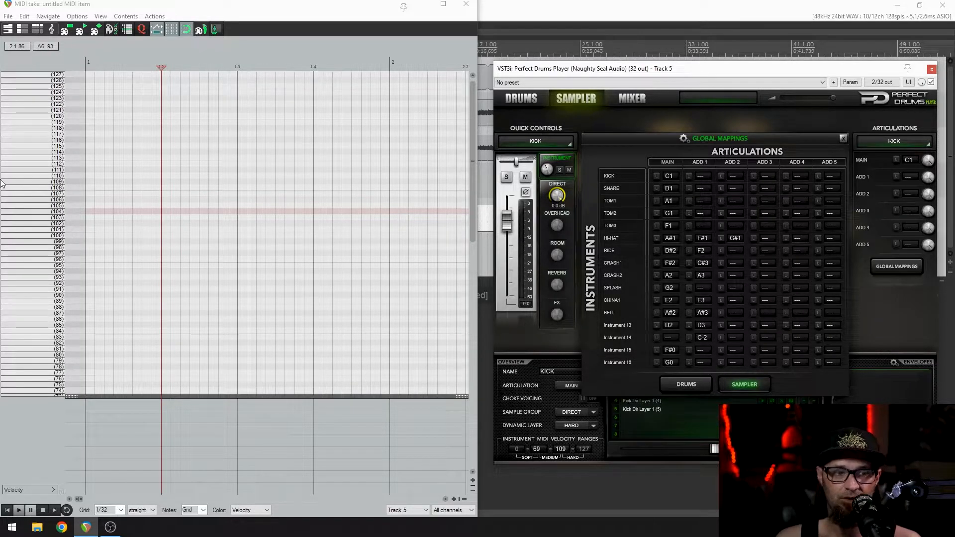
Audition the lowest piano keys up to note 36 to locate the kick, and close the global mappings
scroll(53, 198, "down", 8)
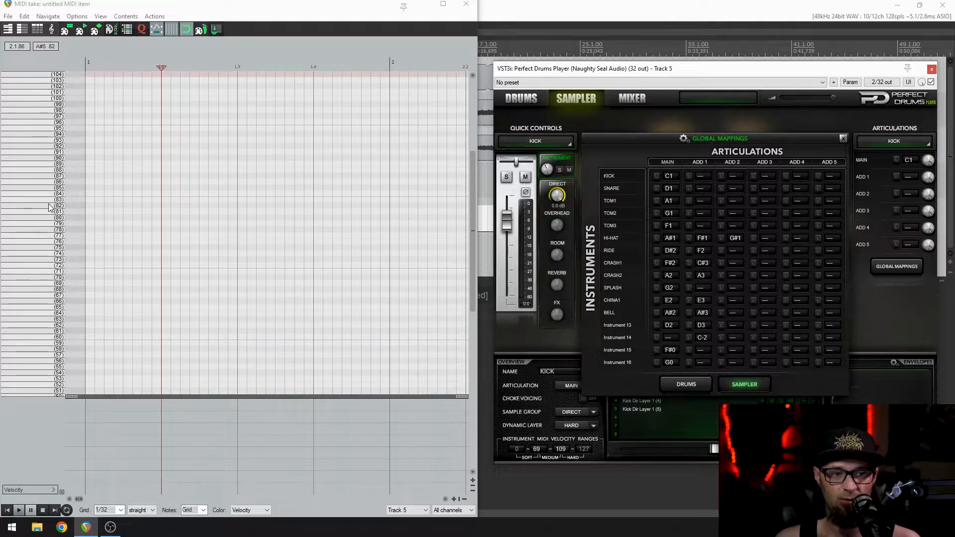
scroll(46, 244, "down", 5)
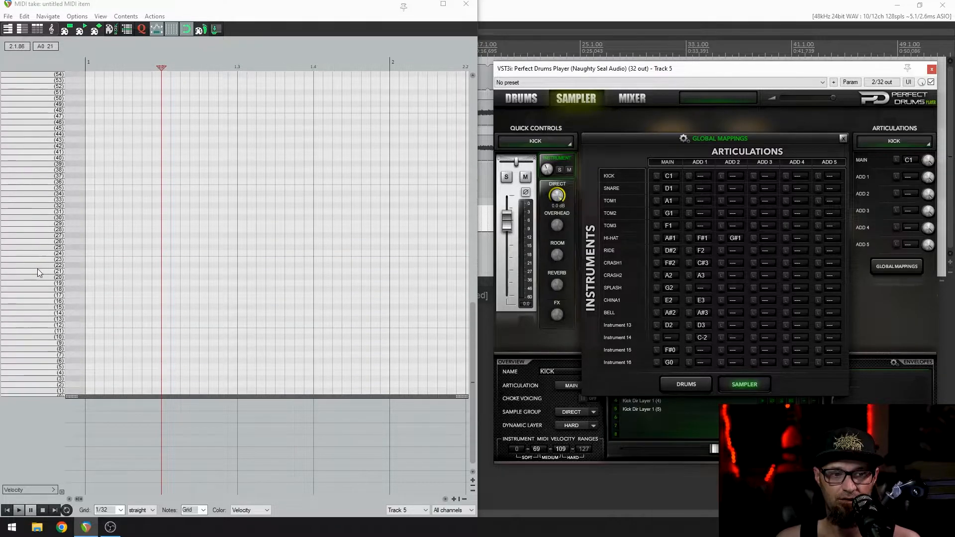
mouse_move(30, 390)
left_mouse_down()
mouse_move(35, 155)
mouse_move(19, 313)
mouse_move(26, 176)
left_mouse_up()
left_click(843, 138)
left_click(26, 176)
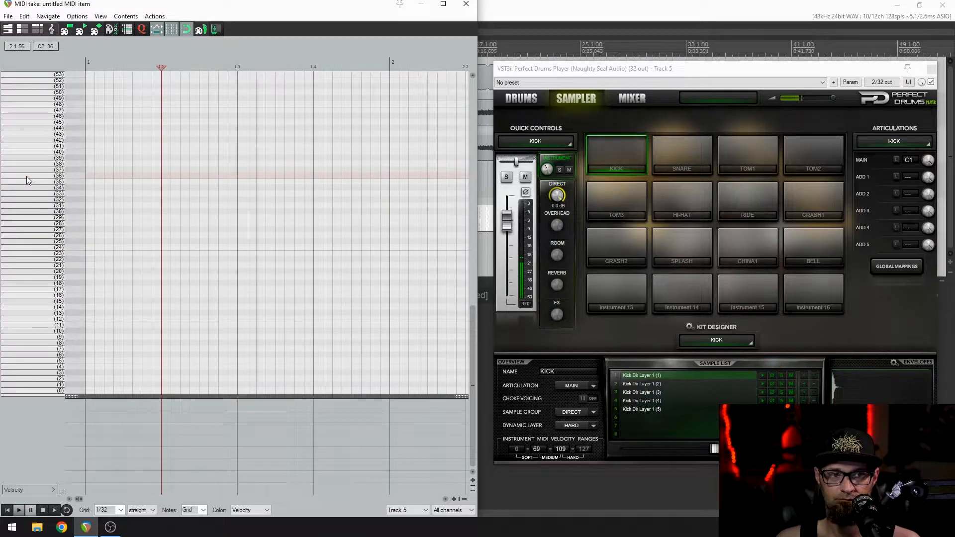
Name note row 36 "Kick" in the MIDI editor
left_click(22, 175)
double_click(22, 174)
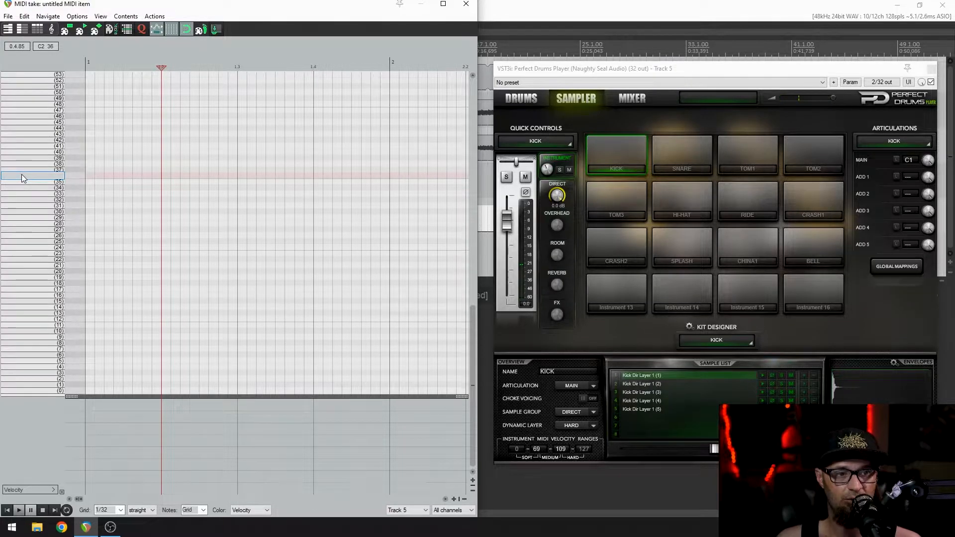
type("Kick")
key("Return")
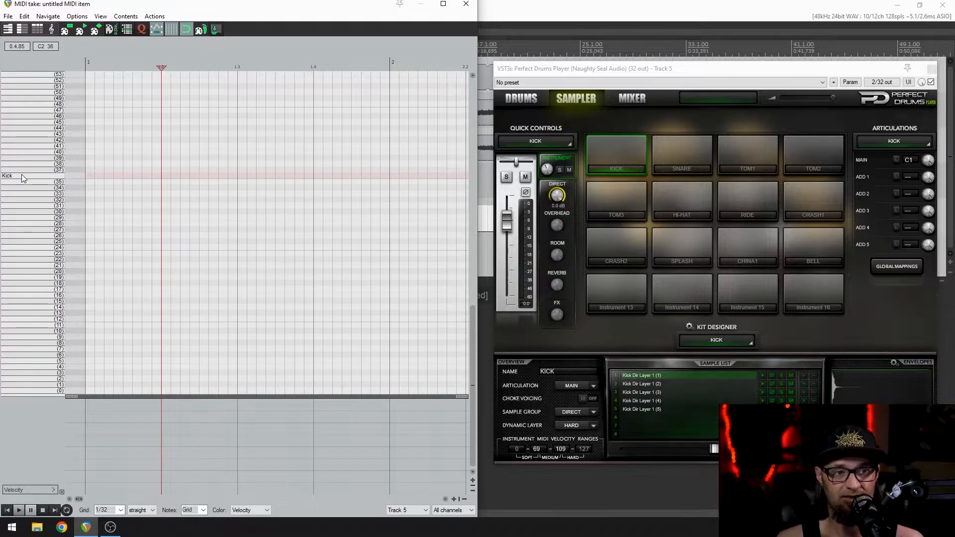
Audition the keys just above the Kick row and name note row 38 "Snare"
scroll(23, 201, "up", 2)
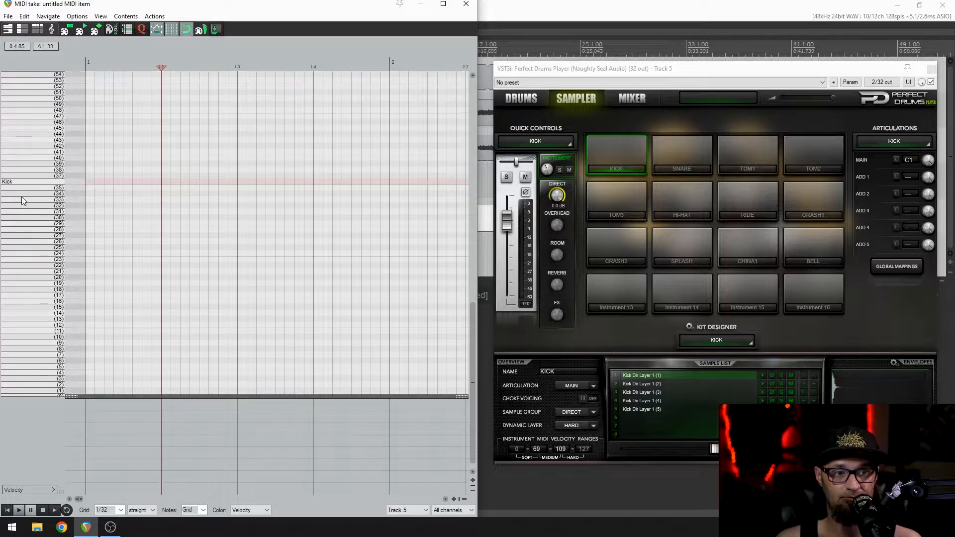
left_click(25, 194)
left_click(26, 188)
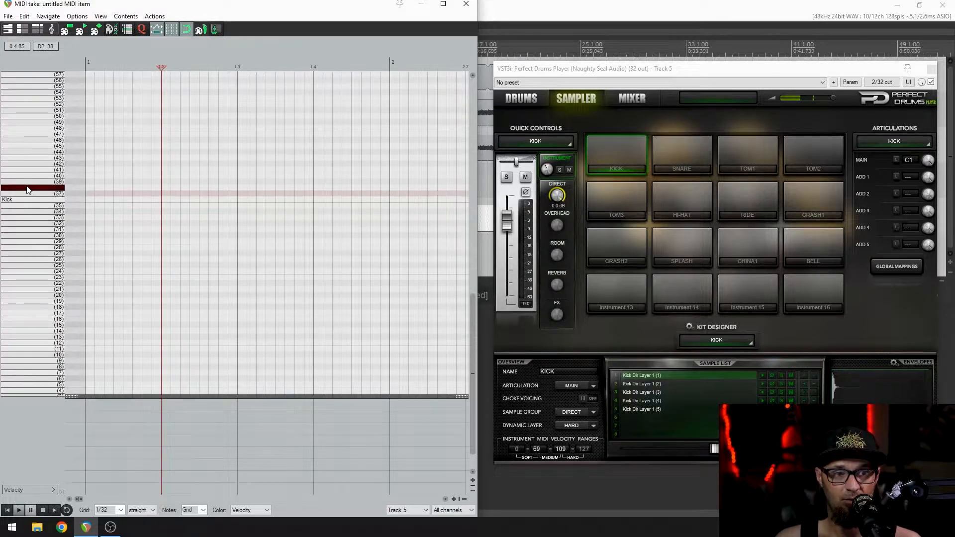
left_click(27, 187)
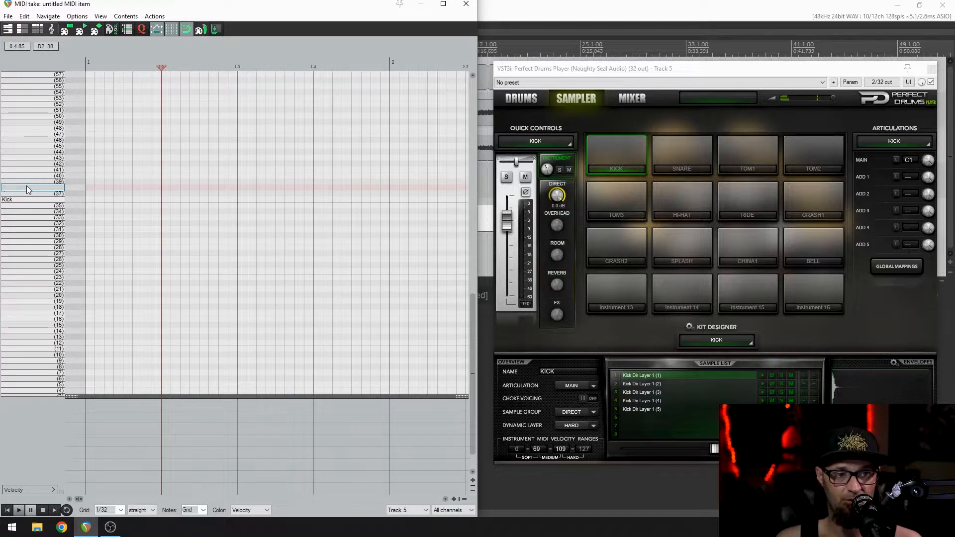
type("Snare")
key("Return")
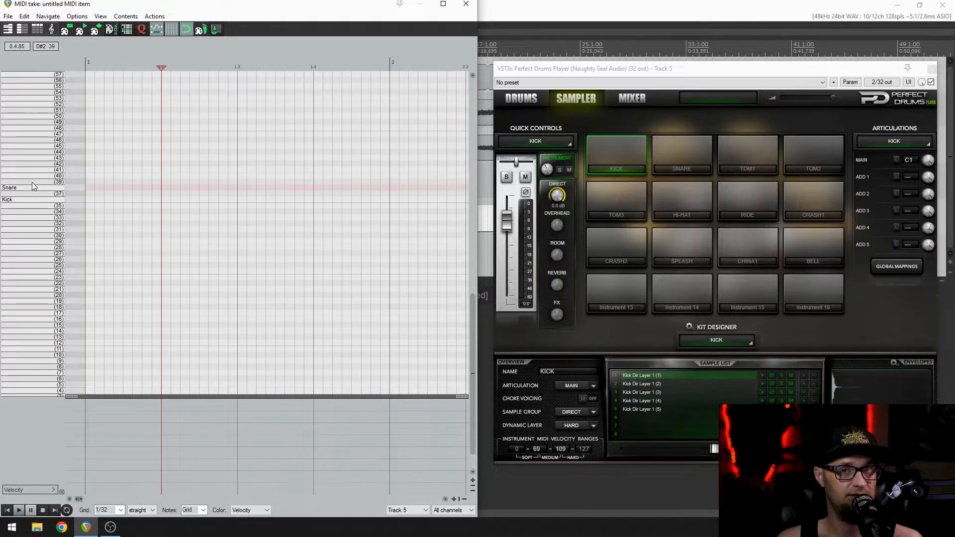
Audition the keys above the Snare row and name note row 41 "Floor Tom"
left_click_drag(32, 183, 32, 175)
left_click(34, 169)
double_click(34, 169)
type("F")
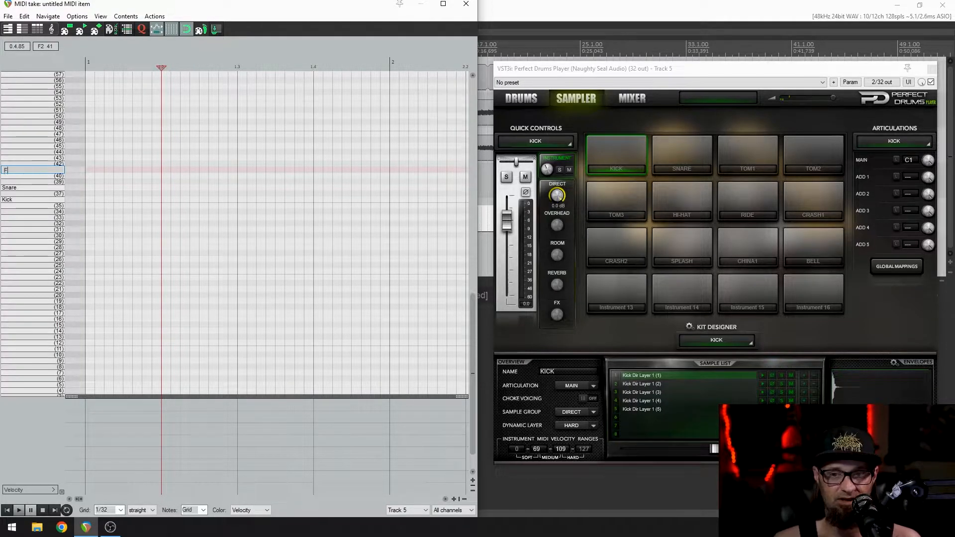
type("loor Tom")
key("Return")
Audition note row 42 and name it "Closed Edge Hi-hat"
left_click(39, 164)
double_click(40, 164)
type("Close")
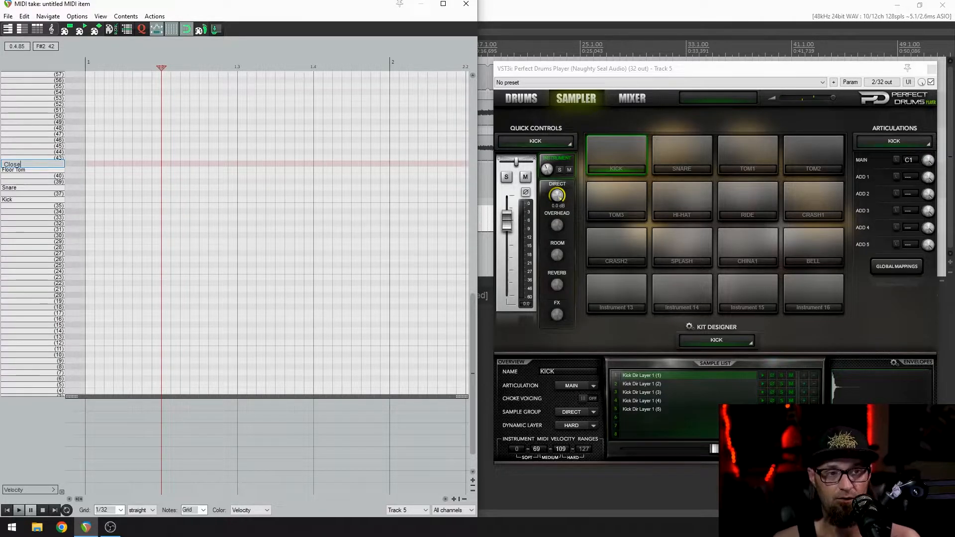
type("d Edge")
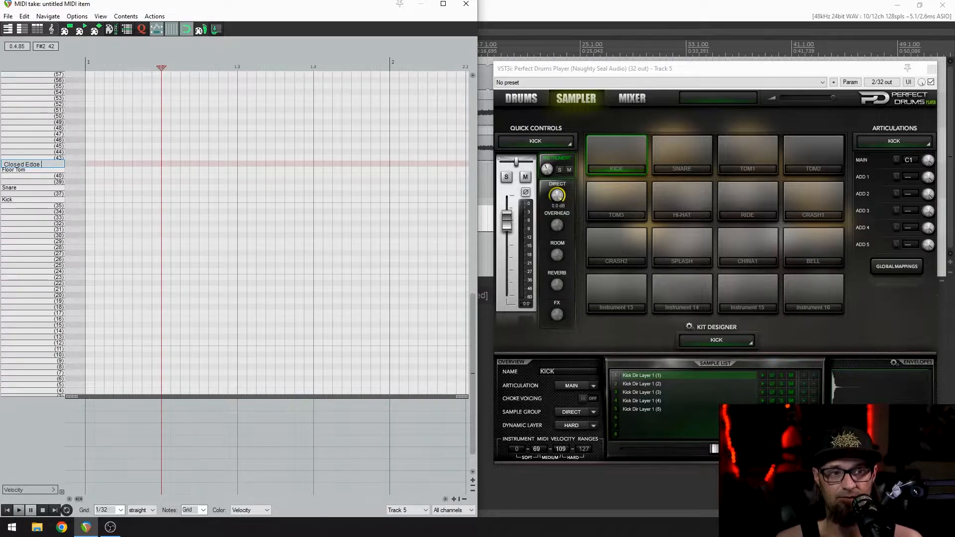
type(" Hi-hat")
key("Return")
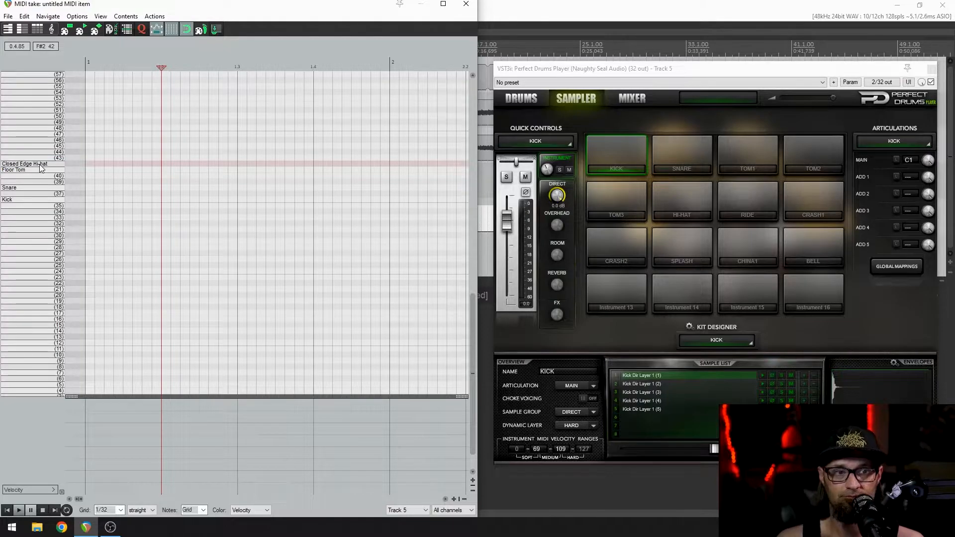
Name note row 43 "Mid Tom" and note row 44 "Closed hi-hat"
double_click(33, 161)
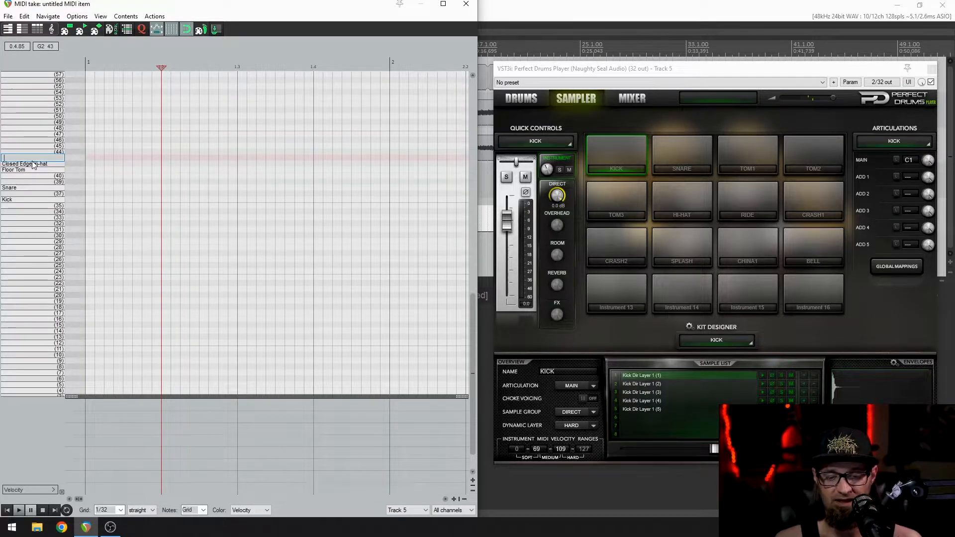
type("Mid Tom")
key("Return")
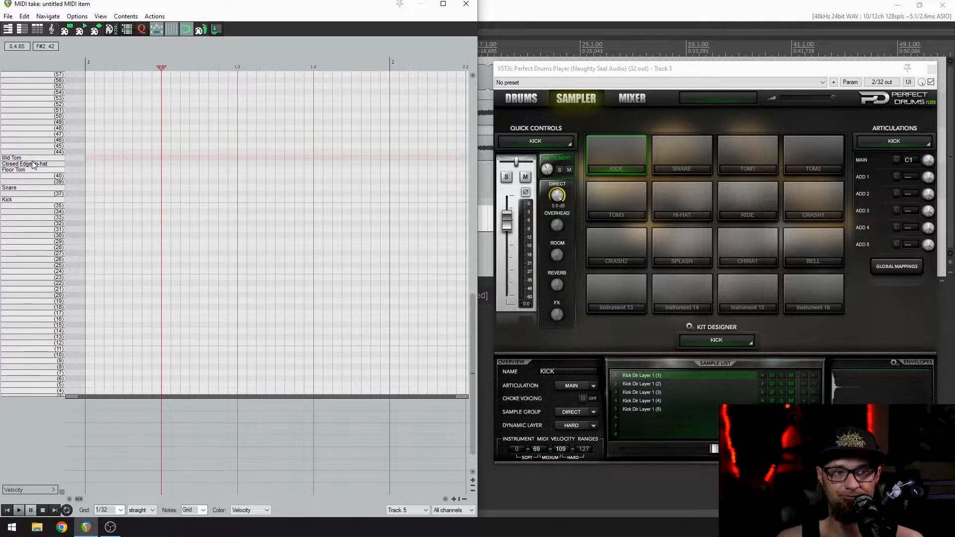
double_click(37, 152)
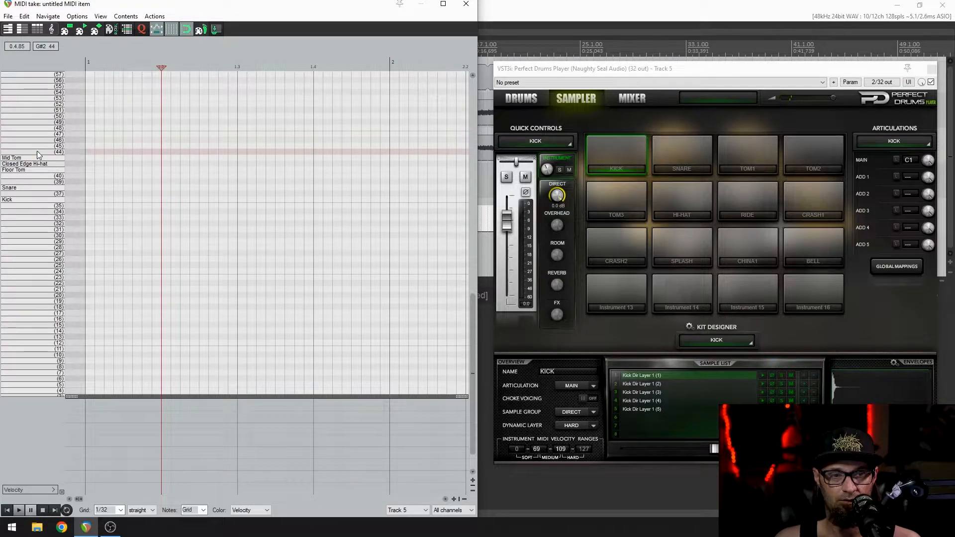
type("Closed hi-hat")
key("Return")
Name note row 45 "High Tom" and note row 46 "Open Hi-Hat"
double_click(44, 145)
type("High Tom")
key("Return")
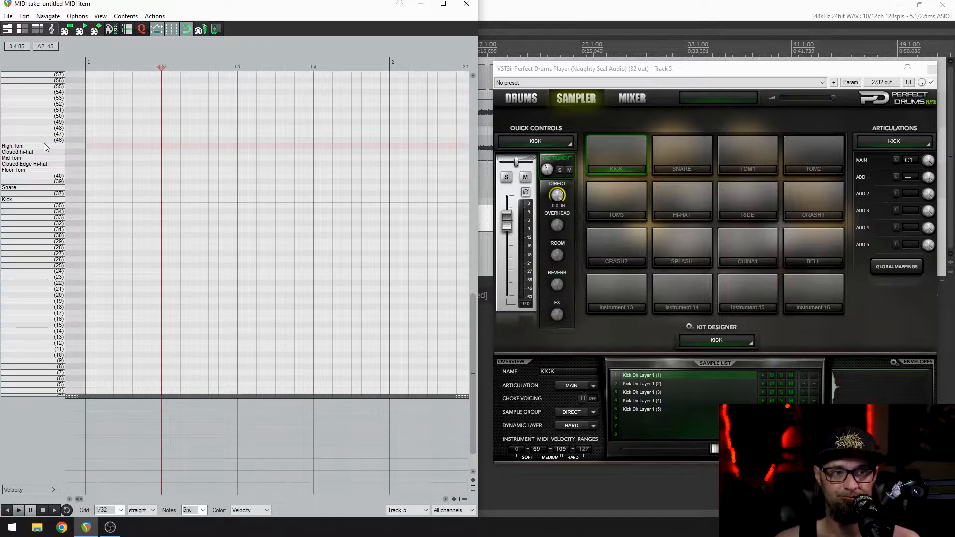
double_click(40, 139)
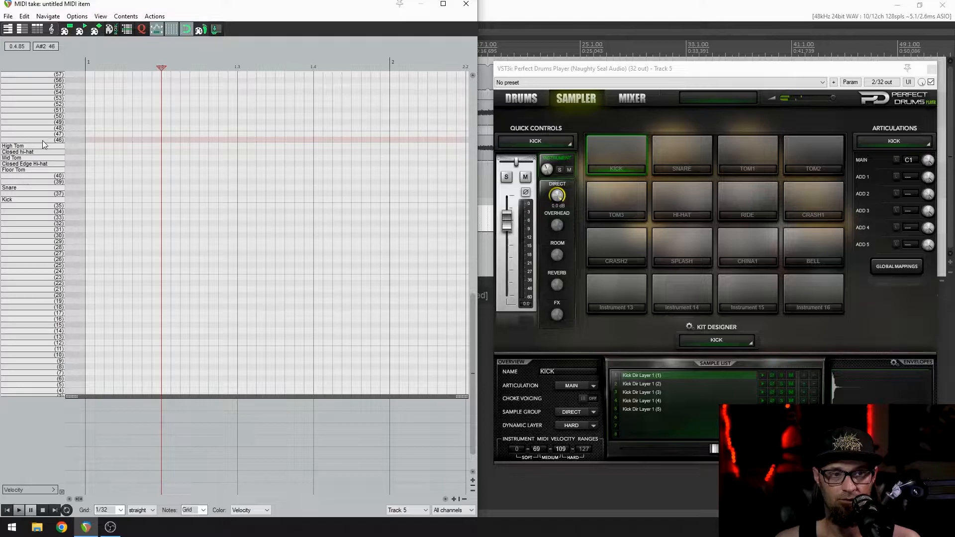
type("Op")
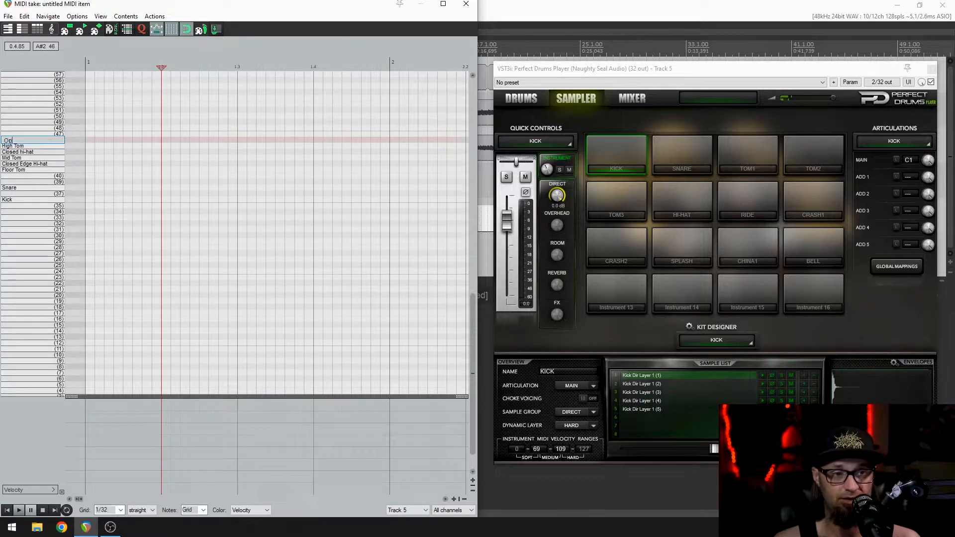
type("en Hi-Hat")
key("Return")
Audition note rows 48 to 51 and name note row 51 "Ride"
left_click(43, 128)
left_click(44, 122)
left_click(44, 116)
left_click(44, 109)
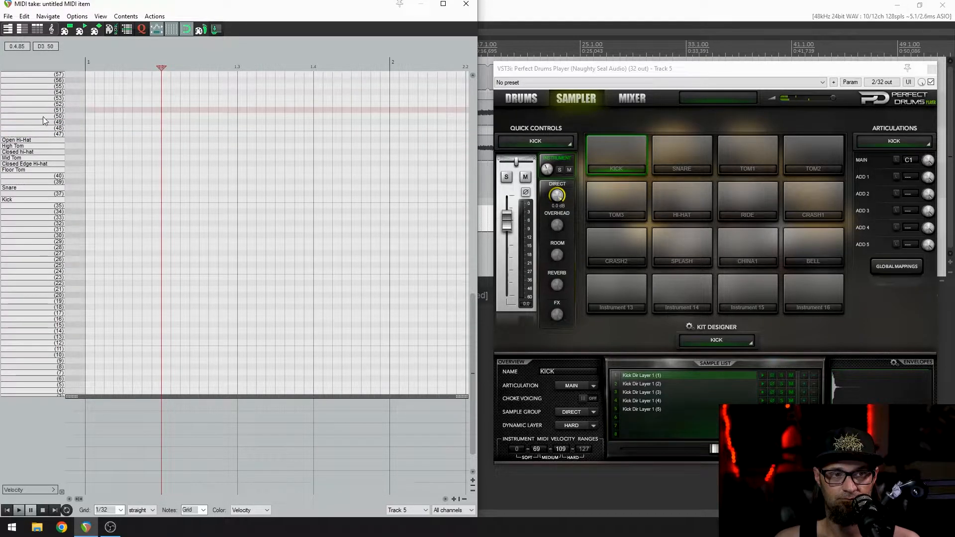
double_click(45, 110)
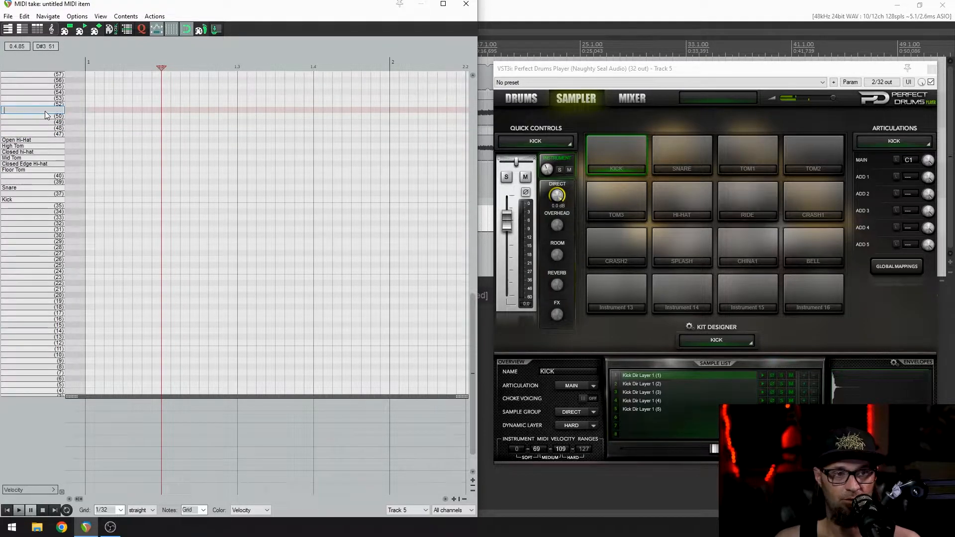
type("Ride")
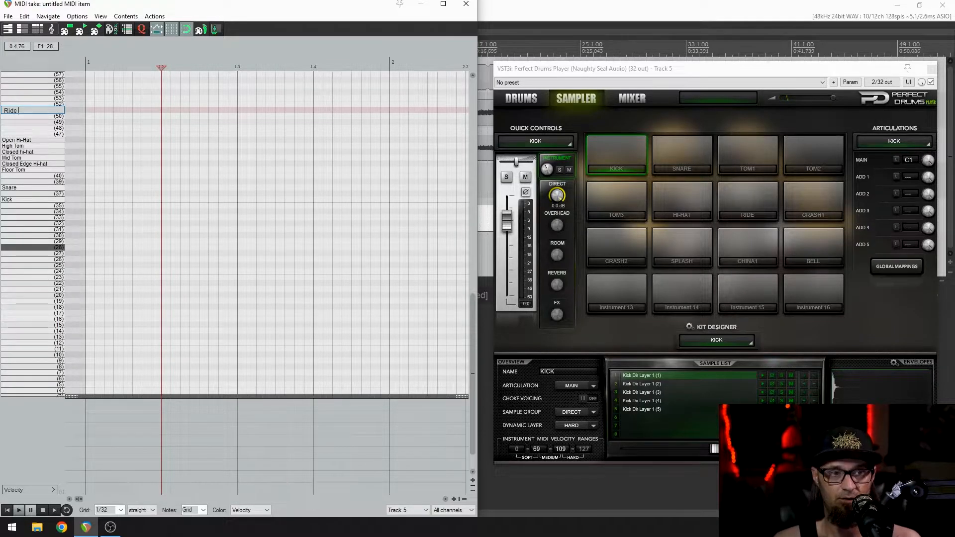
key("Return")
Name note row 52, directly above the Ride row, "China"
scroll(28, 164, "up", 4)
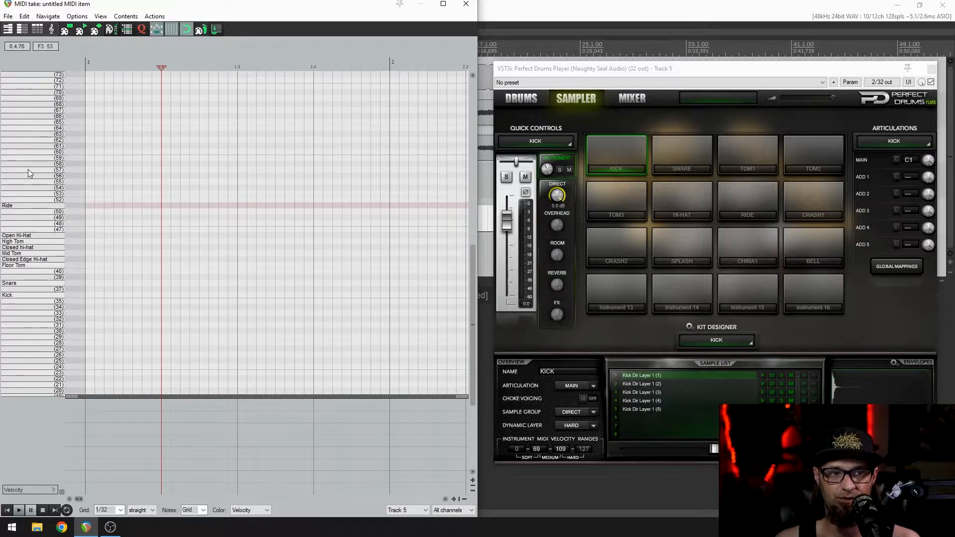
scroll(24, 189, "up", 1)
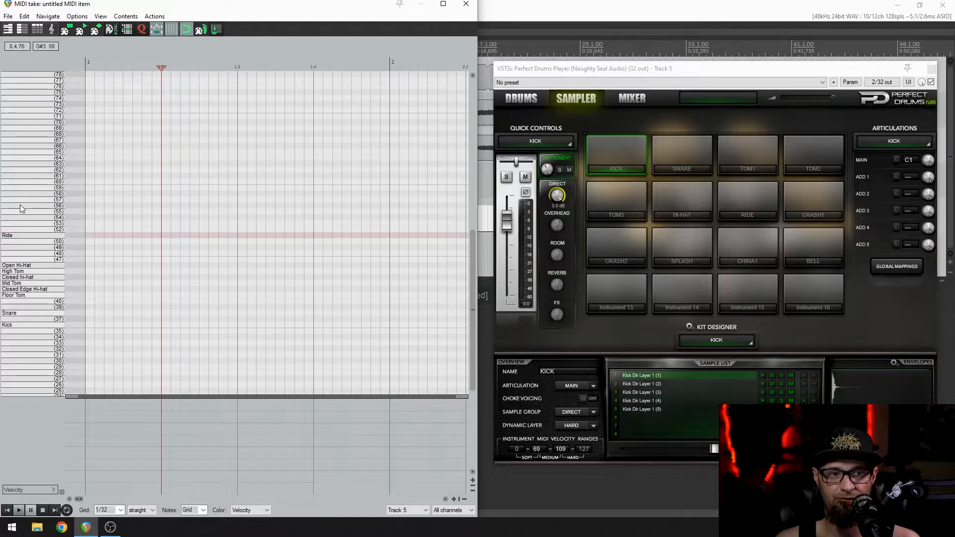
double_click(22, 229)
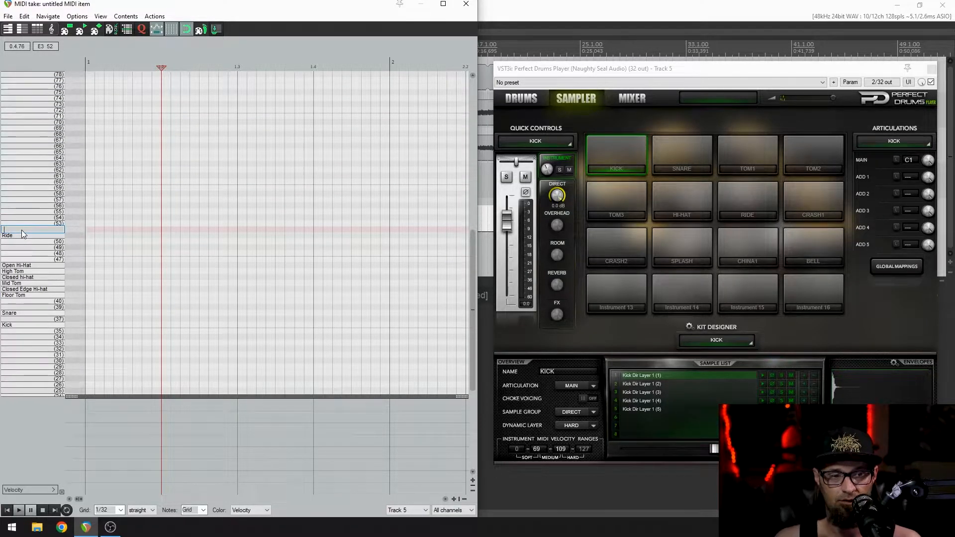
type("China")
key("Return")
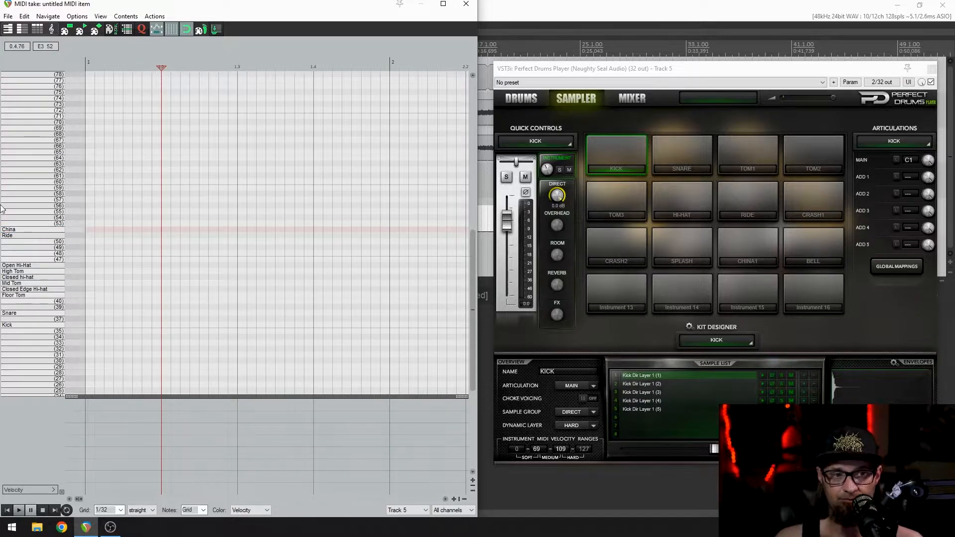
Name note row 53, directly above the China row, "Ride Bell"
double_click(37, 223)
type("Ride")
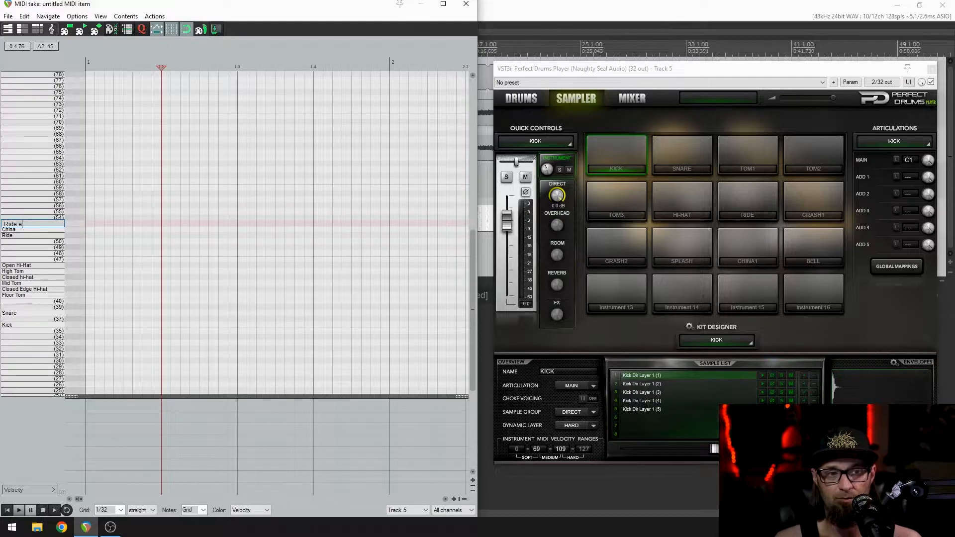
type(" Bell")
key("Return")
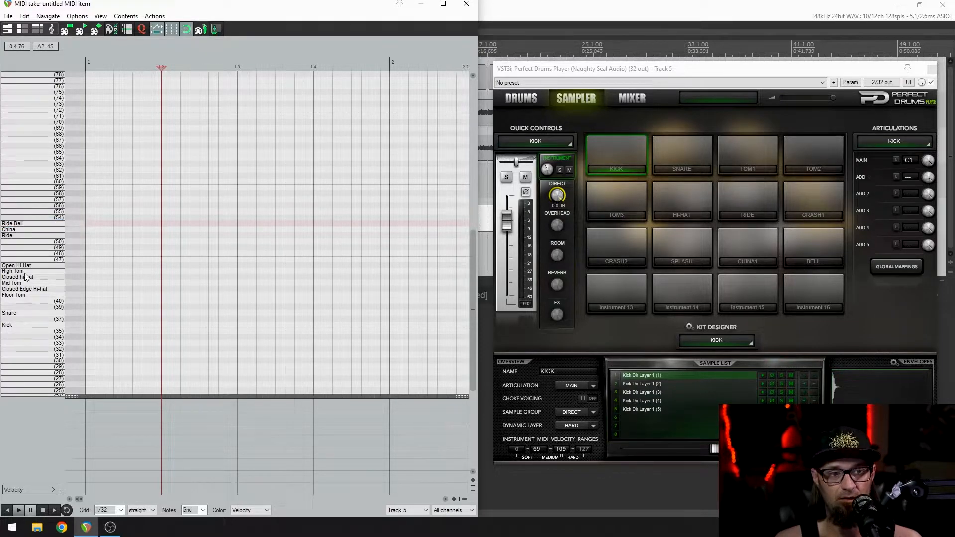
Audition note row 54, directly above the Ride Bell row, and name it "Crash 1 (Left)"
left_click(39, 217)
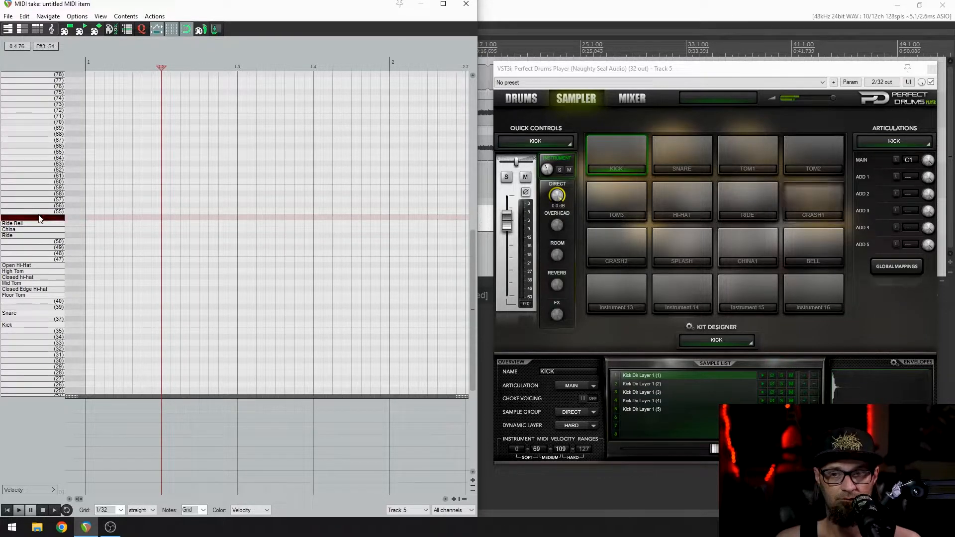
double_click(39, 218)
type("Crash")
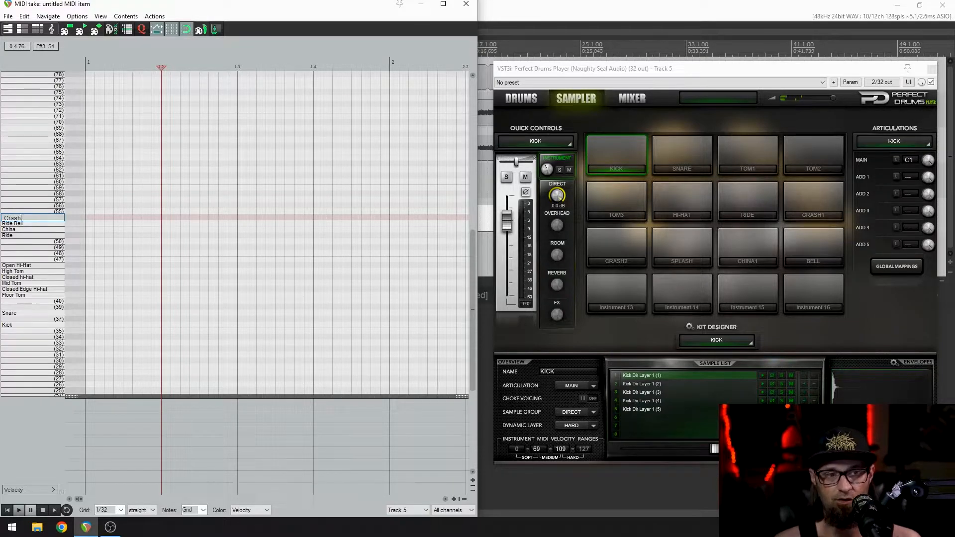
type(" 1 (Le")
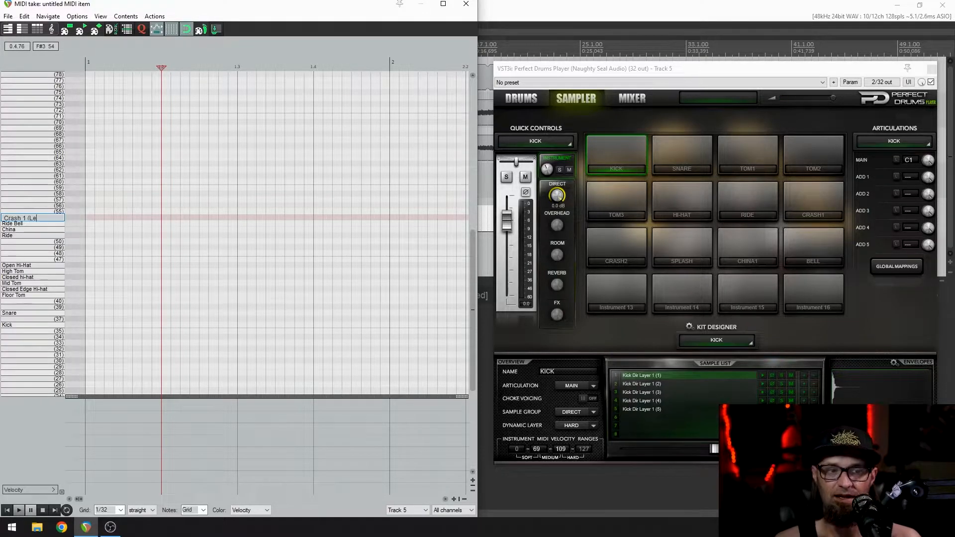
type("ft)")
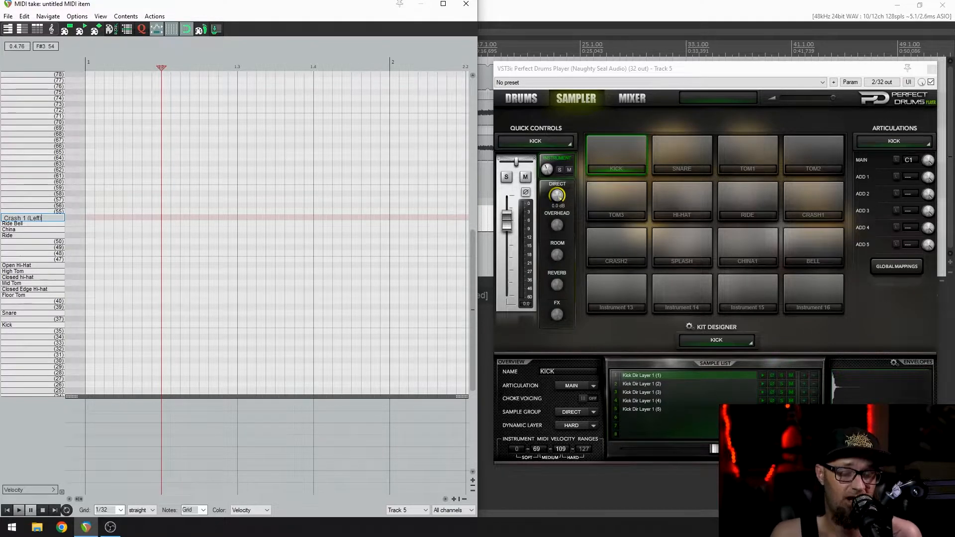
key("Return")
Audition note row 55, directly above the Crash 1 (Left) row, and name it "Splash"
left_click(43, 212)
double_click(41, 212)
type("Spla")
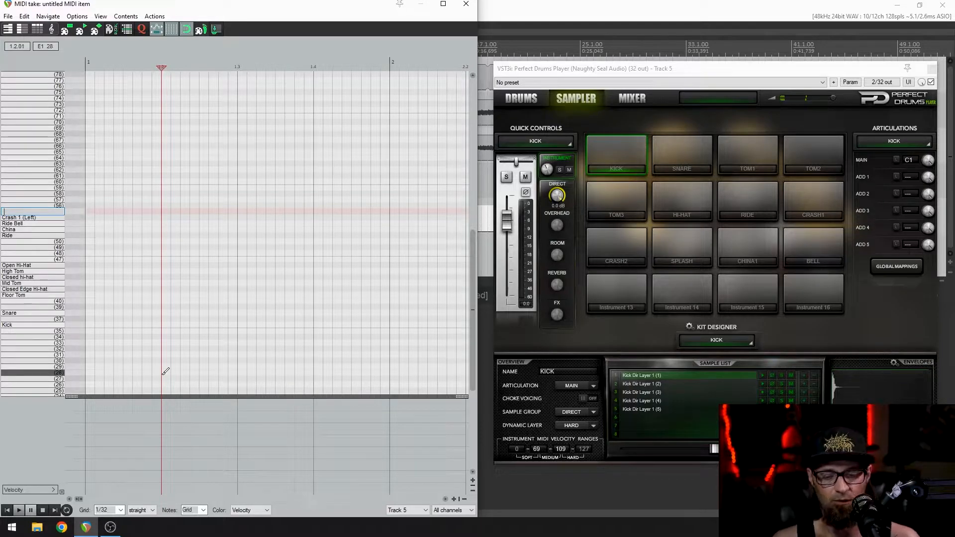
type("sh")
key("Return")
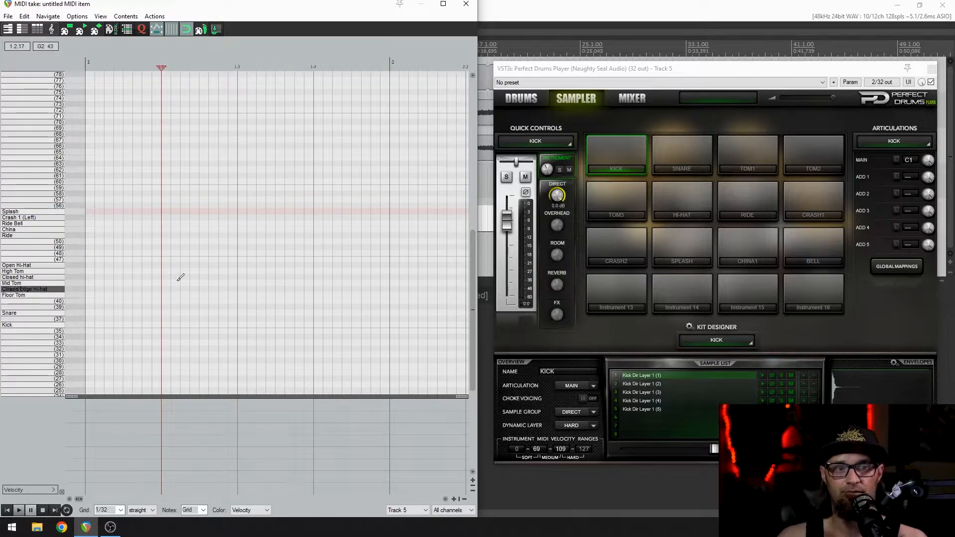
Audition note row 57 and name it "Crash 2 (Right)"
left_click(45, 200)
double_click(45, 199)
type("Cr")
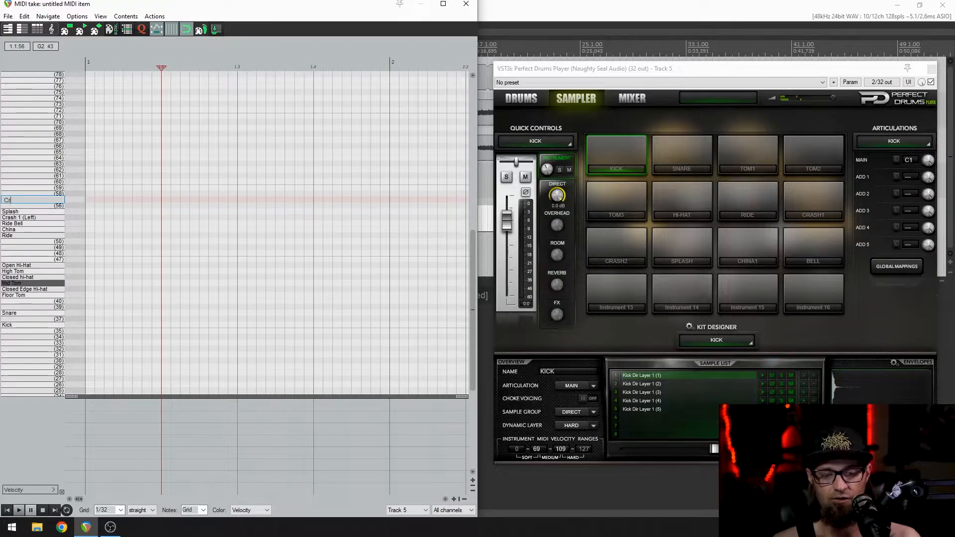
type("ash 2 (Right")
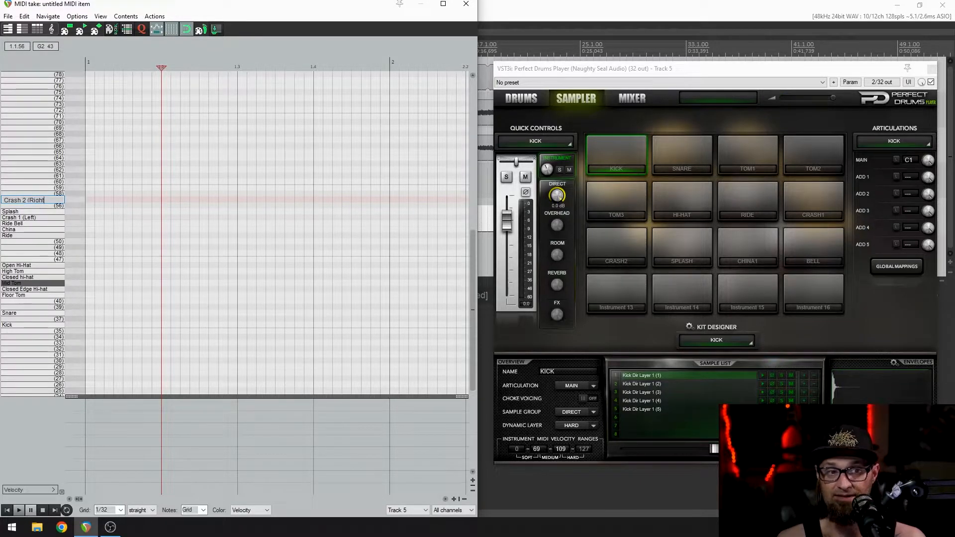
key("Return")
left_click(45, 201)
double_click(52, 201)
type(")")
key("Return")
Audition note row 58, directly above the Crash 2 (Right) row, and name it "Bell"
left_click(34, 194)
double_click(34, 194)
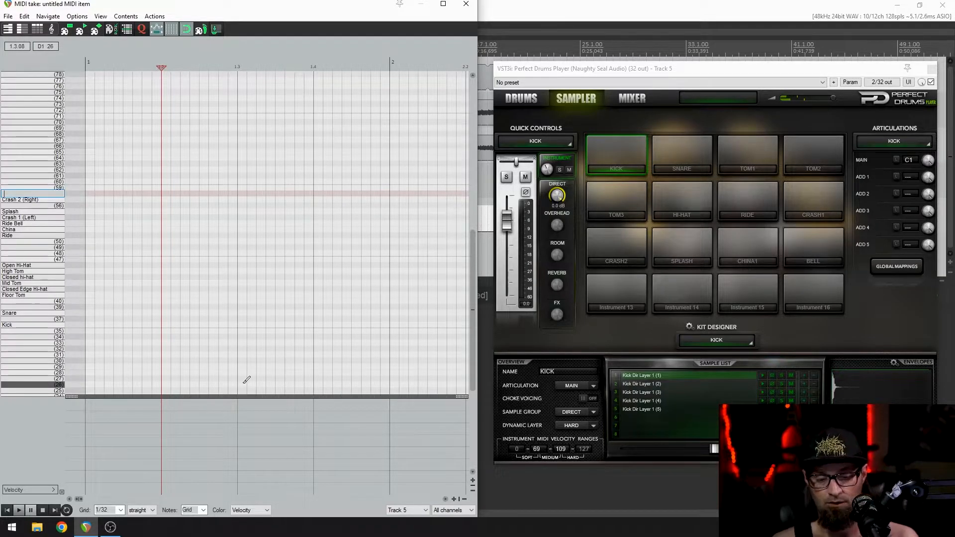
type("Bell")
key("Return")
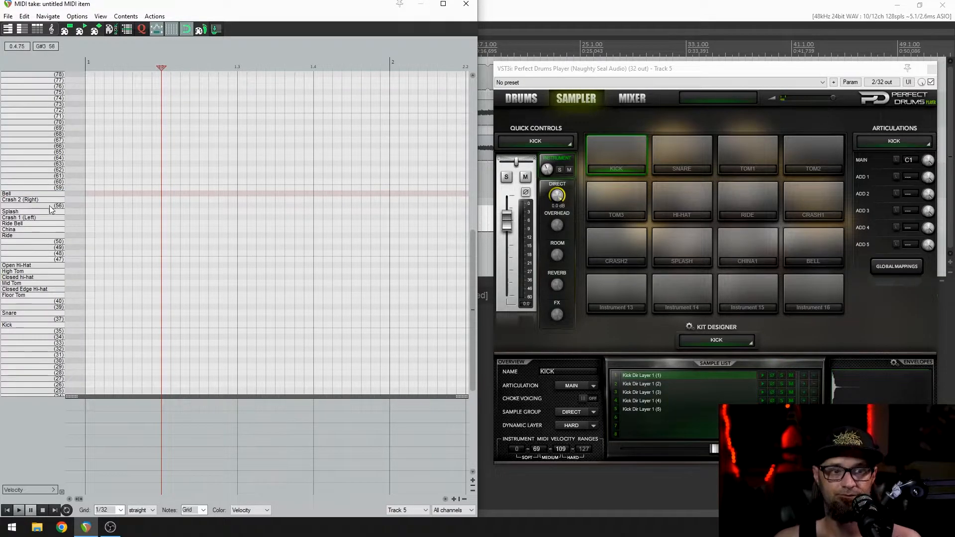
Audition the rows above Bell and name note row 61 "Mute Crash 1 (Left)"
left_click(23, 182)
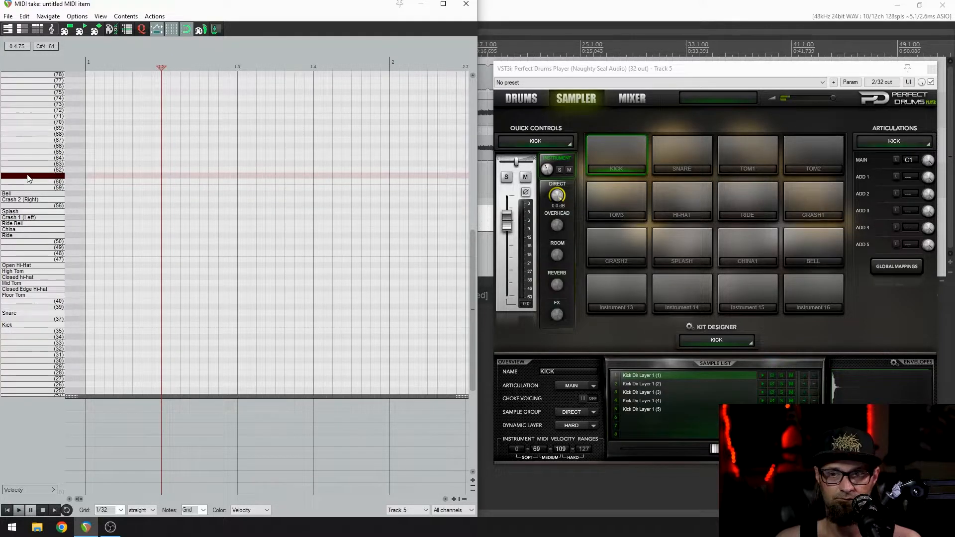
double_click(25, 175)
type("Mute")
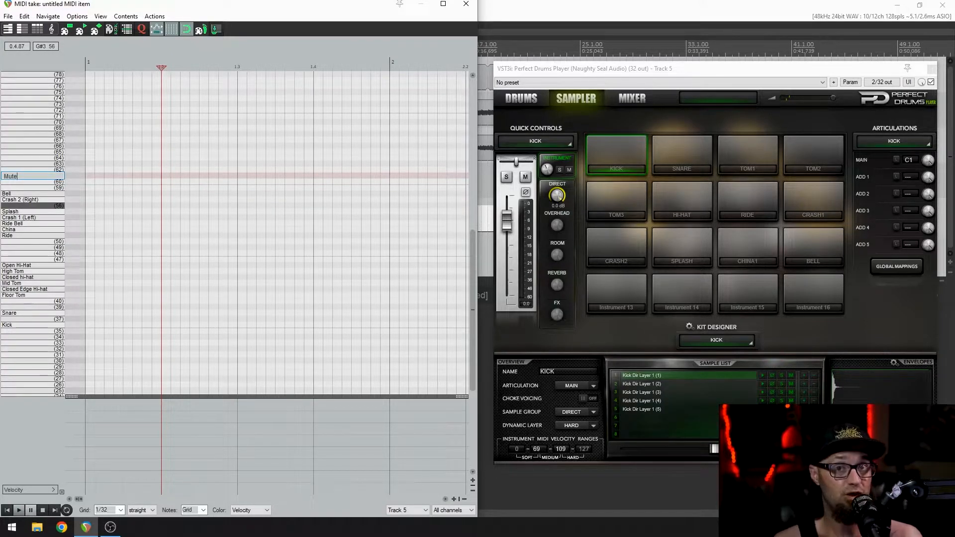
type(" Crash 1")
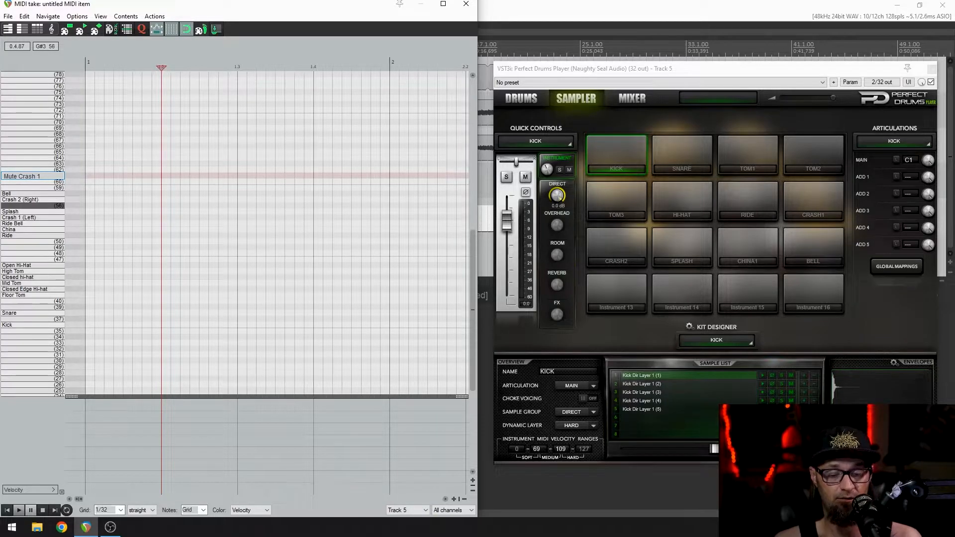
type(" (Left)")
key("Return")
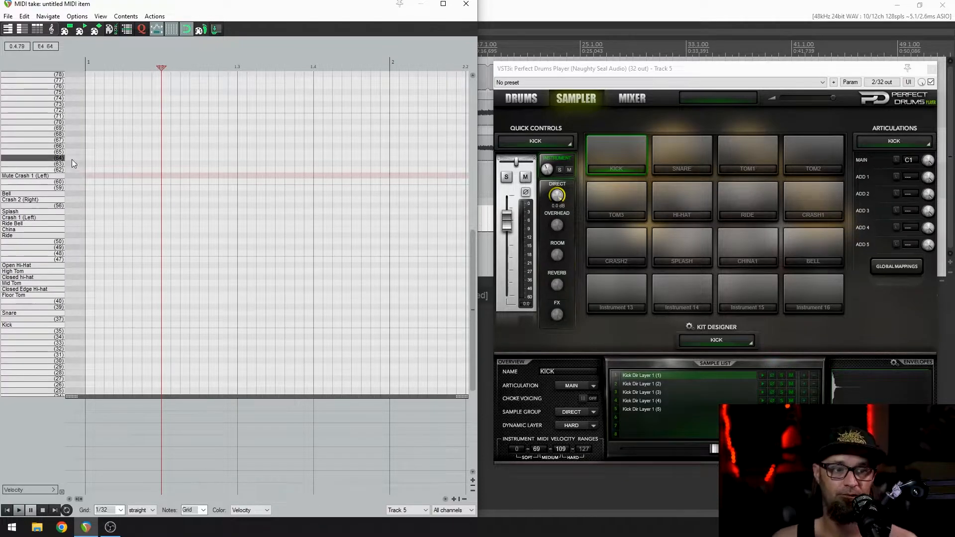
Audition note rows 63 and 64 and name note row 64 "Mute China"
left_click(34, 164)
left_click(36, 158)
left_click(36, 159)
double_click(36, 160)
type("Mute China")
key("Return")
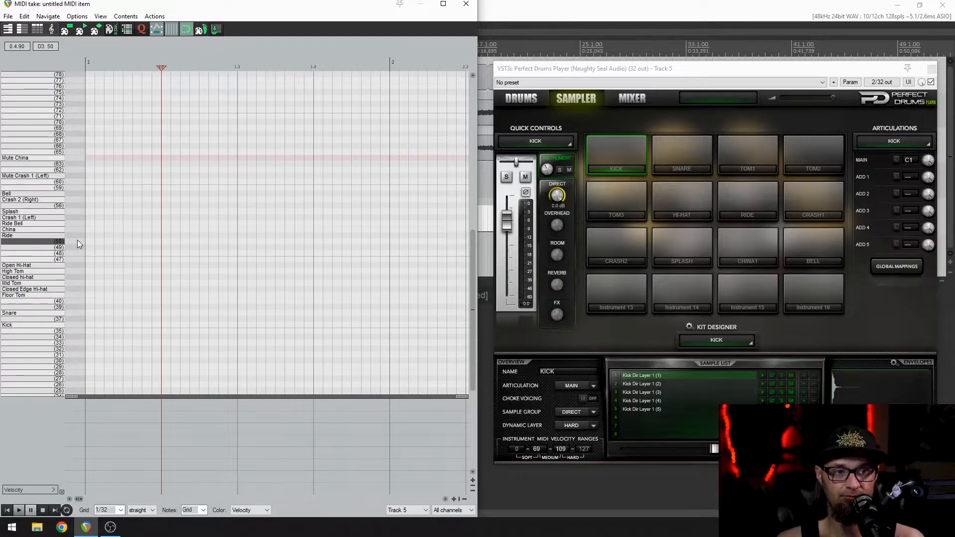
Name note row 69 "Mute Crash 2 (Right)"
double_click(38, 127)
type("Mute Crash")
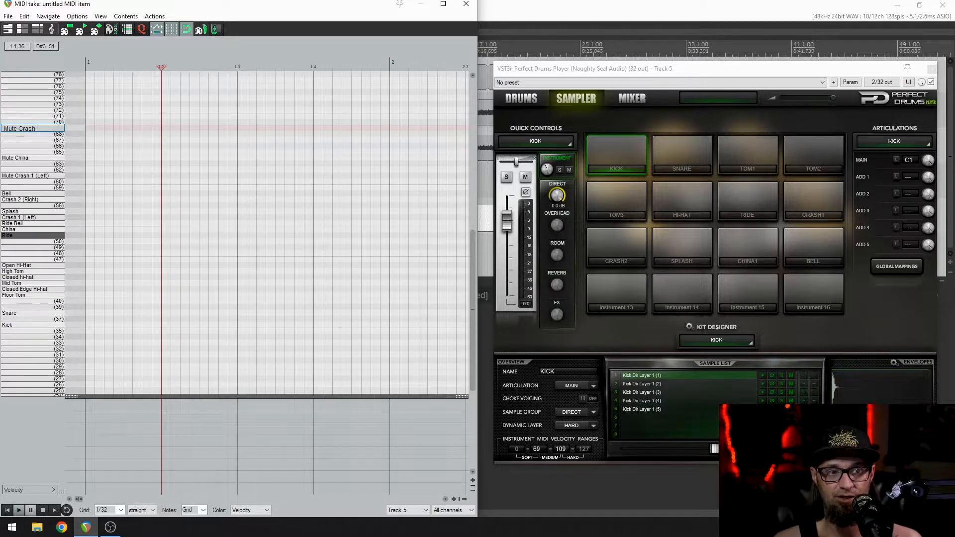
type(" 2 (Righ")
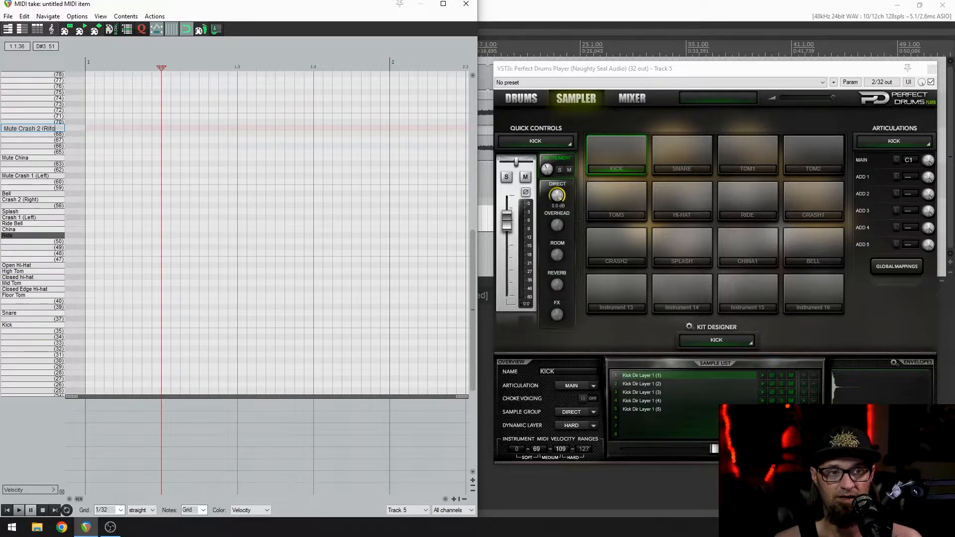
type("t)")
key("Return")
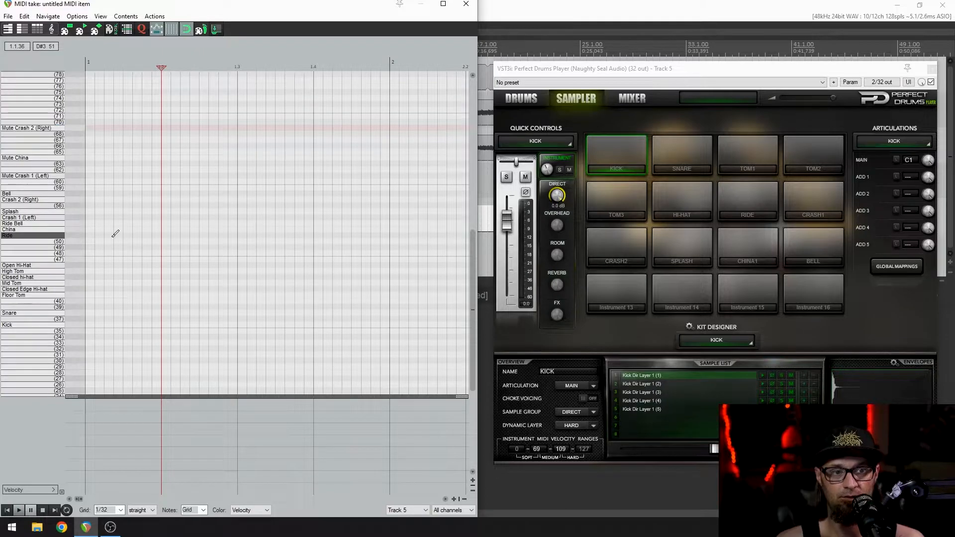
Audition the unnamed note rows above Mute Crash 2 (Right) to check for further drum sounds
scroll(149, 139, "up", 1)
scroll(124, 159, "up", 3)
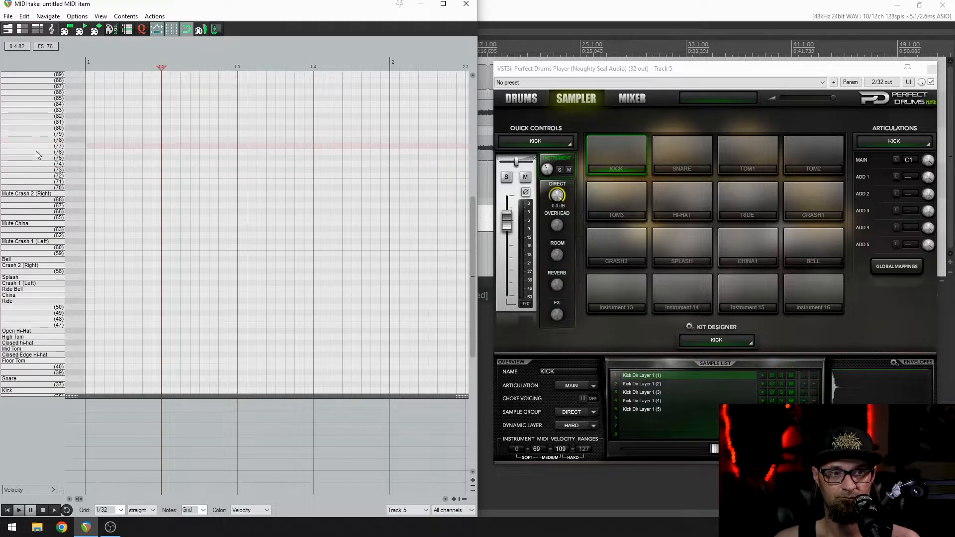
left_click_drag(39, 129, 45, 107)
scroll(40, 199, "up", 5)
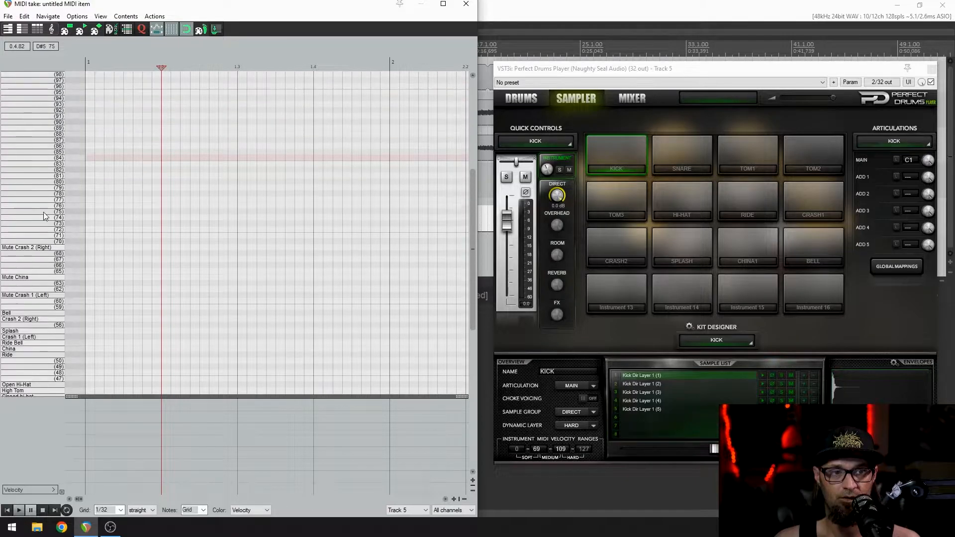
left_click_drag(40, 259, 43, 122)
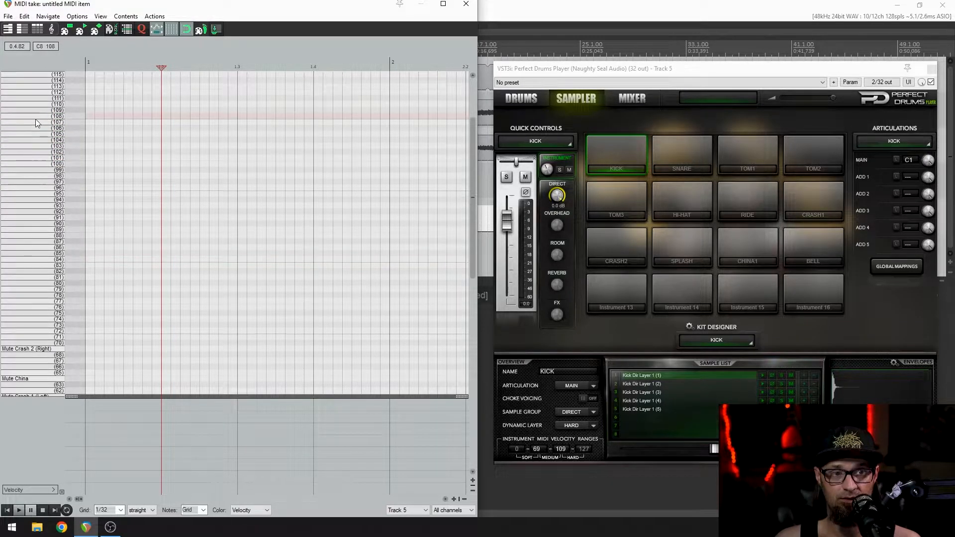
scroll(25, 207, "up", 3)
left_click_drag(35, 190, 47, 78)
scroll(15, 311, "down", 8)
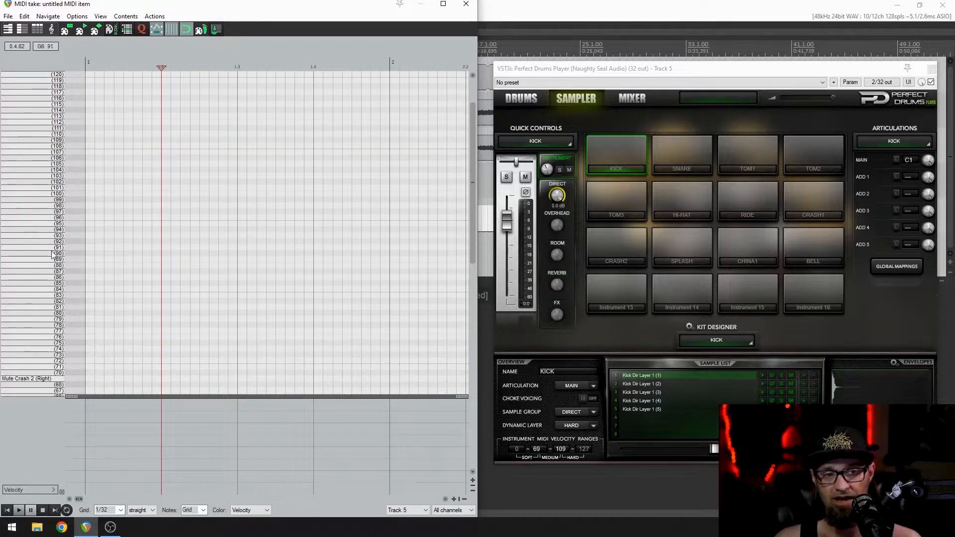
scroll(16, 359, "down", 2)
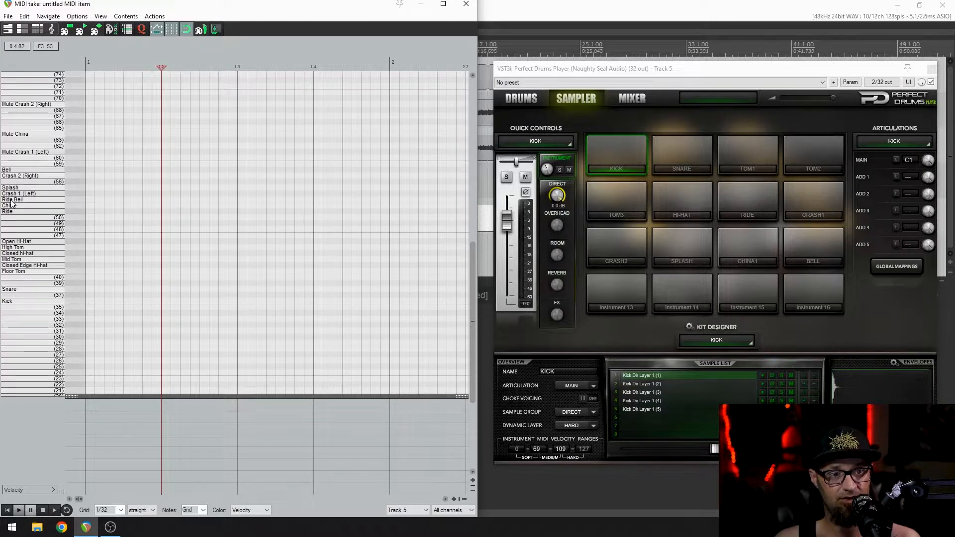
Audition several named drum rows between Open Hi-Hat and Kick to check their sounds
left_click(32, 247)
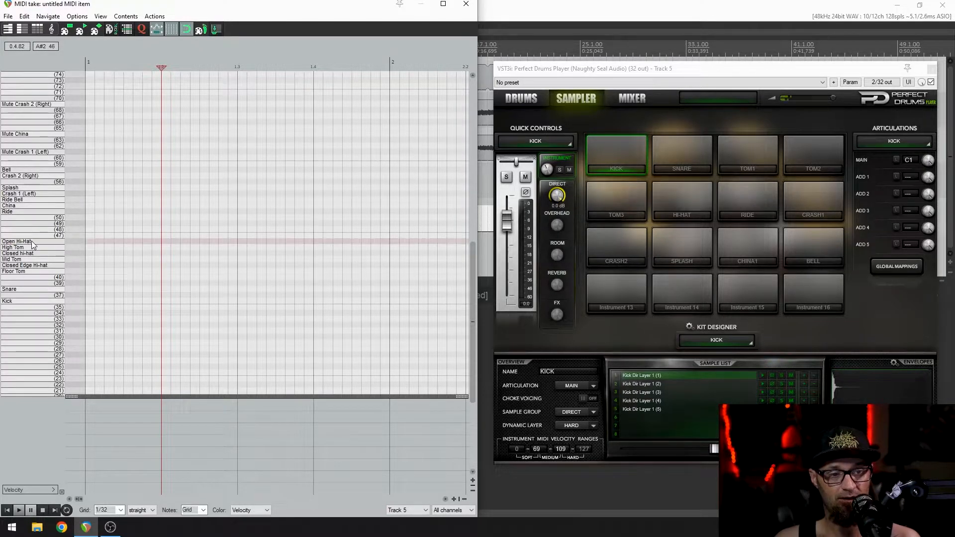
left_click(31, 272)
left_click(25, 289)
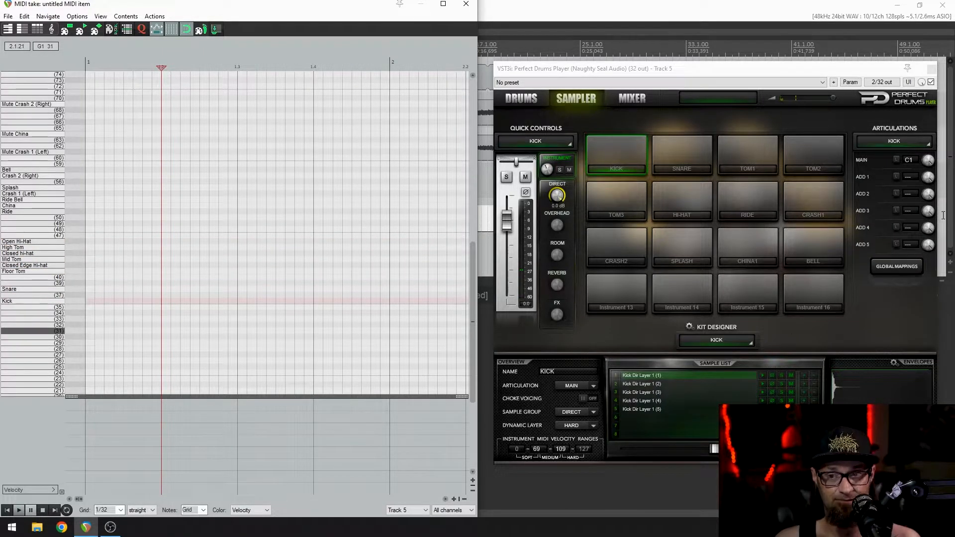
Open the drum player's global mappings and audition the unnamed note rows below Kick
left_click(898, 268)
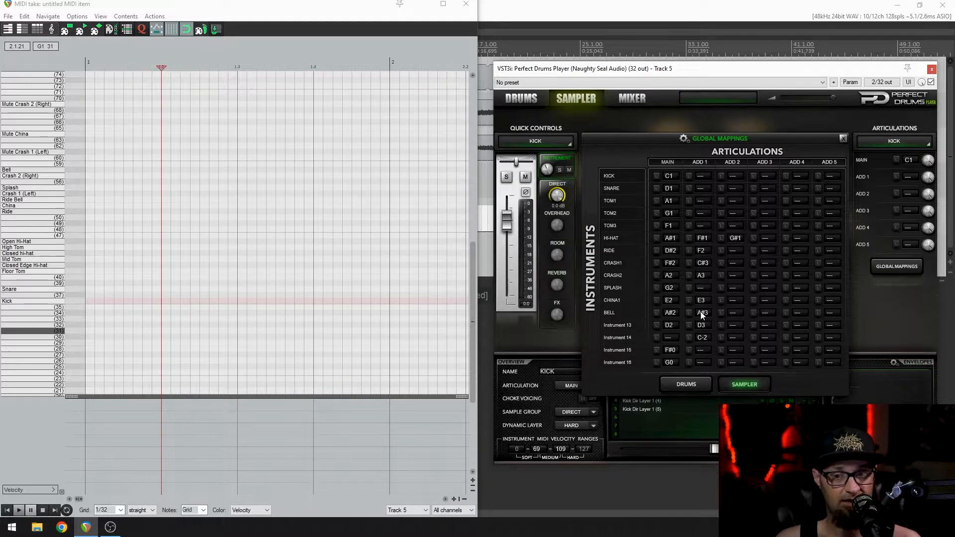
left_click_drag(36, 313, 34, 362)
scroll(34, 362, "down", 1)
scroll(34, 362, "down", 5)
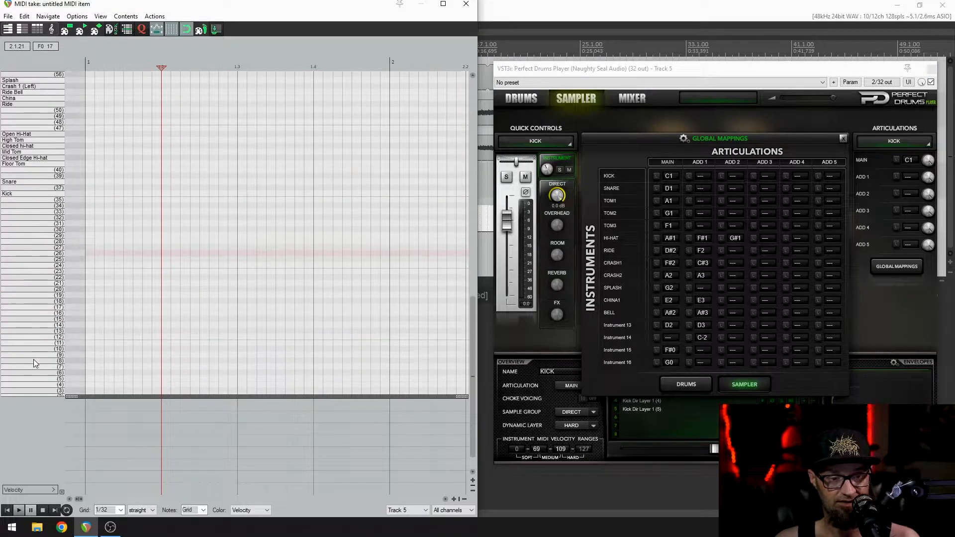
left_click(34, 184)
left_click_drag(34, 187, 24, 386)
Audition the unnamed note rows lying between the named drum rows, from row 37 upward
scroll(38, 252, "up", 2)
scroll(35, 252, "up", 1)
mouse_move(26, 216)
left_mouse_down()
mouse_move(26, 230)
mouse_move(24, 212)
left_mouse_up()
left_click(16, 271)
left_click(16, 277)
left_click(15, 290)
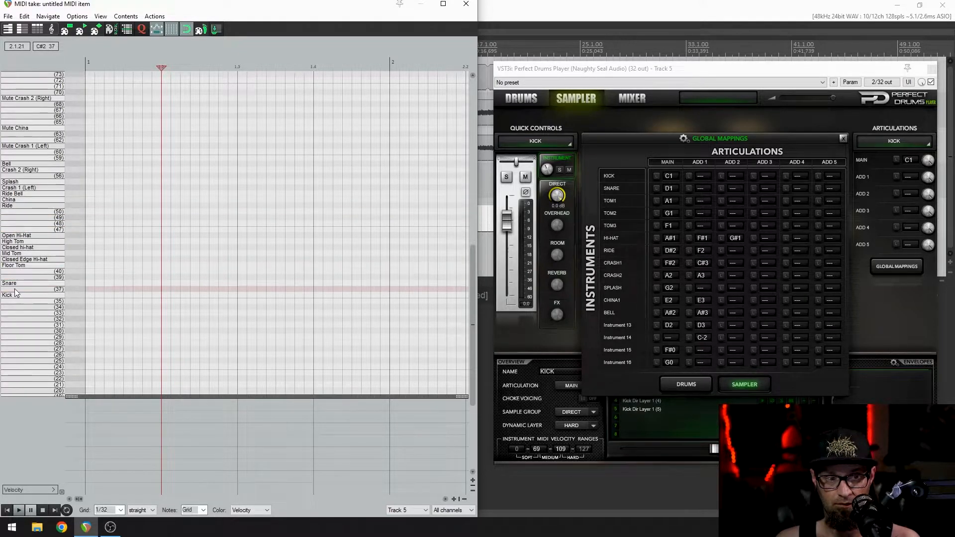
scroll(17, 288, "up", 1)
left_click(18, 259)
left_click_drag(18, 265, 21, 264)
scroll(22, 254, "up", 1)
scroll(22, 257, "up", 1)
left_click(22, 253)
left_click(22, 236)
left_click(22, 230)
left_click(24, 217)
Audition the remaining unnamed note rows from row 62 up to the highest notes
scroll(25, 218, "up", 2)
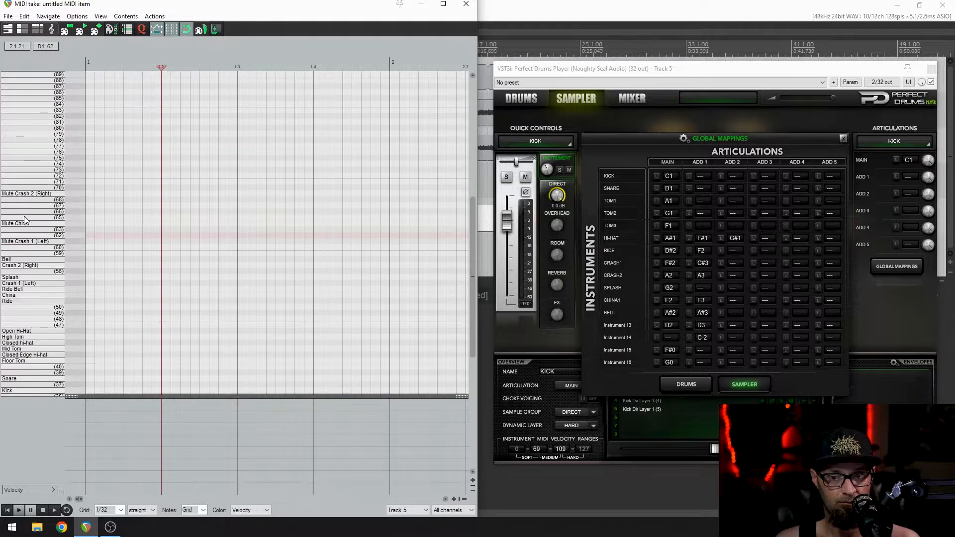
left_click_drag(25, 234, 27, 110)
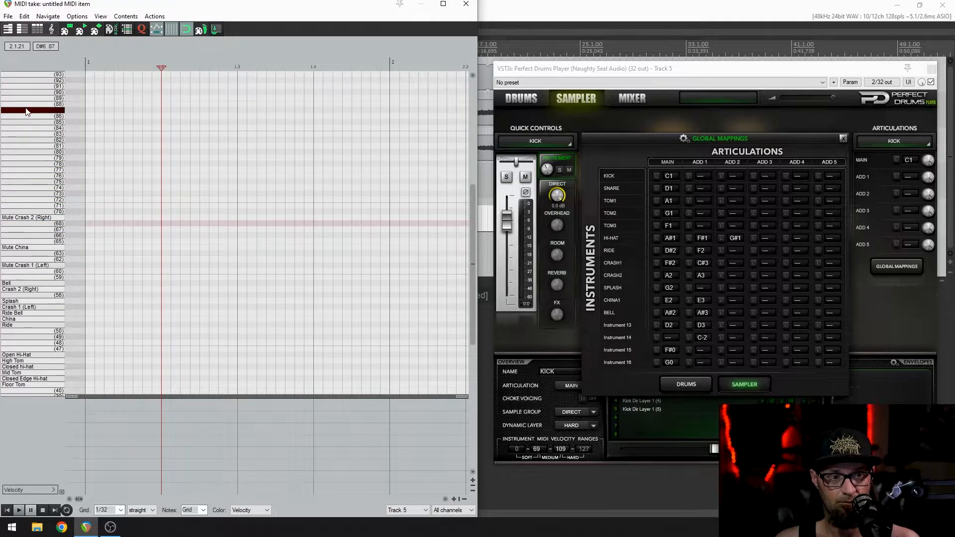
scroll(30, 202, "up", 3)
left_click(26, 249)
left_click_drag(27, 253, 26, 80)
scroll(13, 184, "up", 1)
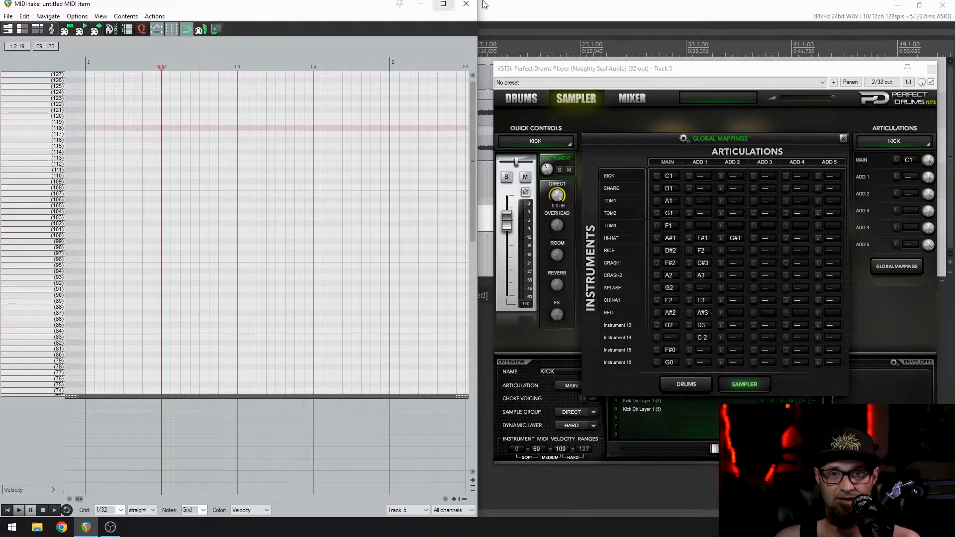
Close the Perfect Drums Player window and maximize the MIDI editor
left_click(931, 69)
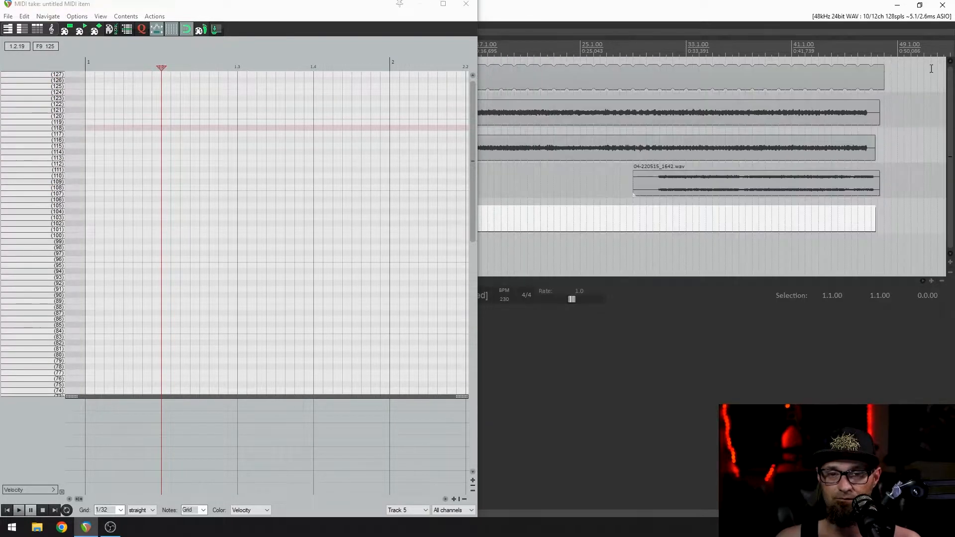
left_click(443, 4)
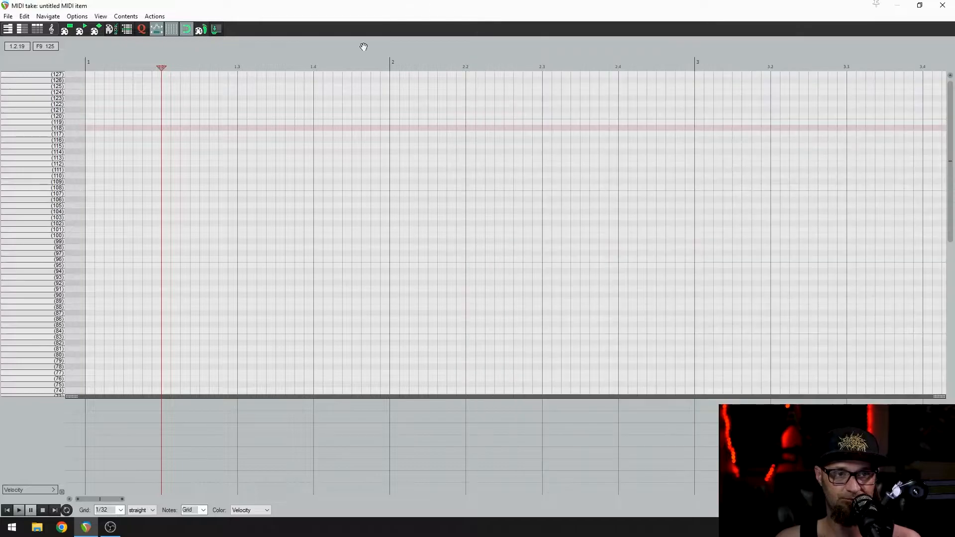
Hide the unused and unnamed note rows in the MIDI editor and audition the lower drum rows
scroll(19, 160, "down", 10)
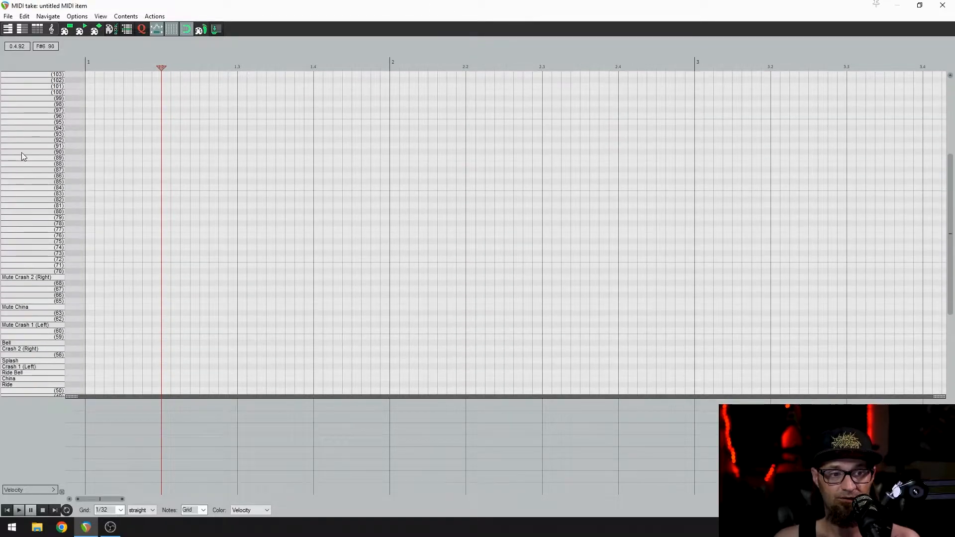
left_click(77, 16)
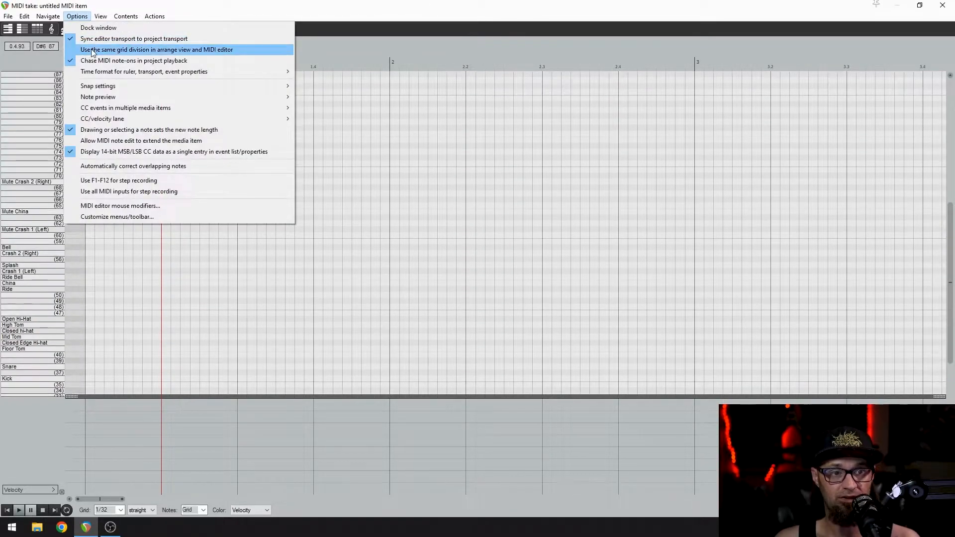
mouse_move(92, 73)
mouse_move(101, 16)
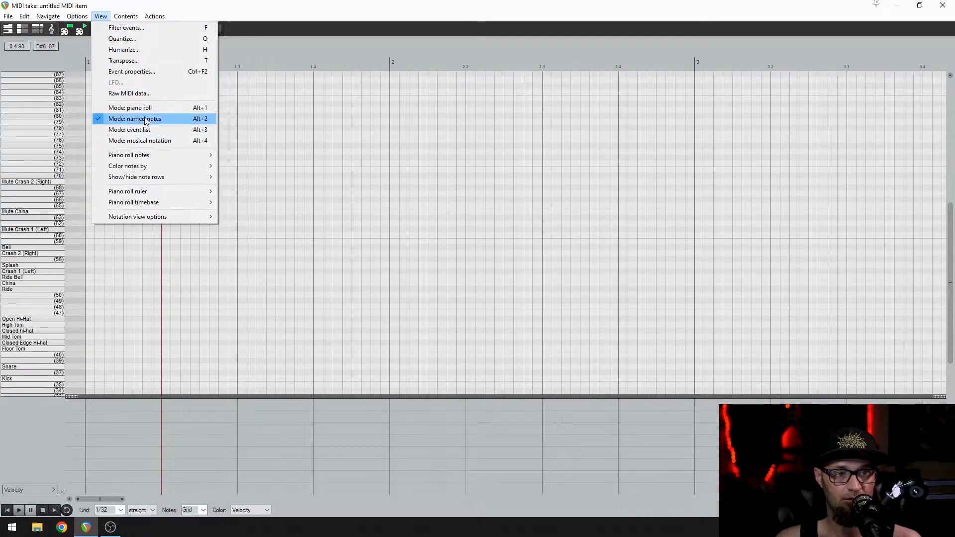
mouse_move(154, 157)
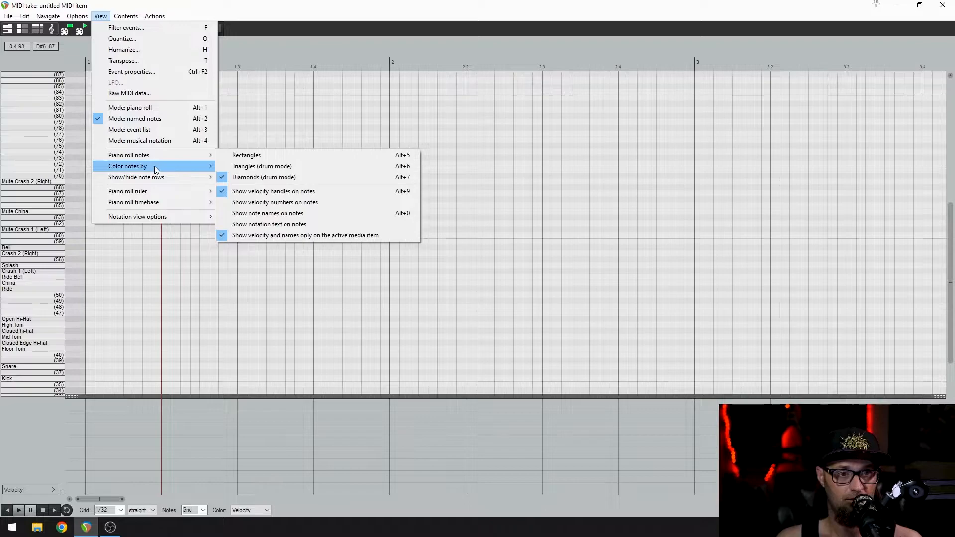
mouse_move(157, 177)
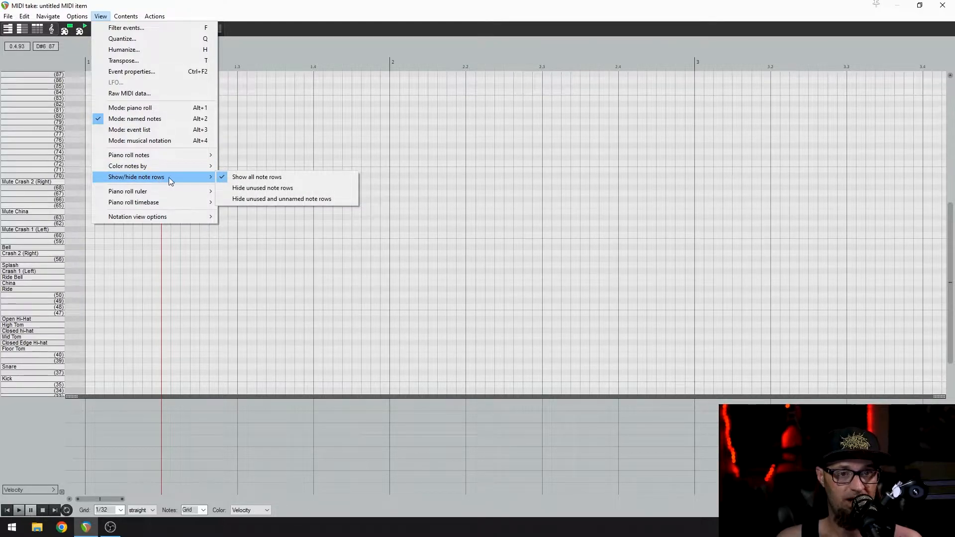
left_click(255, 199)
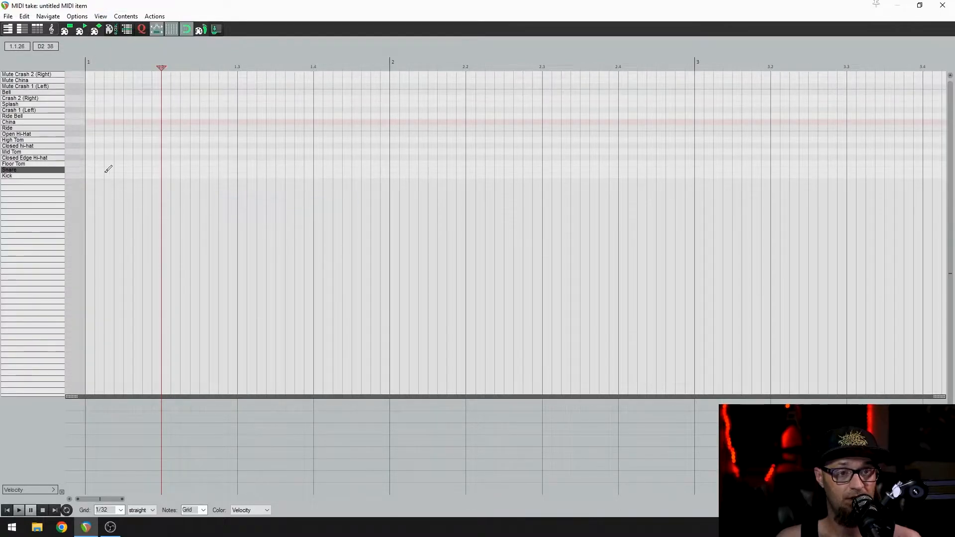
scroll(107, 174, "up", 5)
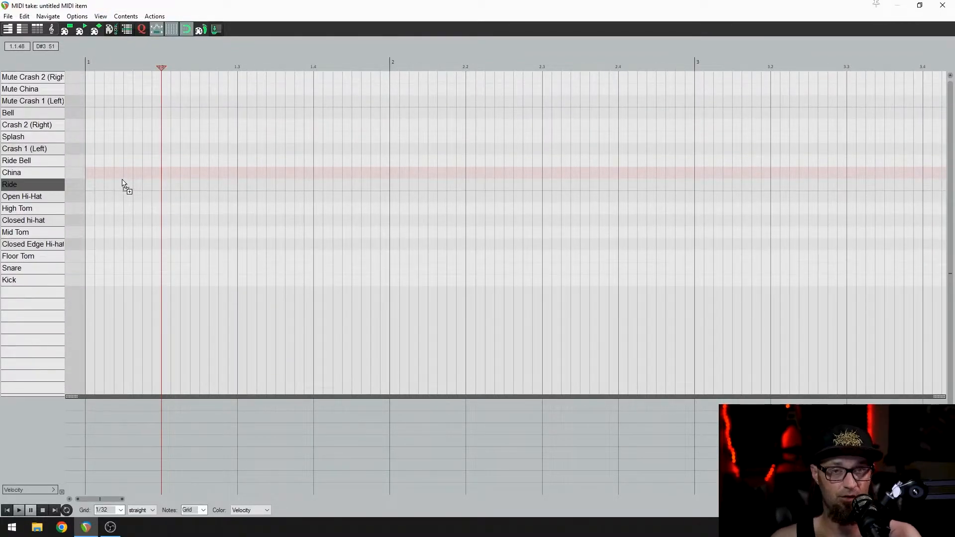
scroll(123, 184, "up", 3)
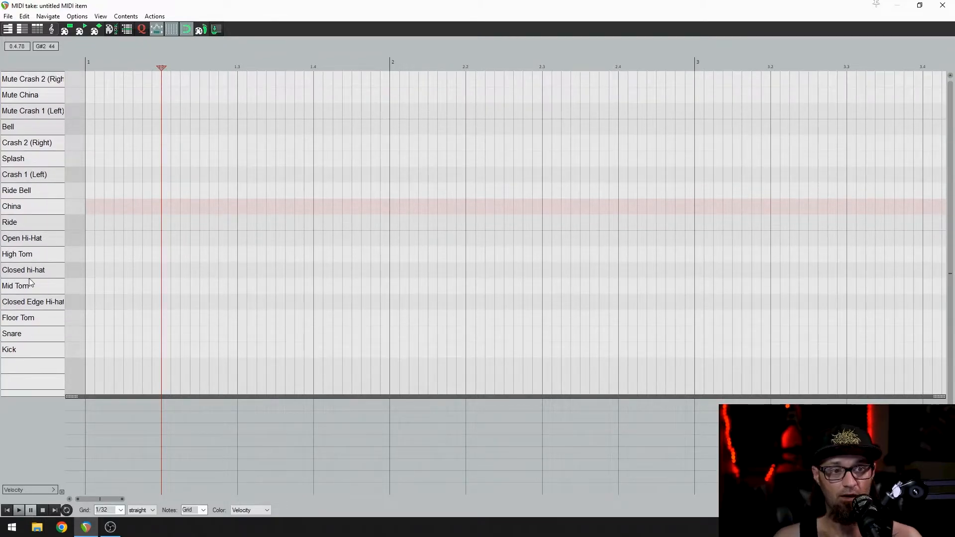
left_click(14, 322)
mouse_move(14, 322)
left_mouse_down()
mouse_move(22, 76)
mouse_move(27, 369)
left_mouse_up()
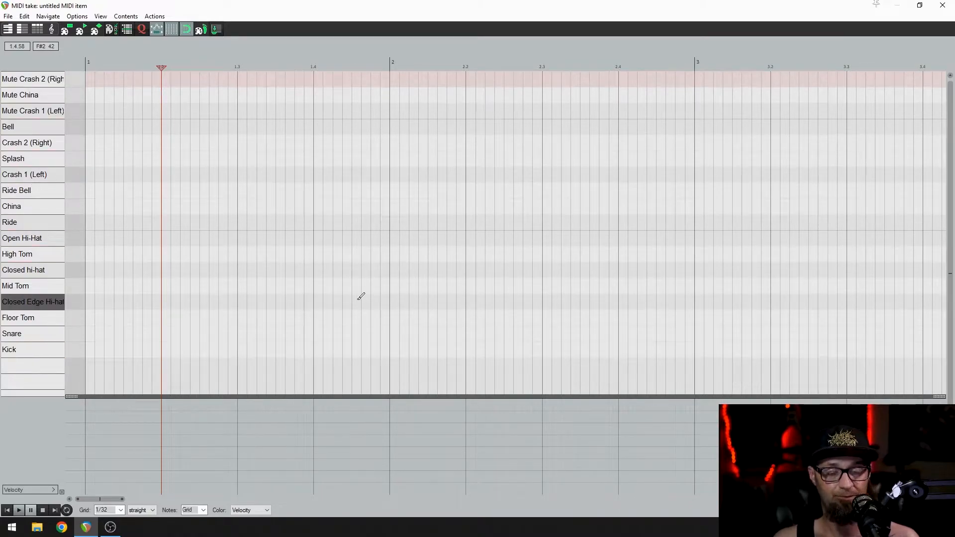
Close the MIDI editor and save the drum track as a track template named "Restrains Kit For Video Tutorial"
left_click(947, 6)
right_click(157, 223)
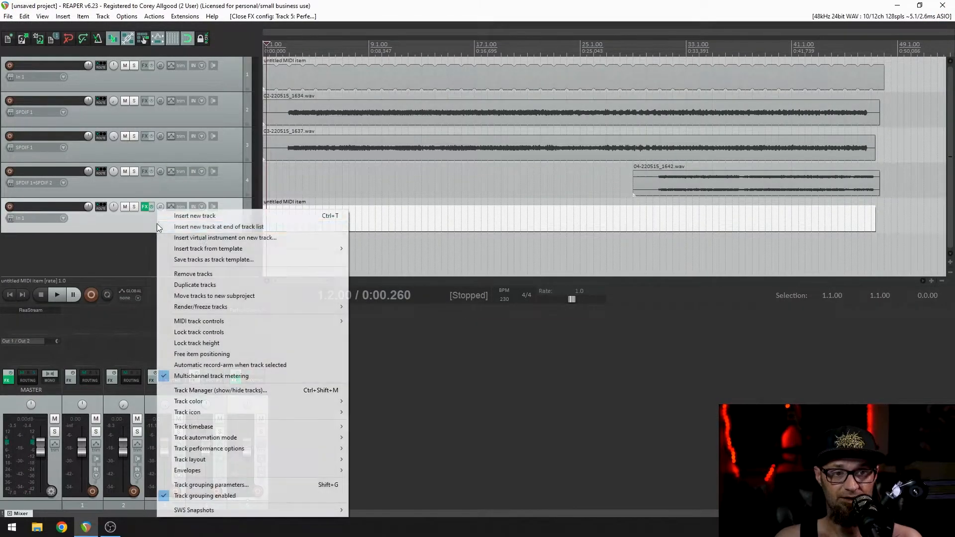
left_click(214, 263)
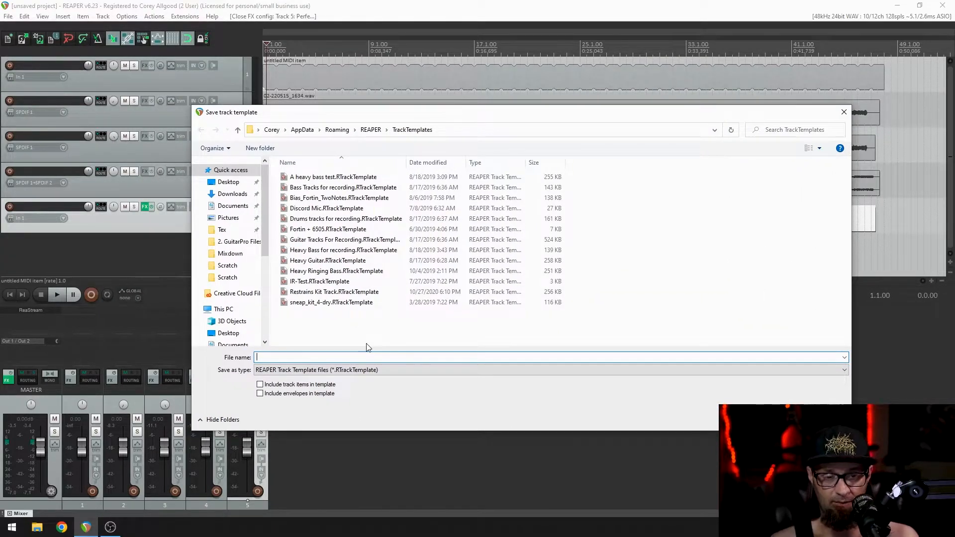
type("Restrains Kit For Video Tutorial")
key("Return")
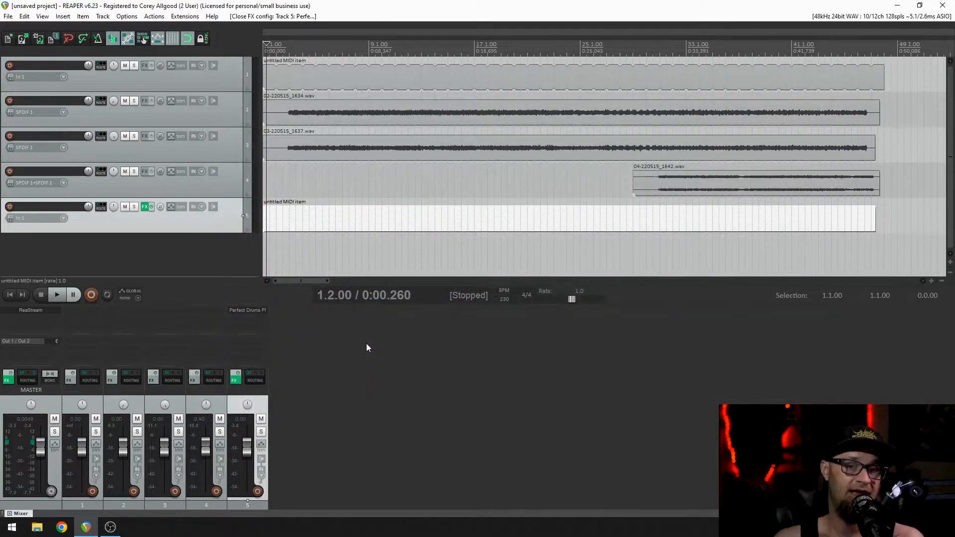
left_click(109, 247)
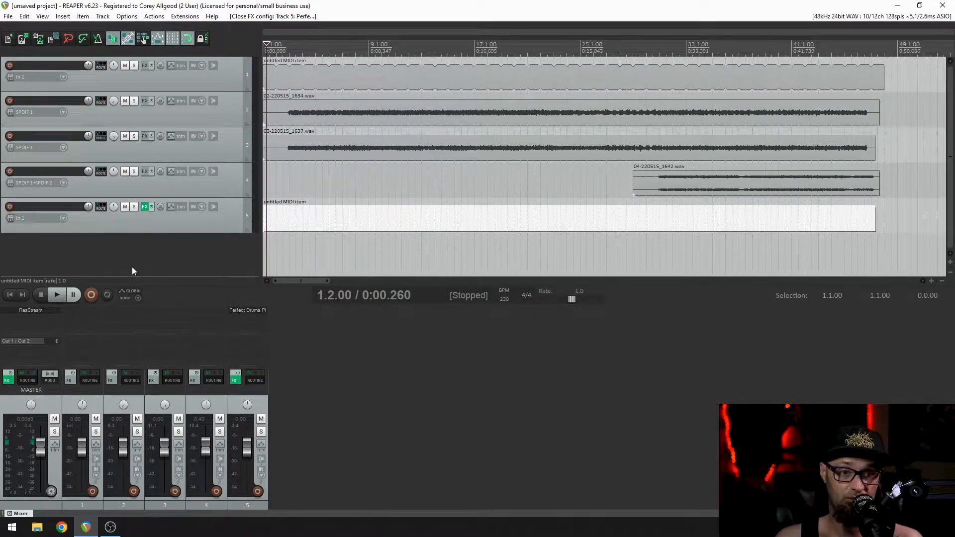
left_click(8, 16)
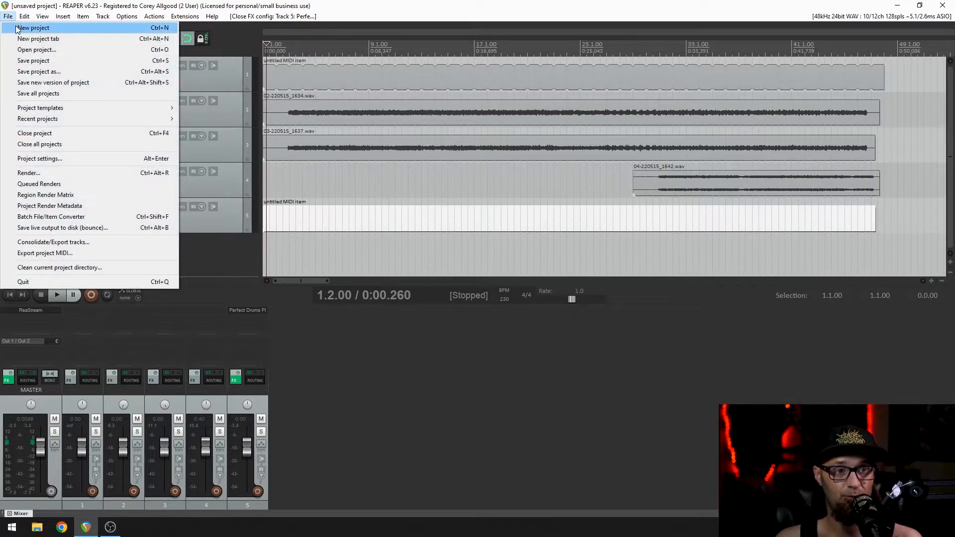
left_click(31, 38)
double_click(62, 124)
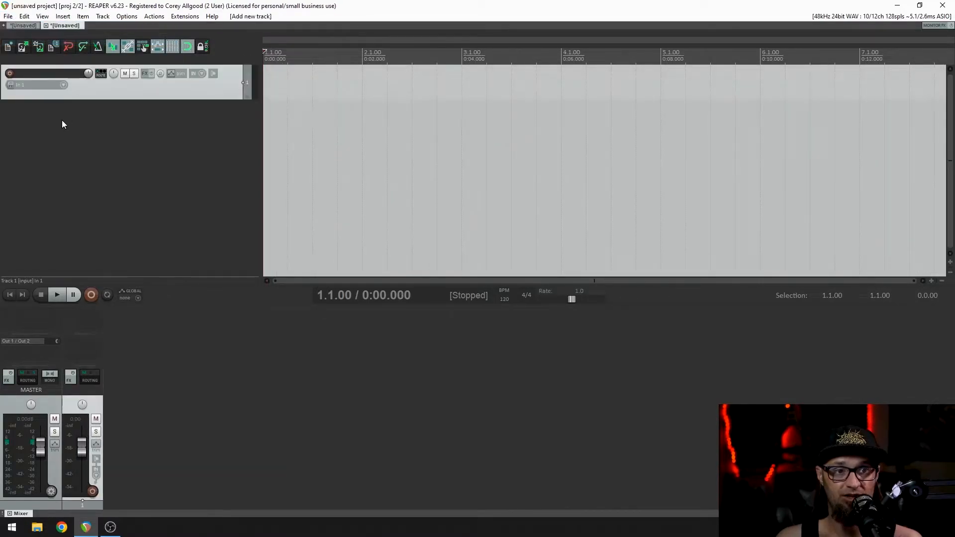
left_click(25, 23)
left_click(58, 24)
left_click(46, 25)
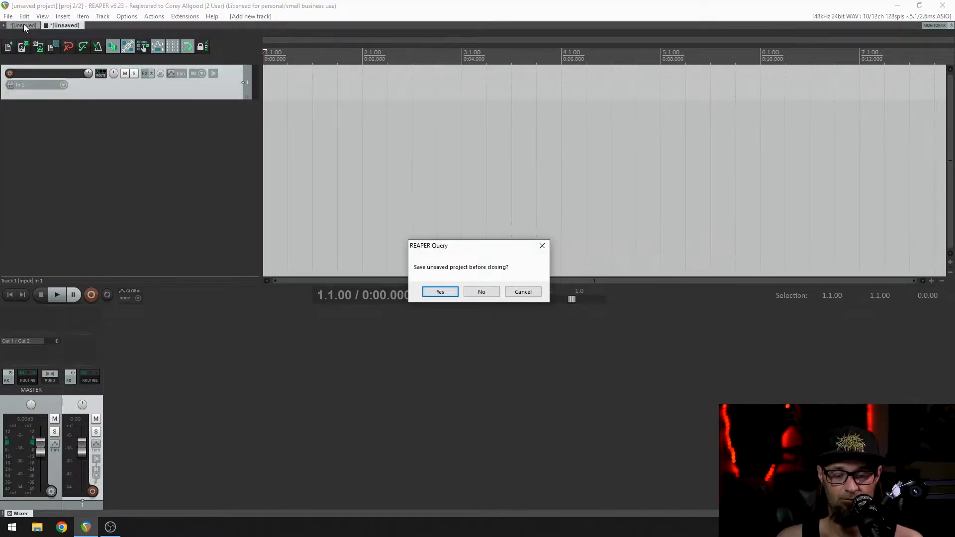
key("n")
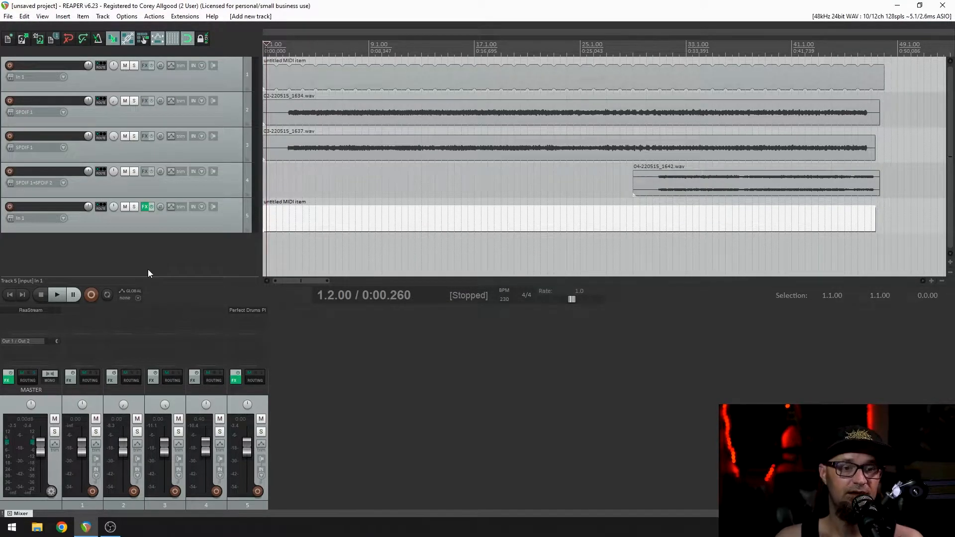
Insert a track from the "Restrains Kit For Video Tutorial" template below the existing tracks
right_click(135, 259)
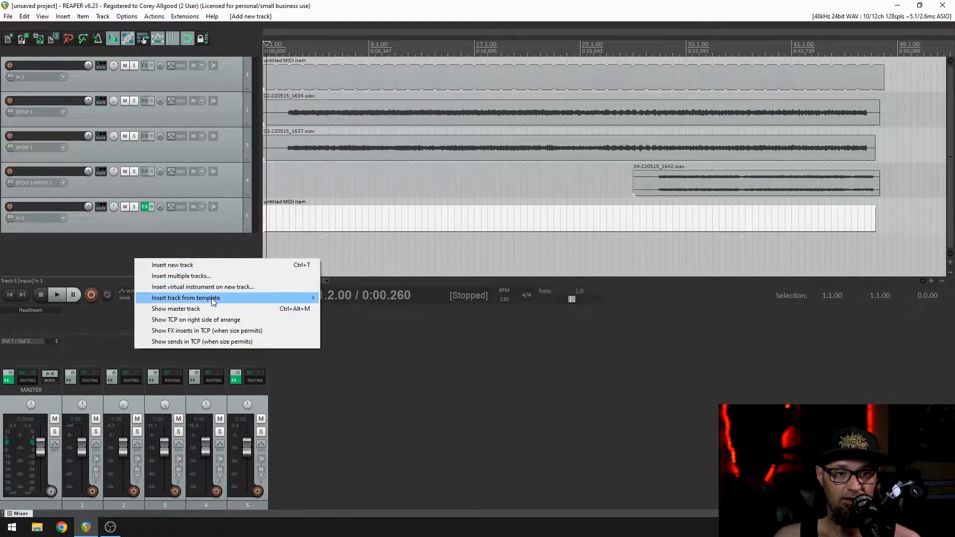
mouse_move(213, 297)
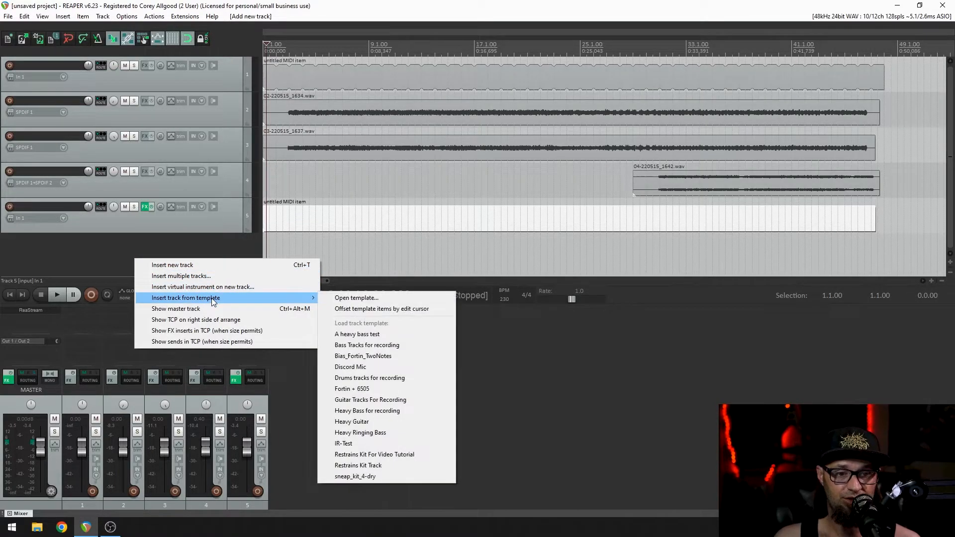
left_click(398, 456)
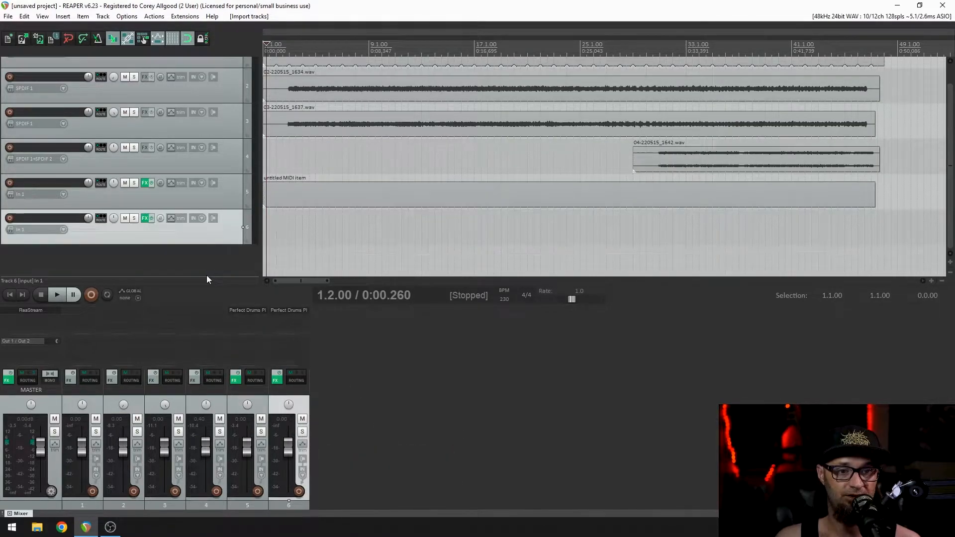
Insert a MIDI item at the project start on the template track, extended to the length of the item above, with source looping off
left_click(268, 234)
left_click(11, 295)
left_click(64, 17)
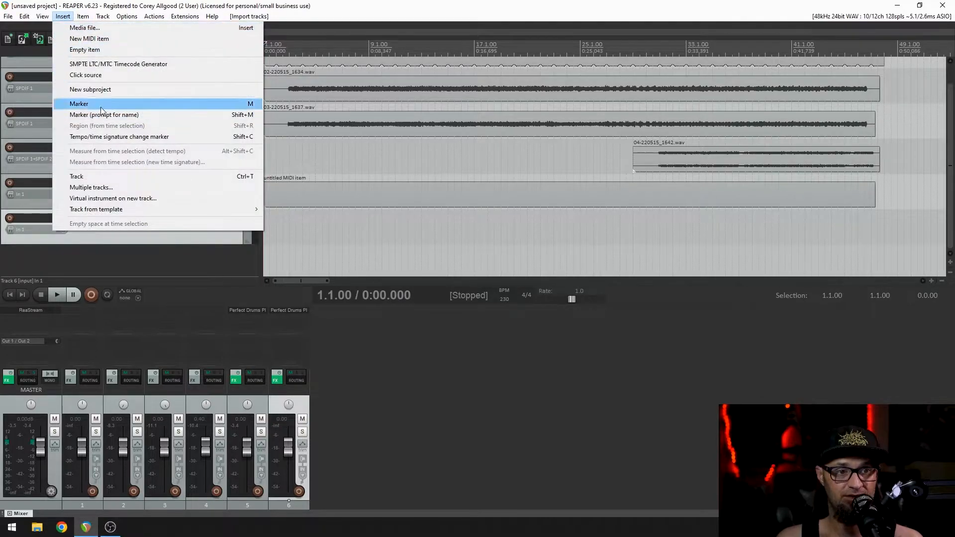
left_click(103, 44)
mouse_move(265, 226)
left_mouse_down()
mouse_move(847, 229)
mouse_move(876, 221)
left_mouse_up()
right_click(796, 233)
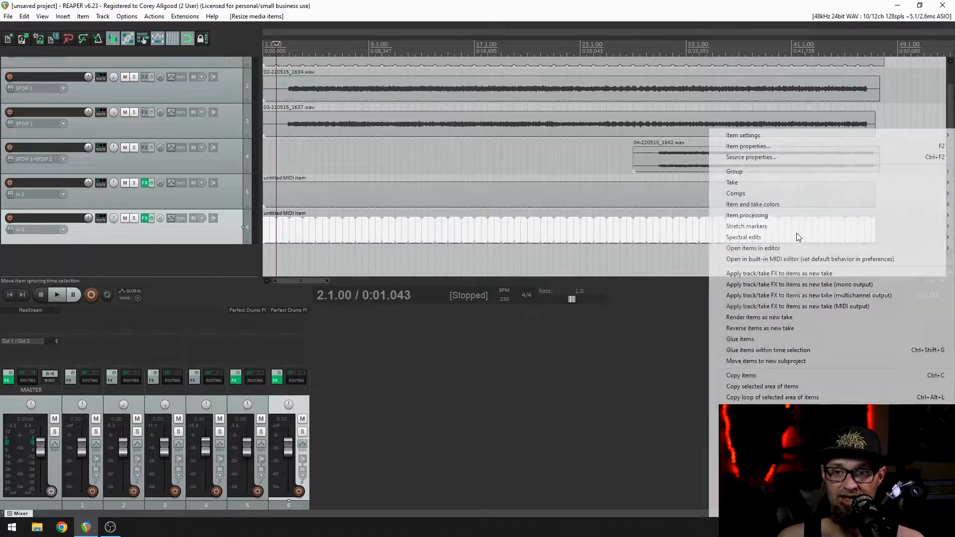
mouse_move(756, 134)
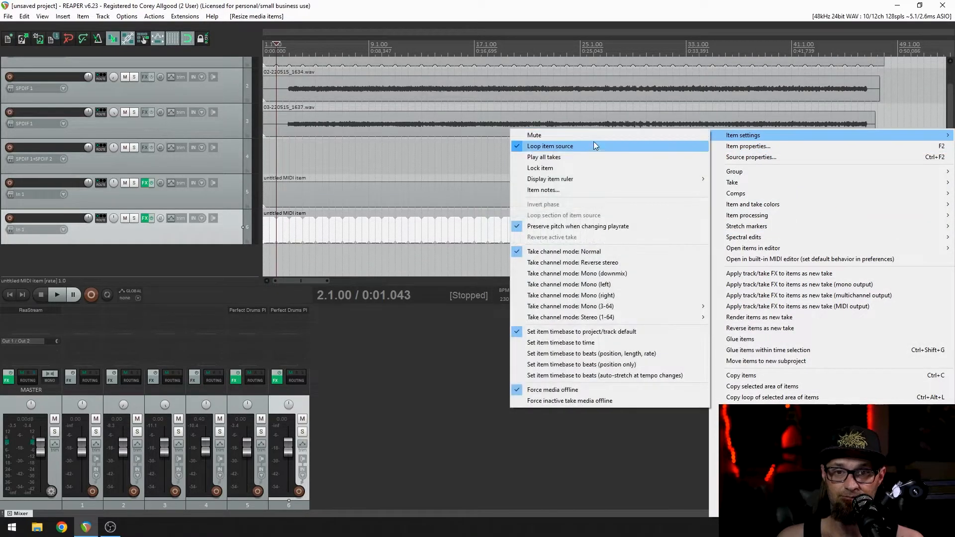
left_click(592, 145)
Open the template track's MIDI item in the MIDI editor and hide its unused and unnamed note rows
double_click(267, 231)
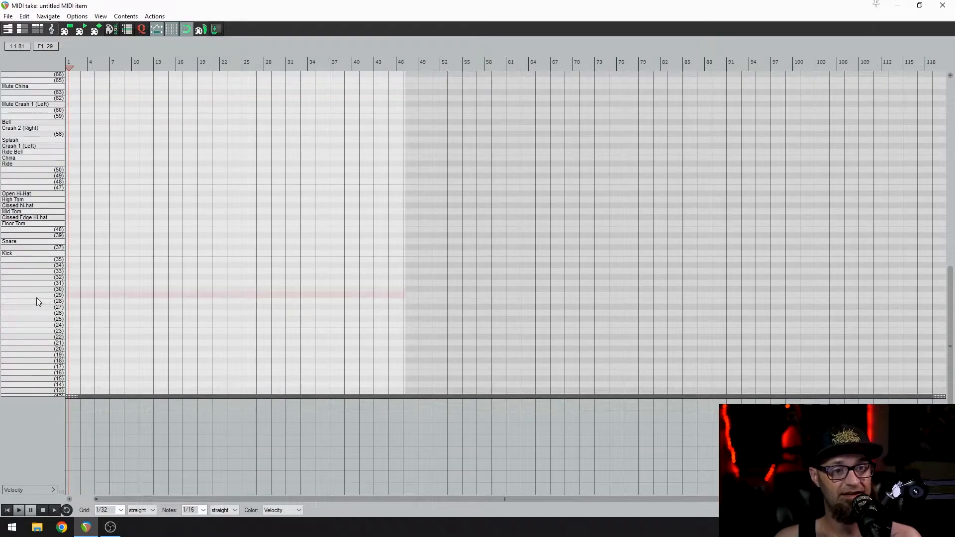
left_click(95, 17)
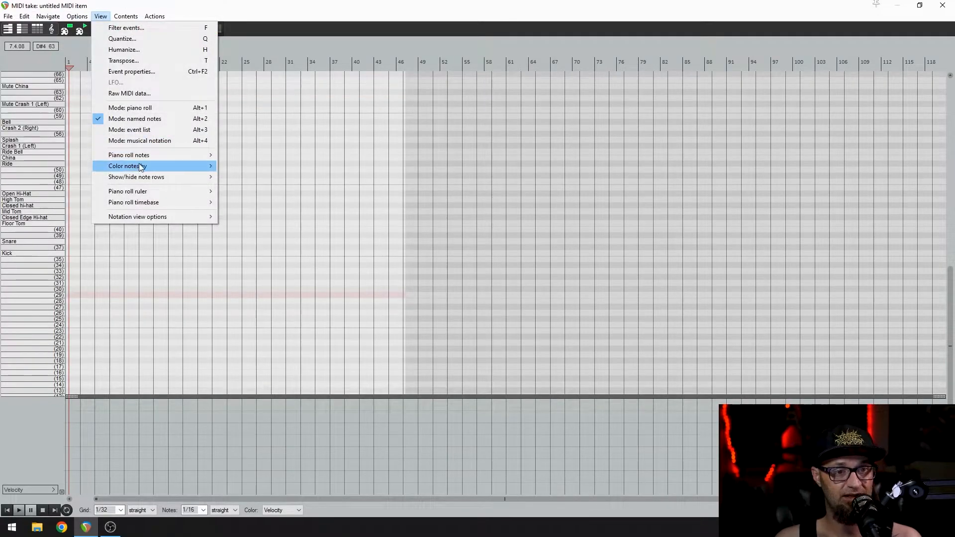
mouse_move(146, 177)
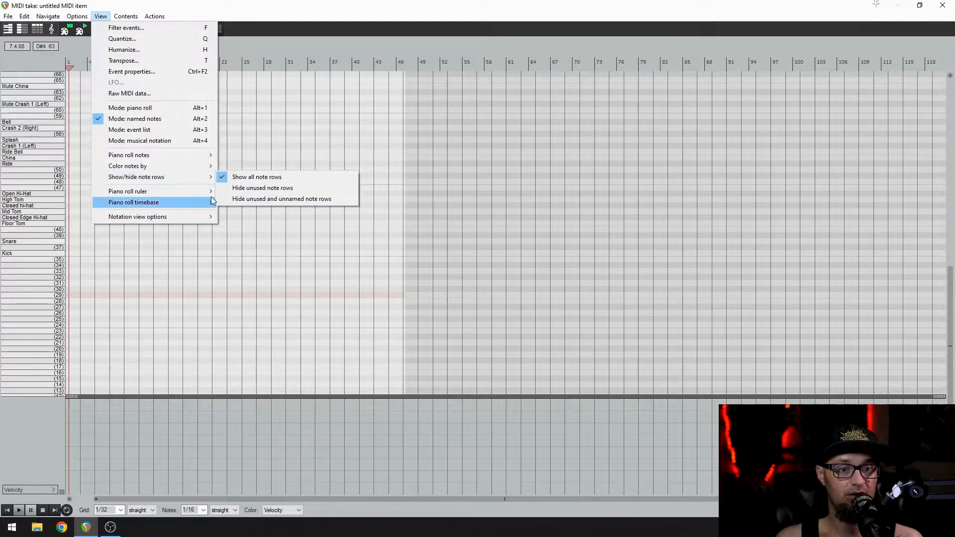
left_click(269, 199)
scroll(61, 166, "up", 5)
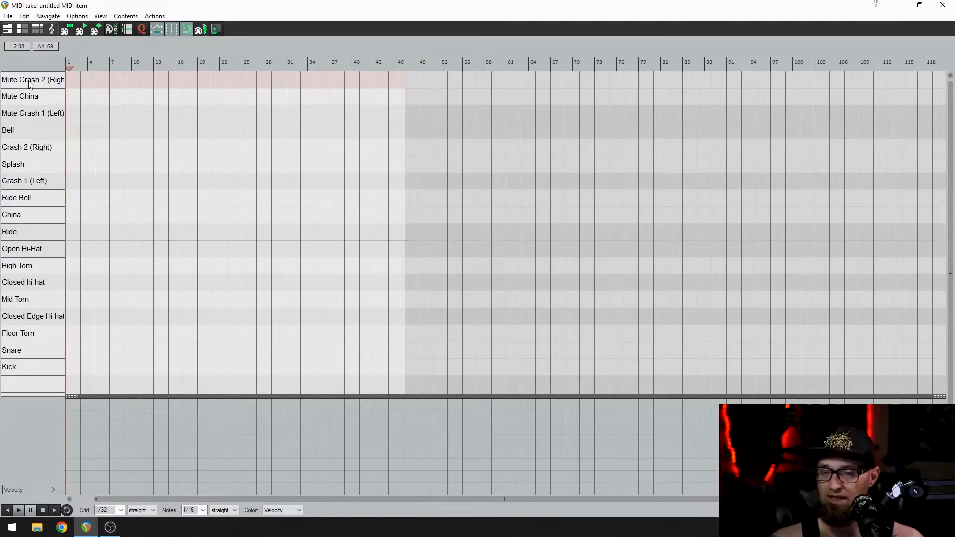
Close the MIDI editor and remove the track that was inserted from the template
left_click(942, 5)
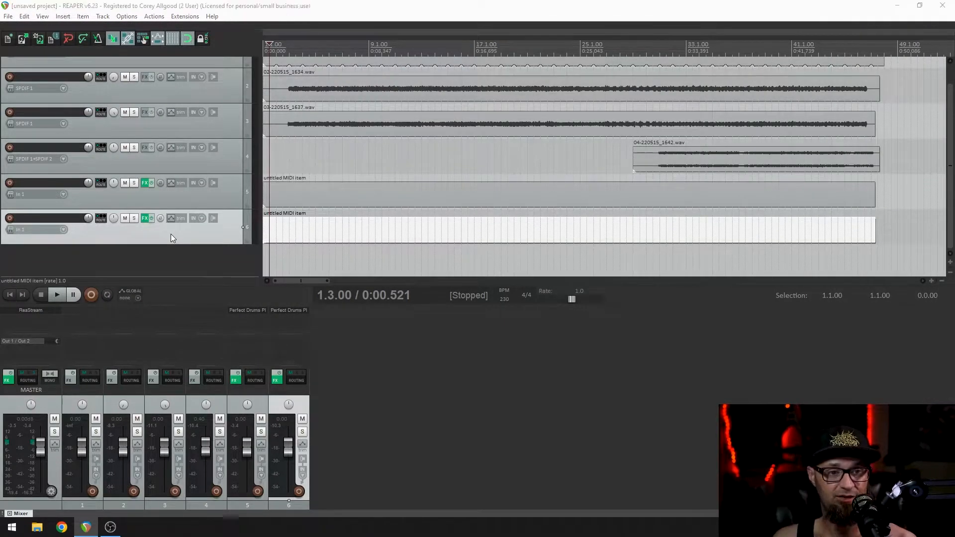
key("Delete")
left_click(458, 292)
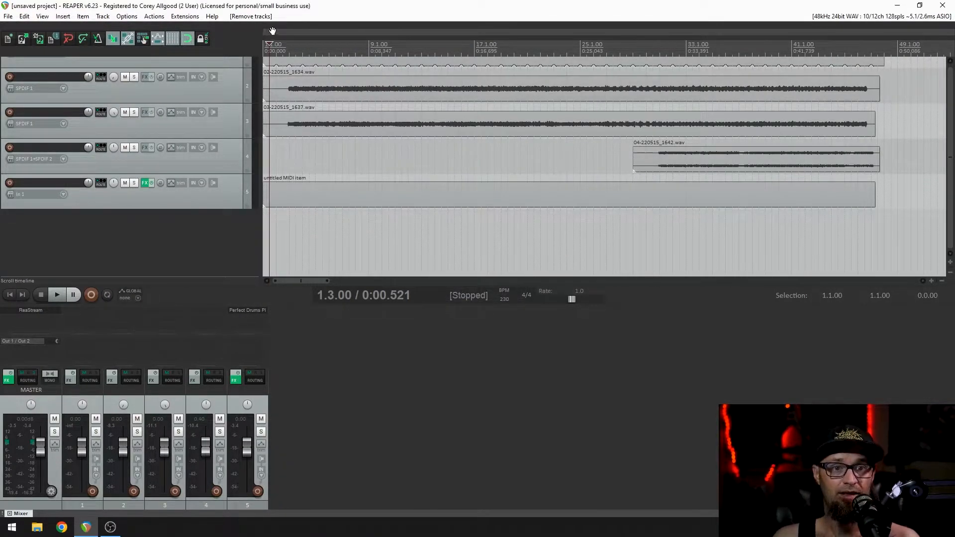
Open the original drum track's MIDI item in the MIDI editor and place the edit cursor just before measure 3
left_click(291, 61)
scroll(291, 61, "up", 5)
left_click(396, 47)
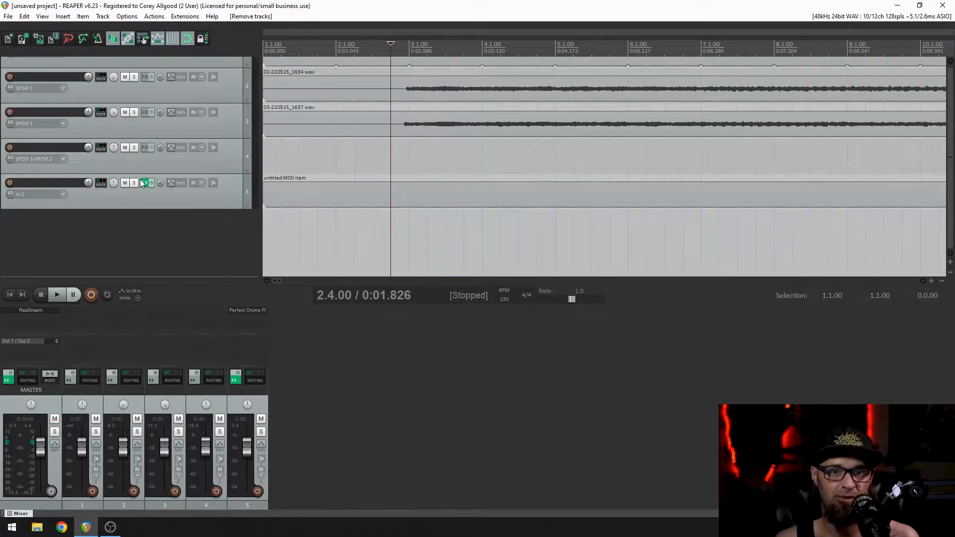
double_click(408, 193)
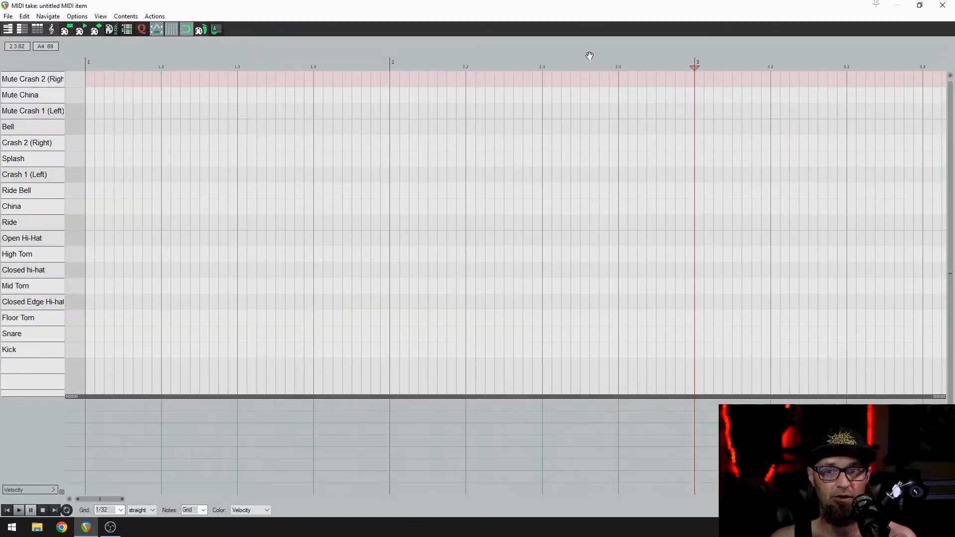
left_click(686, 65)
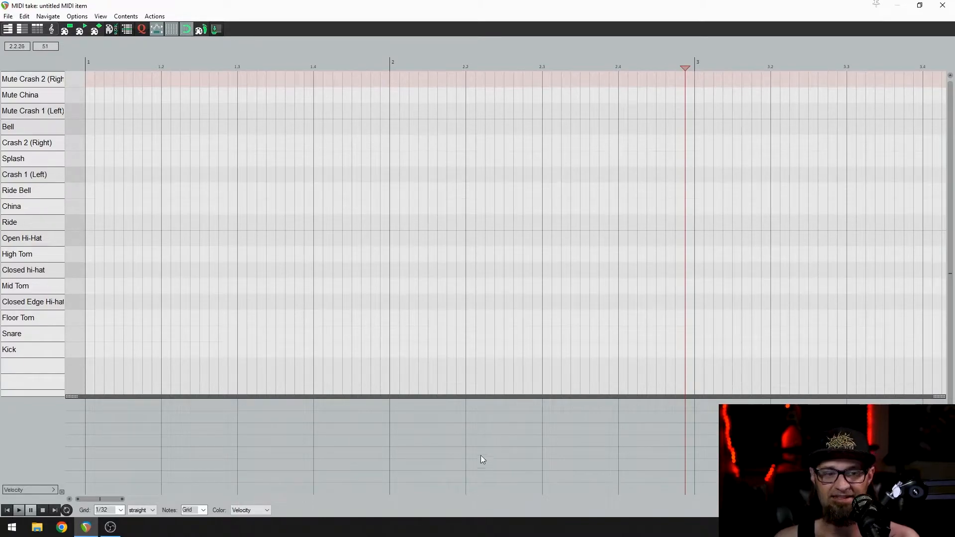
Set the MIDI editor's grid division to 1/8 and leave the inserted note length on Grid
left_click(120, 509)
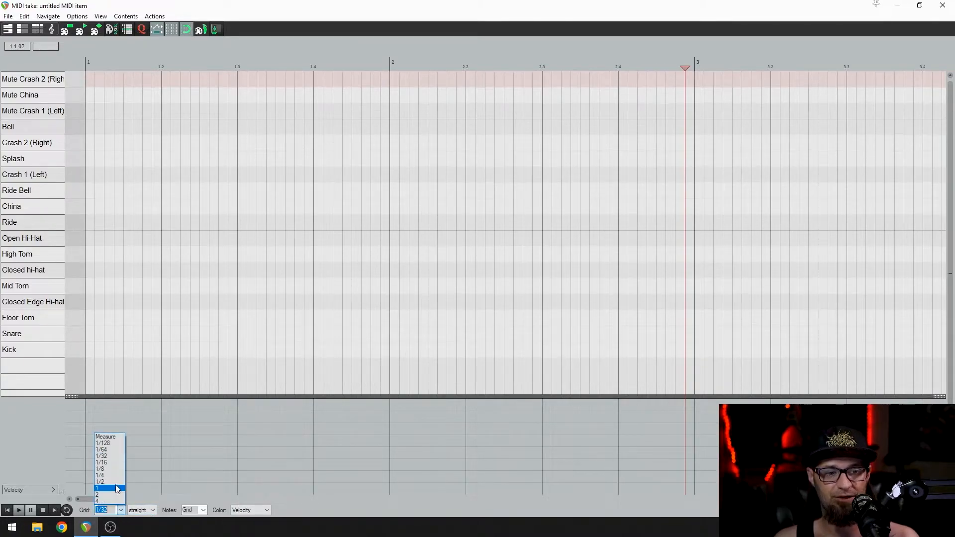
left_click(114, 469)
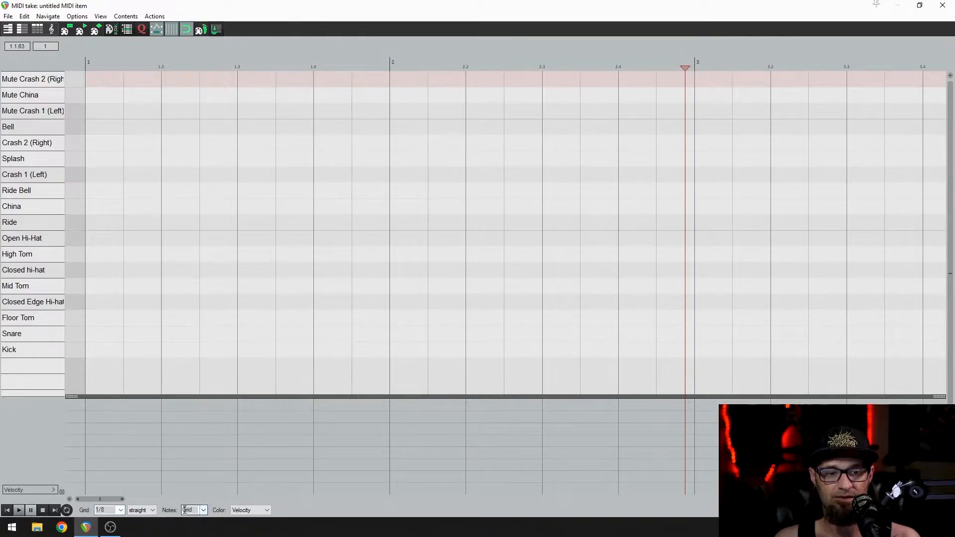
left_click(203, 511)
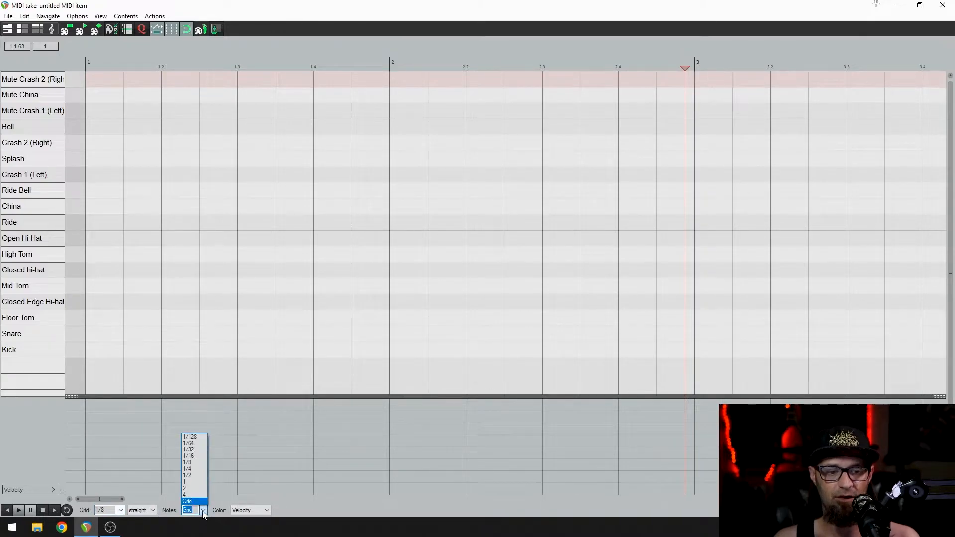
left_click(203, 511)
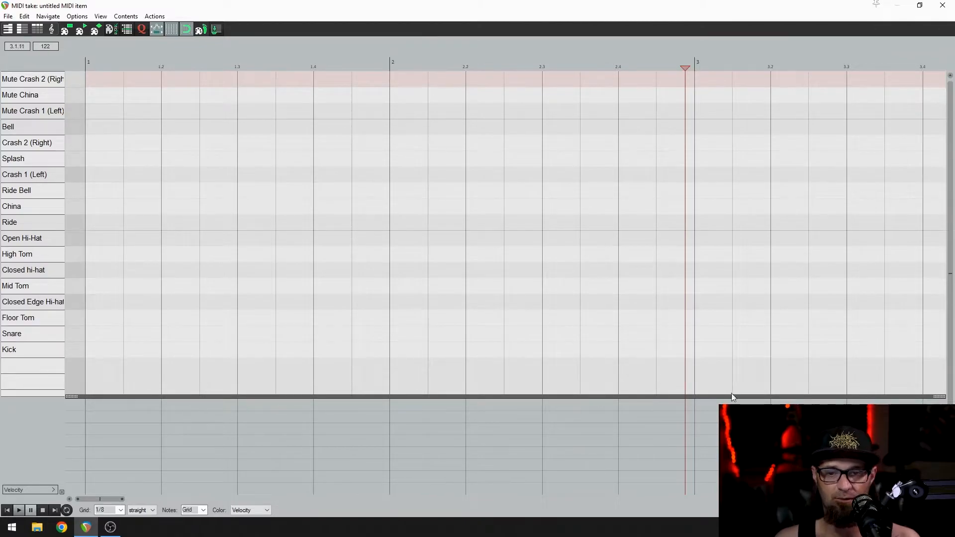
Place a kick on beat 1 and a snare on beat 2 of measure 3, raising both velocities to 127
left_click_drag(102, 499, 132, 500)
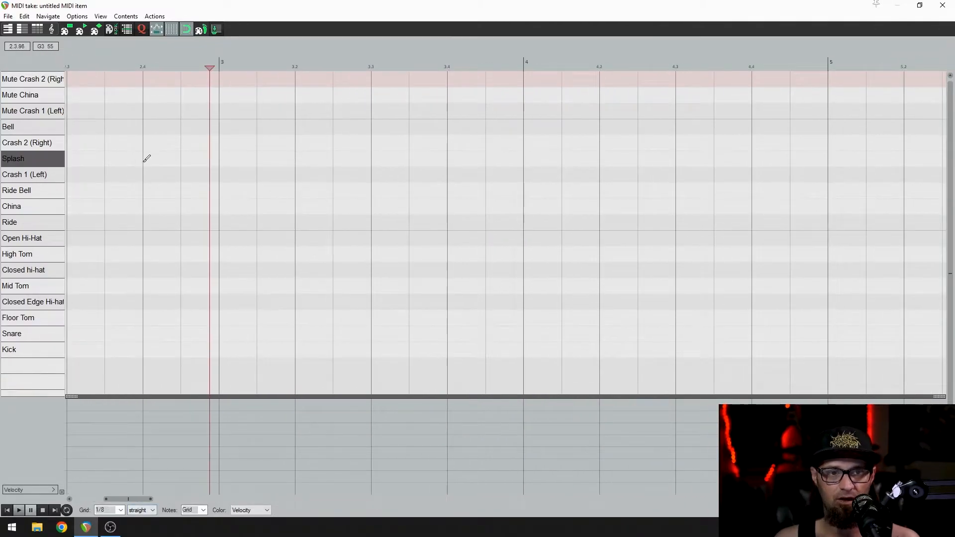
left_click(226, 349)
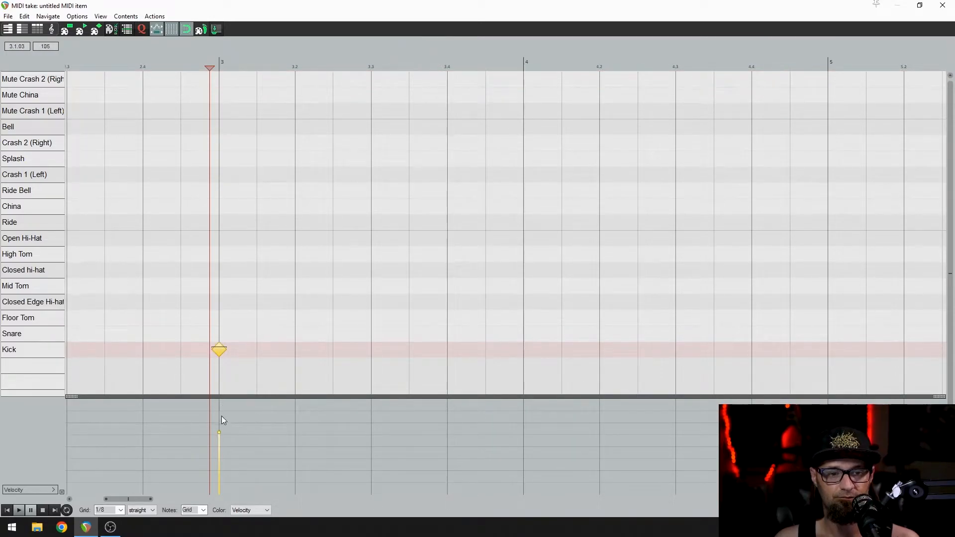
left_click_drag(218, 432, 219, 387)
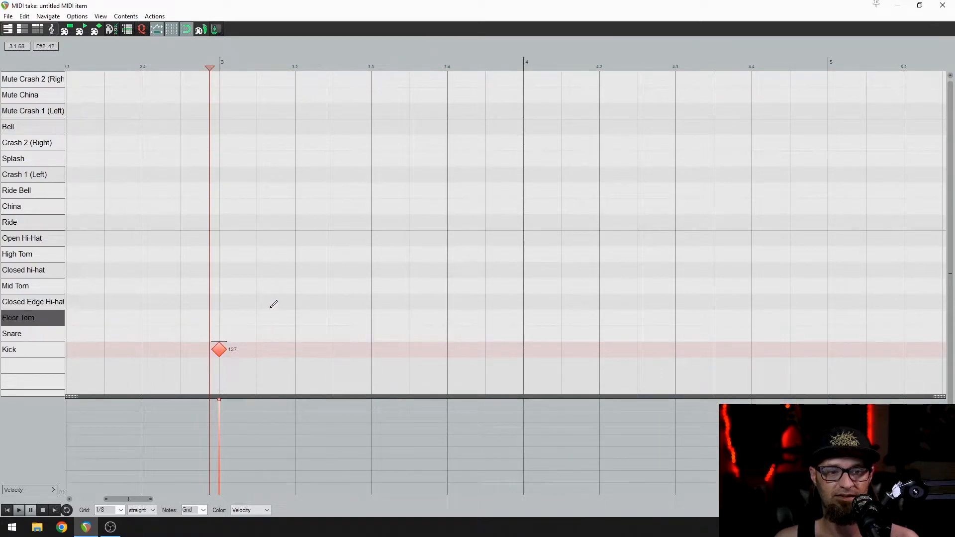
left_click(298, 329)
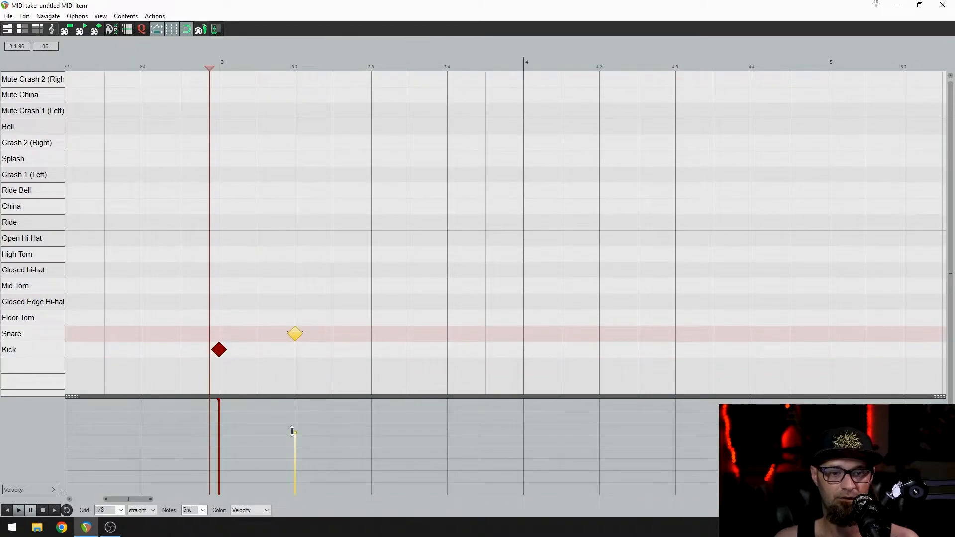
left_click_drag(296, 432, 296, 373)
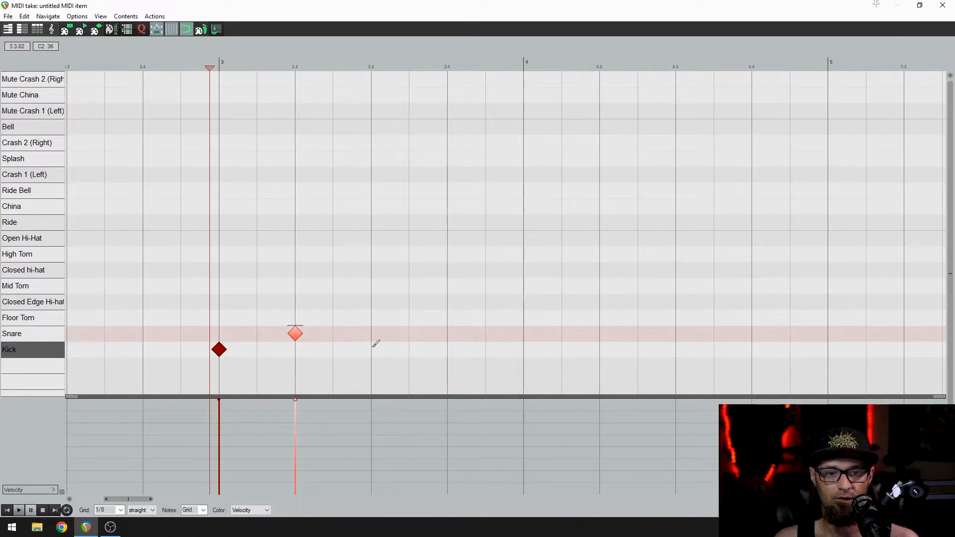
Add two eighth-note kicks from beat 3 and a snare on beat 4 of measure 3, all raised to velocity 127
left_click(383, 349)
left_click(409, 349)
left_click(449, 332)
mouse_move(484, 317)
left_mouse_down()
mouse_move(327, 406)
mouse_move(361, 369)
mouse_move(473, 324)
left_mouse_up()
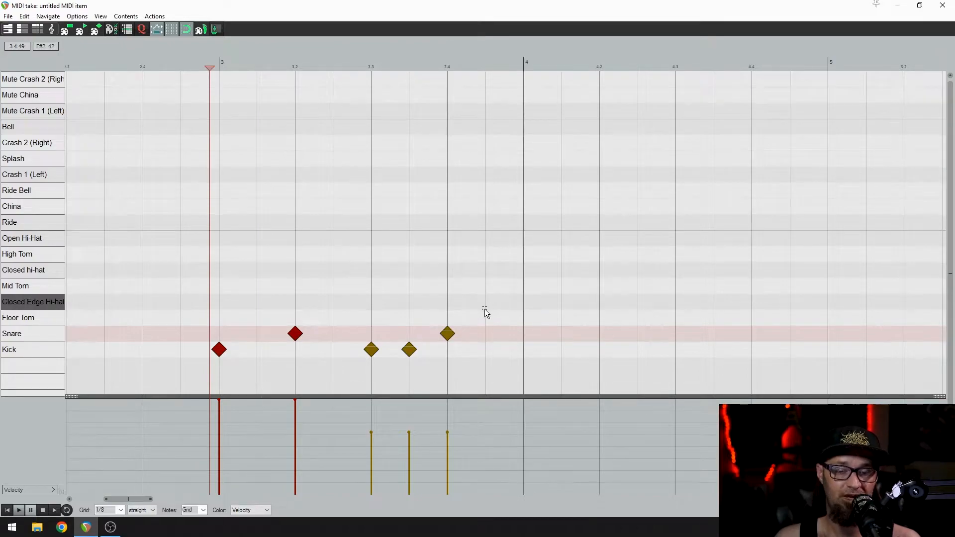
left_click_drag(484, 309, 350, 375)
left_click_drag(411, 433, 437, 348)
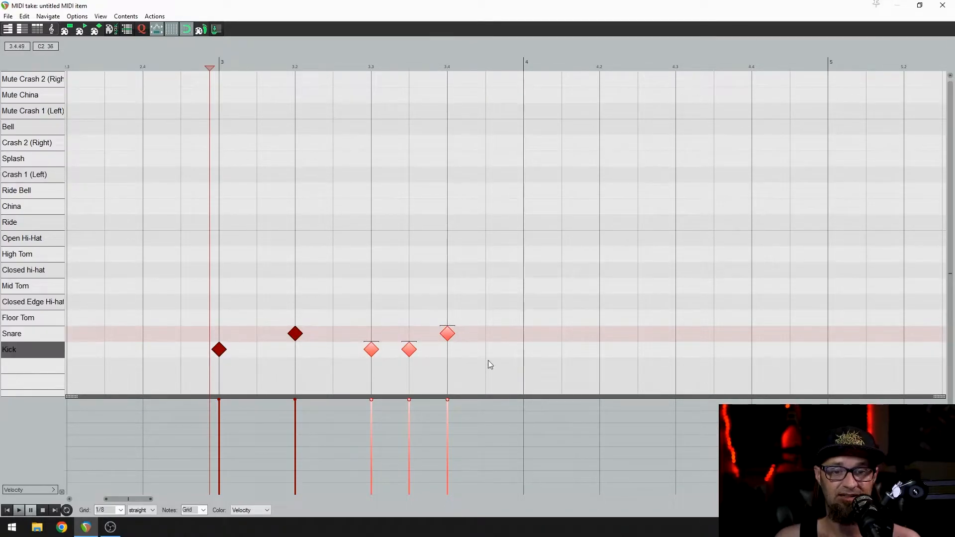
Copy the kick and snare pattern of measure 3 to the starts of measures 4, 5 and 6
left_click_drag(540, 258, 157, 378)
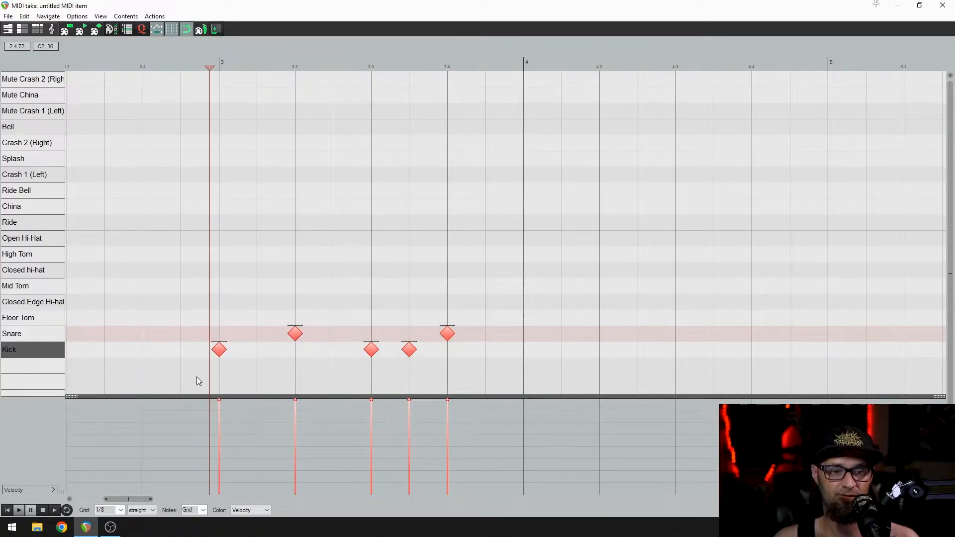
left_click(522, 65)
key("ctrl+v")
key("ctrl+v")
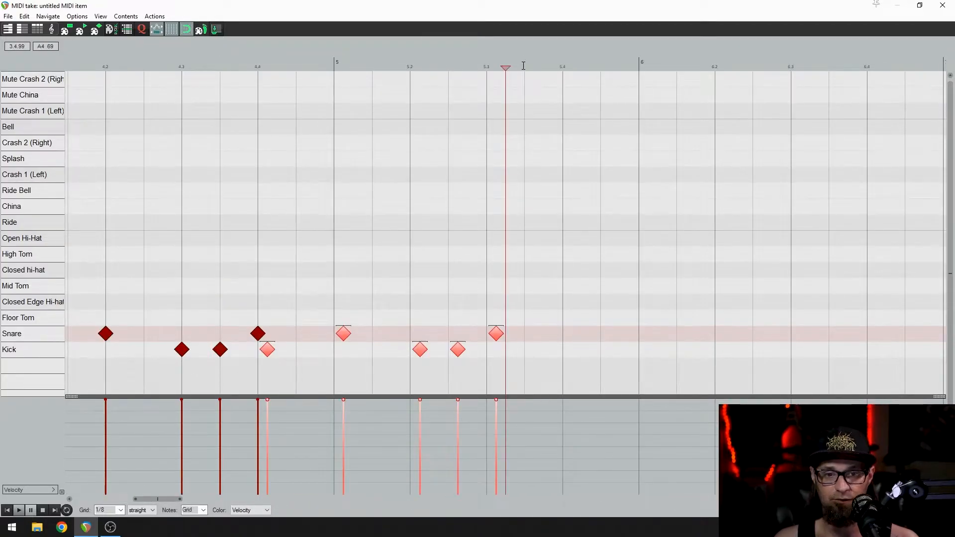
key("ctrl+z")
scroll(696, 107, "down", 3)
left_click(435, 64)
key("ctrl+v")
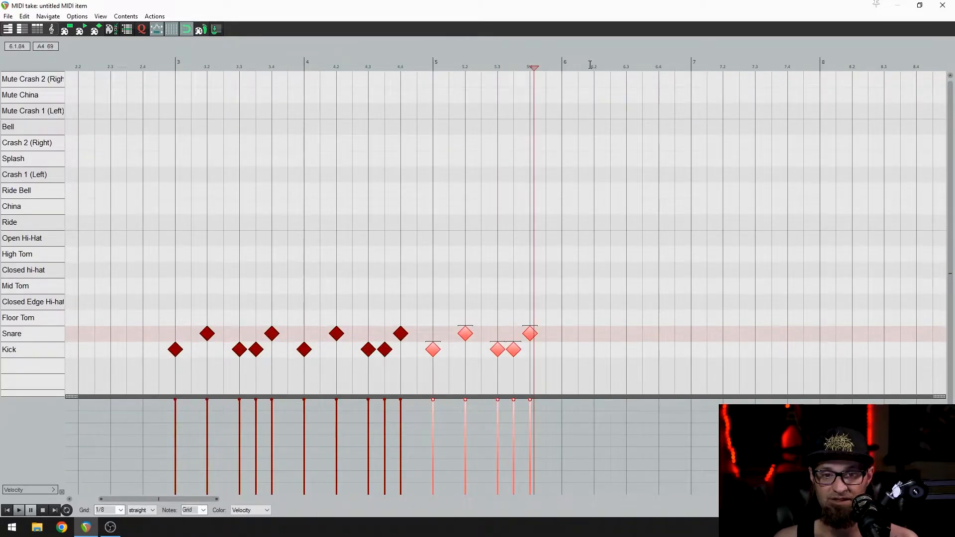
left_click(563, 67)
key("ctrl+v")
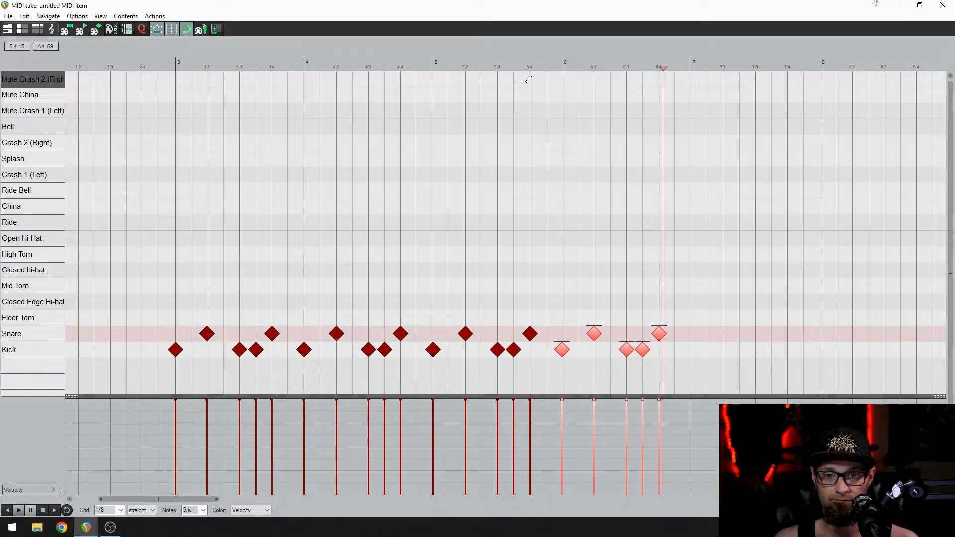
Fill the Open Hi-Hat row with eighth notes from just after beat 1 of measure 3 to the end of measure 6
left_click(174, 63)
scroll(510, 235, "up", 3)
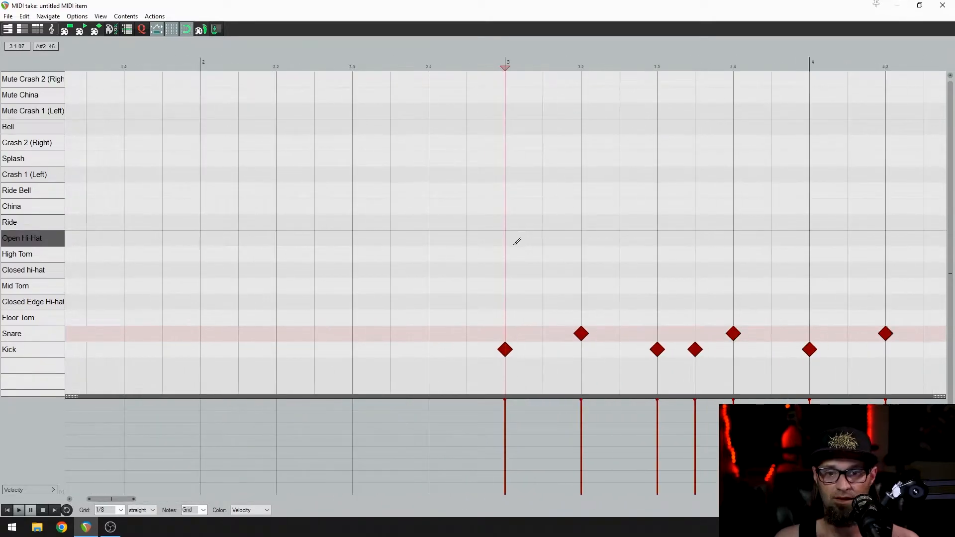
scroll(530, 246, "down", 3)
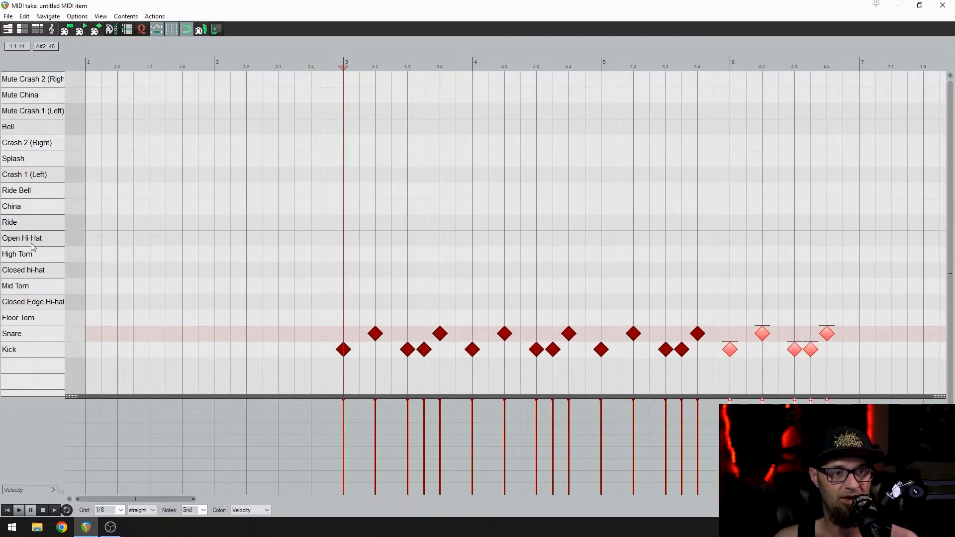
left_click(34, 240)
left_click_drag(366, 235, 842, 216)
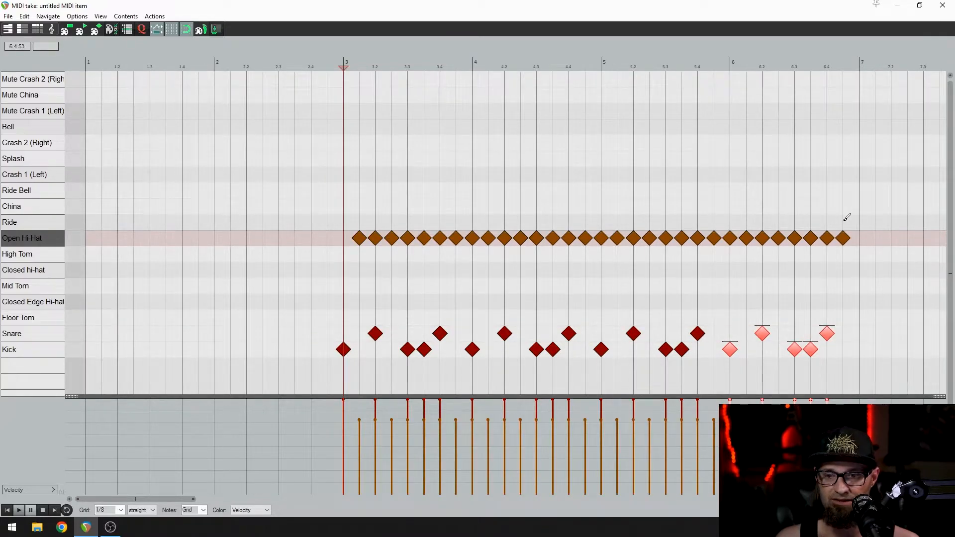
Place Crash 1 (Left) and Crash 2 (Right) hits at the start of measure 3, without a Mute Crash 2 note
left_click(347, 77)
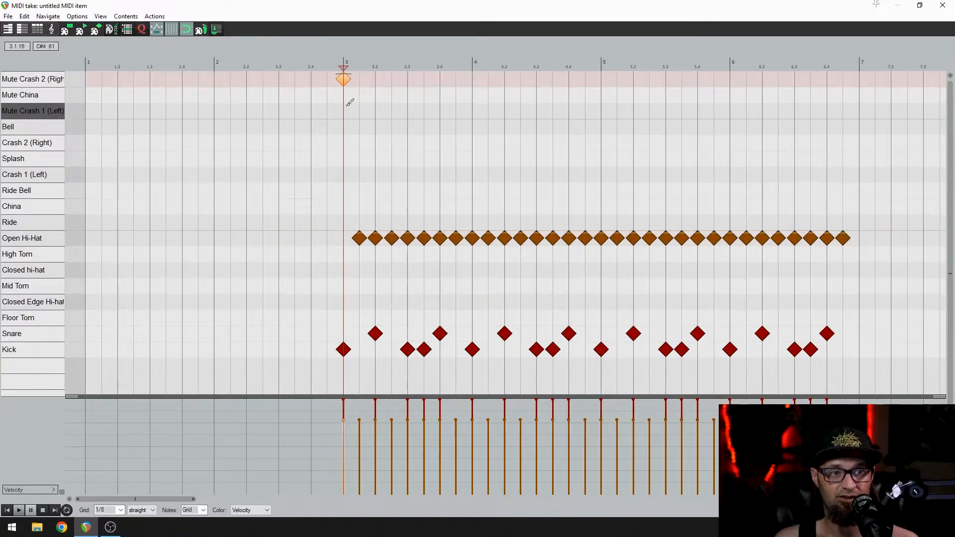
double_click(344, 79)
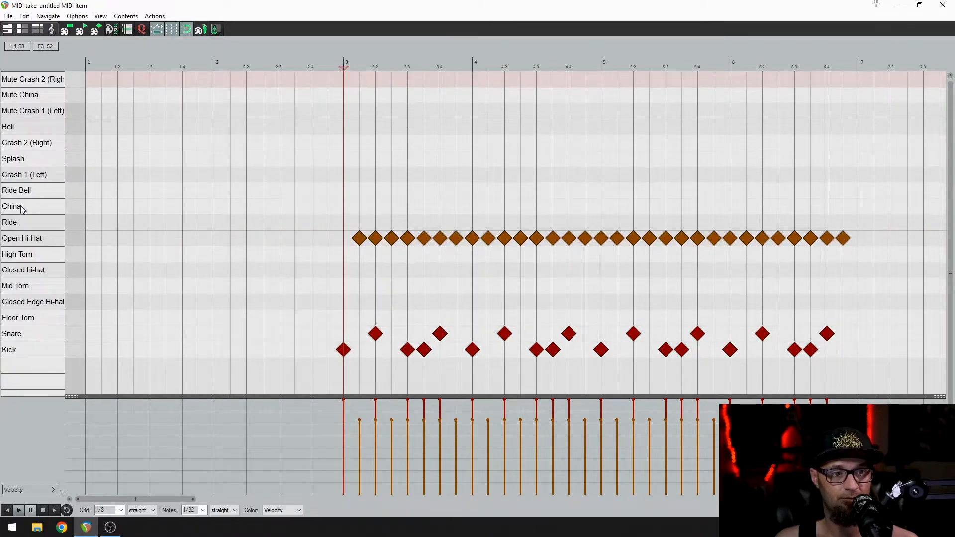
left_click(343, 174)
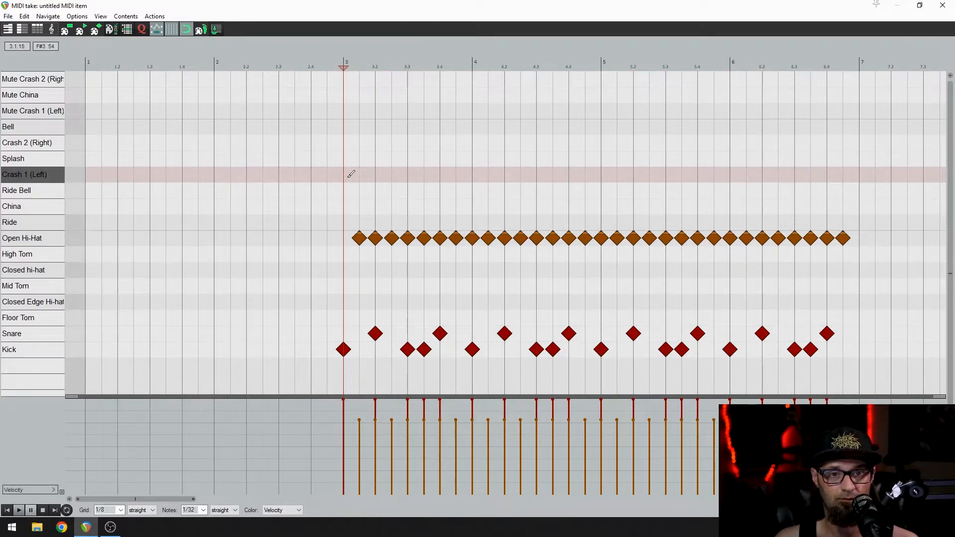
left_click(346, 139)
Play the drum pattern from beat 4 of measure 2, and close the MIDI editor
left_click(314, 64)
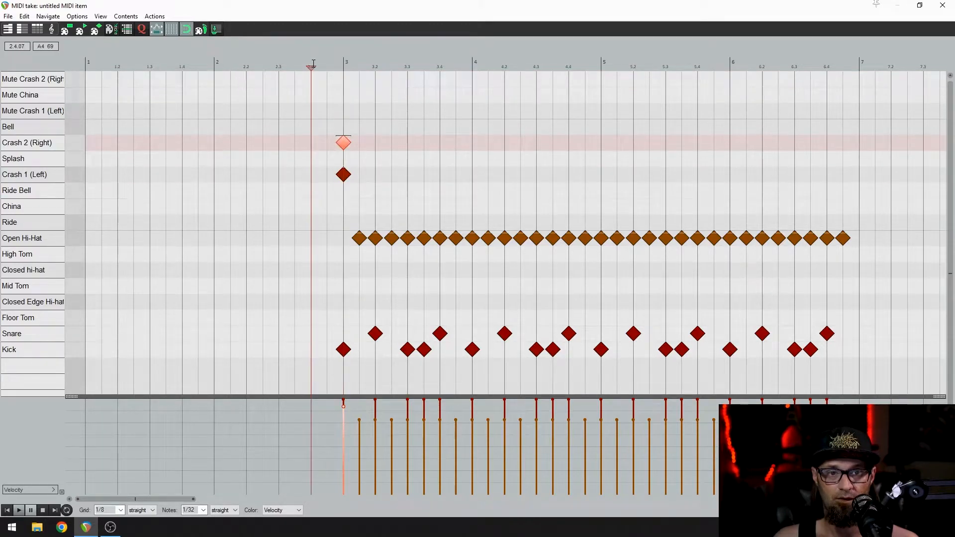
key("space")
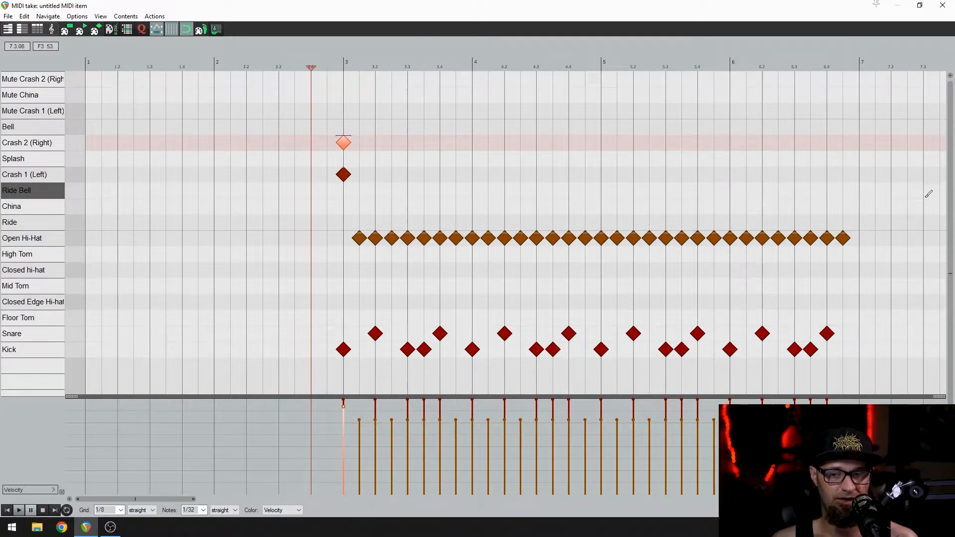
left_click(943, 6)
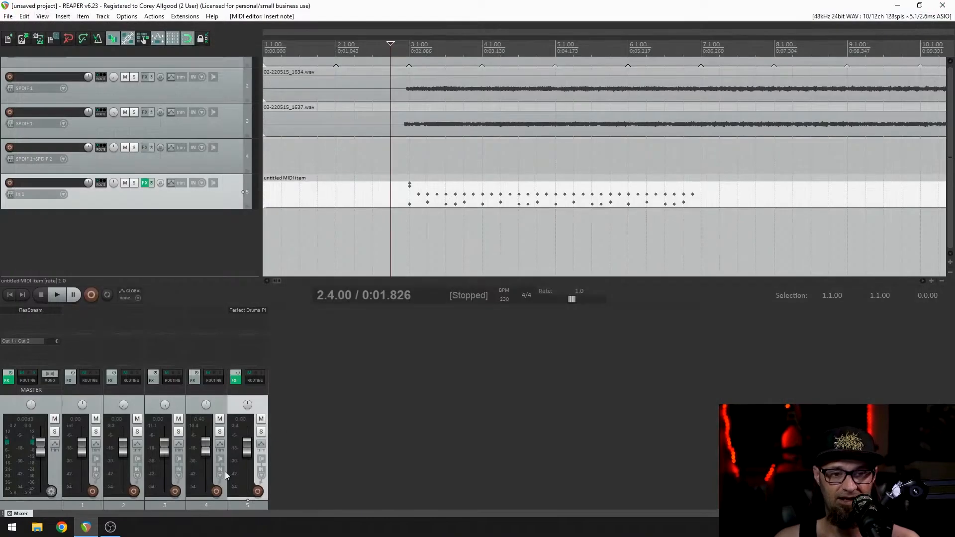
Lower the volume of drum track 5 to about -4.87 dB and check its Perfect Drums Player plugin window
left_click_drag(245, 450, 245, 455)
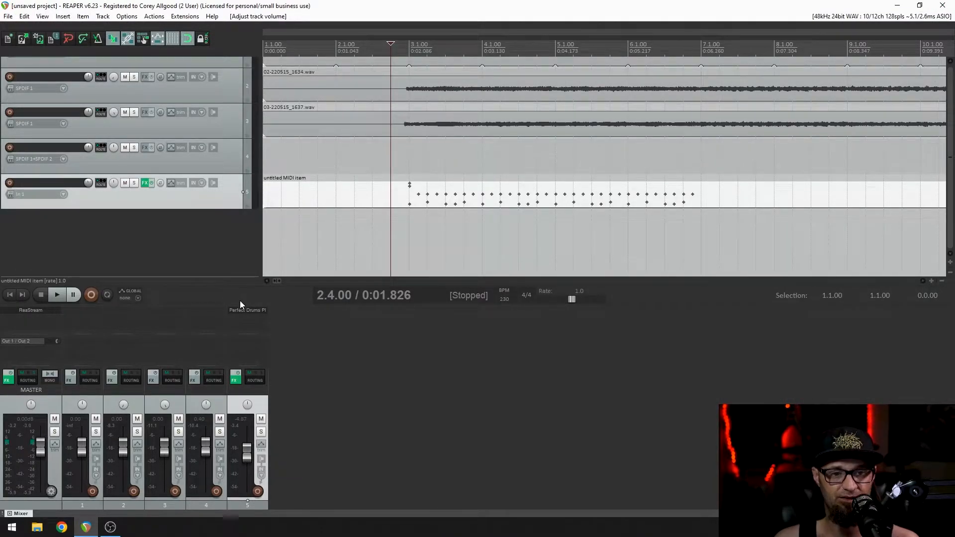
left_click(243, 310)
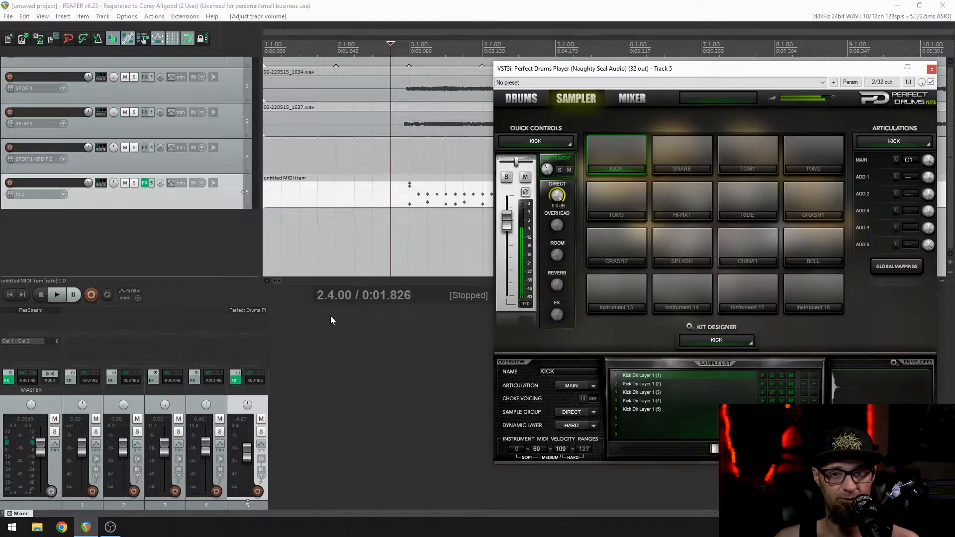
left_click(932, 70)
Reopen the drum track's MIDI item in the MIDI editor and delete all of its notes
double_click(408, 199)
left_click_drag(865, 357, 315, 142)
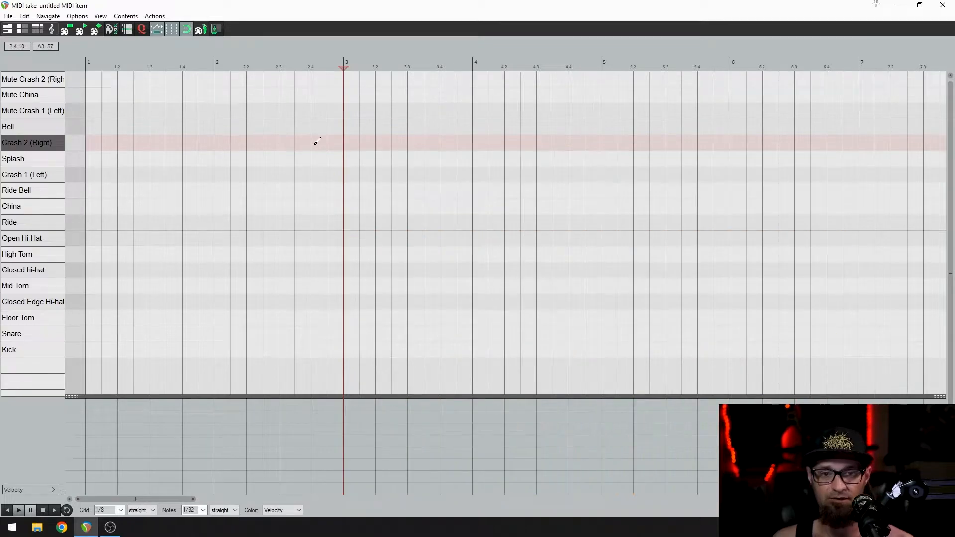
key("Delete")
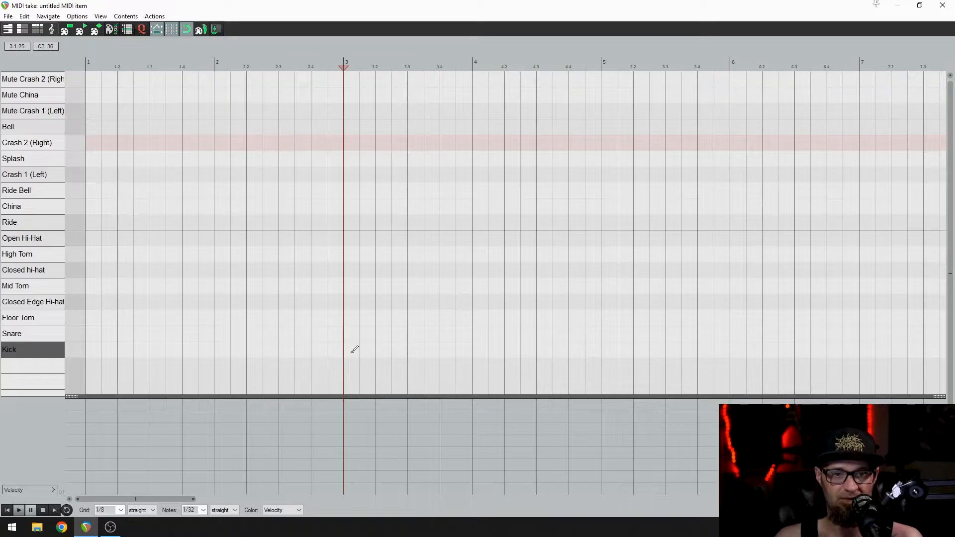
Paint continuous eighth-note kicks from the start of measure 3 to beat 3 of measure 7
mouse_move(348, 351)
left_mouse_down()
mouse_move(815, 332)
mouse_move(917, 340)
left_mouse_up()
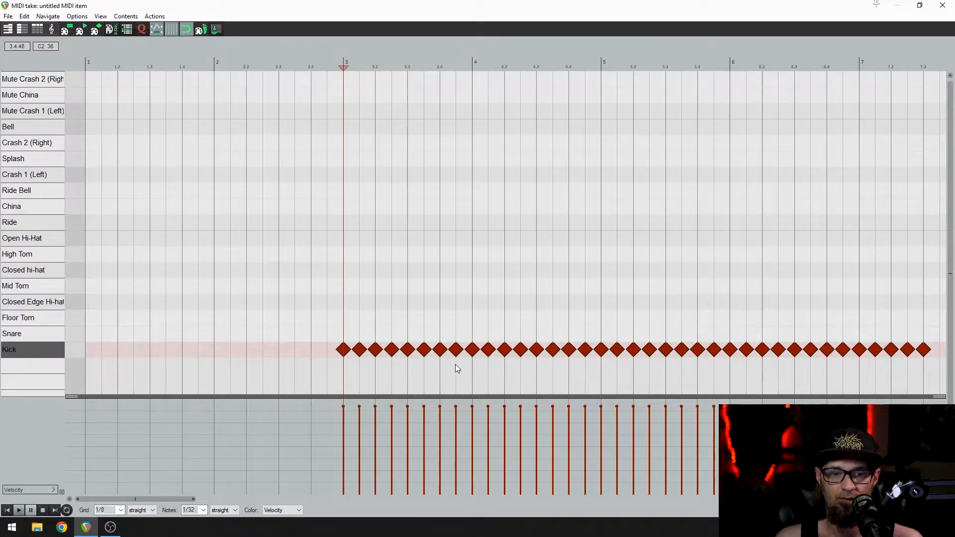
Undo the painted kick run, and set the grid to 1/16 with the note length following the grid
key("ctrl+z")
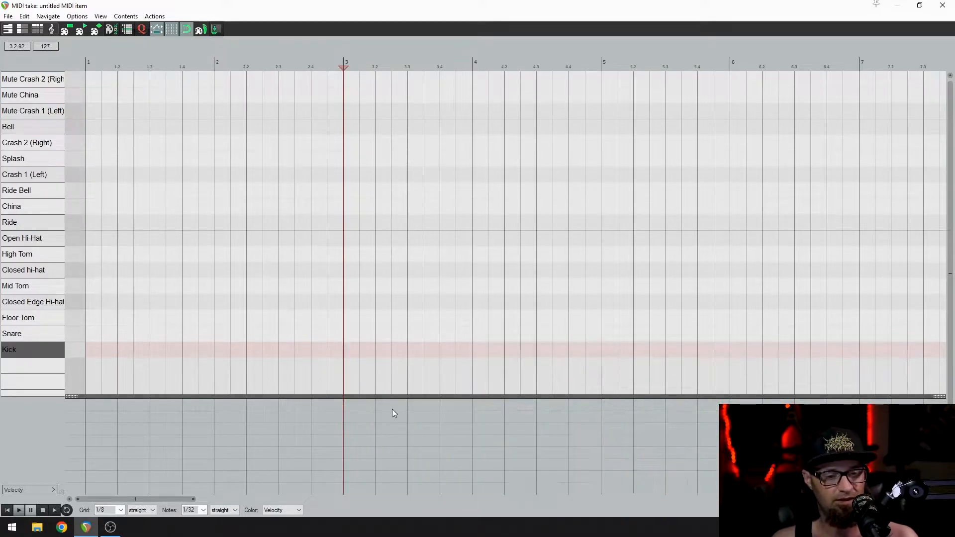
left_click(120, 510)
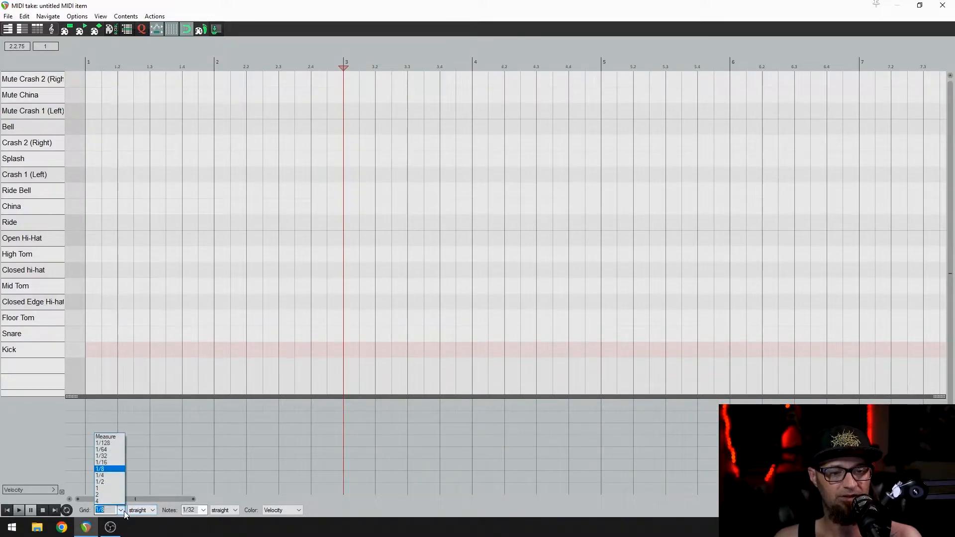
left_click(102, 462)
left_click(204, 510)
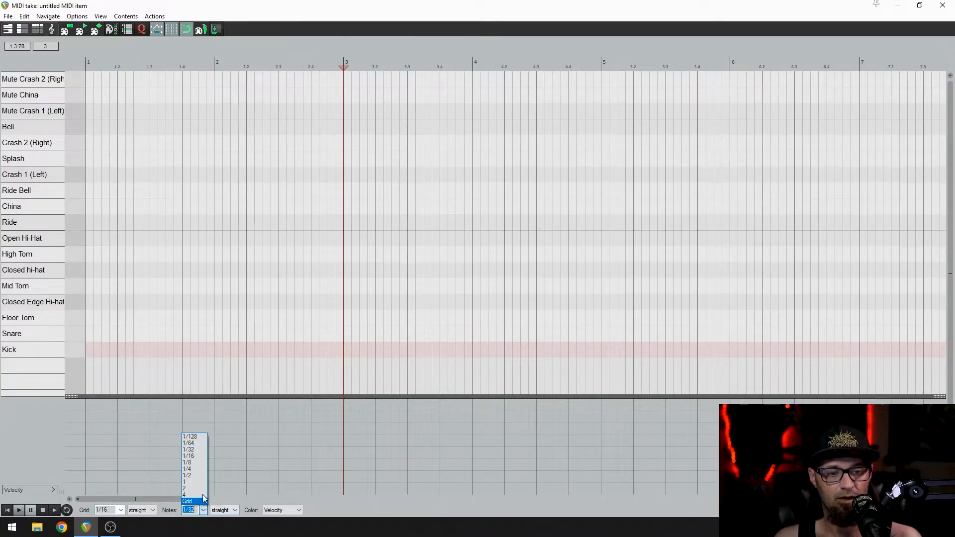
left_click(196, 501)
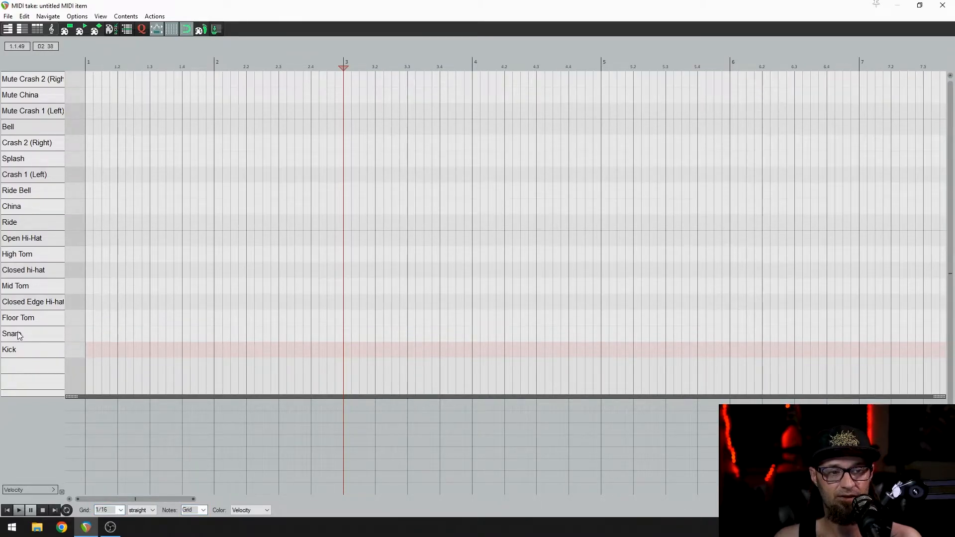
Try a run of sixteenth-note kicks from bar 3 at velocity about 113, audition it, and delete the notes
mouse_move(348, 347)
left_mouse_down()
mouse_move(910, 340)
mouse_move(524, 395)
mouse_move(322, 365)
left_mouse_up()
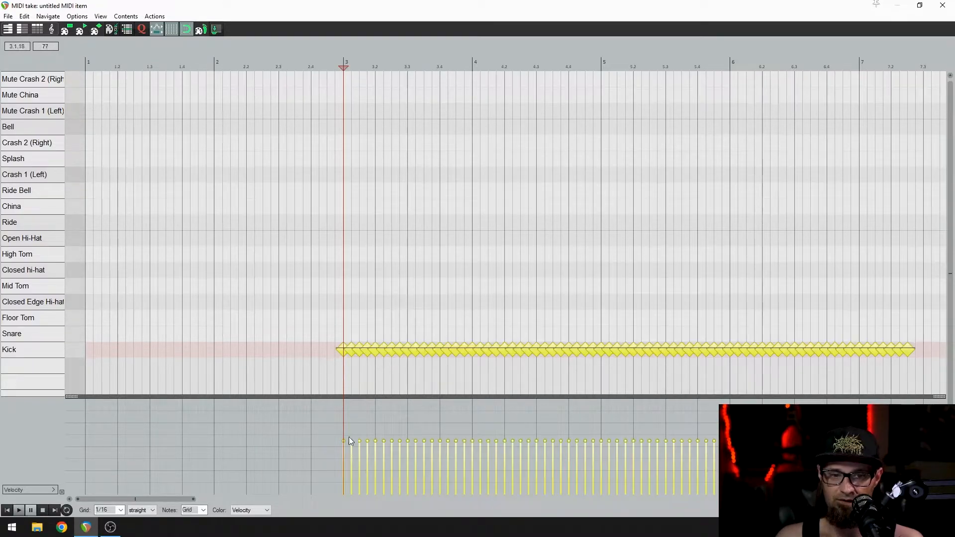
left_click_drag(354, 443, 355, 410)
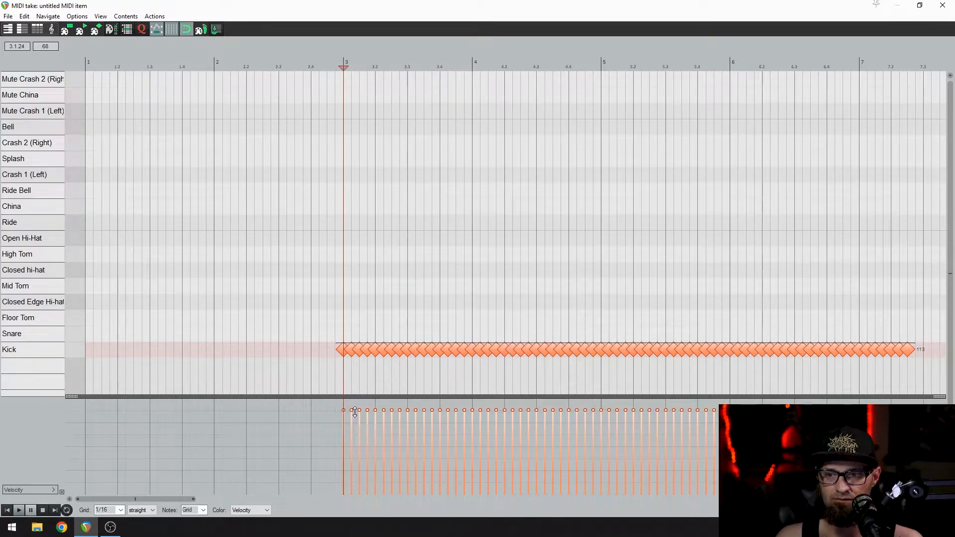
left_click_drag(354, 413, 356, 415)
left_click(326, 63)
key("space")
key("space")
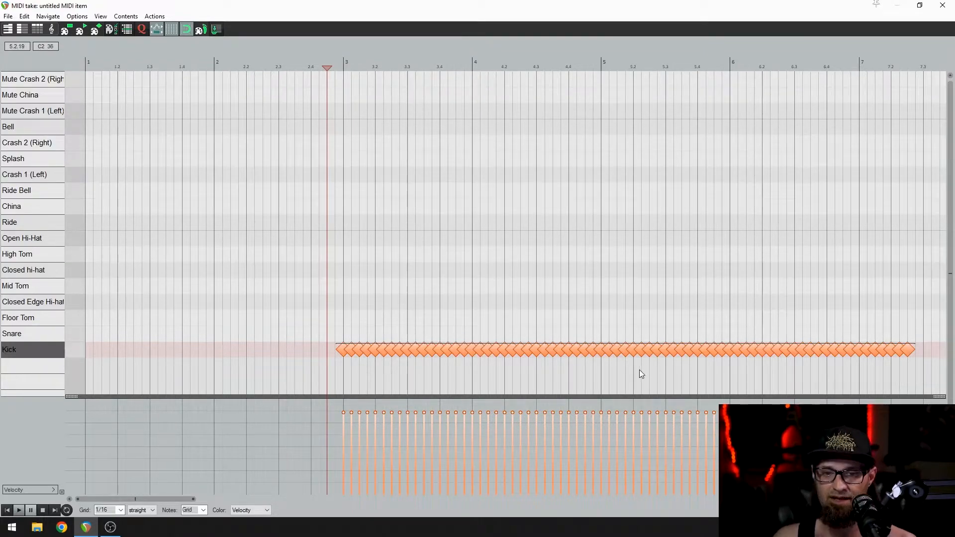
key("Delete")
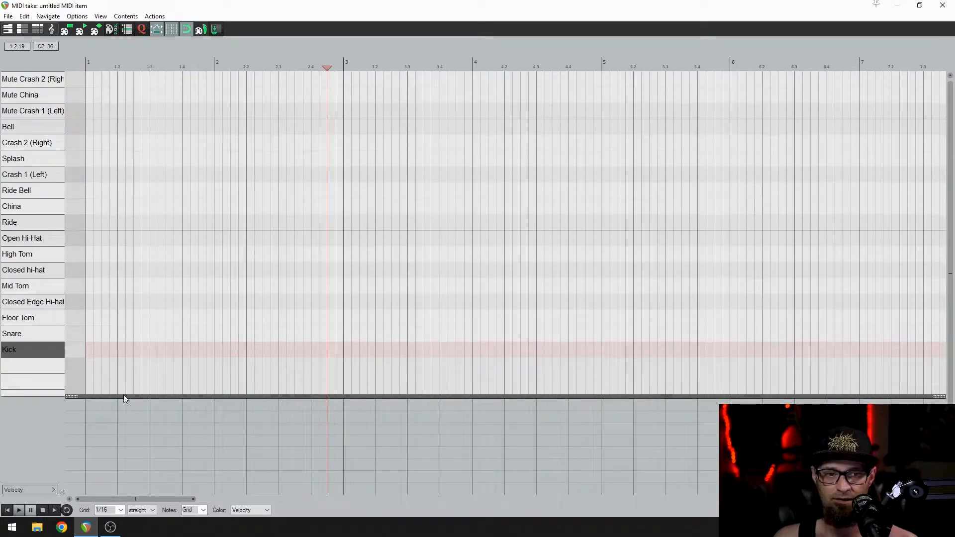
Set the grid to 1/8, paint eighth-grid kicks from bar 3 to 7.3 at velocity 111, and audition them
left_click(121, 510)
left_click(111, 472)
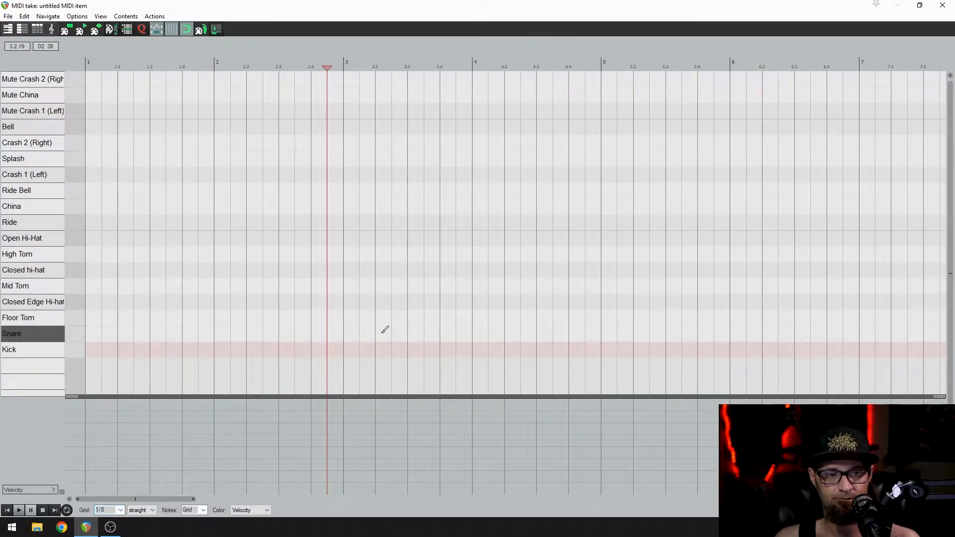
mouse_move(343, 349)
left_mouse_down()
mouse_move(931, 338)
mouse_move(805, 383)
mouse_move(314, 375)
left_mouse_up()
left_click_drag(361, 444, 368, 413)
key("space")
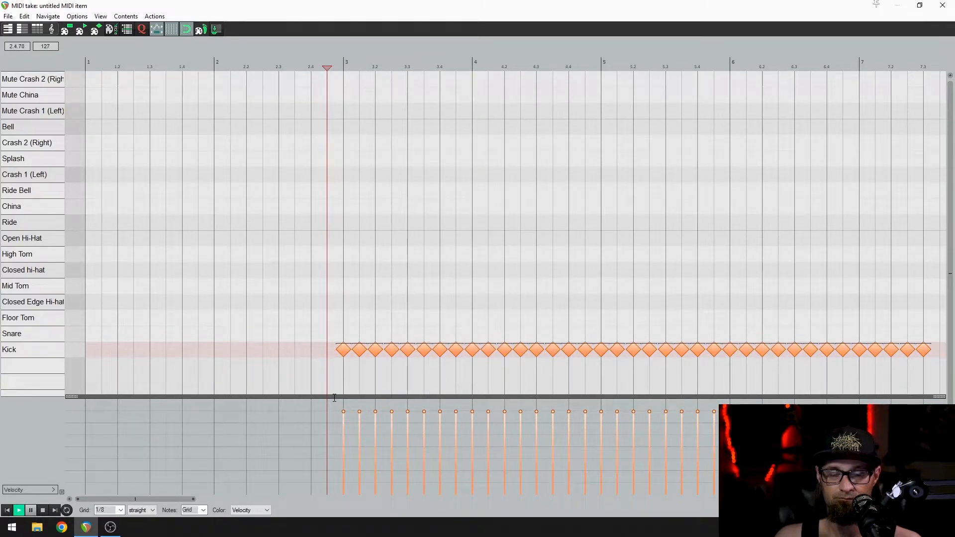
key("space")
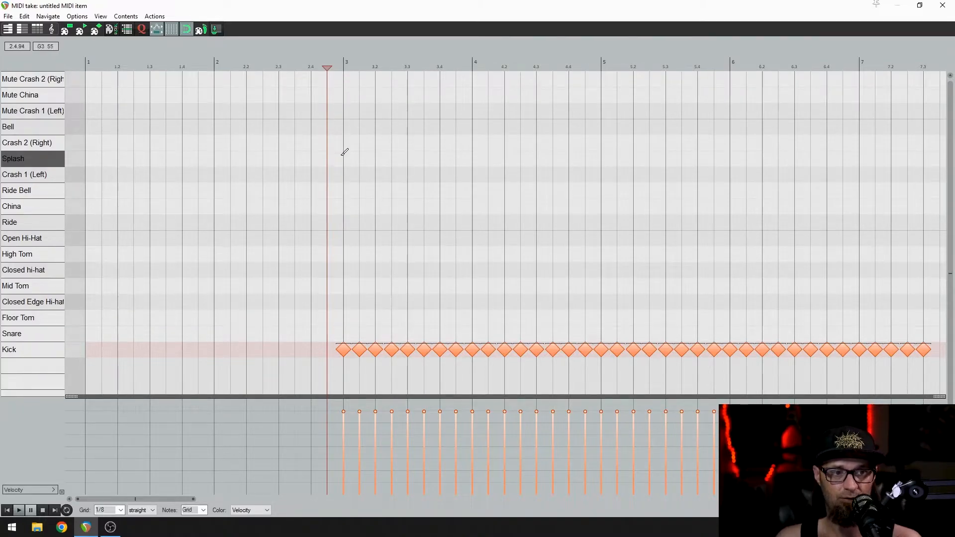
Add Crash 1 and Crash 2 hits at the start of bar 3, set both velocities to 119, and audition them
left_click(348, 175)
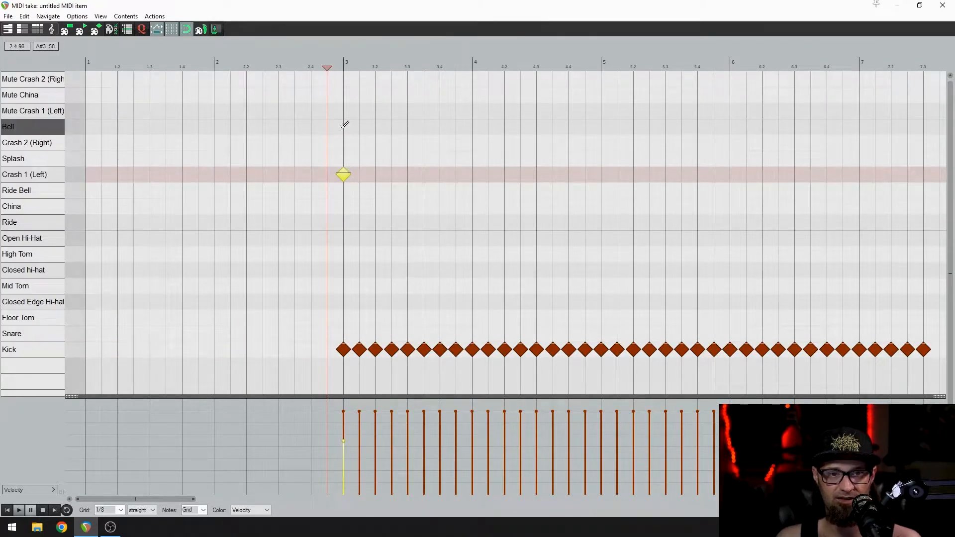
left_click(343, 143)
left_click_drag(352, 112, 327, 196)
left_click_drag(346, 440, 345, 402)
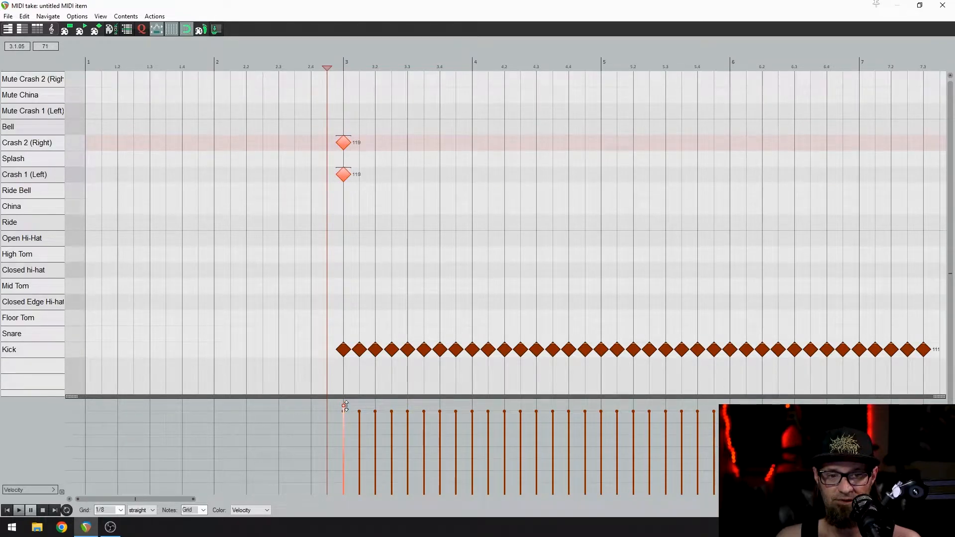
key("space")
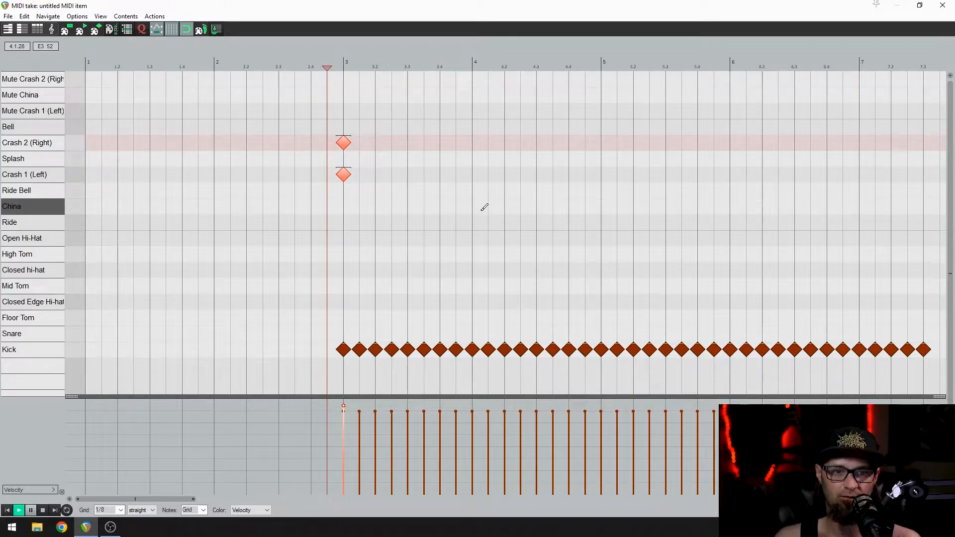
key("space")
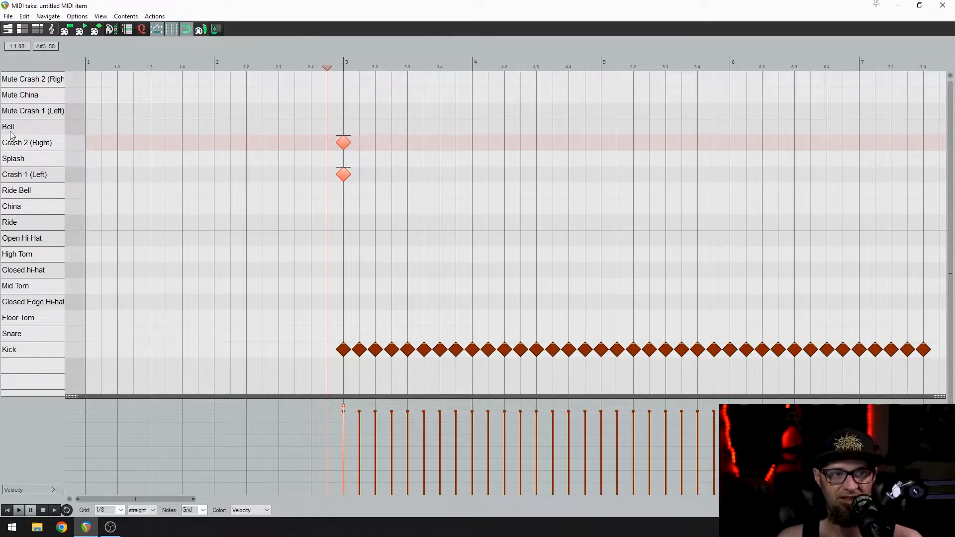
Add snare hits on beat 3 of bars 3 to 6 and on beat 2 of bar 7, and audition the beat
left_click(35, 333)
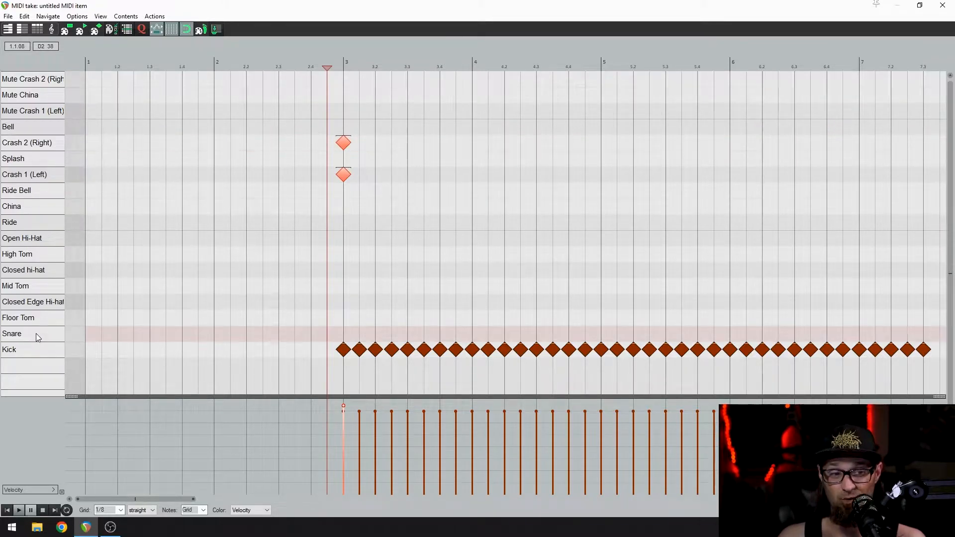
left_click(411, 331)
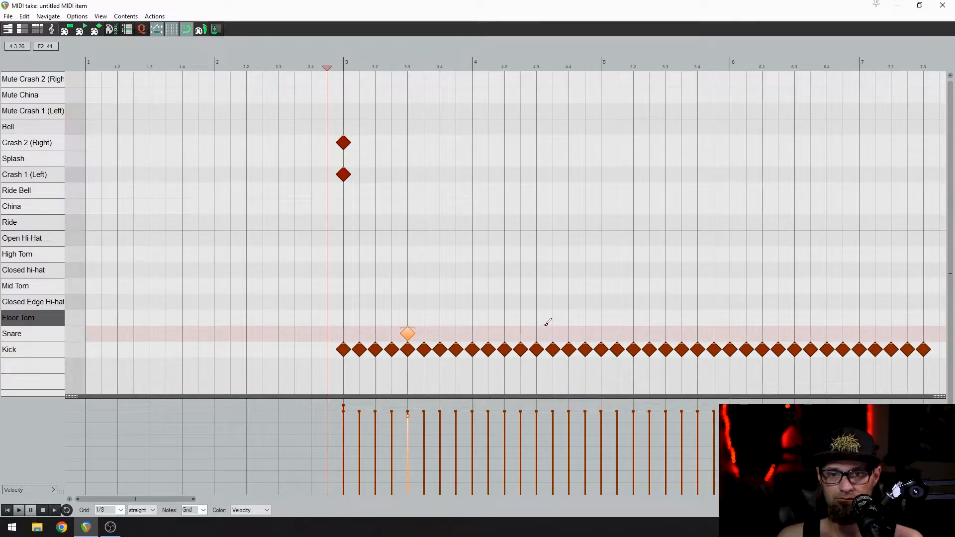
left_click(537, 330)
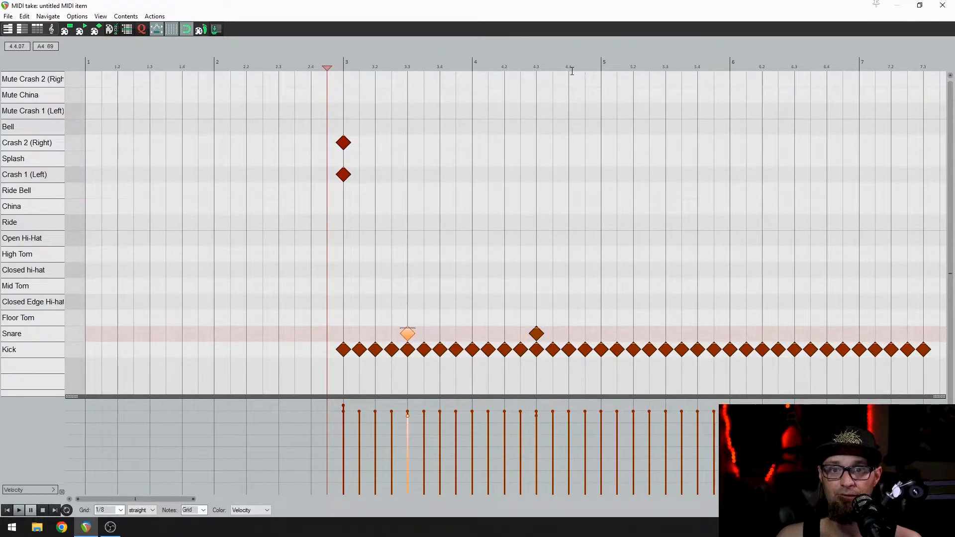
left_click(669, 334)
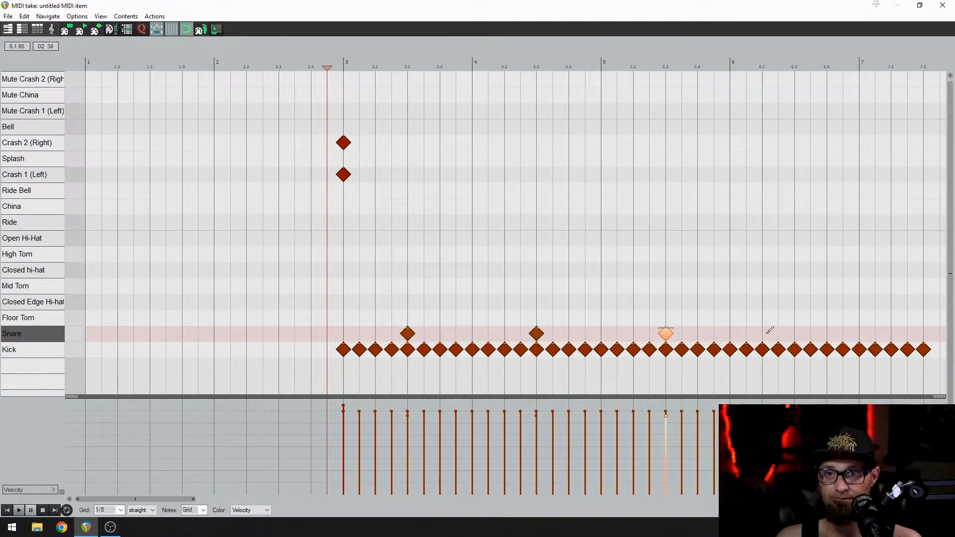
left_click(796, 332)
left_click(891, 333)
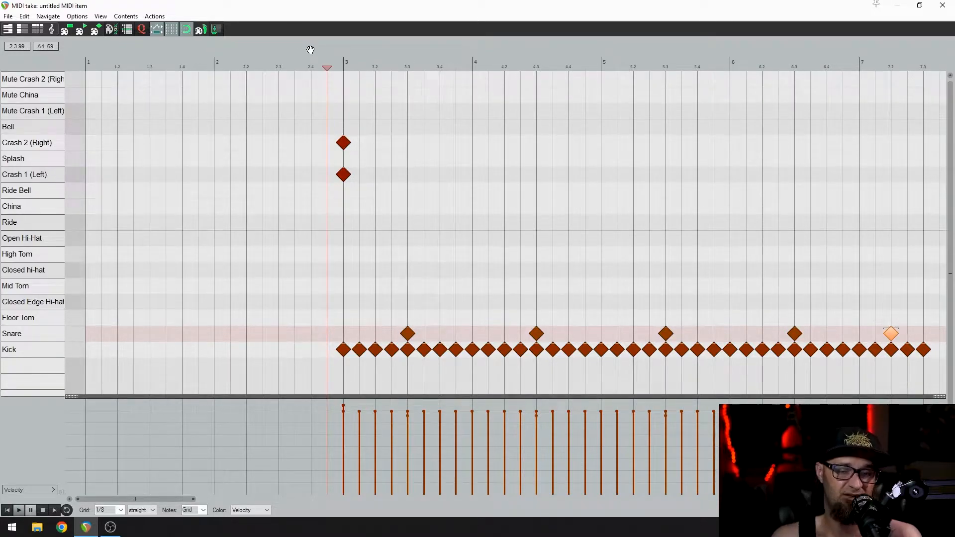
key("space")
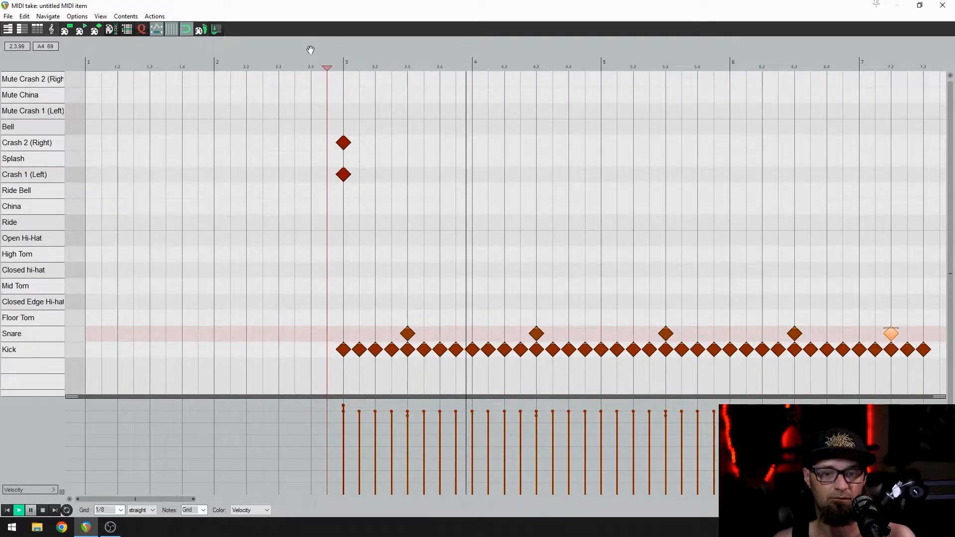
key("space")
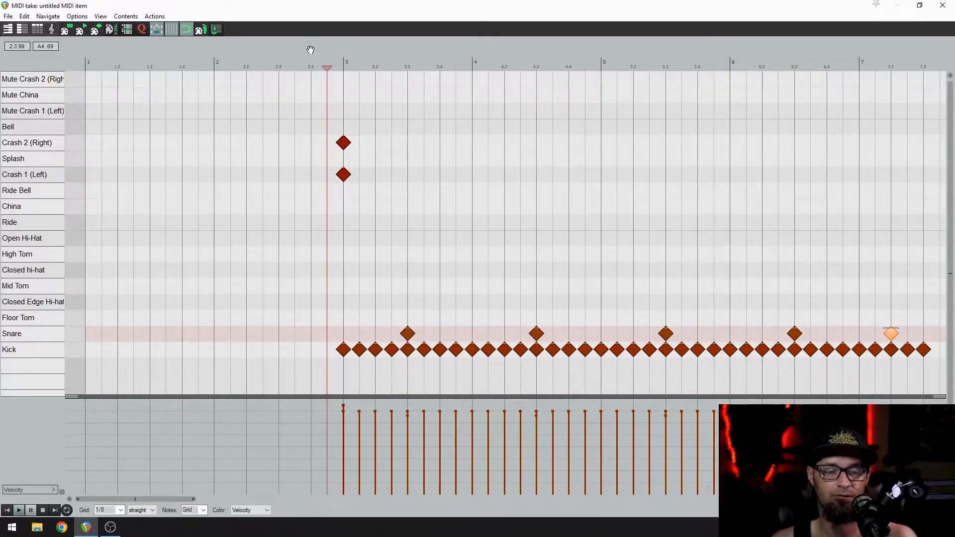
Set the grid to 1/4, paint China hits on every beat from 3.2 to 7.3 at velocity 114, and audition them
left_click(31, 210)
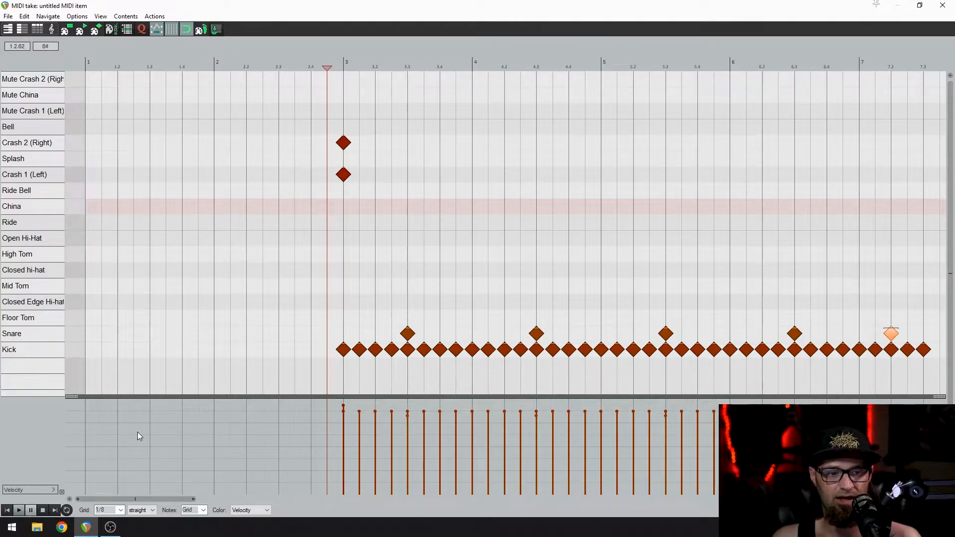
left_click(111, 510)
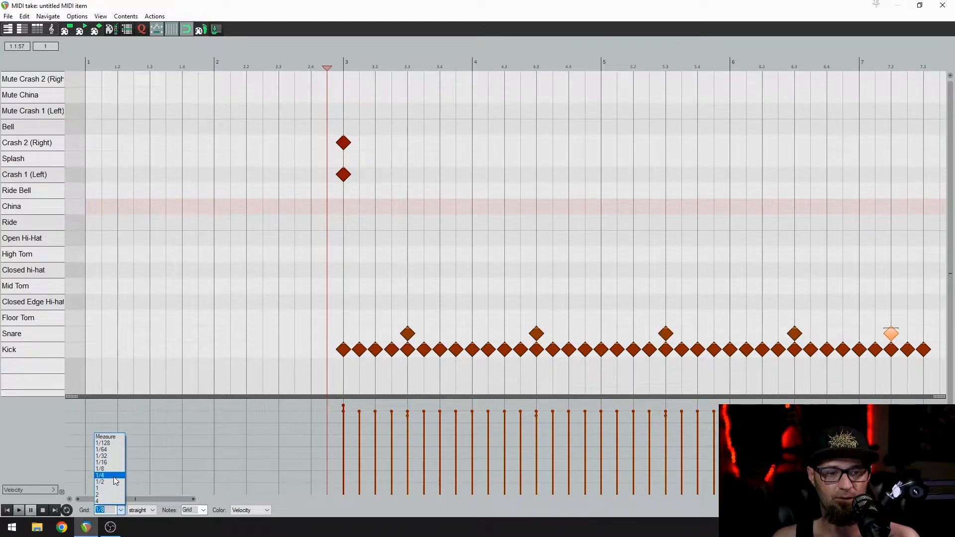
left_click(114, 475)
mouse_move(381, 199)
left_mouse_down()
mouse_move(762, 174)
mouse_move(929, 177)
mouse_move(927, 159)
mouse_move(743, 264)
mouse_move(371, 256)
left_mouse_up()
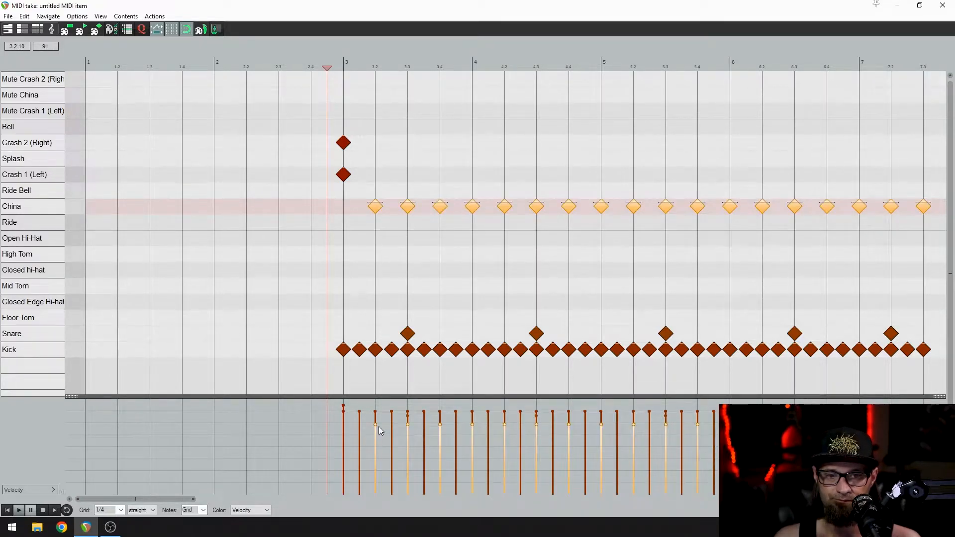
left_click_drag(375, 423, 375, 408)
key("space")
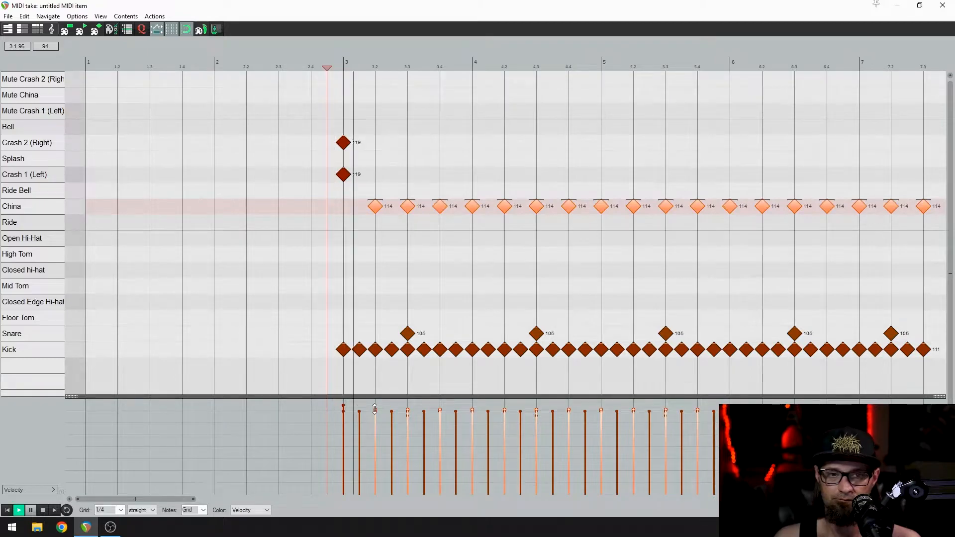
key("space")
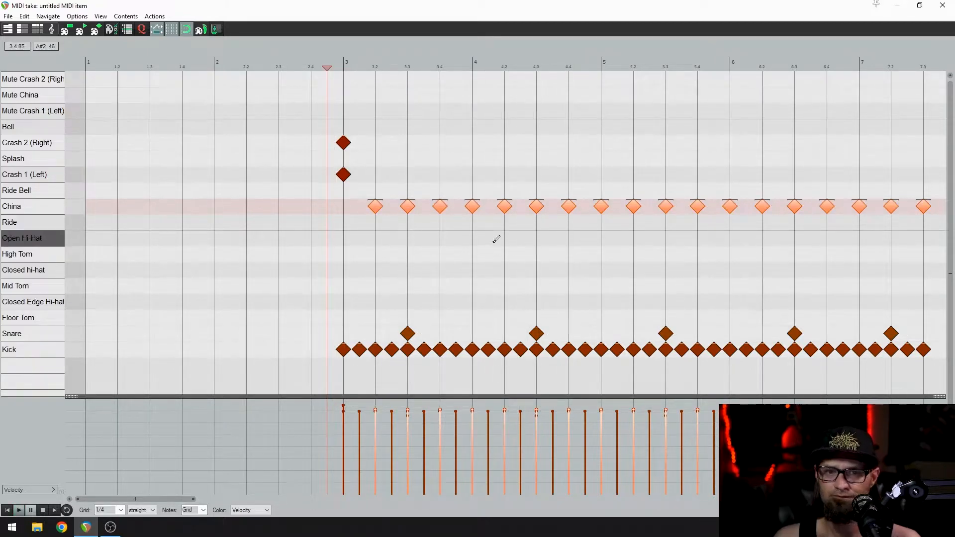
Remove the China hits on beats 2 and 4 so only beats 1 and 3 remain, and play back the beat
double_click(375, 206)
double_click(440, 205)
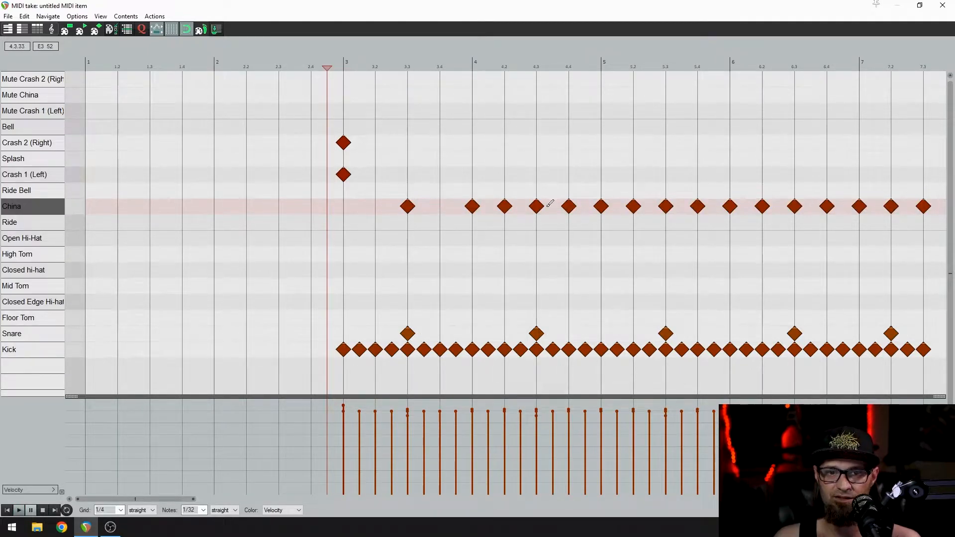
double_click(504, 206)
double_click(569, 206)
double_click(633, 206)
left_click(697, 206)
double_click(697, 206)
double_click(762, 206)
double_click(826, 205)
double_click(890, 206)
key("space")
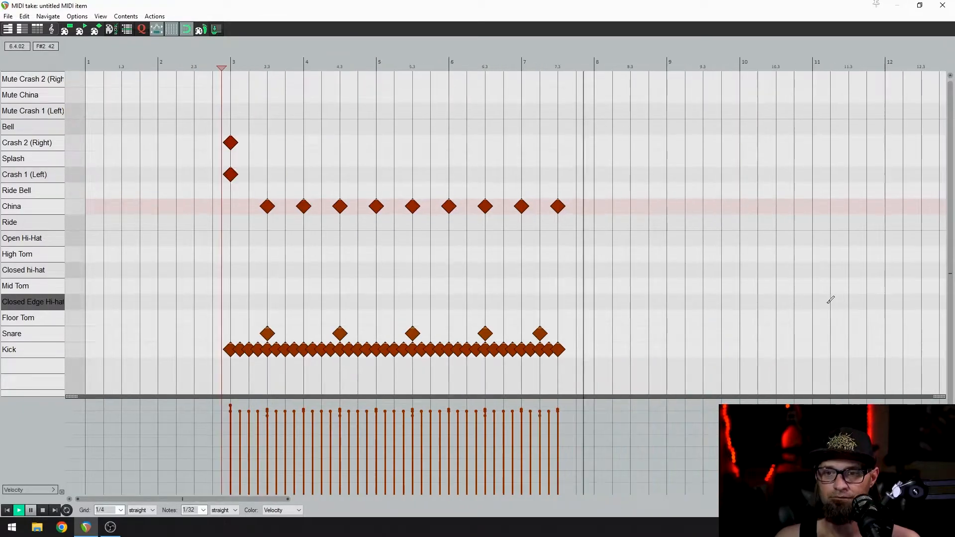
scroll(827, 298, "down", 3)
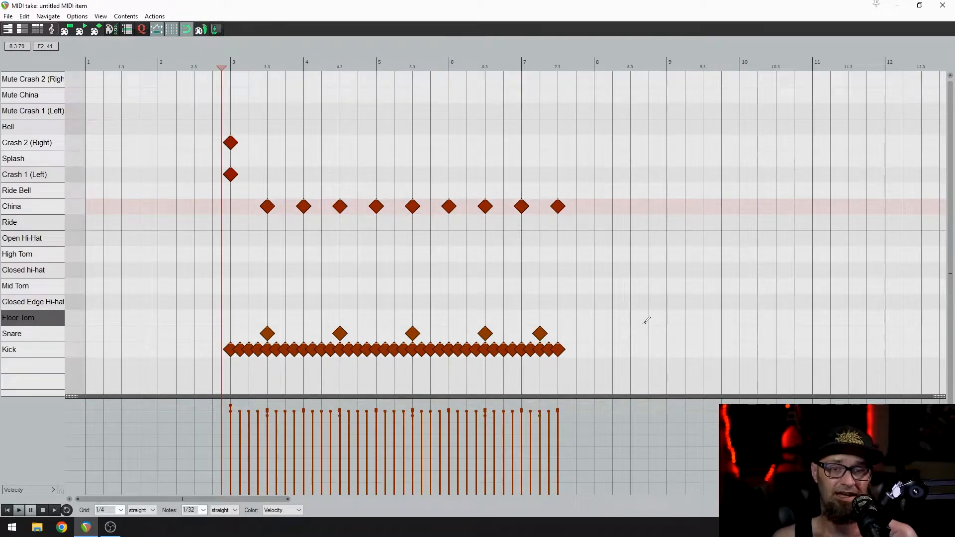
Select the whole drum pattern, crashes, China, snare and kick, and delete it
left_click_drag(589, 358, 218, 119)
key("Delete")
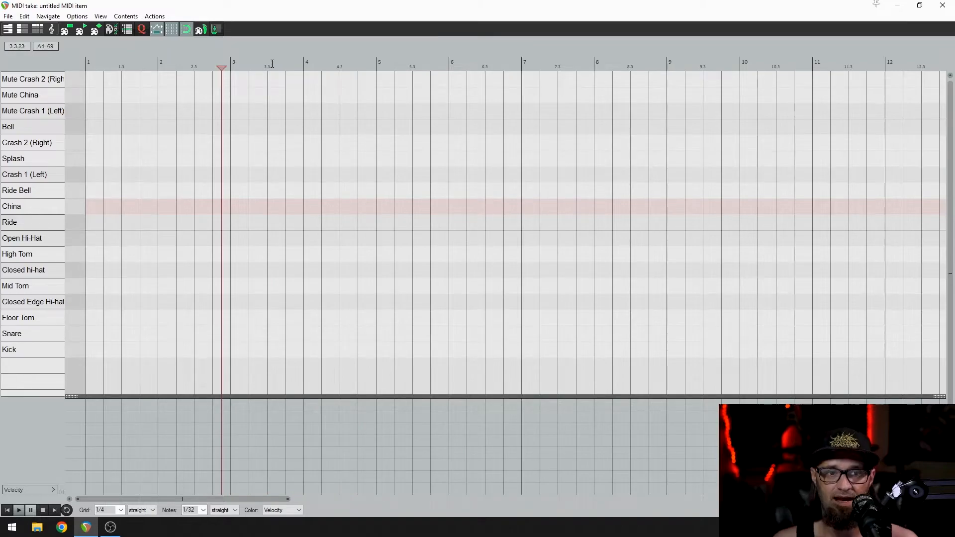
scroll(410, 254, "up", 3)
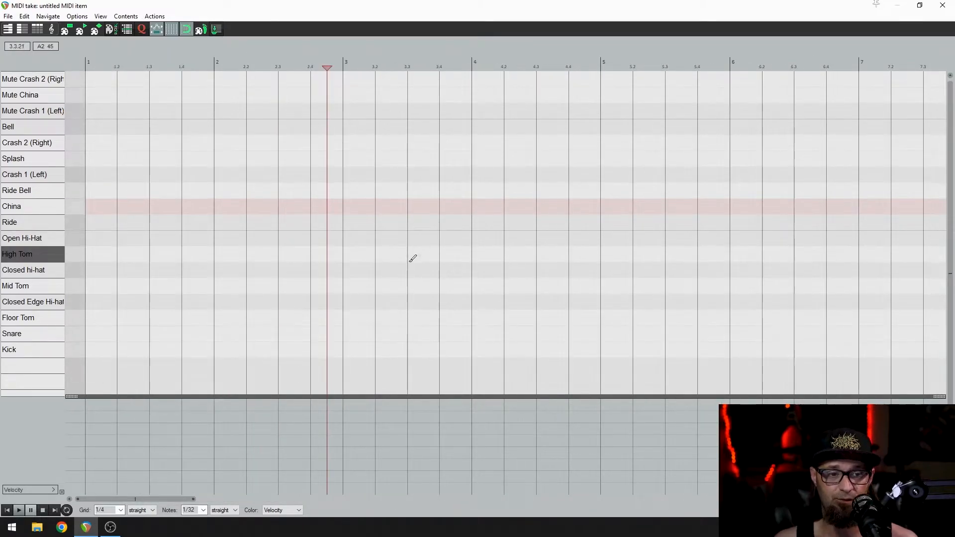
Set the grid to 1/16 and make the note length follow the grid
left_click(121, 511)
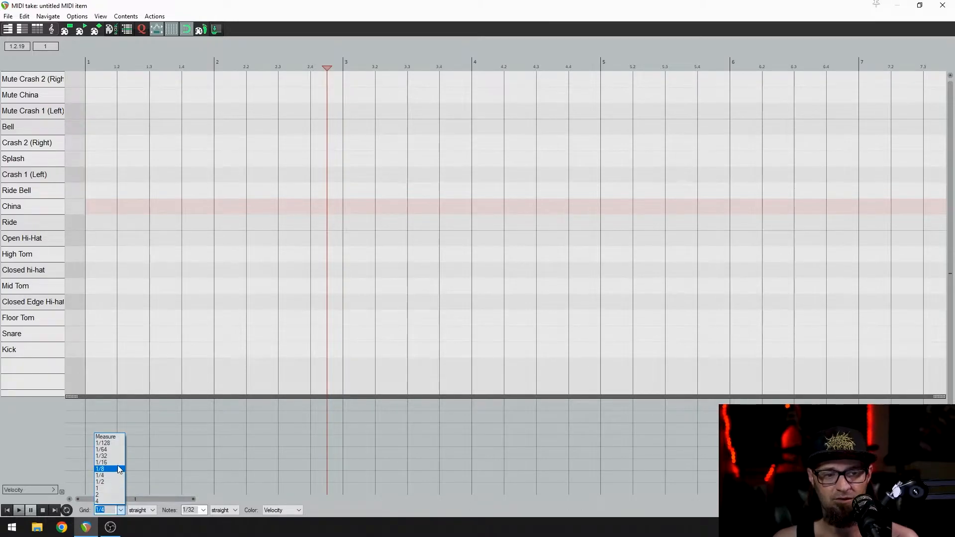
left_click(117, 463)
left_click(205, 511)
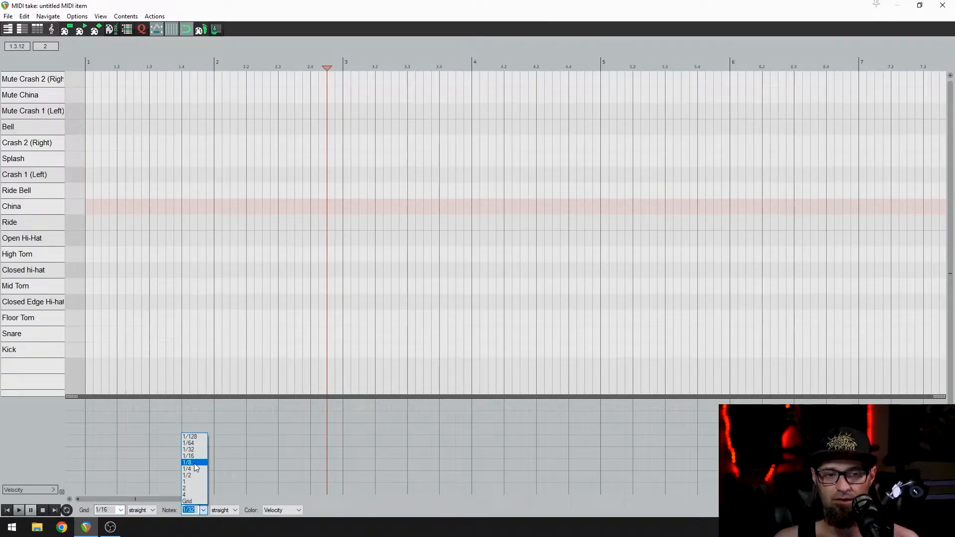
left_click(194, 501)
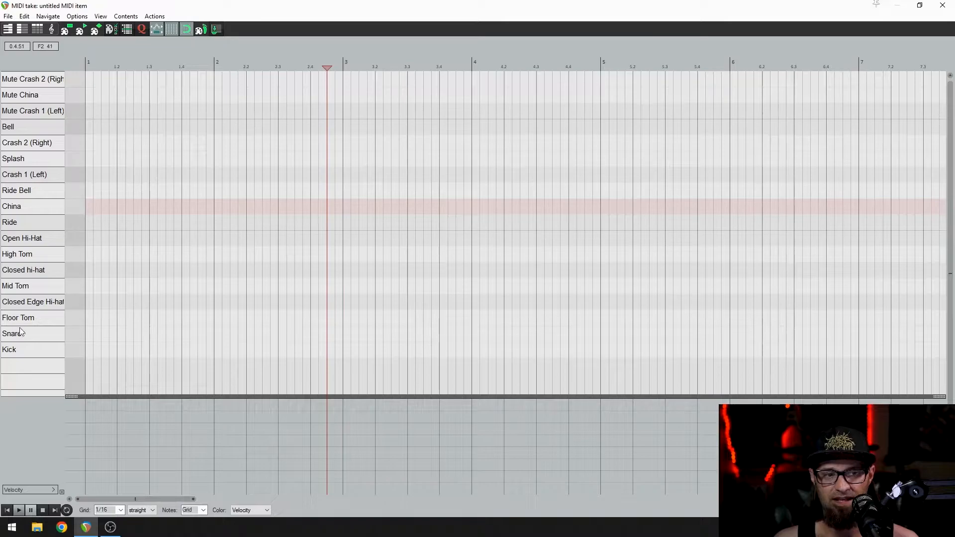
Set the grid to 1/8, paint kicks on every grid line from bar 3 to 7.3, and raise their velocity to 111
left_click(120, 512)
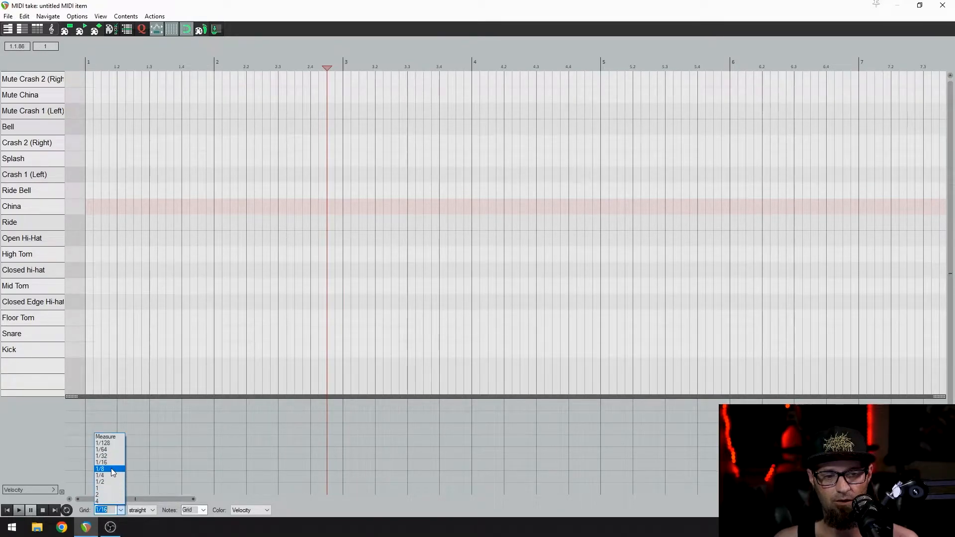
left_click(112, 470)
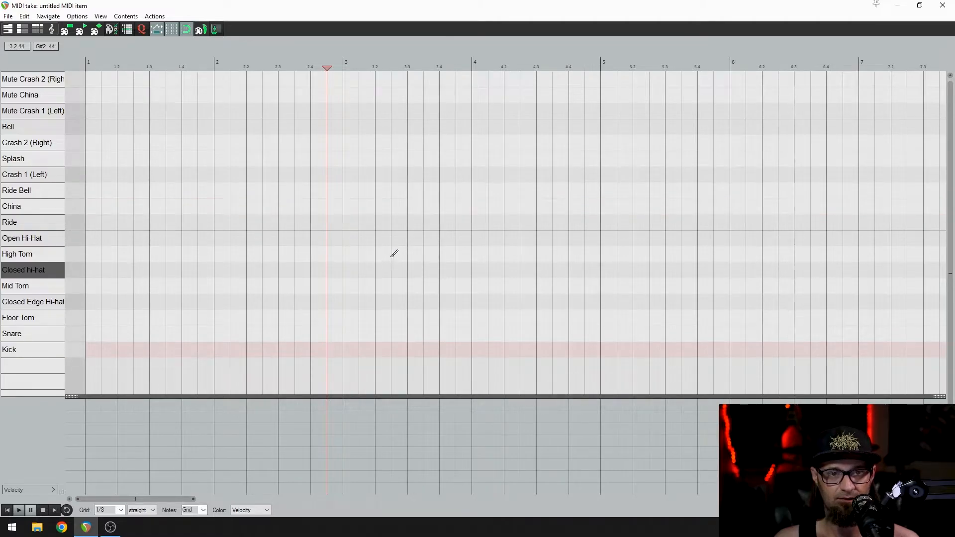
mouse_move(346, 348)
left_mouse_down()
mouse_move(924, 348)
mouse_move(890, 358)
mouse_move(453, 362)
mouse_move(329, 354)
left_mouse_up()
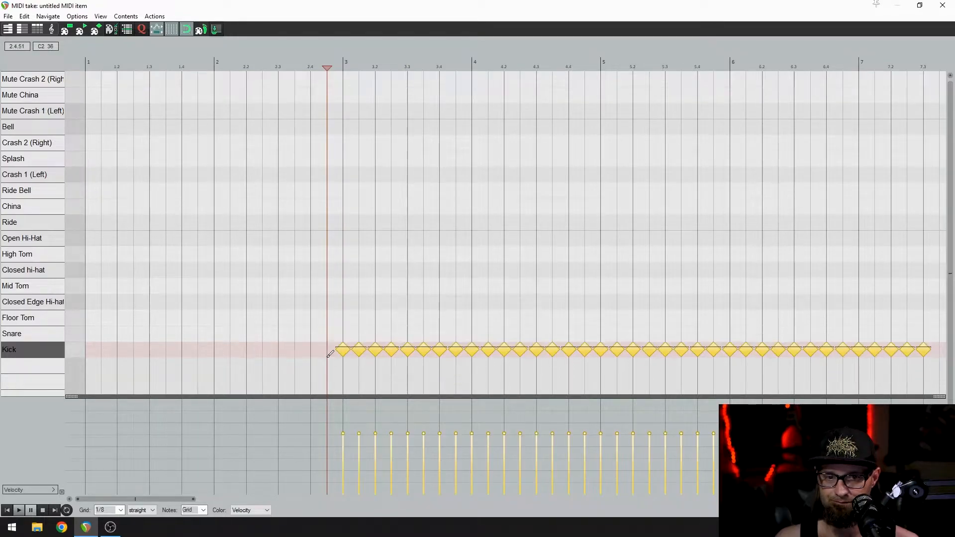
left_click_drag(359, 435, 359, 411)
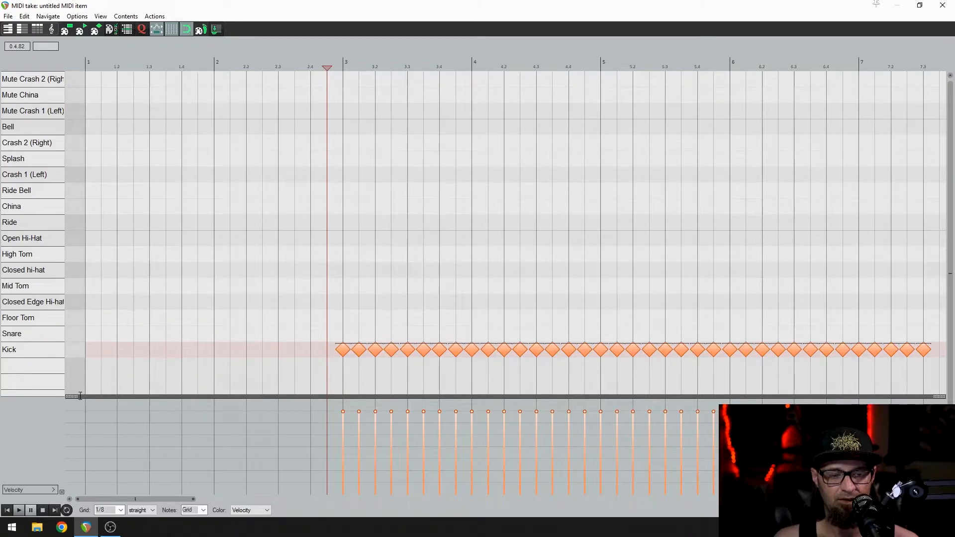
Set the grid to 1/16 and place snare hits midway between the kicks from bar 3 to just after the start of bar 4
left_click(116, 509)
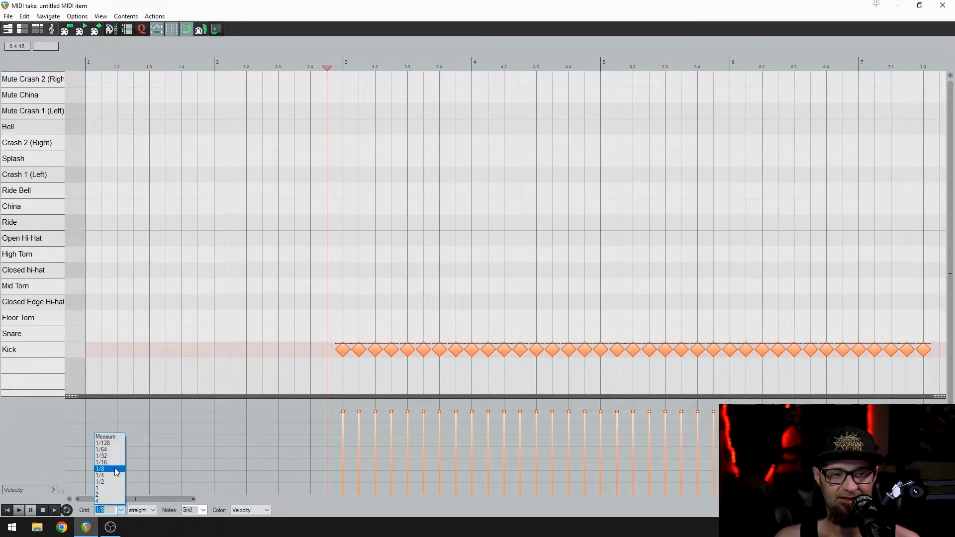
left_click(116, 463)
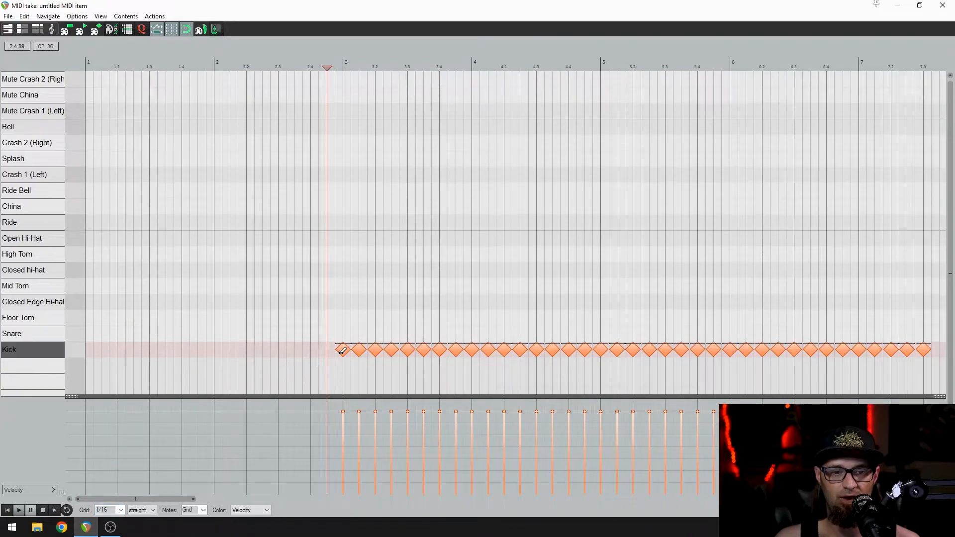
scroll(547, 299, "up", 3)
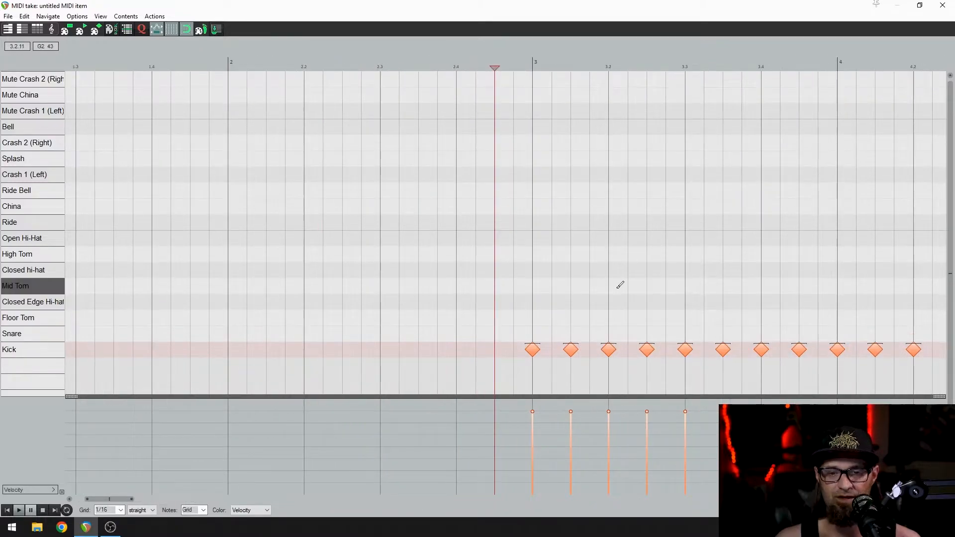
left_click(551, 333)
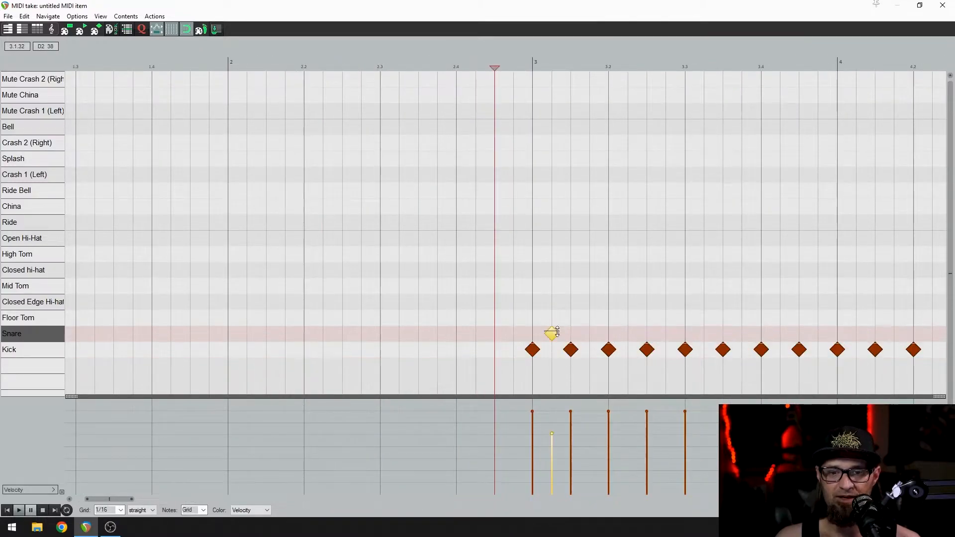
left_click(589, 333)
left_click(628, 333)
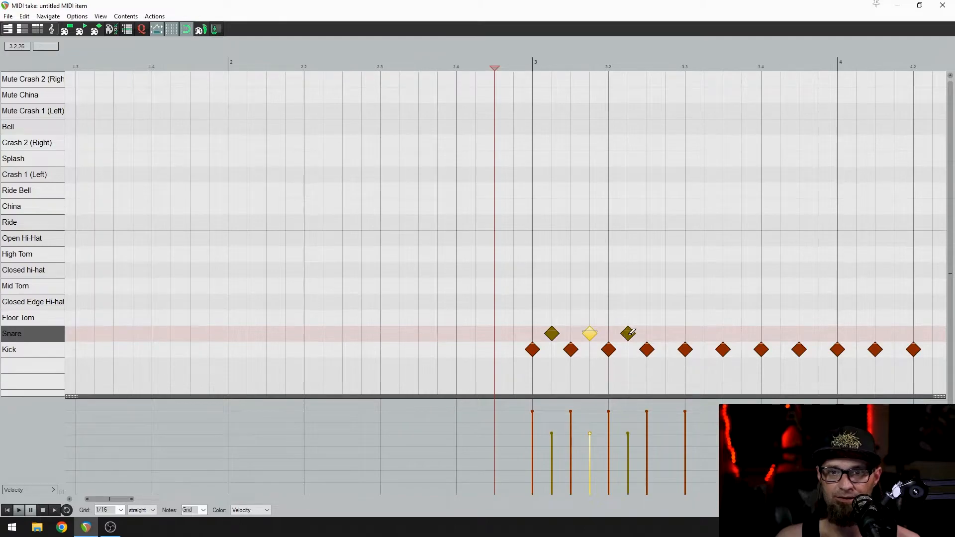
left_click(665, 334)
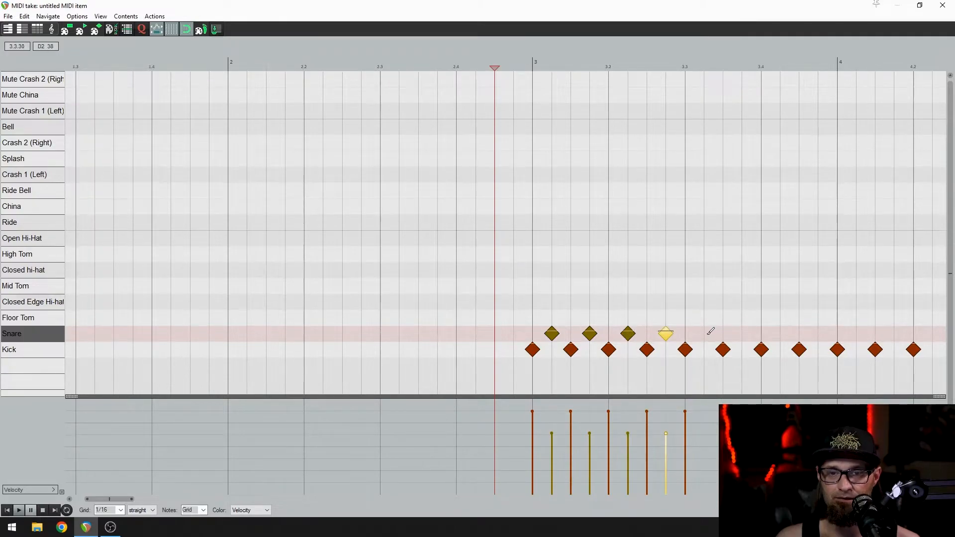
left_click(703, 333)
left_click(741, 333)
left_click(779, 333)
left_click(818, 332)
left_click(864, 332)
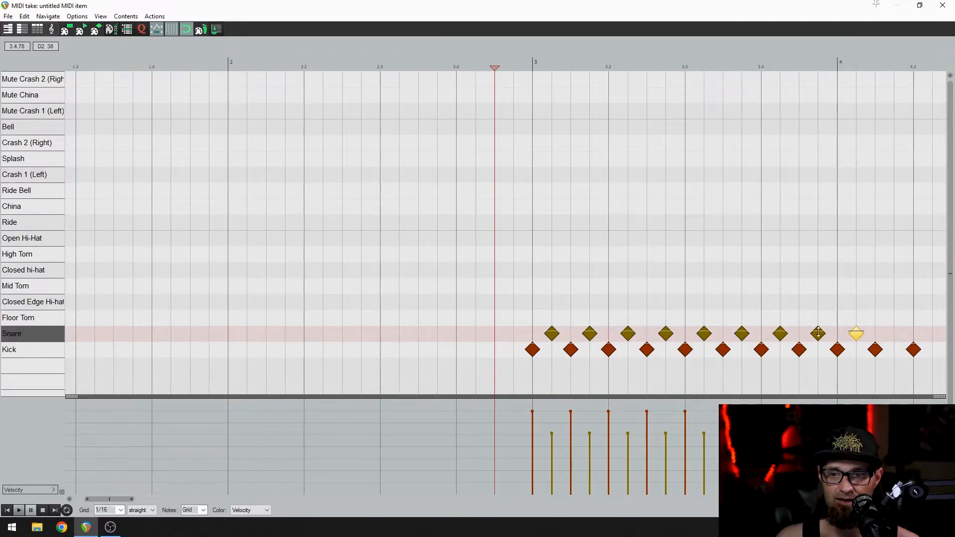
Continue the snare hits between the kicks through the rest of bar 4 and up to just before 5.4
left_click_drag(116, 499, 143, 499)
left_click(448, 333)
left_click(485, 334)
left_click(523, 333)
left_click(561, 334)
left_click(599, 333)
left_click(646, 334)
left_click(680, 331)
left_click(719, 332)
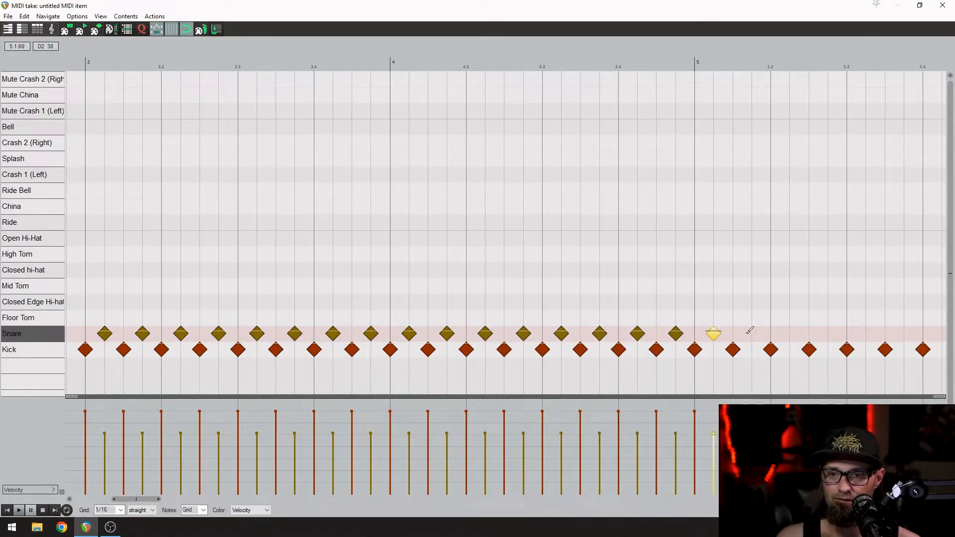
left_click(755, 332)
left_click(792, 332)
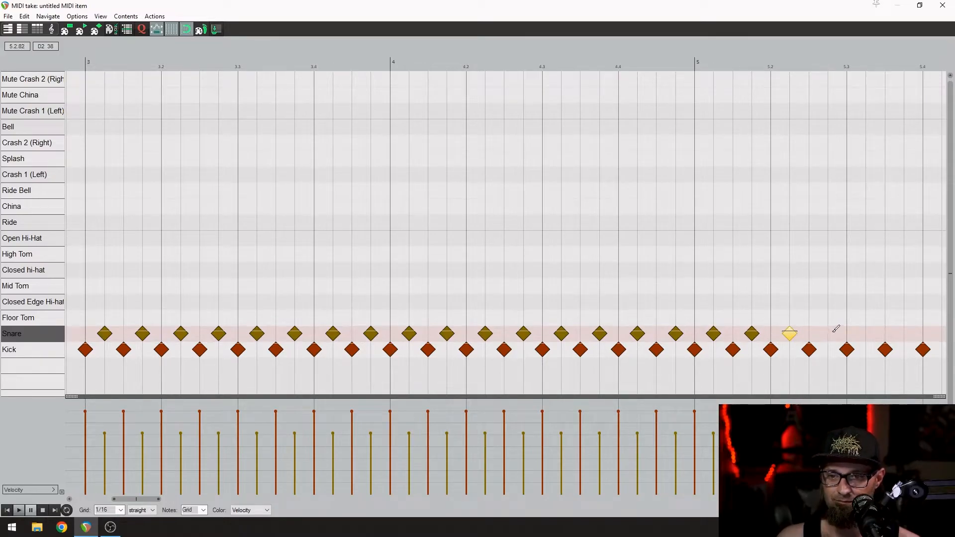
left_click(829, 332)
left_click(867, 332)
left_click(906, 332)
scroll(906, 332, "down", 1)
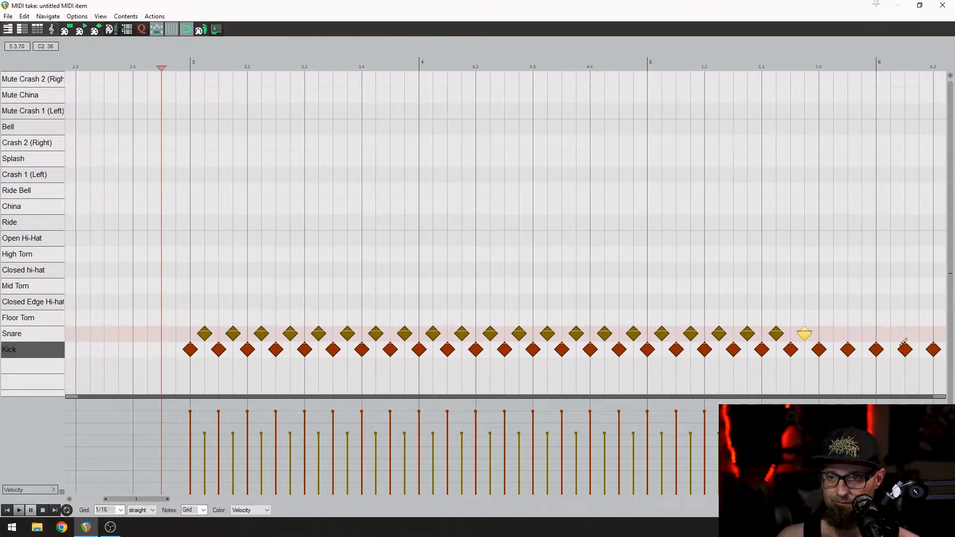
Add snare hits between the kicks from 5.4 to just after 6.2
left_click(835, 332)
left_click(864, 332)
left_click(892, 332)
left_click(919, 332)
scroll(919, 331, "down", 1)
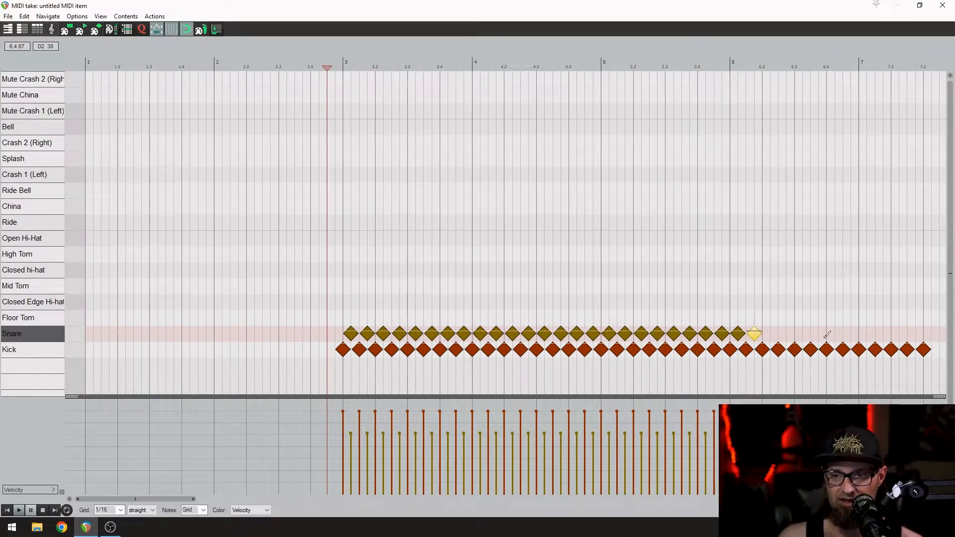
left_click(773, 331)
scroll(799, 331, "up", 2)
scroll(822, 334, "down", 2)
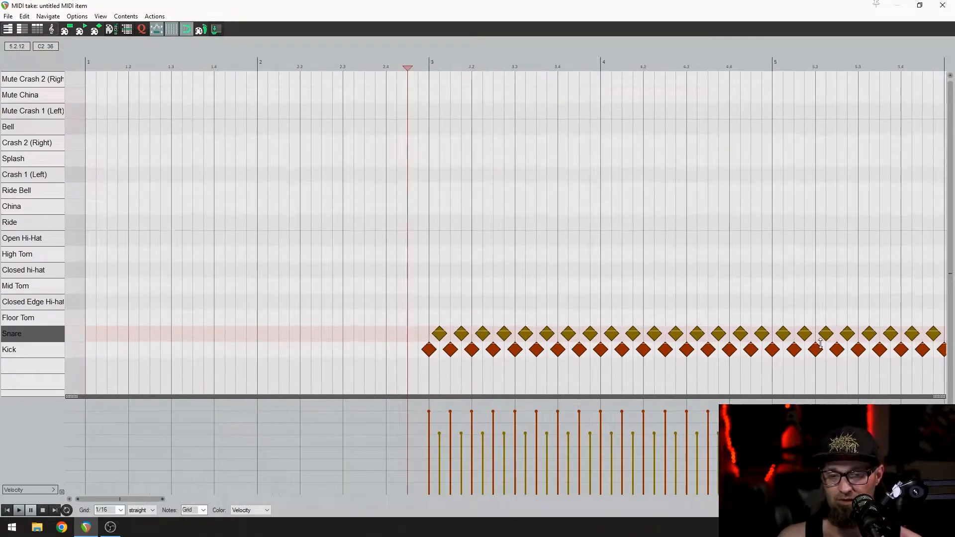
Fill the remaining gaps between the kicks in bar 6 with snare hits
left_click_drag(127, 500, 180, 503)
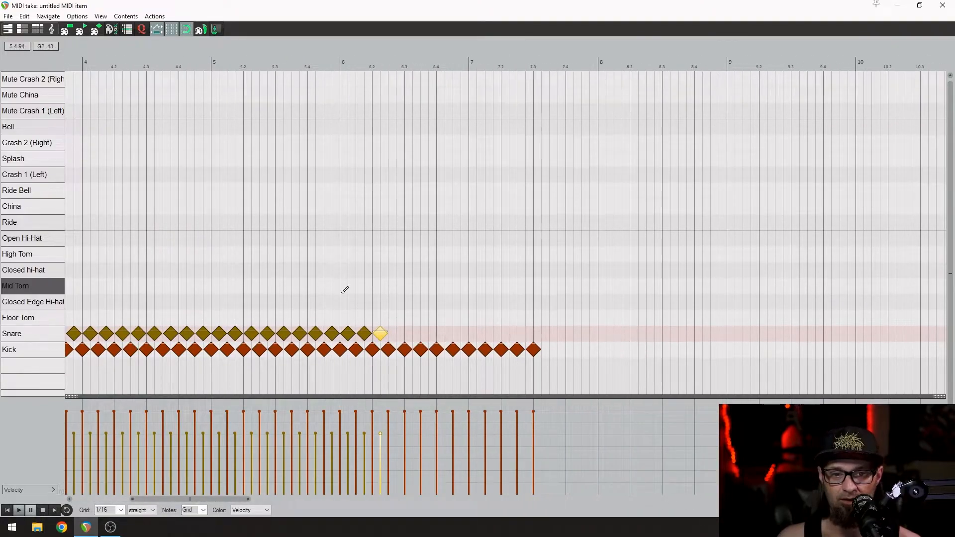
scroll(630, 243, "up", 4)
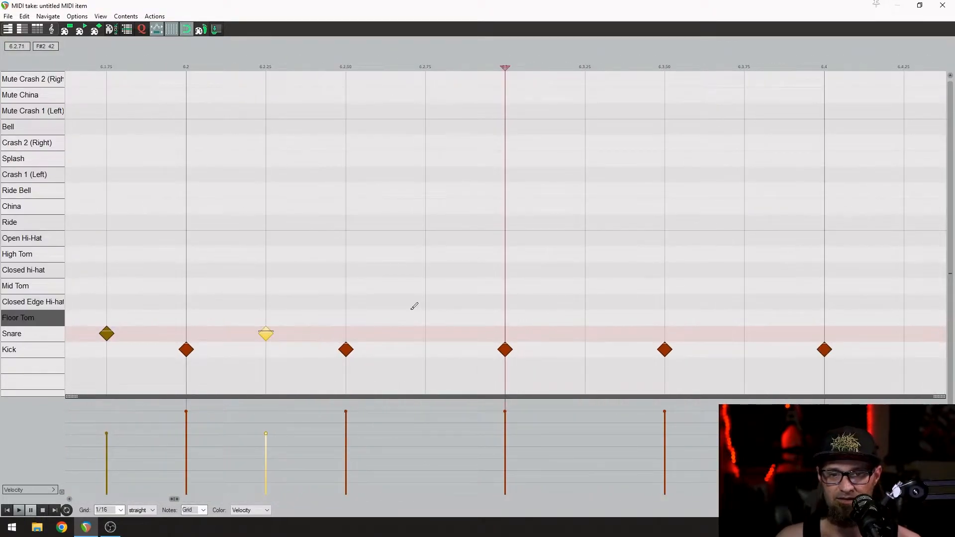
scroll(473, 326, "down", 1)
left_click(550, 333)
left_click(639, 333)
left_click(730, 333)
left_click(820, 333)
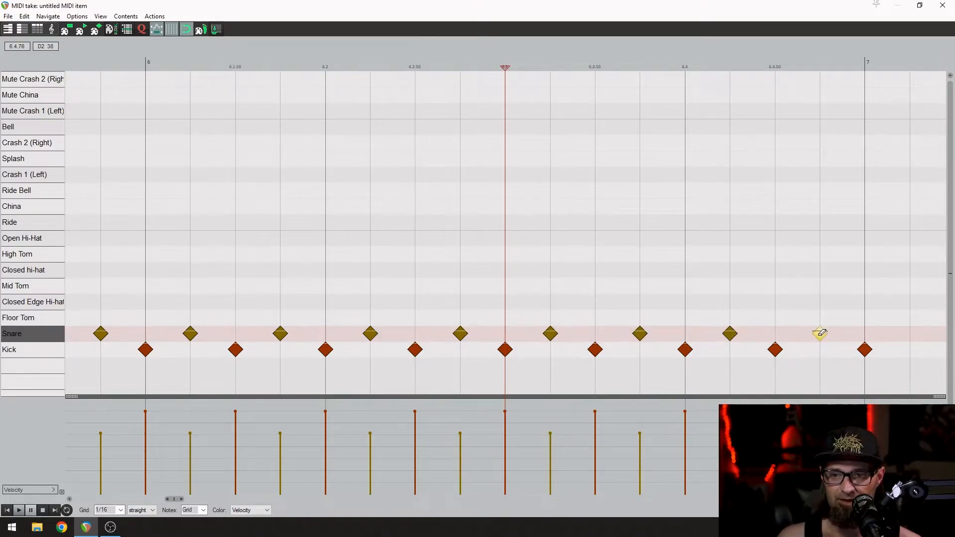
Finish the alternating snare hits between the kicks from bar 7 to just before 7.3
scroll(815, 333, "down", 6)
scroll(716, 324, "up", 5)
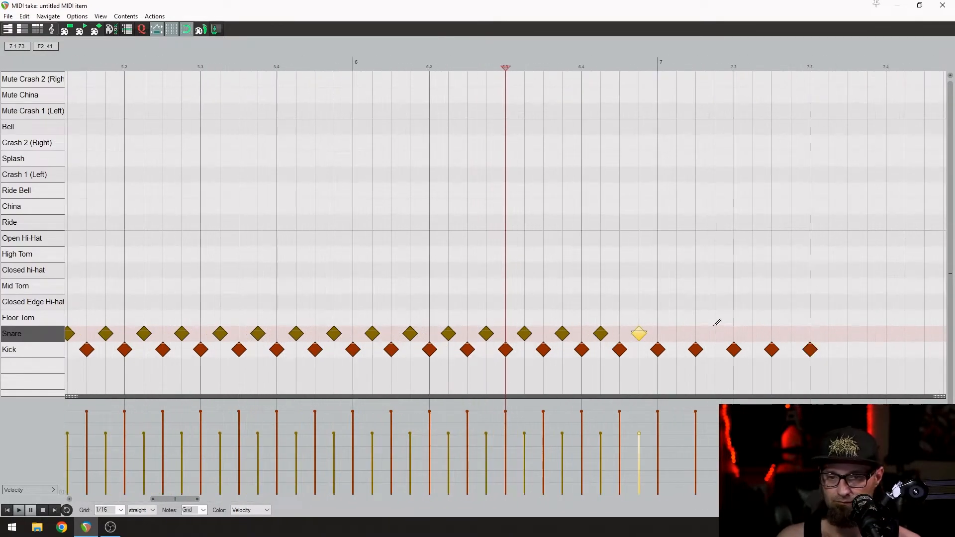
left_click(686, 333)
left_click(715, 333)
left_click(753, 333)
left_click(791, 334)
scroll(806, 305, "down", 4)
Select all the snare hits and raise their velocity to 114
left_click_drag(657, 311, 161, 343)
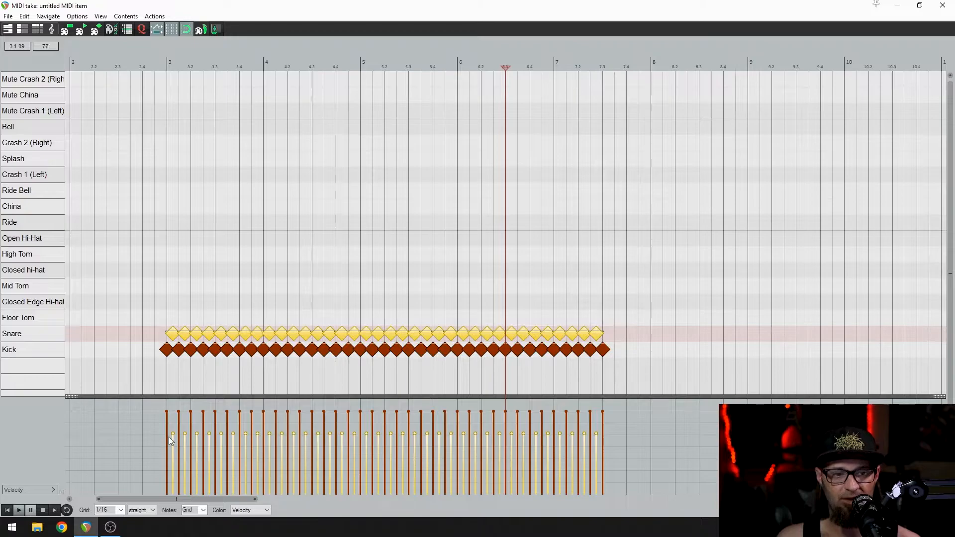
left_click_drag(173, 433, 173, 409)
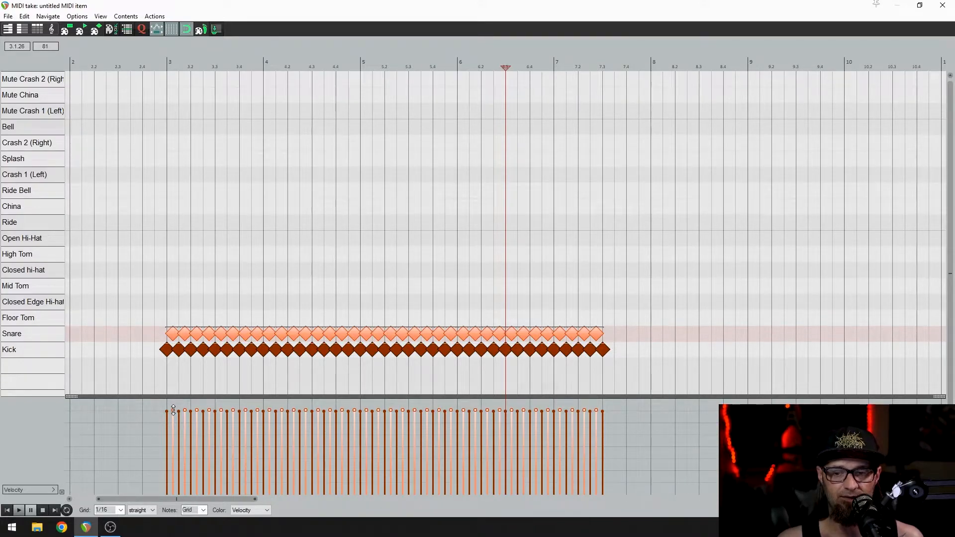
left_click_drag(173, 411, 173, 416)
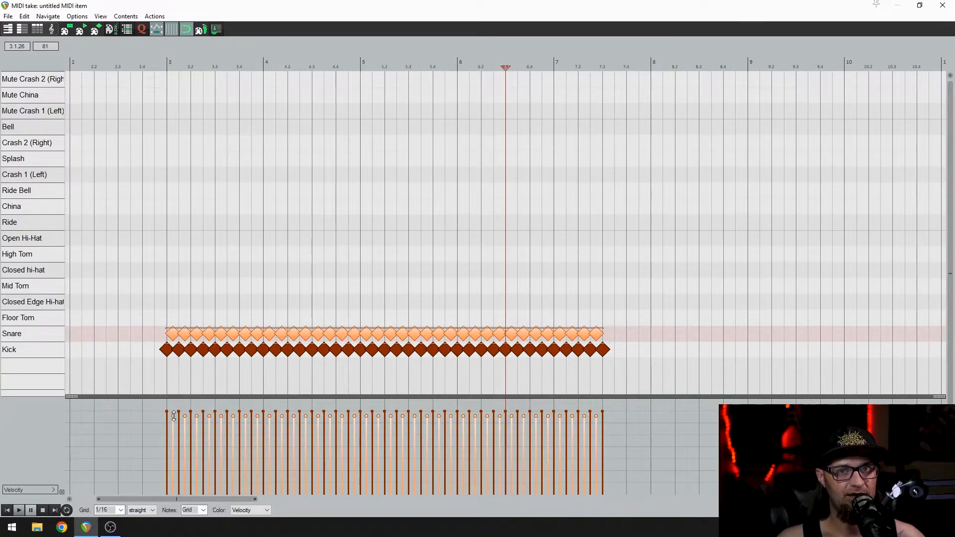
left_click_drag(174, 412, 176, 409)
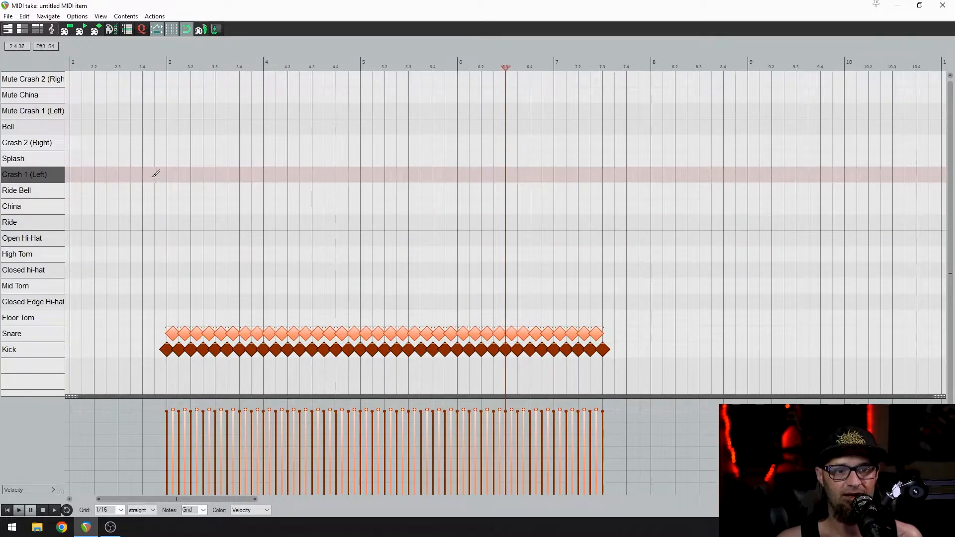
Add a Crash 1 (Left) hit at the start of bar 3 with velocity 116
left_click(170, 174)
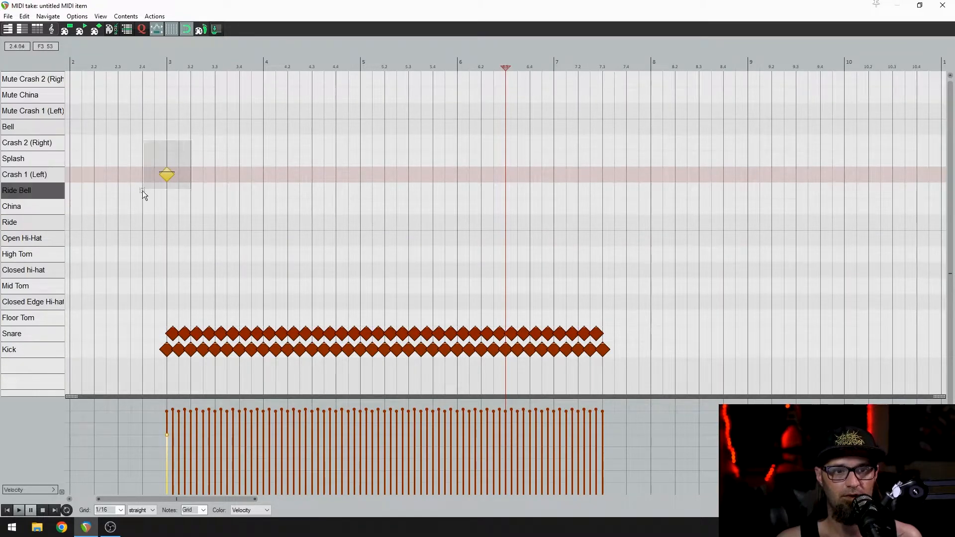
left_click_drag(166, 437, 167, 408)
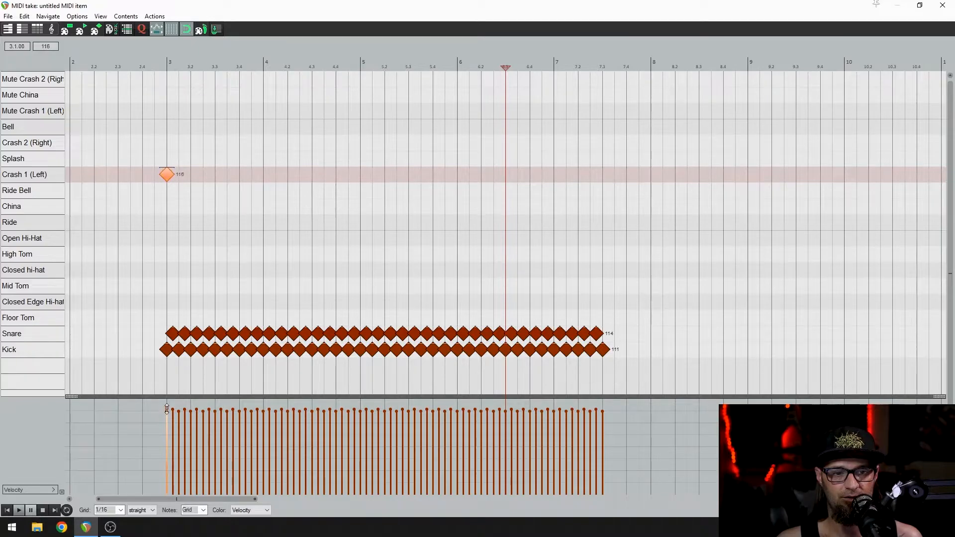
left_click(184, 65)
scroll(334, 197, "up", 3)
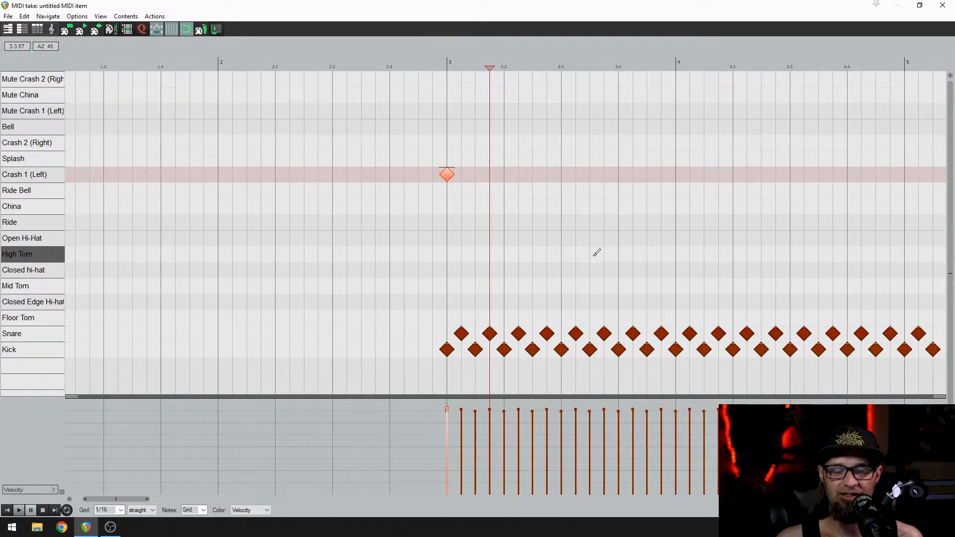
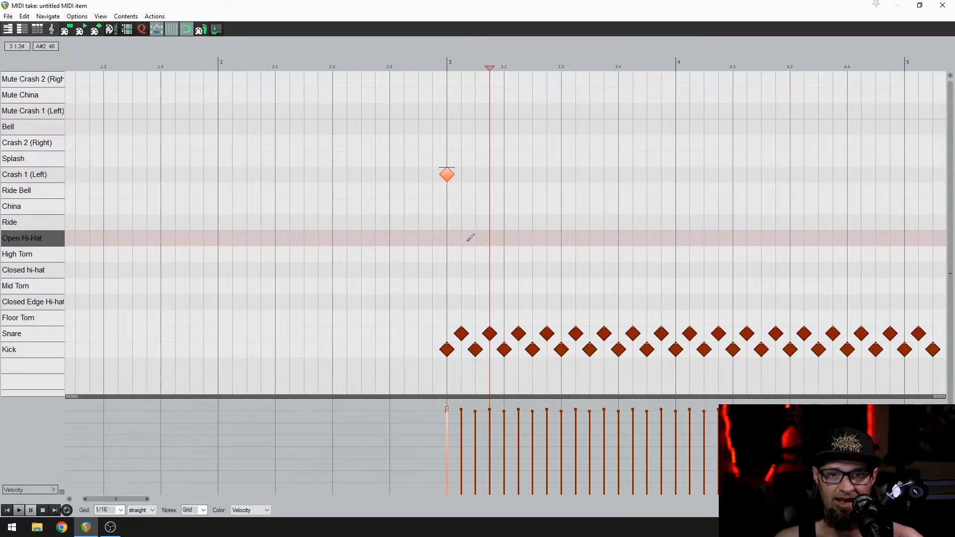
Set the grid to 1/8, paint open hi-hats on every kick after the crash, and delete the surplus hits beyond 7.3
left_click(121, 510)
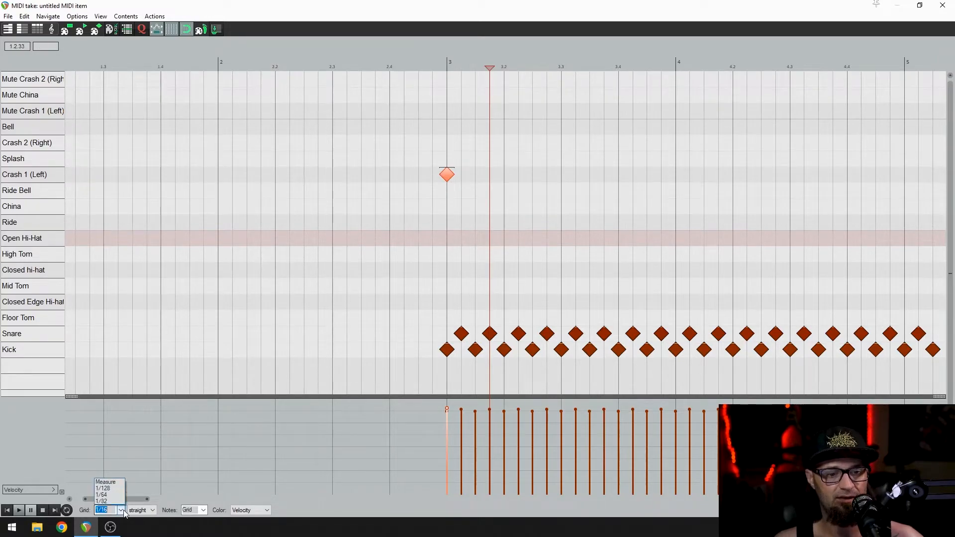
left_click(117, 468)
scroll(532, 284, "down", 4)
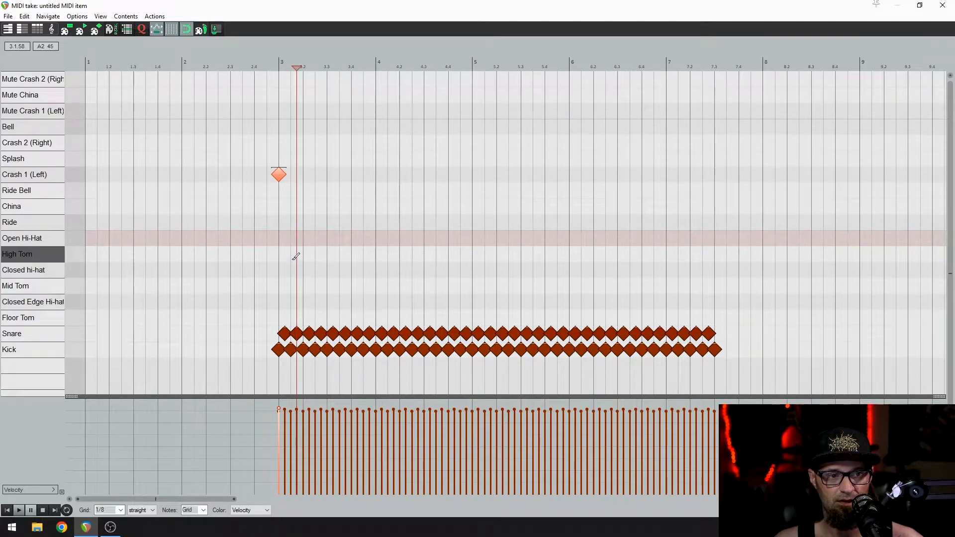
scroll(299, 238, "up", 3)
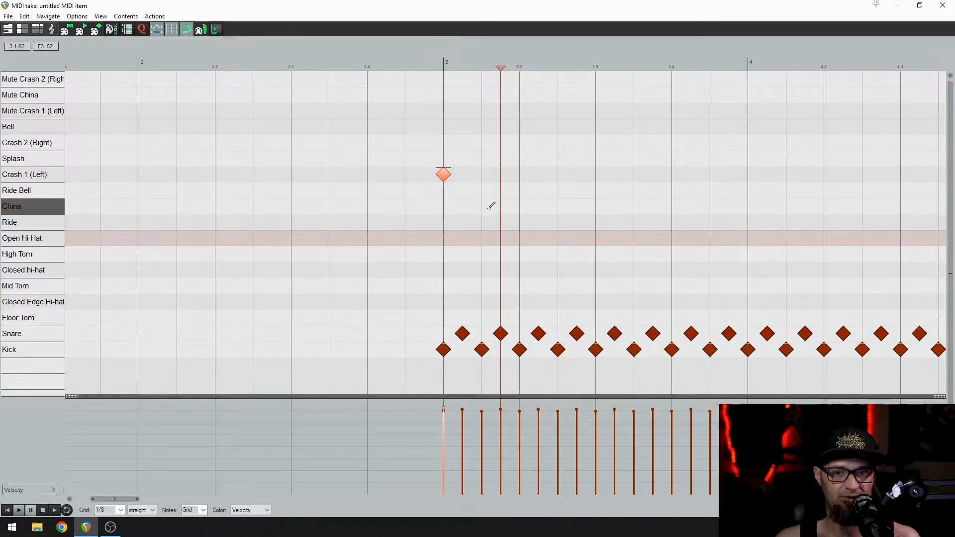
scroll(486, 235, "down", 3)
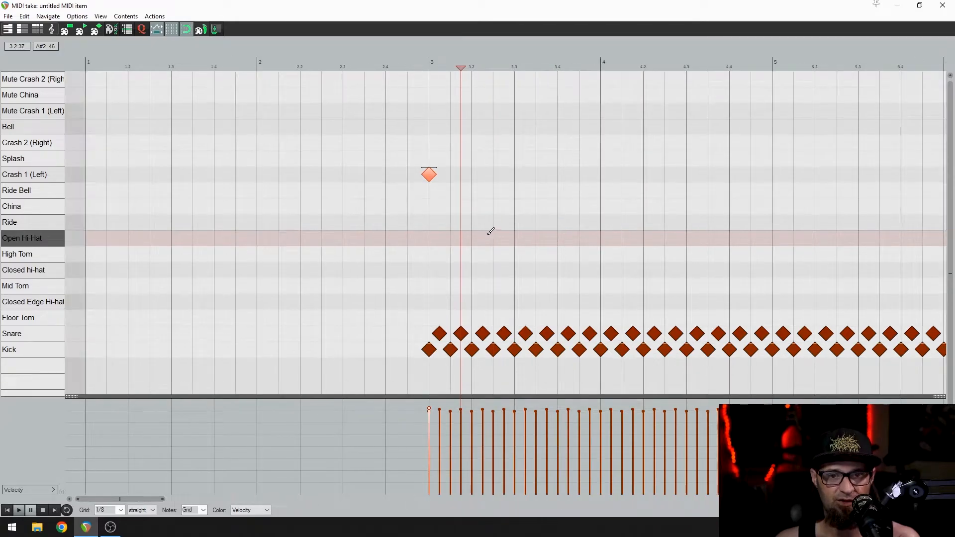
mouse_move(453, 233)
left_mouse_down()
mouse_move(952, 231)
mouse_move(835, 255)
left_mouse_up()
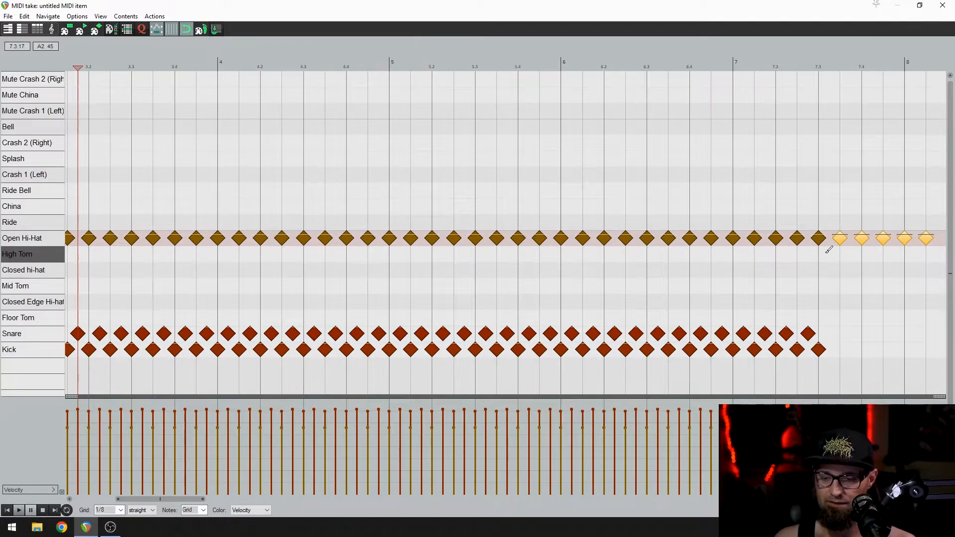
key("Delete")
Raise the velocity of the open hi-hats to about the kicks' level and play the pattern from shortly before bar 3
left_click_drag(875, 198, 349, 276)
left_click_drag(430, 427, 431, 411)
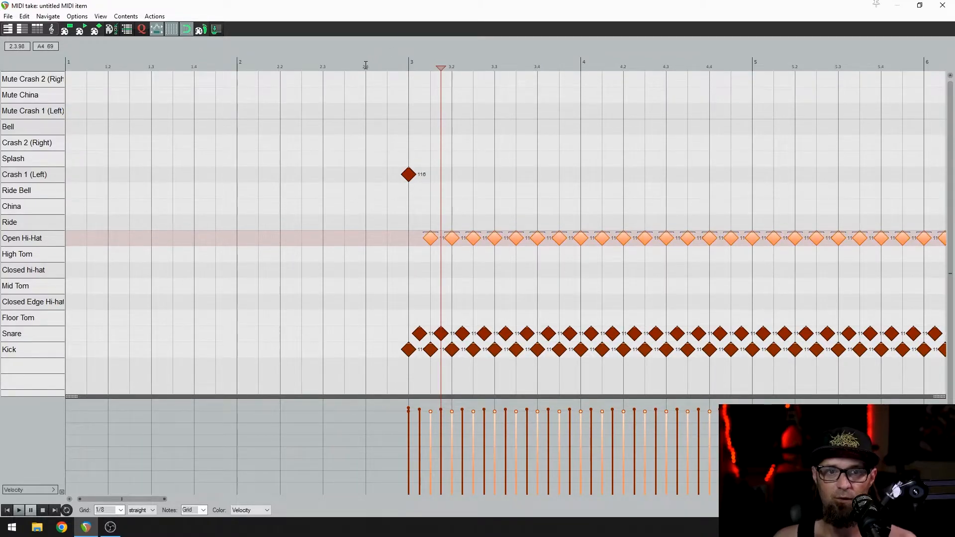
left_click(366, 61)
scroll(423, 145, "down", 5)
key("space")
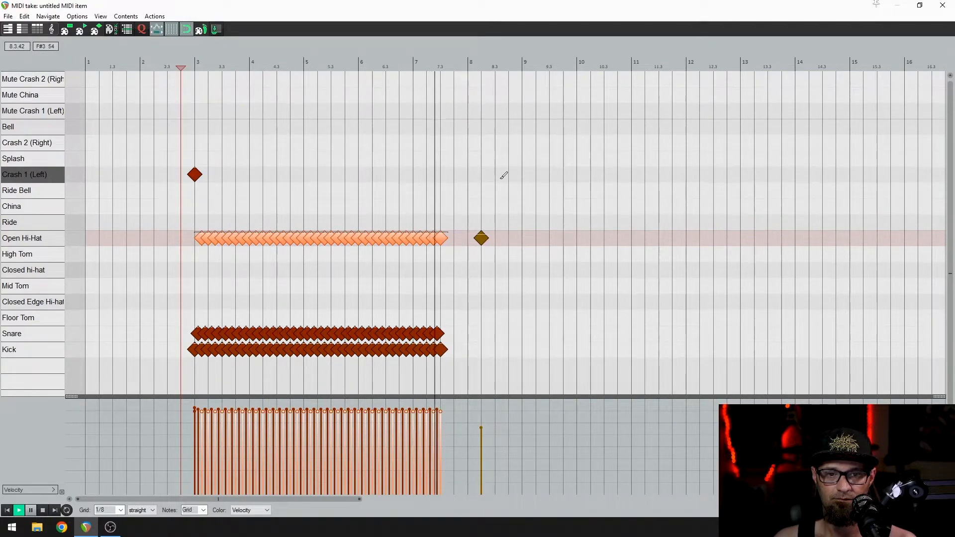
Stop playback and delete the stray open hi-hat hit shortly after the start of bar 8
key("space")
left_click(481, 238)
key("Delete")
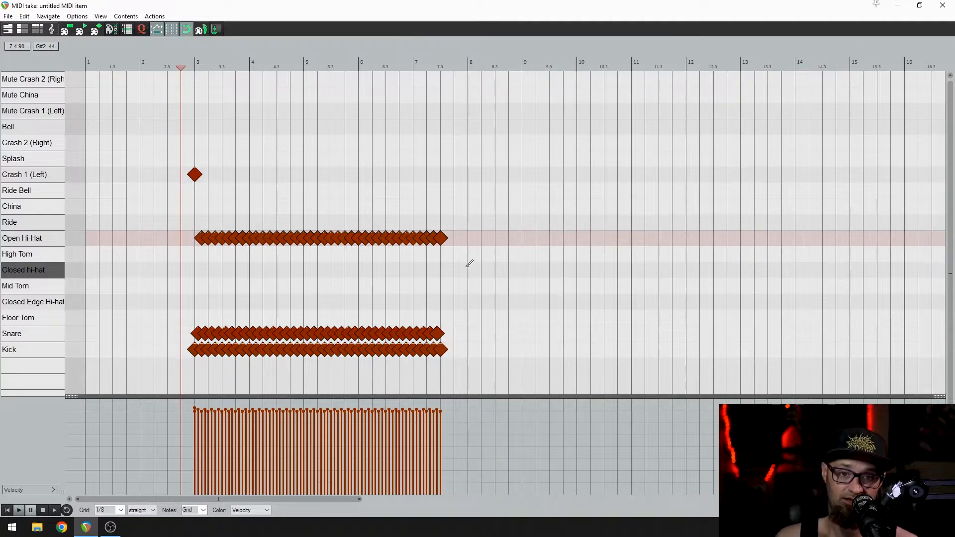
Slightly lower the velocity of all kick, snare and open hi-hat hits together and play the pattern from just before bar 3
left_click_drag(519, 215, 184, 360)
scroll(417, 421, "up", 4)
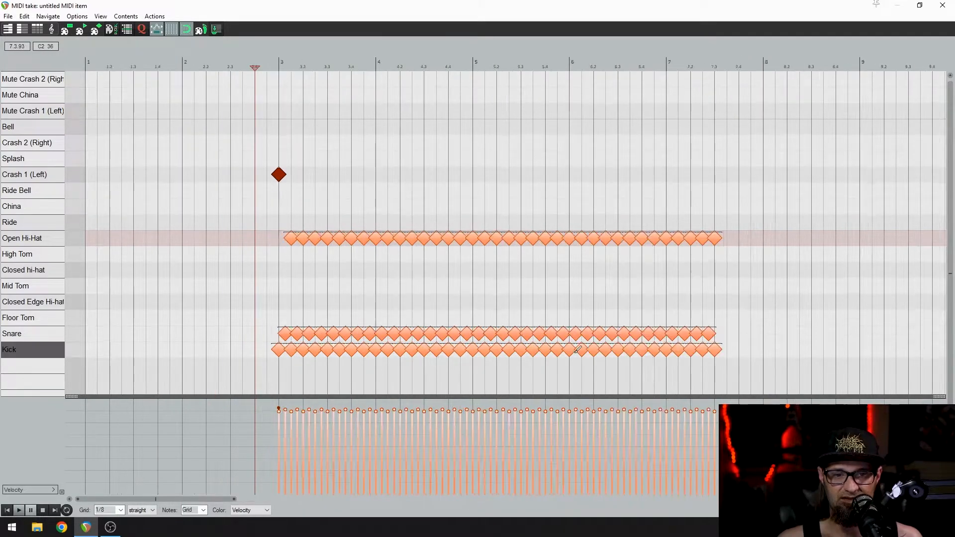
left_click_drag(401, 411, 401, 415)
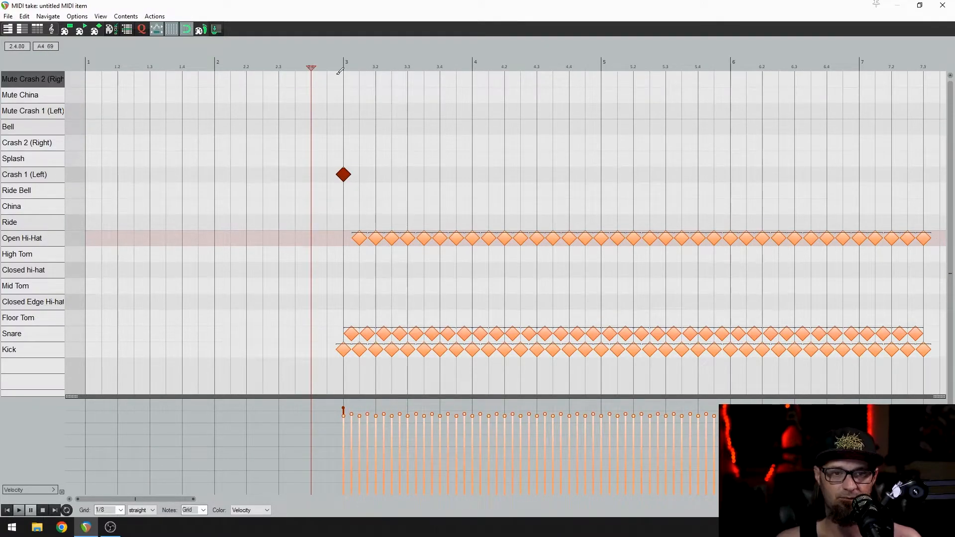
left_click(326, 68)
key("space")
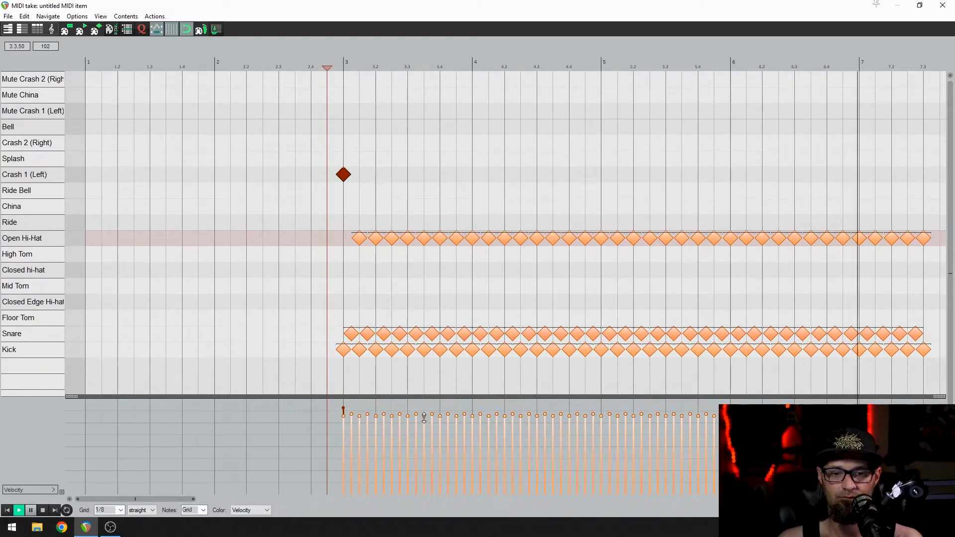
key("space")
Play the blast beat from shortly before bar 6 and from shortly before bar 7
scroll(780, 296, "down", 3)
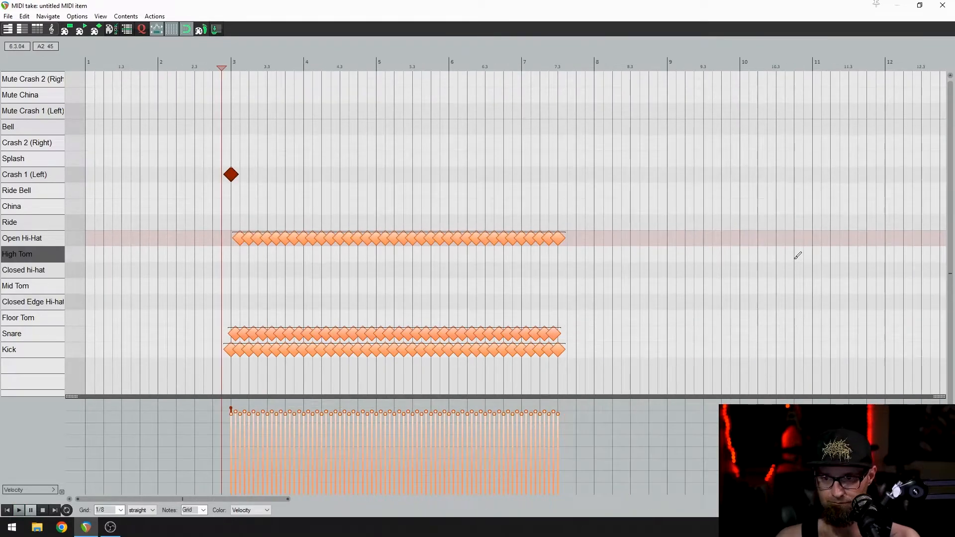
left_click(444, 63)
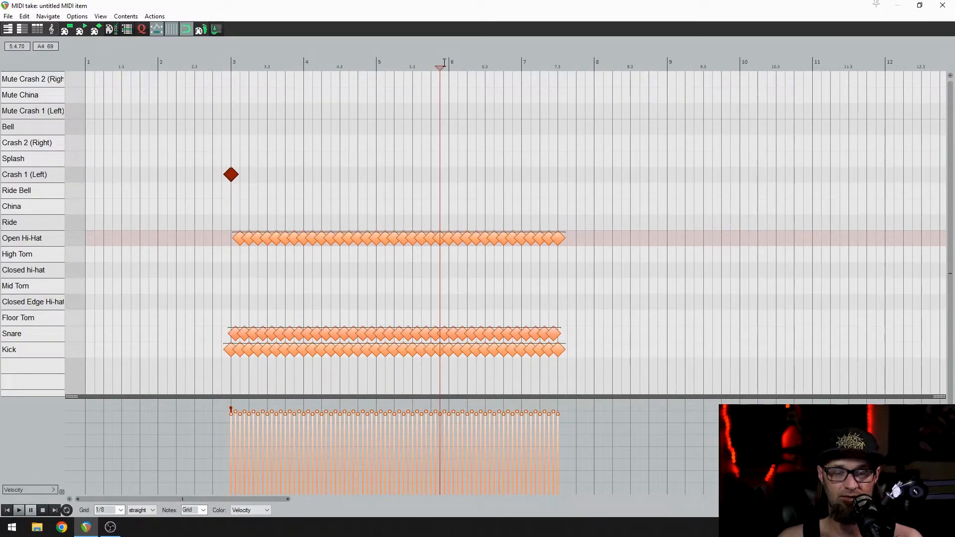
scroll(476, 54, "up", 2)
scroll(619, 71, "up", 2)
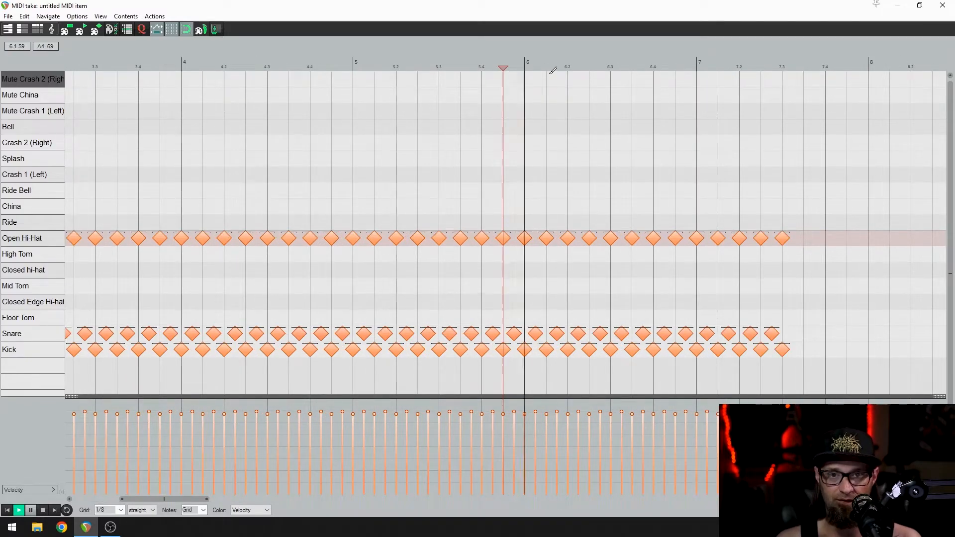
key("space")
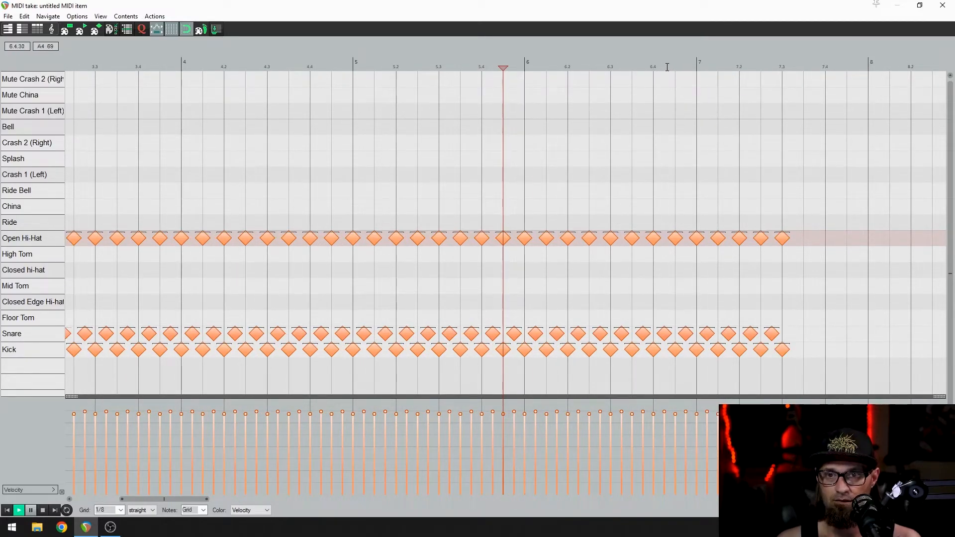
left_click(652, 67)
key("space")
Replace the open hi-hat at the start of bar 7 with a Crash 1 (Left) hit, raise its velocity and audition it
left_click(696, 67)
left_click(696, 240)
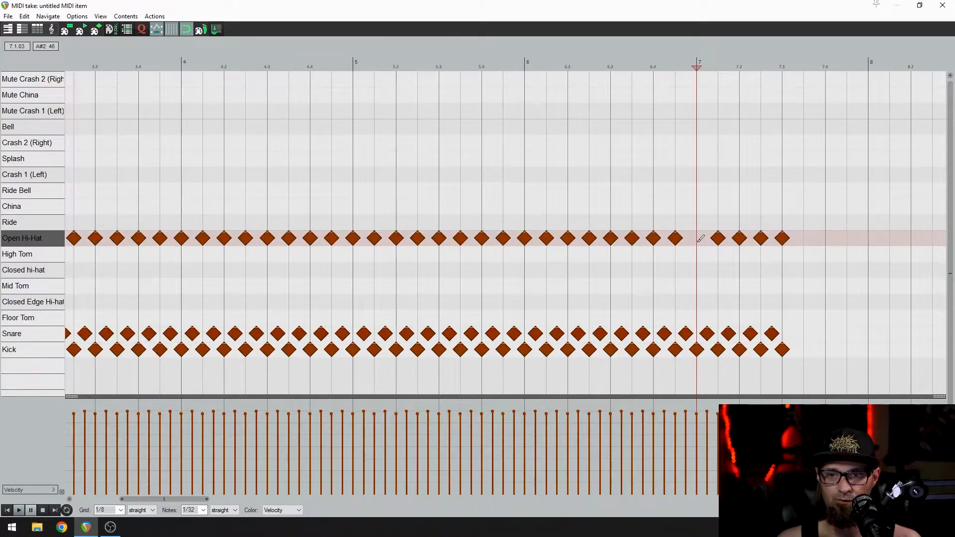
left_click(696, 174)
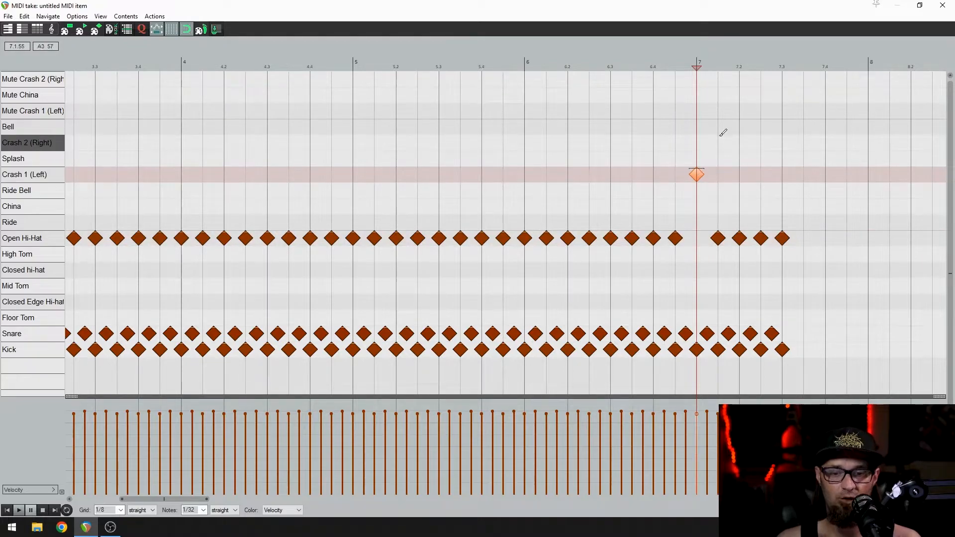
left_click_drag(696, 414, 696, 407)
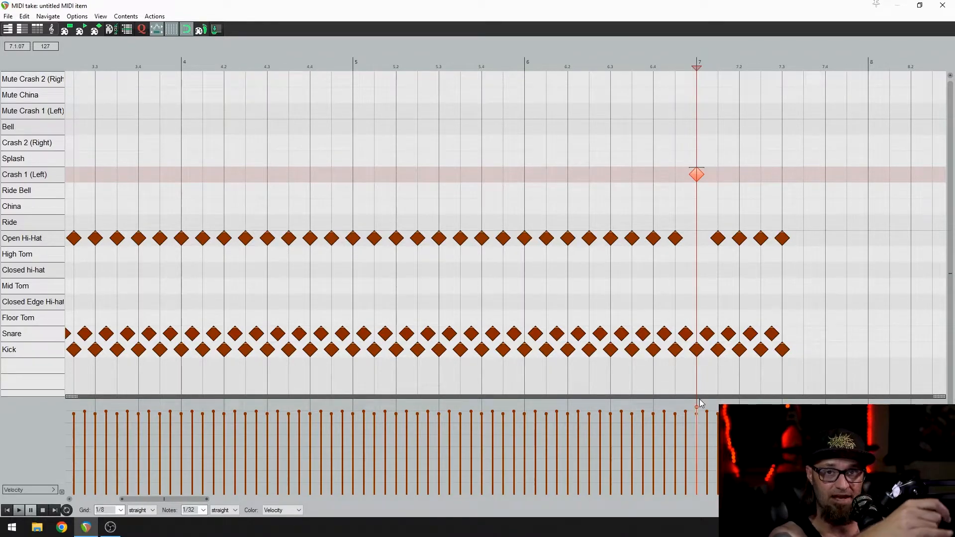
scroll(314, 238, "down", 2)
left_click(580, 64)
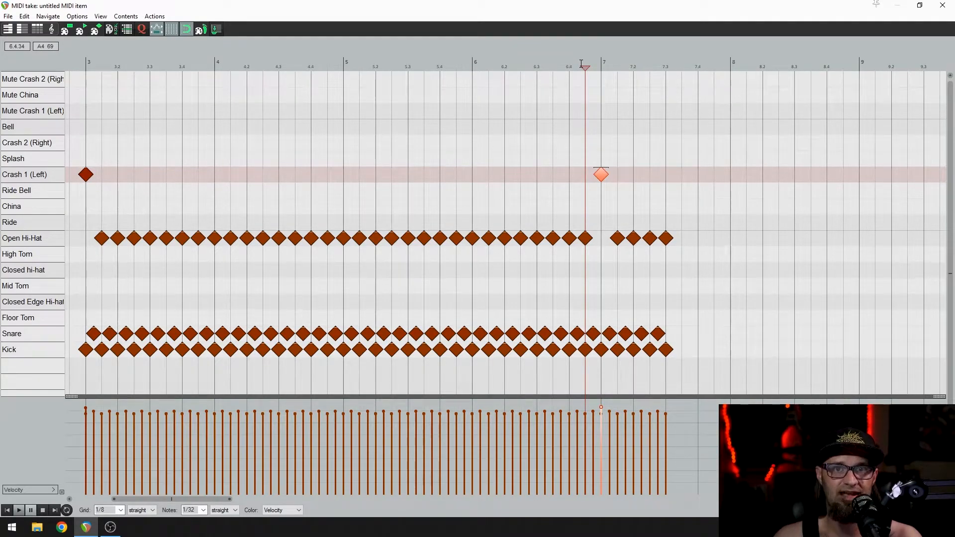
key("space")
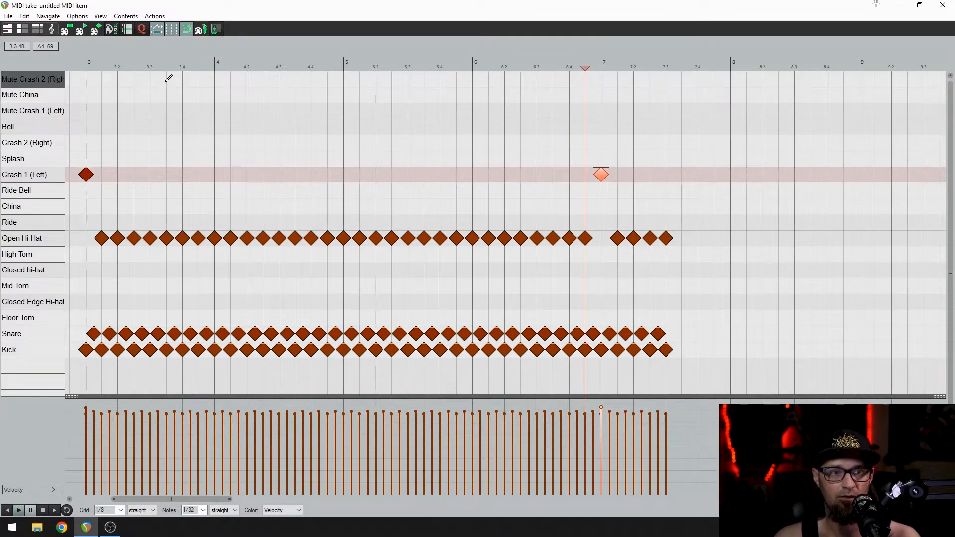
Delete all open hi-hat, snare, kick and crash hits to empty the MIDI item
left_click(86, 65)
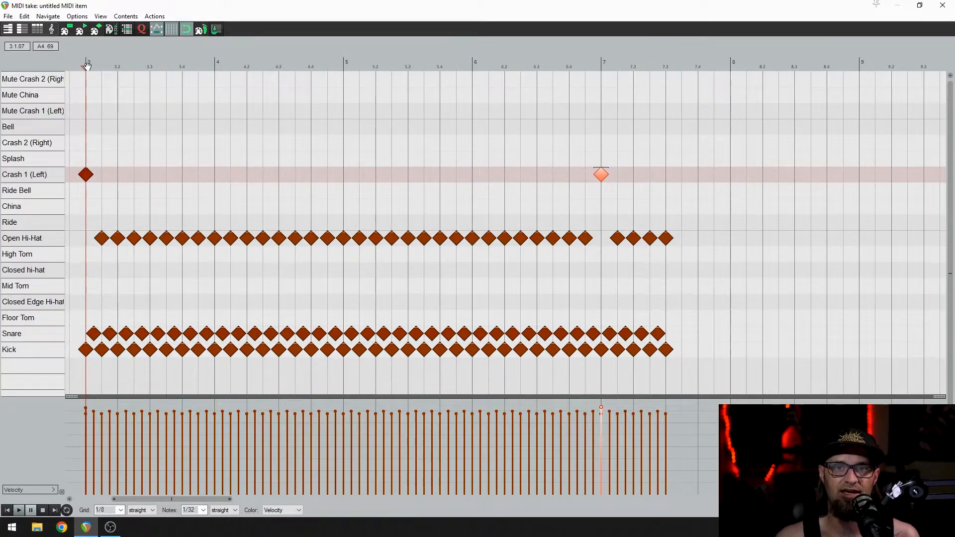
scroll(88, 66, "down", 4)
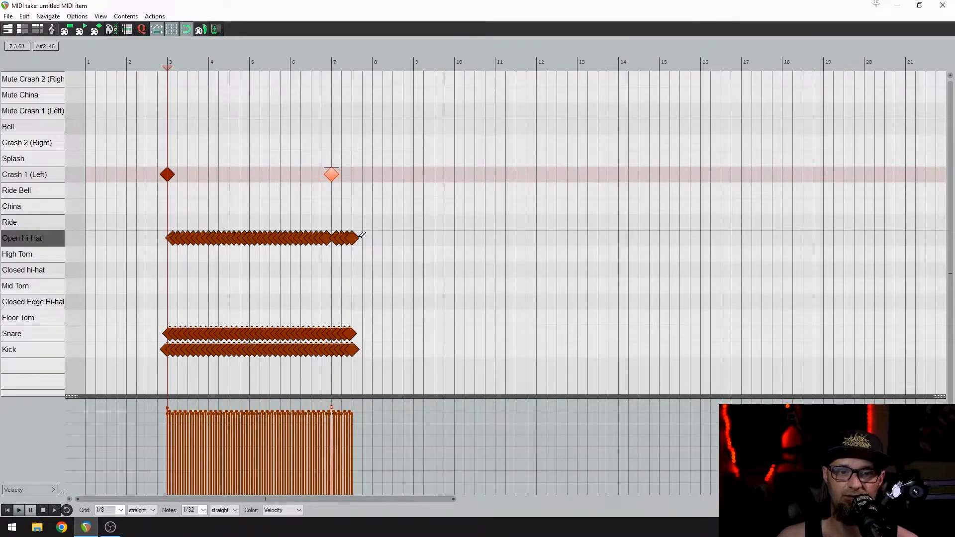
left_click_drag(358, 236, 181, 236)
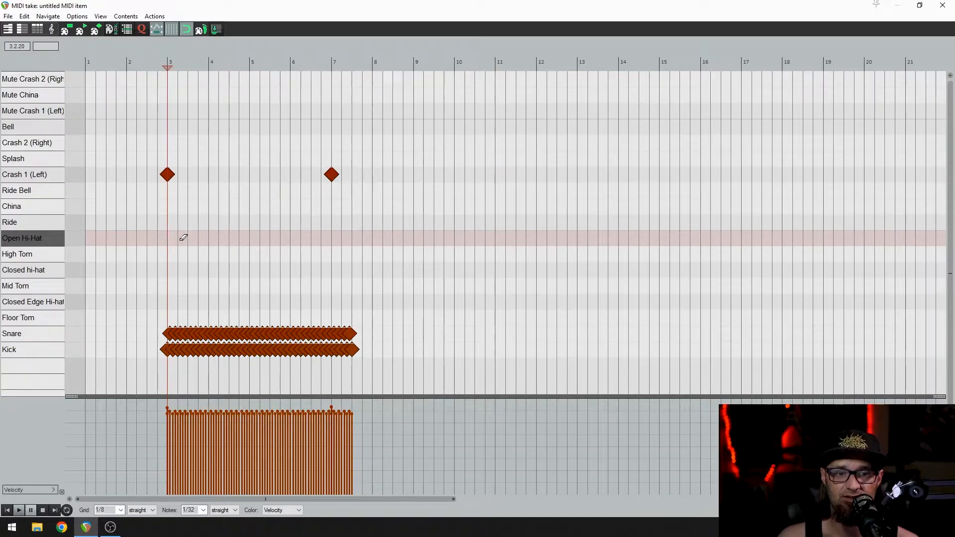
mouse_move(360, 351)
left_mouse_down()
mouse_move(170, 348)
mouse_move(214, 333)
mouse_move(386, 335)
mouse_move(284, 328)
left_mouse_up()
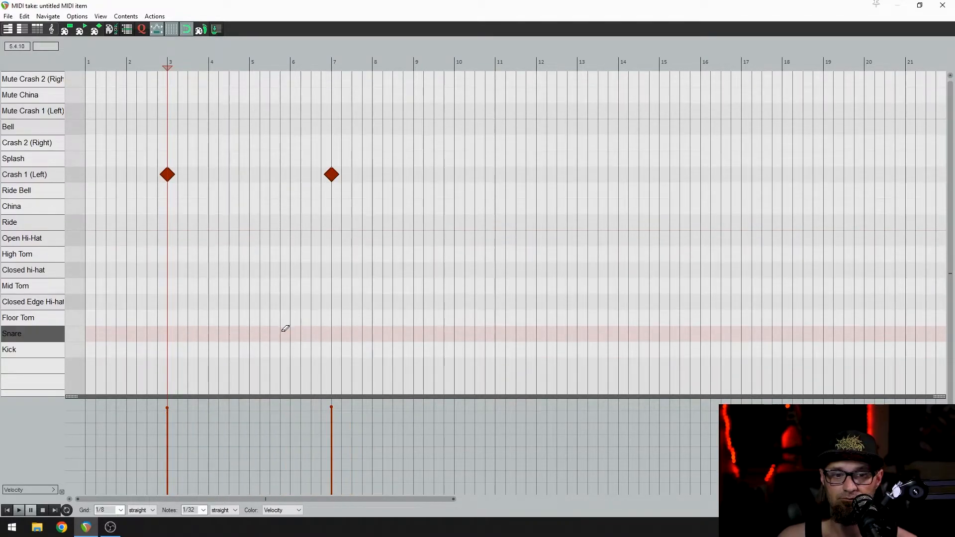
left_click(333, 173)
left_click(170, 174)
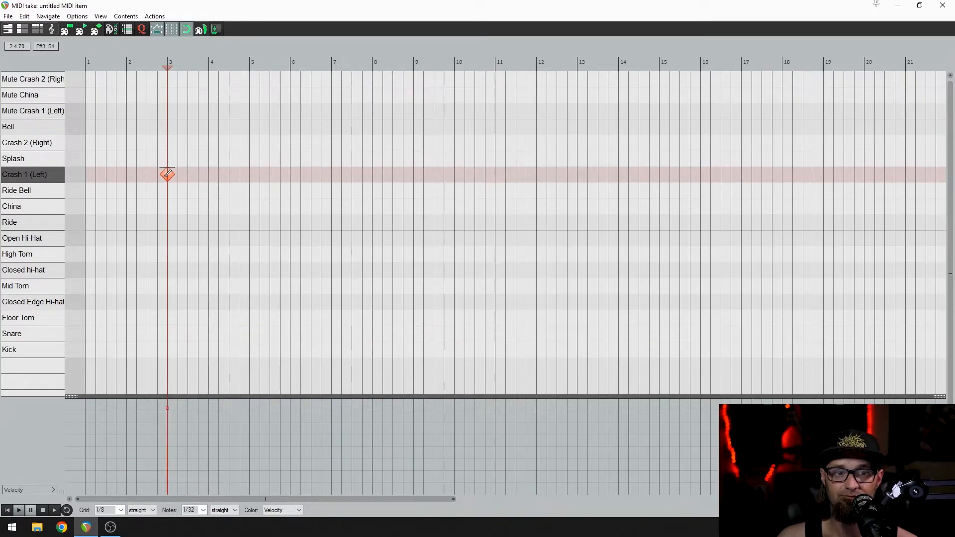
scroll(255, 286, "up", 1)
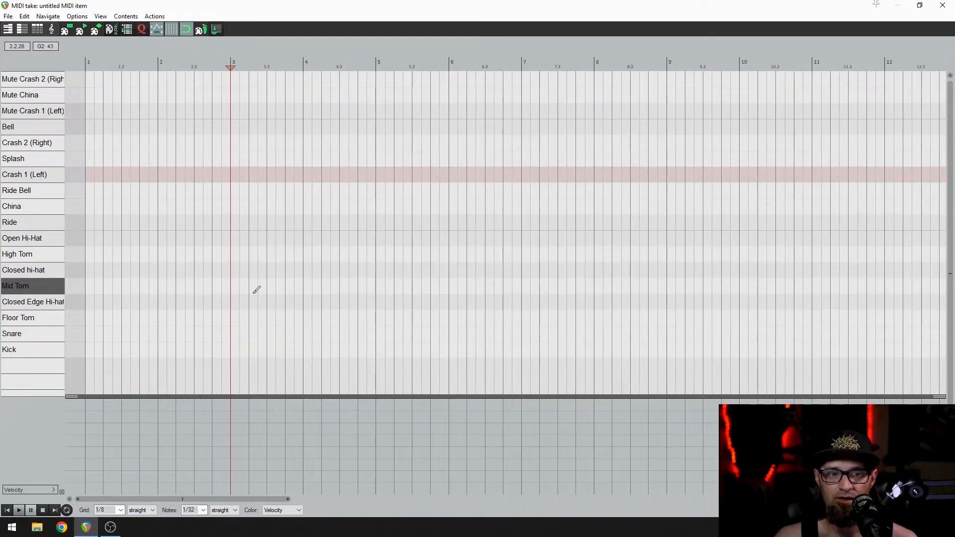
scroll(258, 284, "up", 1)
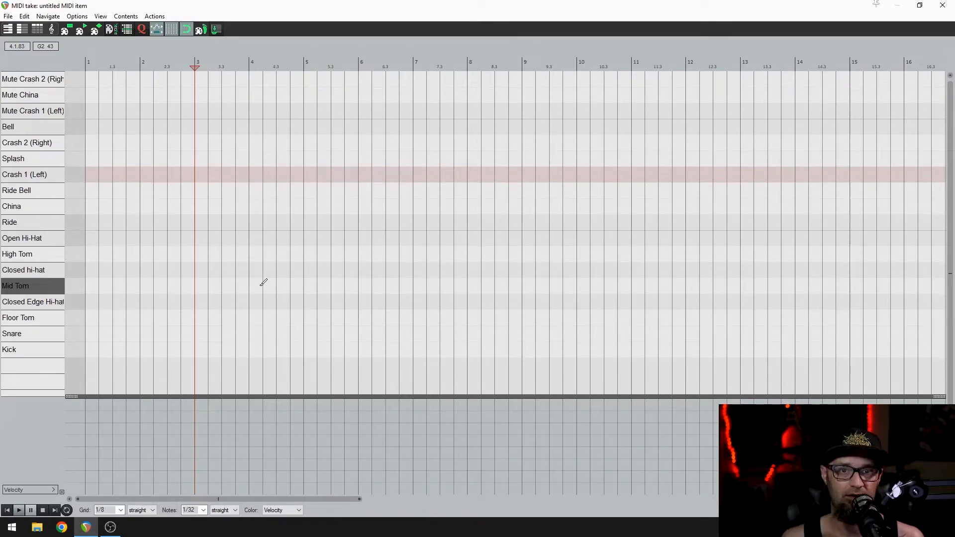
Close the MIDI editor and delete the MIDI item from track 5
left_click(942, 5)
scroll(316, 201, "down", 3)
key("Delete")
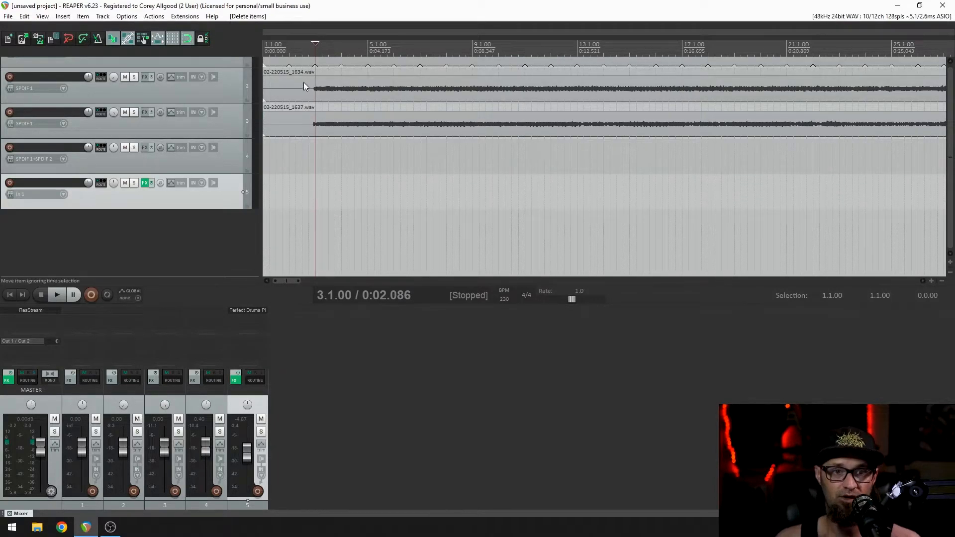
Add a new track and load Toontrack's Superior Drummer 3 instrument on it
double_click(270, 328)
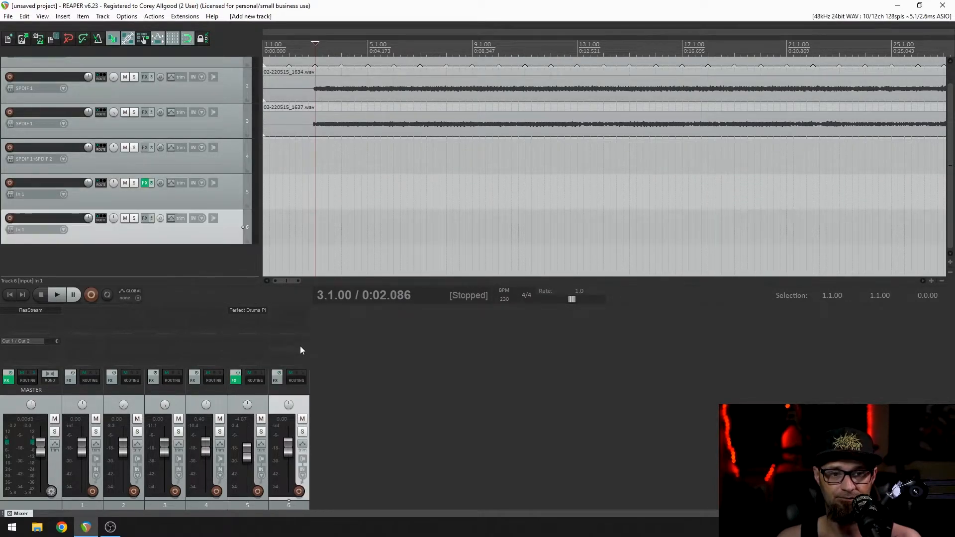
double_click(292, 313)
left_click(271, 372)
scroll(209, 313, "down", 8)
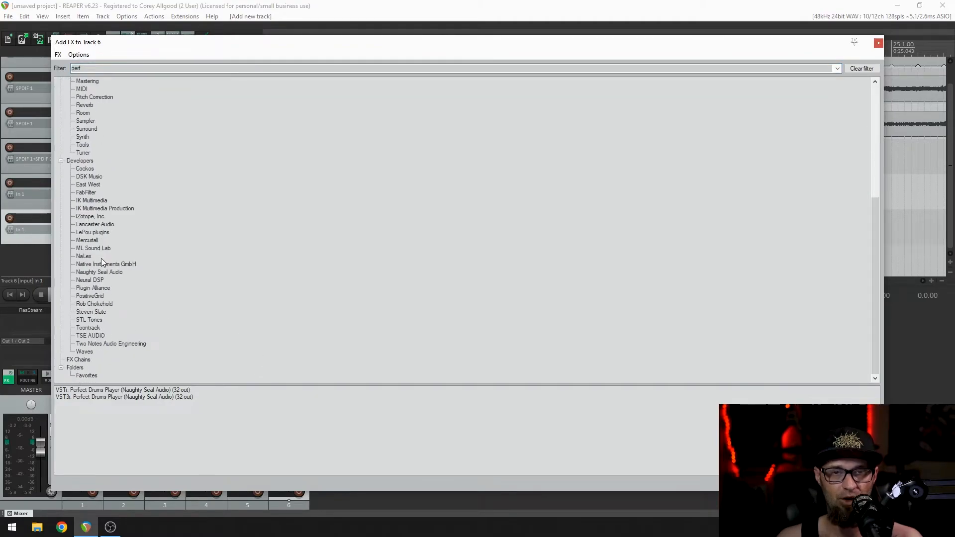
left_click(88, 328)
left_click(849, 67)
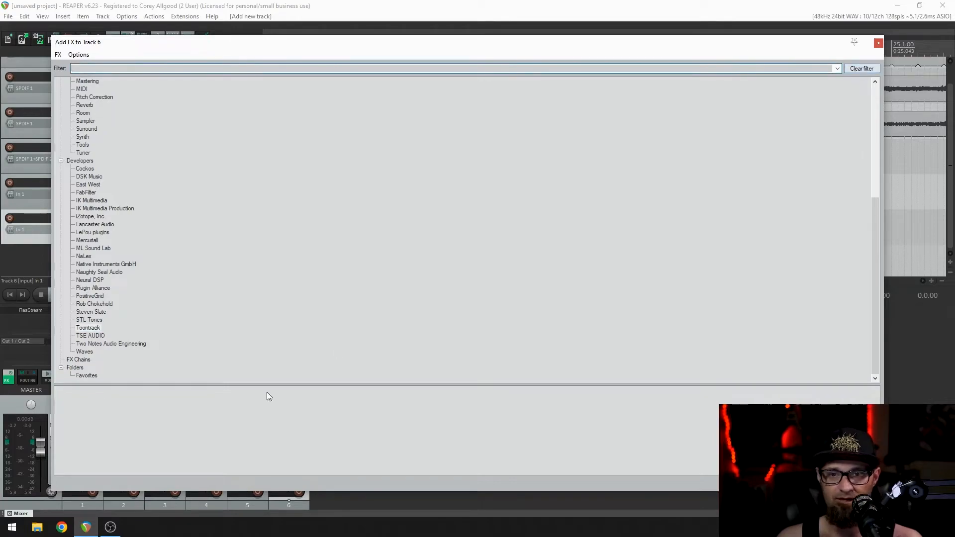
left_click(99, 390)
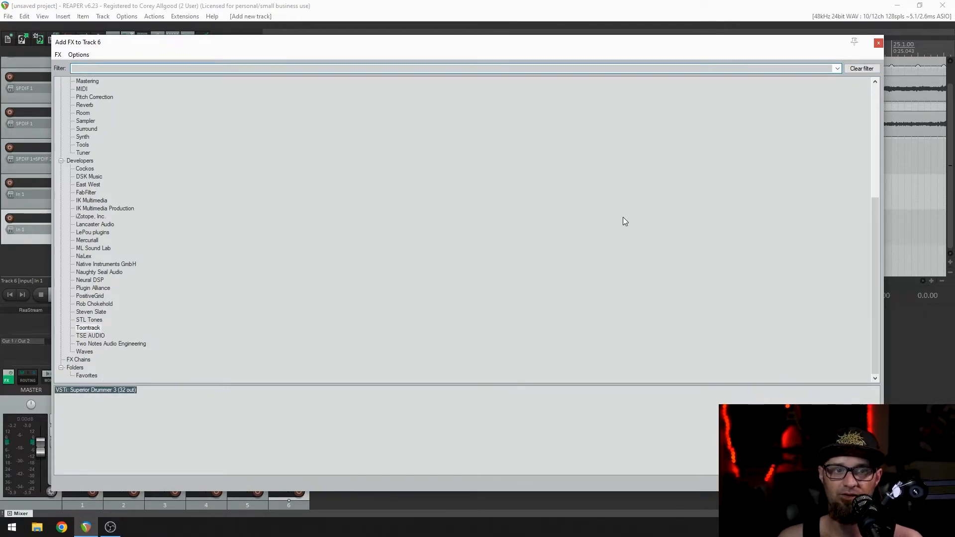
double_click(99, 390)
Browse Superior Drummer's grooves to the Straight 4/4 blastbeats in Library of the Extreme
left_click_drag(281, 14, 573, 113)
left_click(537, 142)
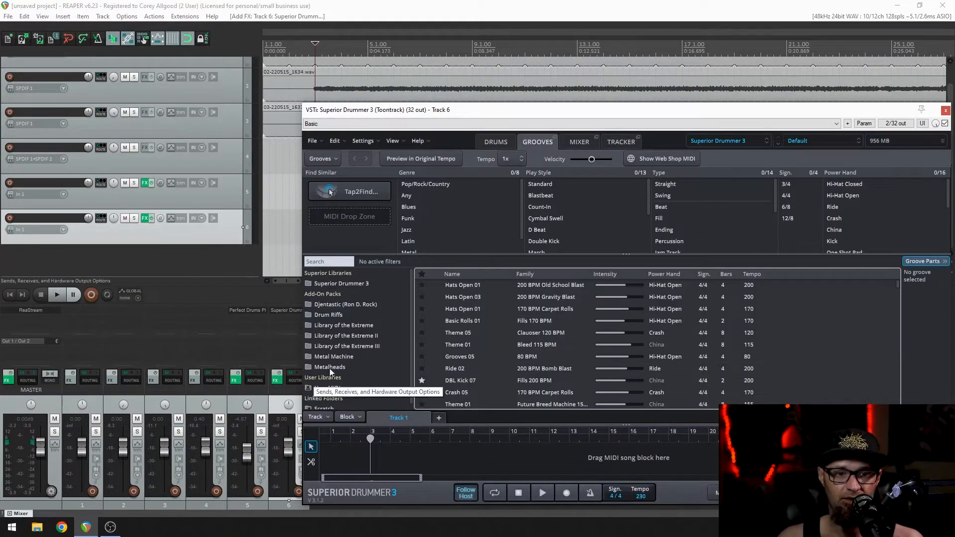
left_click(348, 347)
left_click(358, 335)
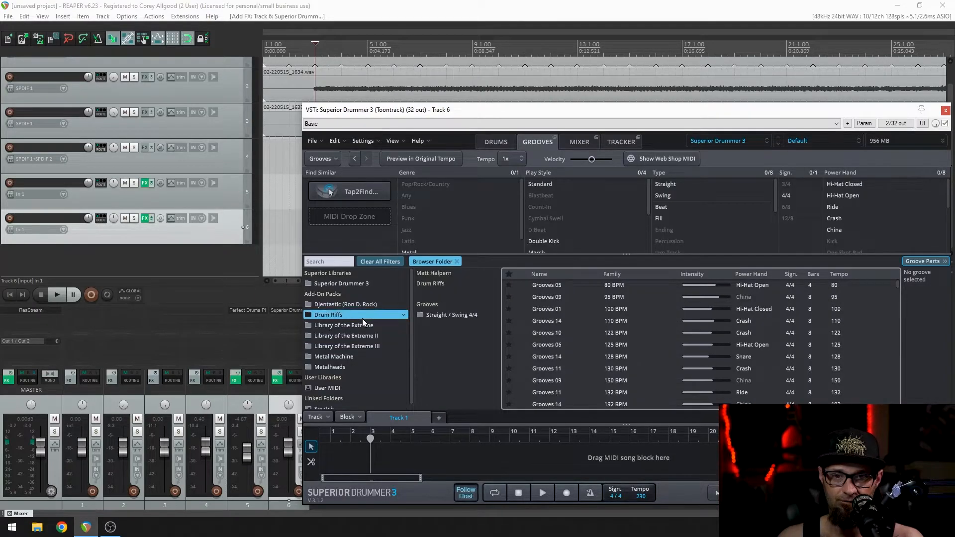
left_click(359, 326)
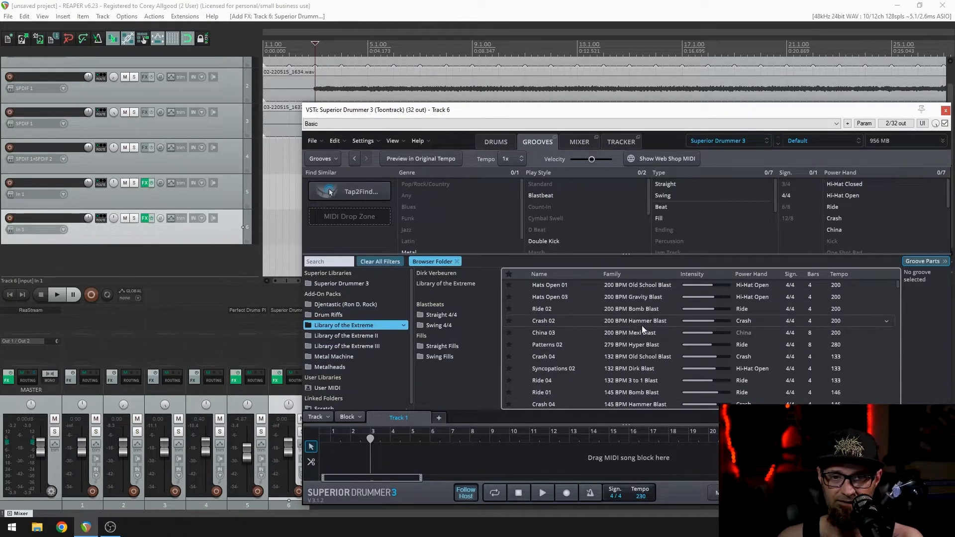
left_click(440, 316)
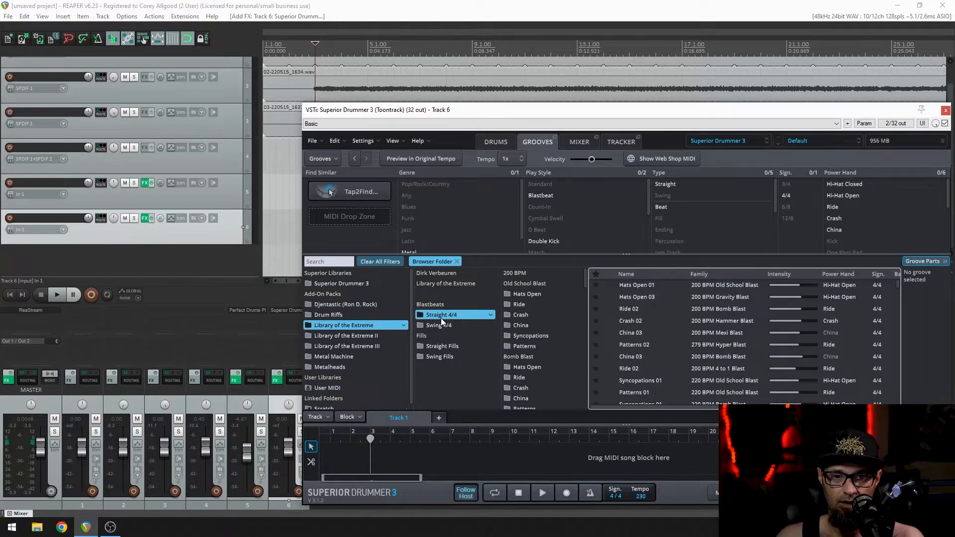
Insert the Hats Open 01 Old School Blast groove on track 6 at bar 3, adjusted to the project tempo, and close Superior Drummer
left_click_drag(660, 116, 863, 109)
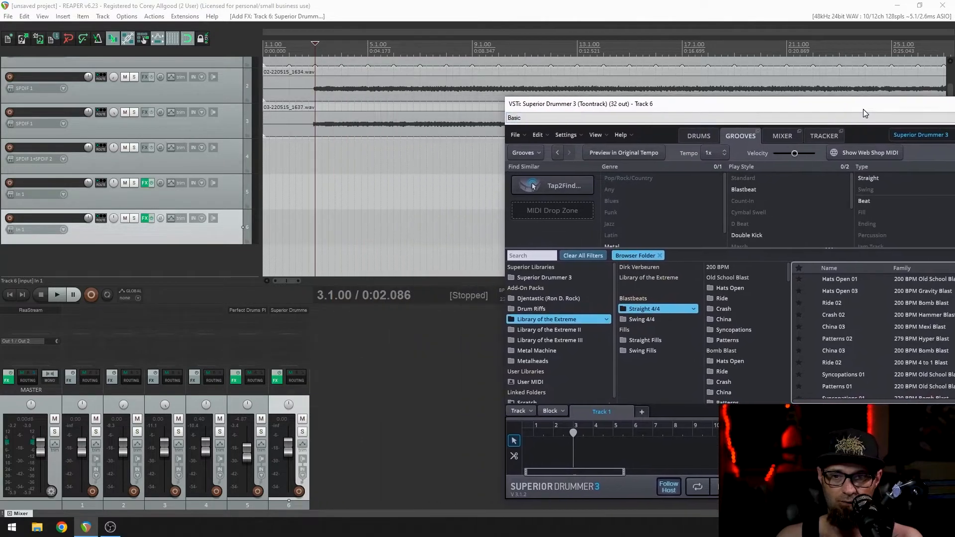
left_click(866, 277)
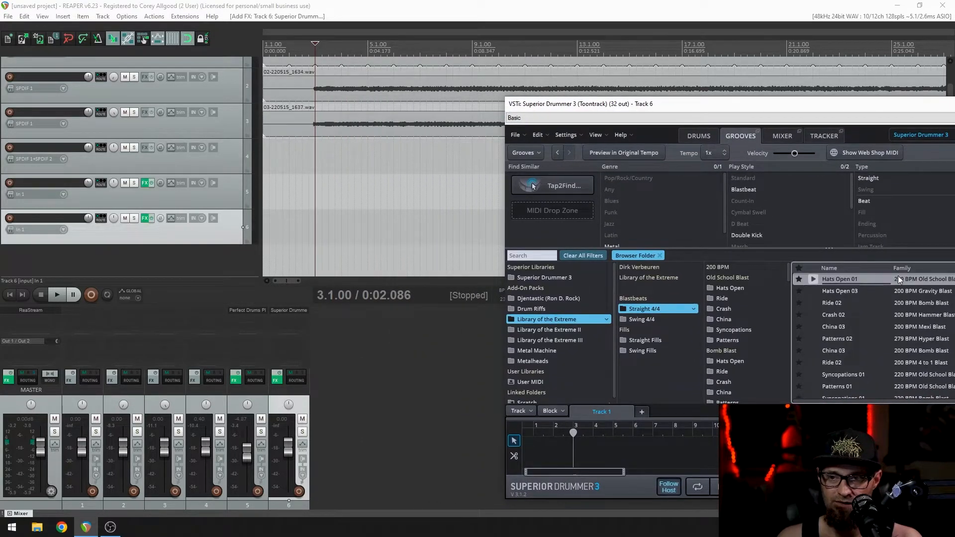
left_click_drag(906, 279, 315, 223)
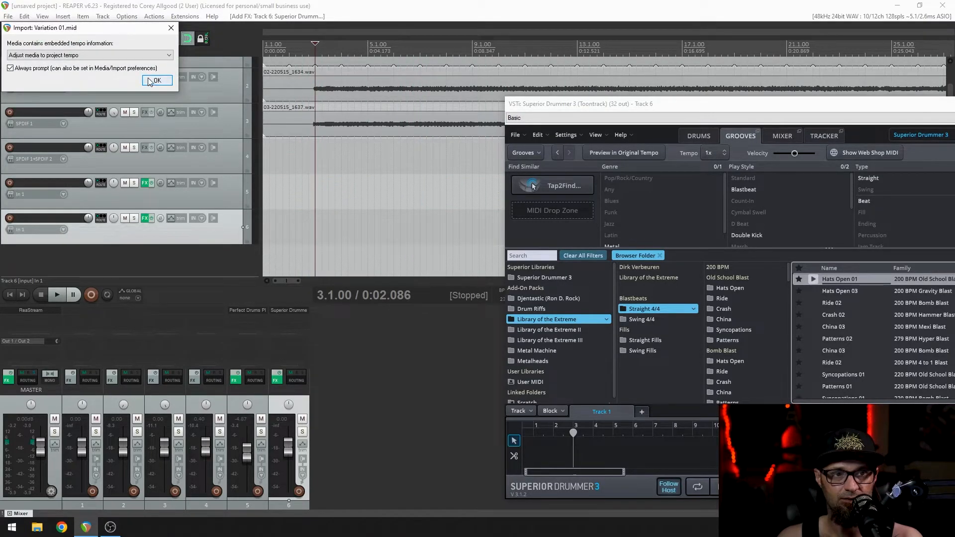
left_click(89, 54)
left_click(75, 70)
left_click(157, 83)
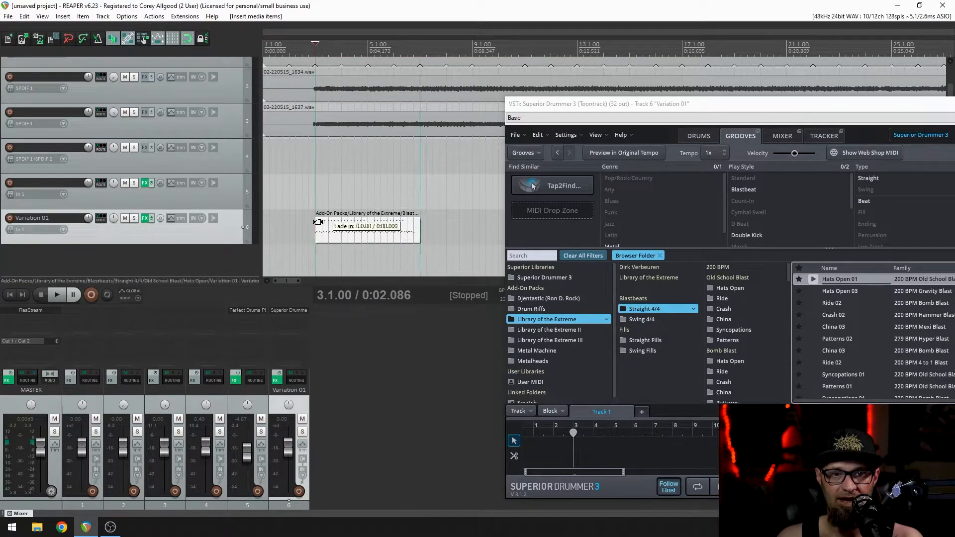
scroll(398, 247, "up", 8)
scroll(397, 247, "up", 2)
left_click_drag(650, 107, 167, 117)
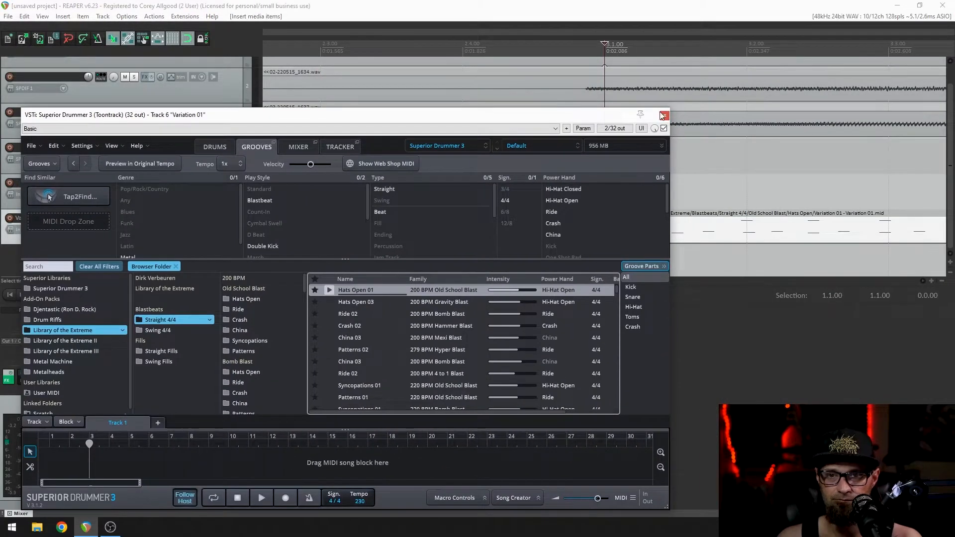
left_click(664, 117)
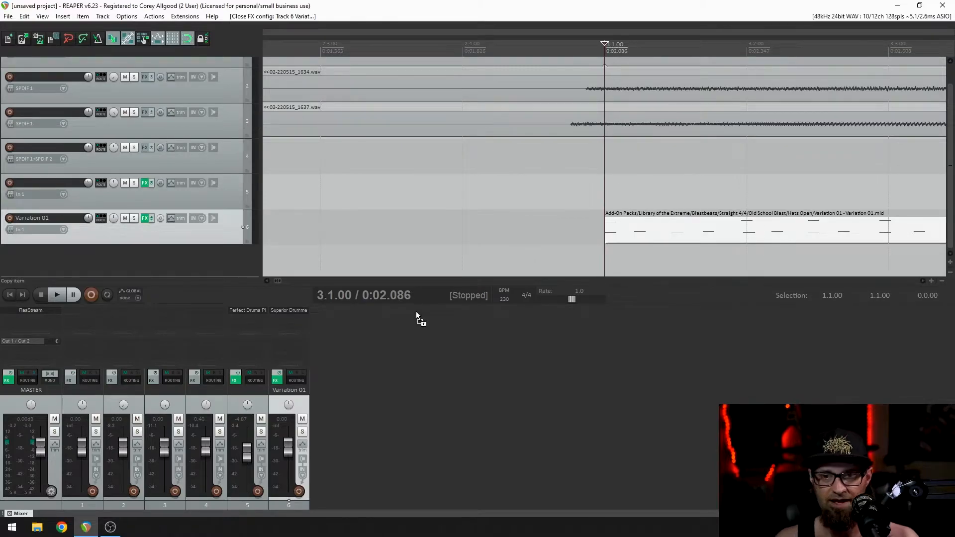
Close Superior Drummer and delete the Old School Blast groove item from track 6
key("ctrl+z")
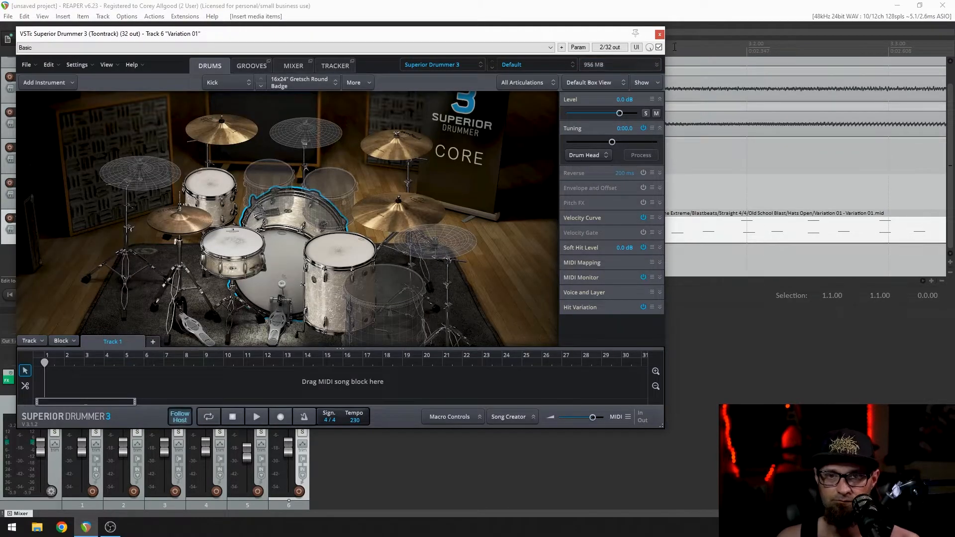
left_click(657, 36)
left_click_drag(671, 169, 651, 248)
key("Delete")
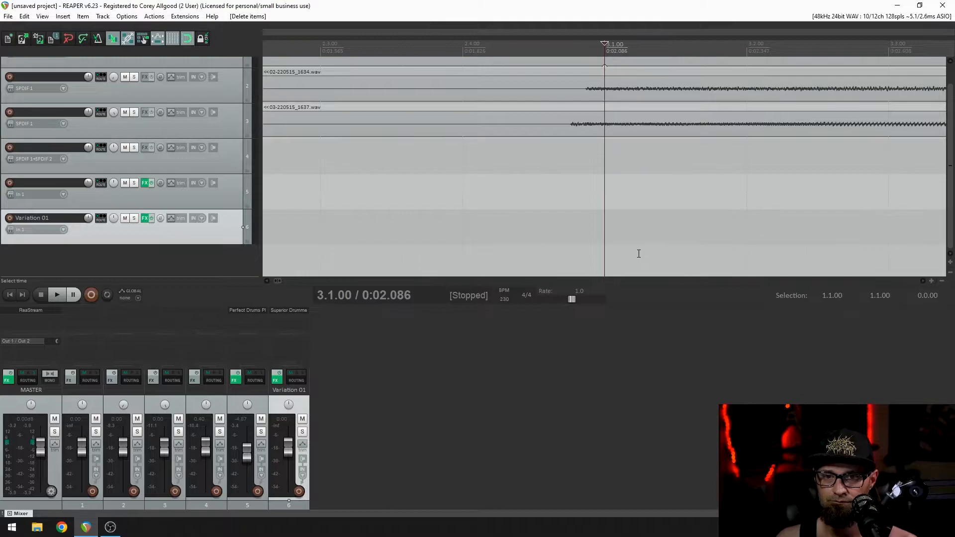
Reopen Superior Drummer on track 6, move it off the start of the timeline and show its grooves
scroll(639, 254, "down", 5)
left_click(291, 311)
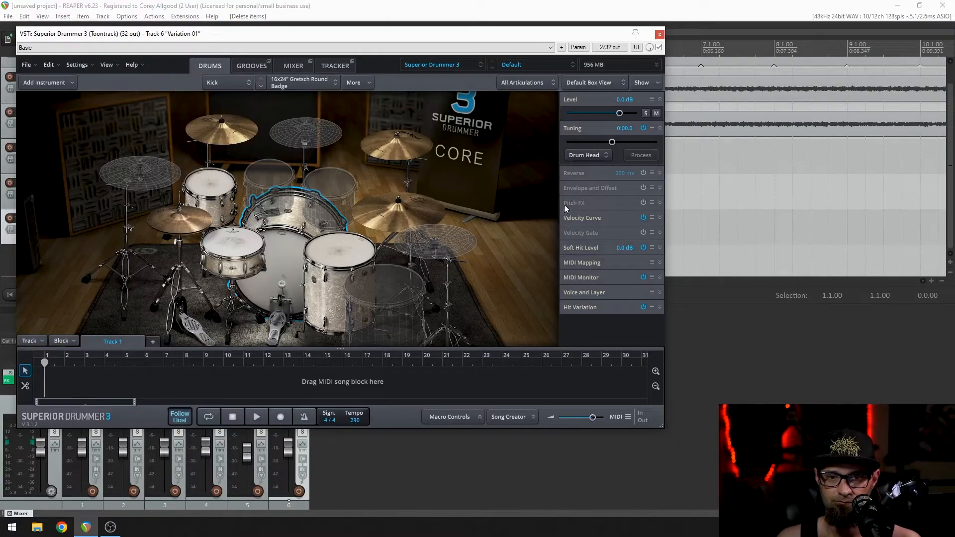
left_click_drag(392, 31, 825, 107)
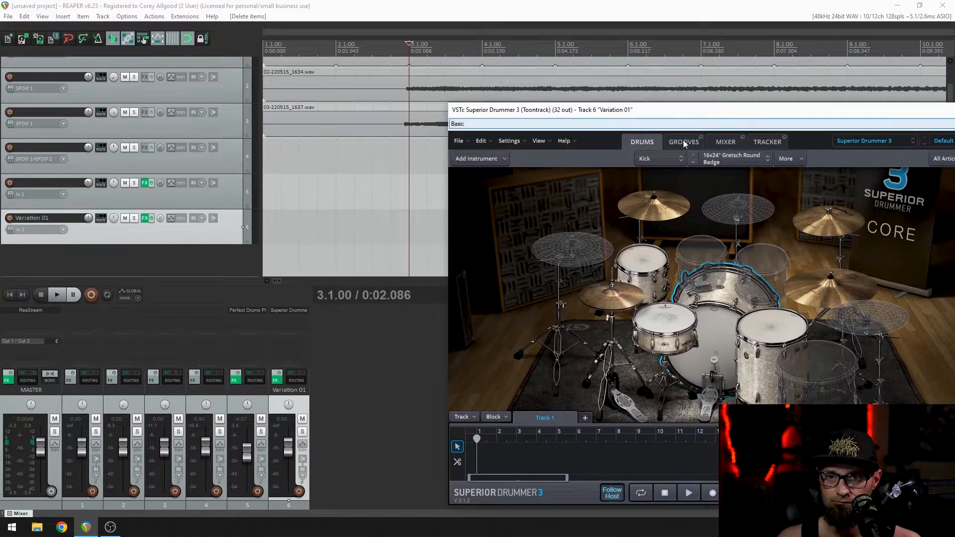
left_click(684, 144)
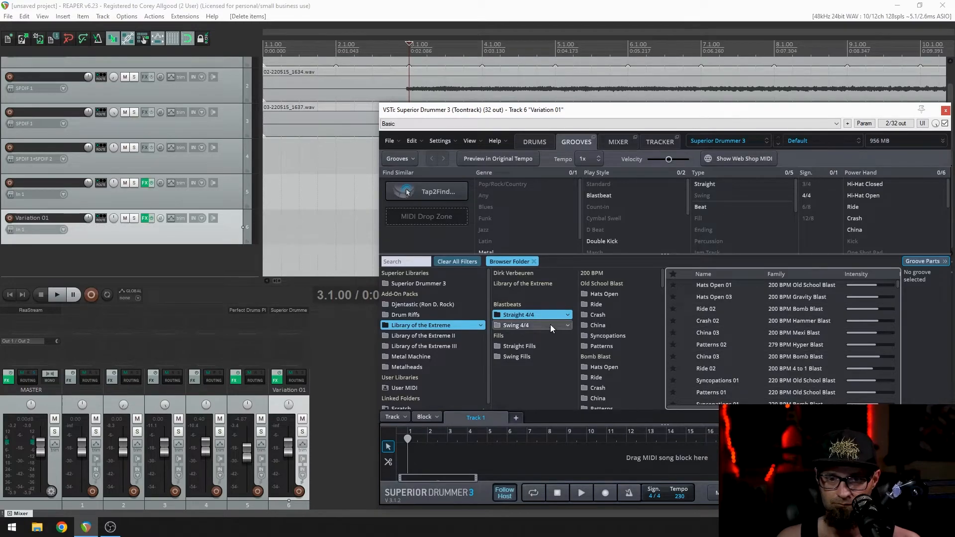
Insert the Hats Open 01 Old School Blast groove on track 6 at bar 2, adjusting the media to the project tempo
left_click_drag(711, 284, 327, 229)
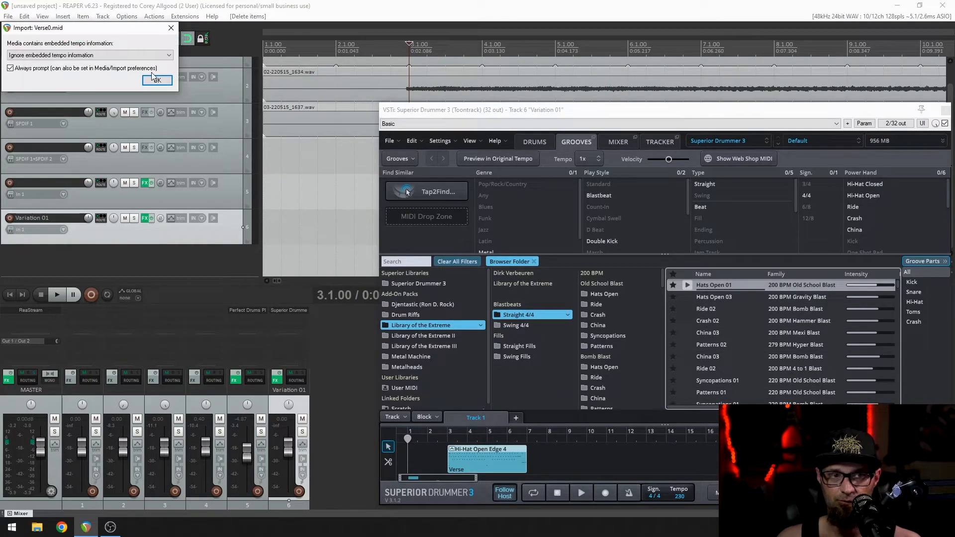
left_click(107, 55)
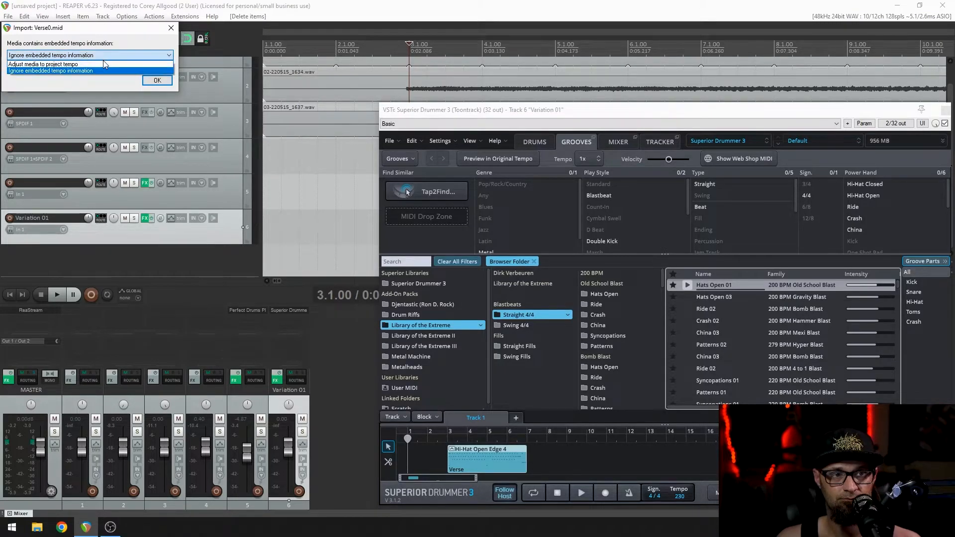
left_click(103, 72)
left_click(137, 55)
left_click(131, 66)
key("Return")
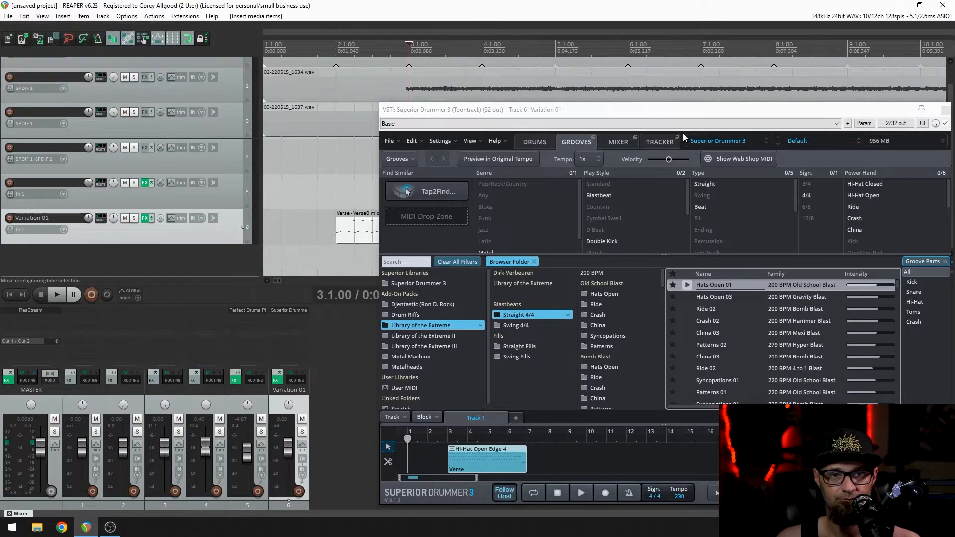
Close Superior Drummer, then move the groove item on track 6 to bar 3 and play it back
left_click_drag(675, 113, 363, 121)
left_click(633, 116)
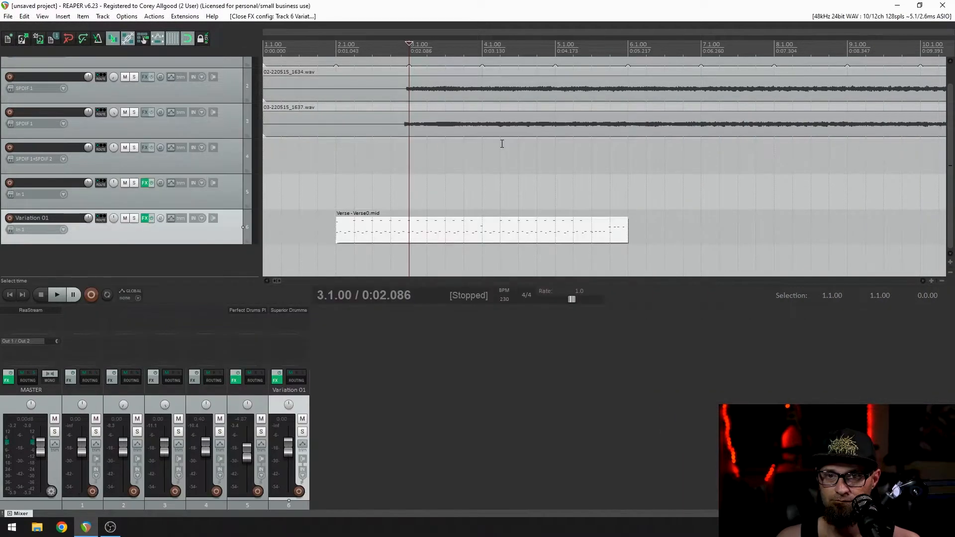
left_click_drag(377, 228, 453, 237)
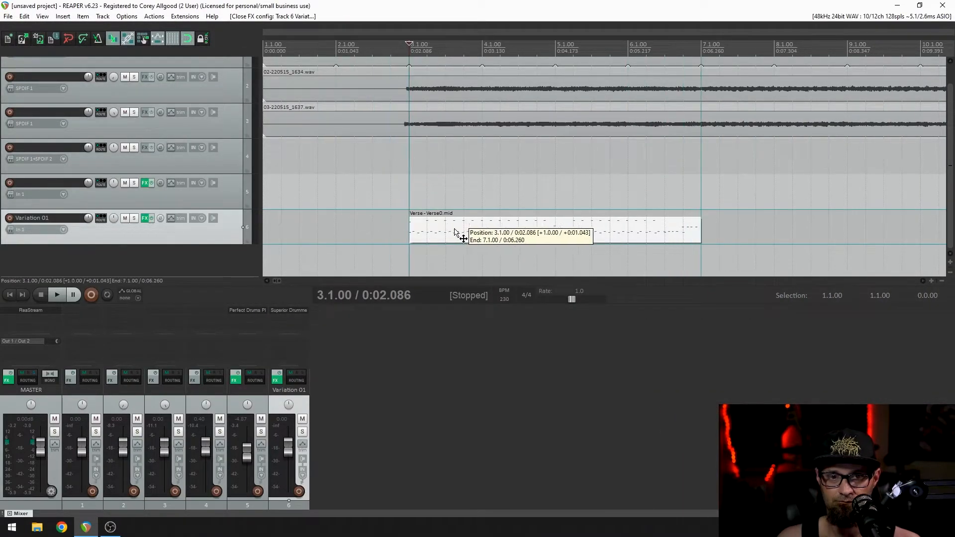
key("space")
key("space")
Move the groove item to track 5 at bar 3 and play it through Perfect Drums
left_click_drag(422, 237, 425, 202)
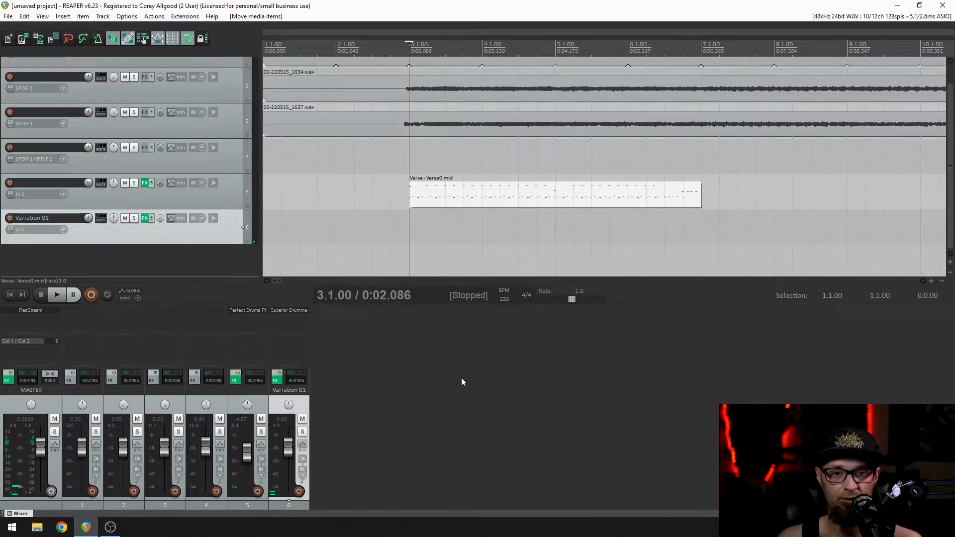
key("space")
key("space")
Open the groove item on track 5 in the MIDI editor and examine its kick, snare and cymbal rows from bar 3
double_click(417, 198)
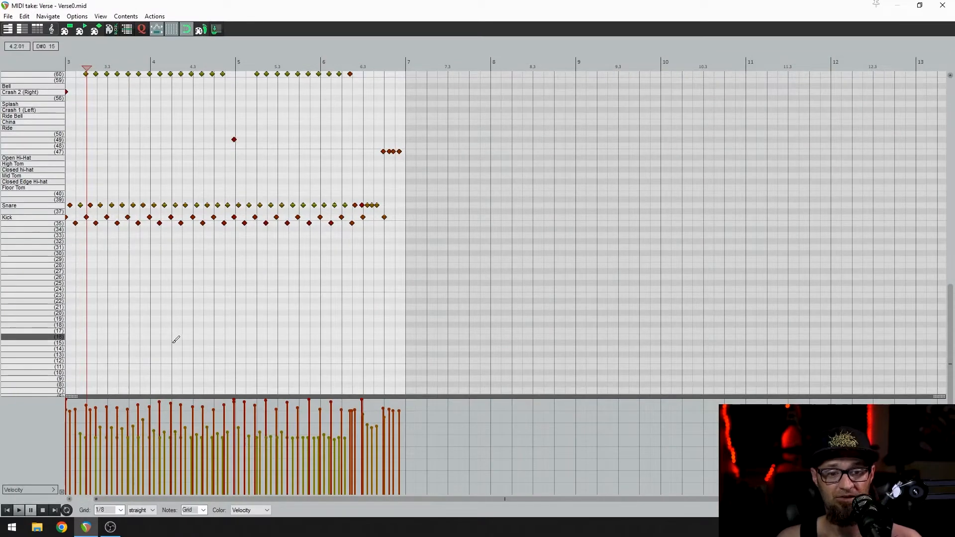
scroll(164, 313, "up", 5)
scroll(36, 220, "up", 5)
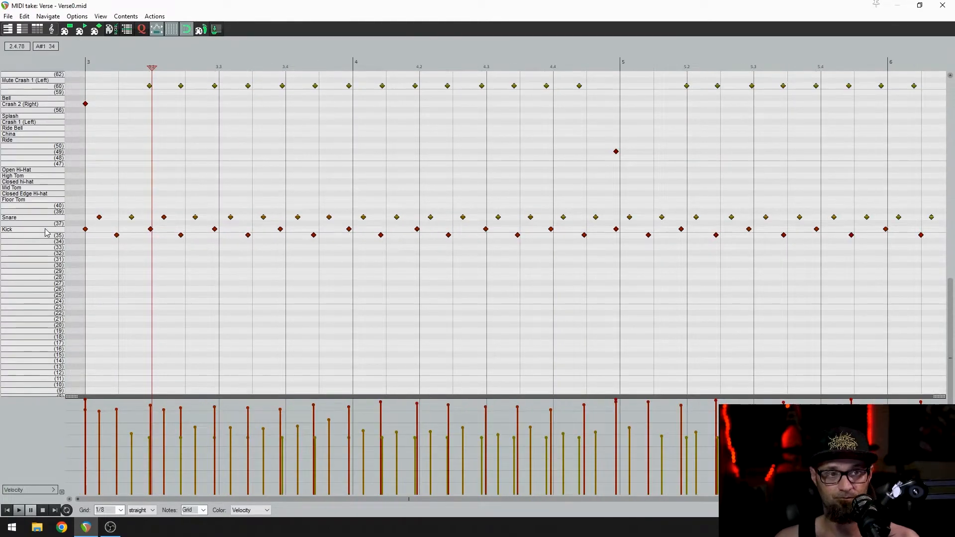
scroll(30, 209, "up", 5)
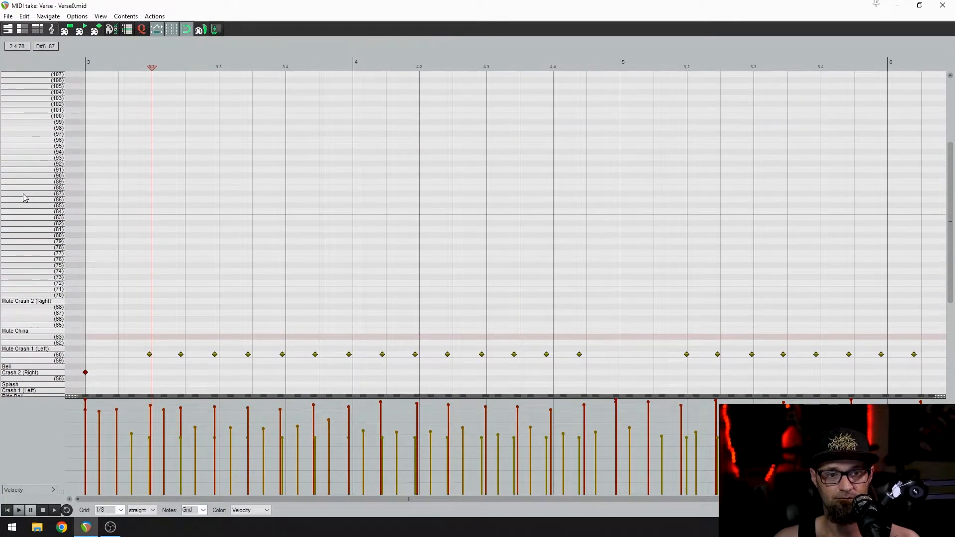
scroll(36, 226, "down", 6)
scroll(32, 248, "down", 2)
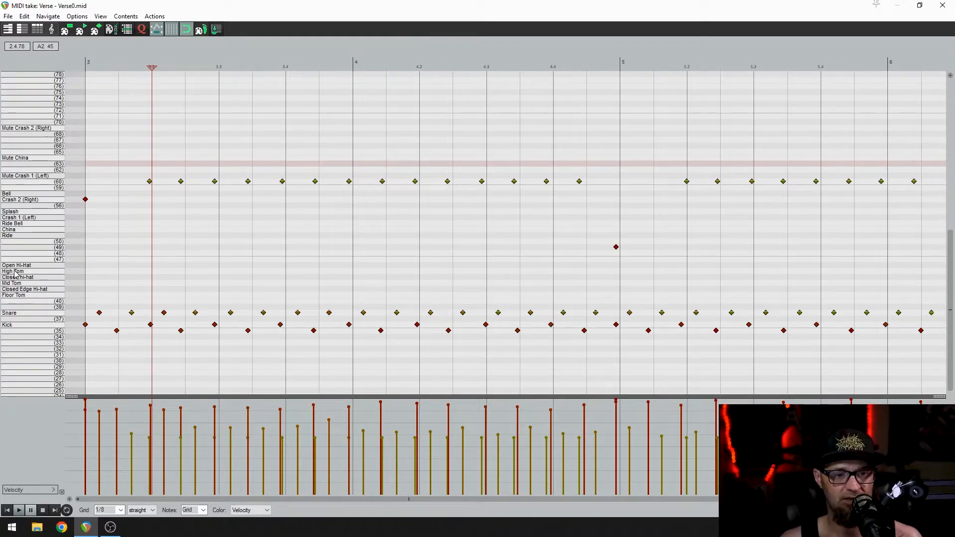
scroll(31, 260, "up", 1)
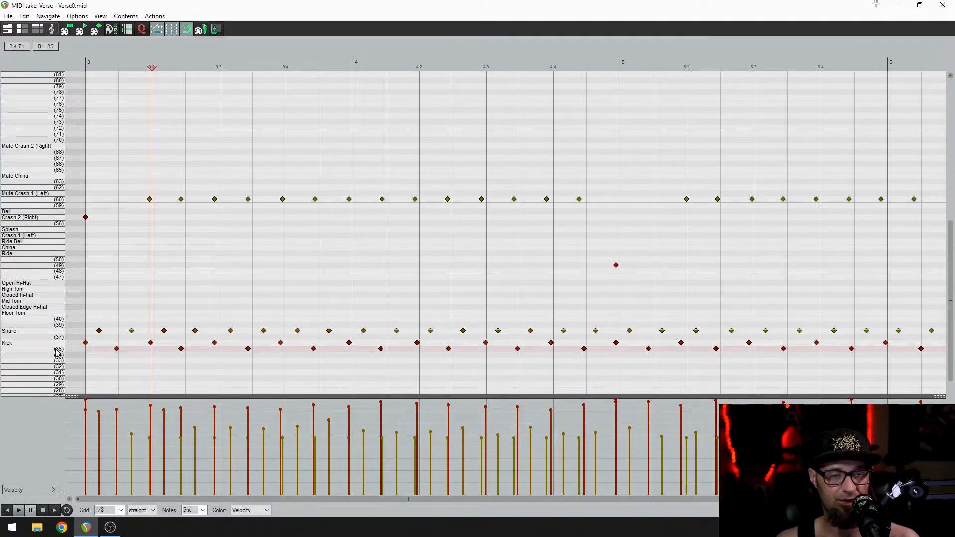
scroll(54, 350, "up", 1)
scroll(49, 350, "down", 2)
scroll(151, 348, "up", 4)
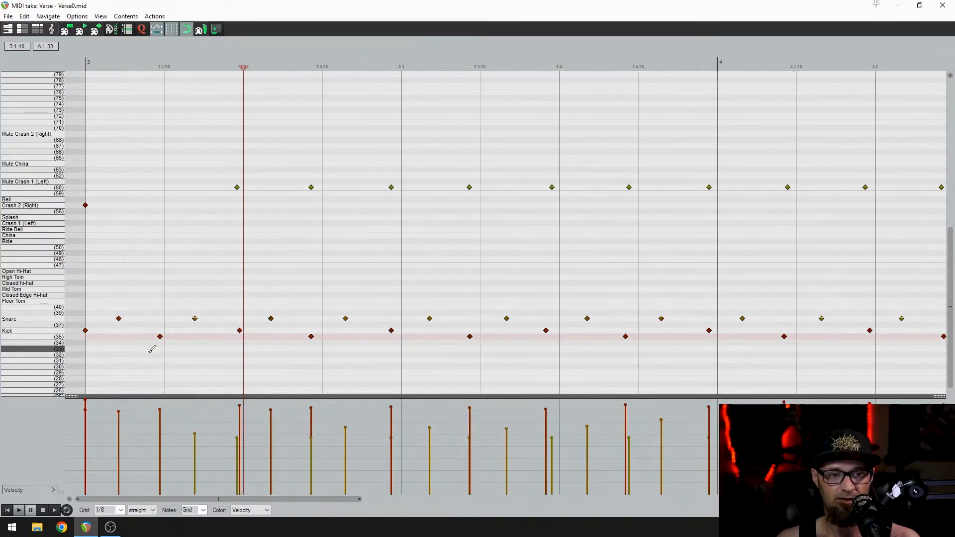
left_click(78, 61)
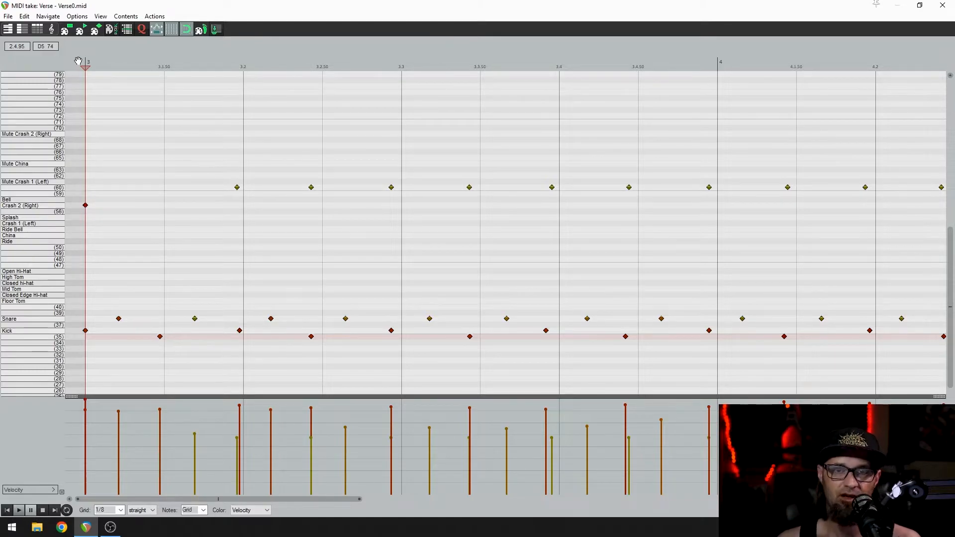
scroll(159, 202, "up", 2)
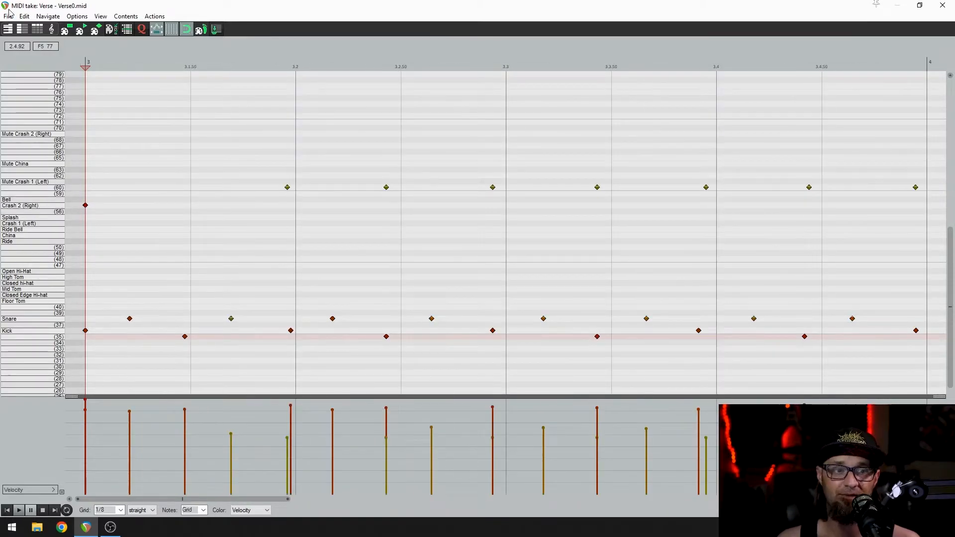
scroll(80, 63, "down", 2)
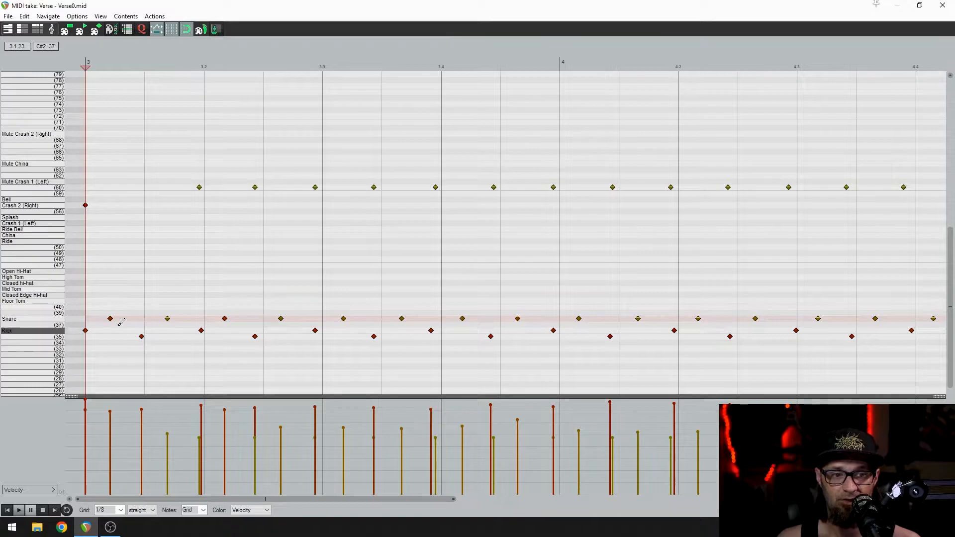
scroll(149, 322, "up", 3)
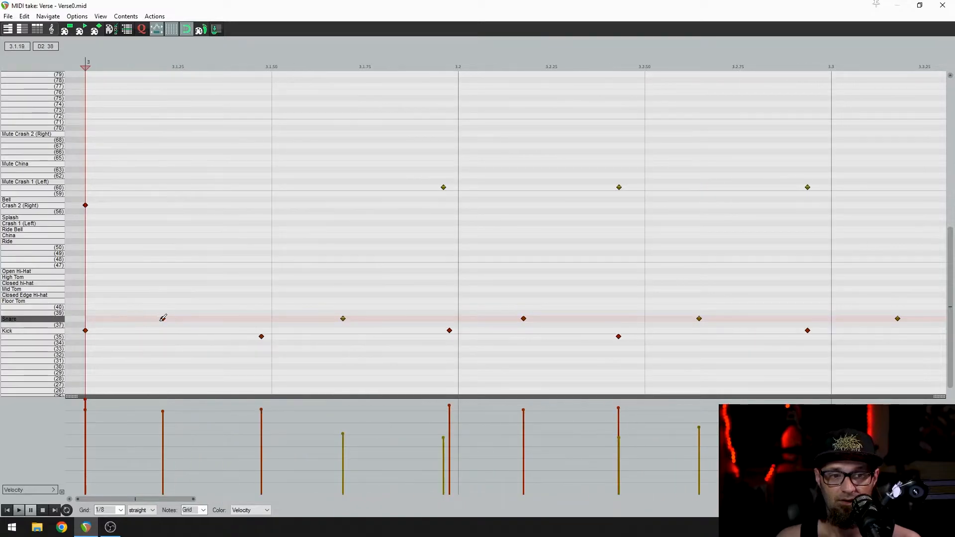
Select all the snare notes and set the MIDI editor grid to 1/16
left_click(40, 320)
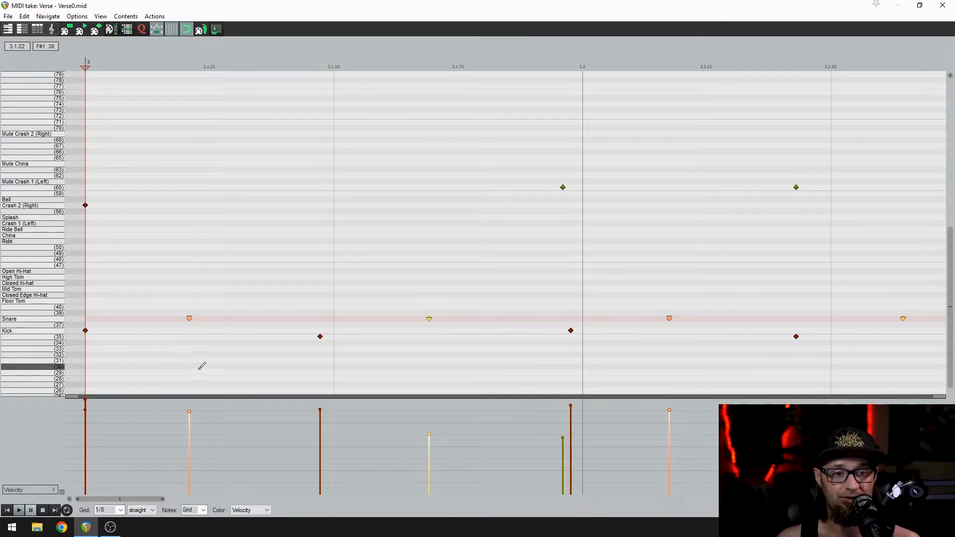
scroll(192, 336, "up", 2)
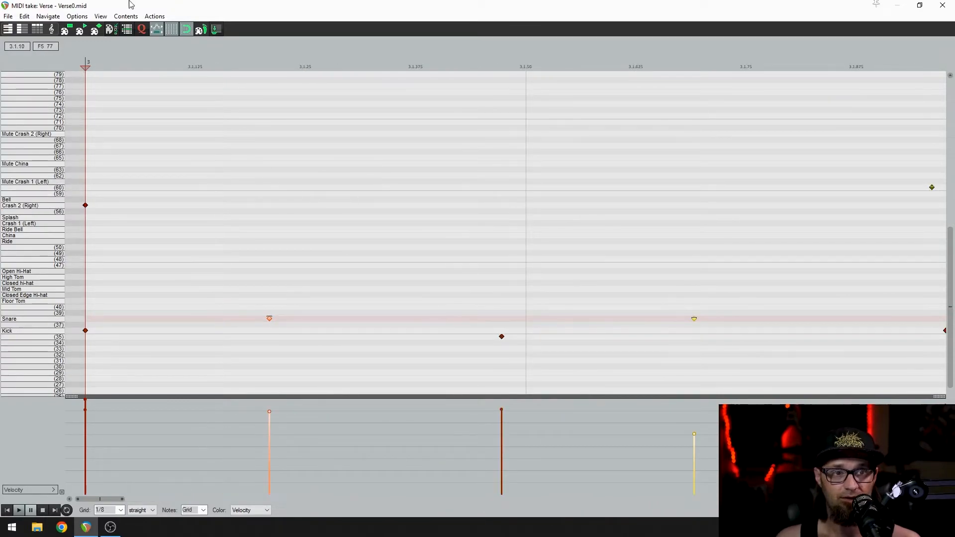
left_click(121, 511)
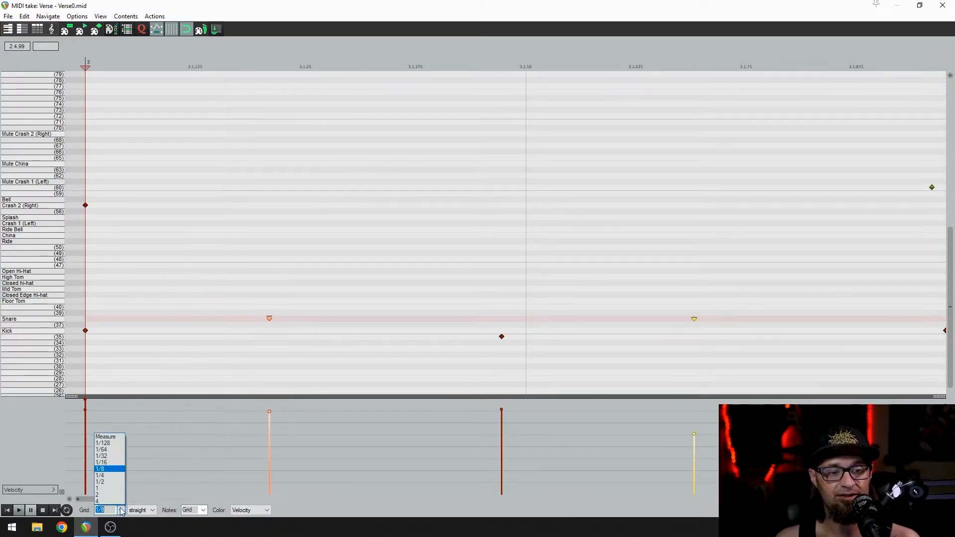
left_click(112, 462)
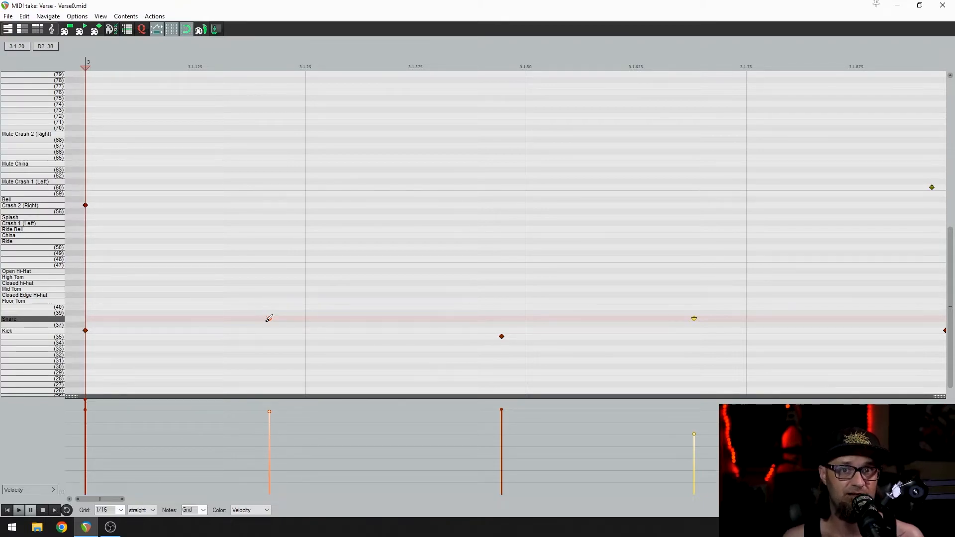
Examine how the snare notes' timing and velocities vary against the 1/16 grid across the groove
scroll(269, 319, "up", 3)
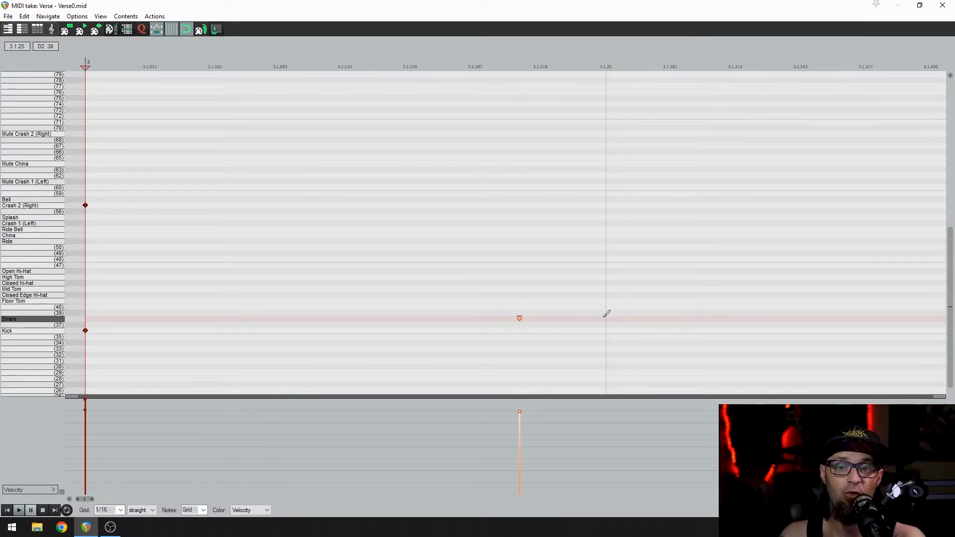
scroll(606, 313, "down", 3)
scroll(562, 315, "down", 1)
scroll(235, 414, "down", 1)
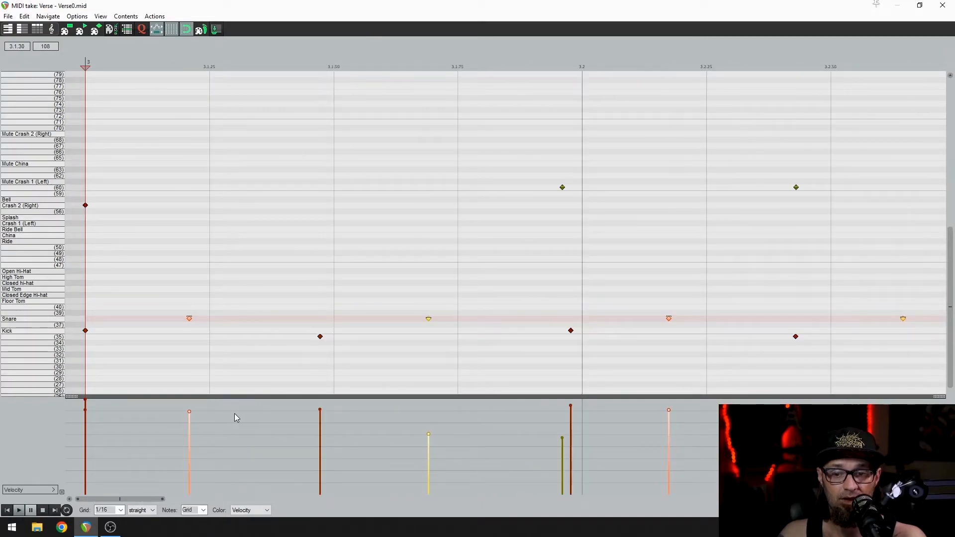
scroll(223, 416, "down", 1)
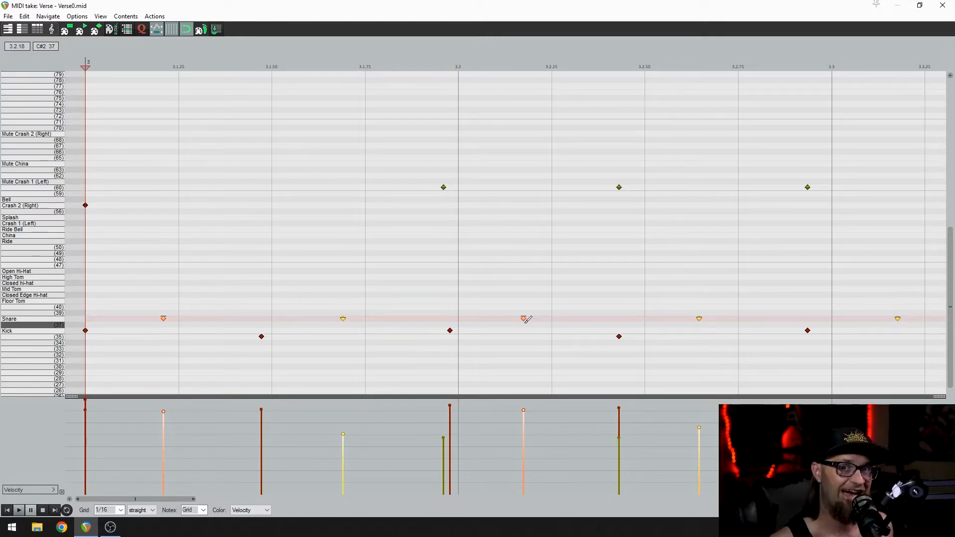
scroll(530, 317, "down", 4)
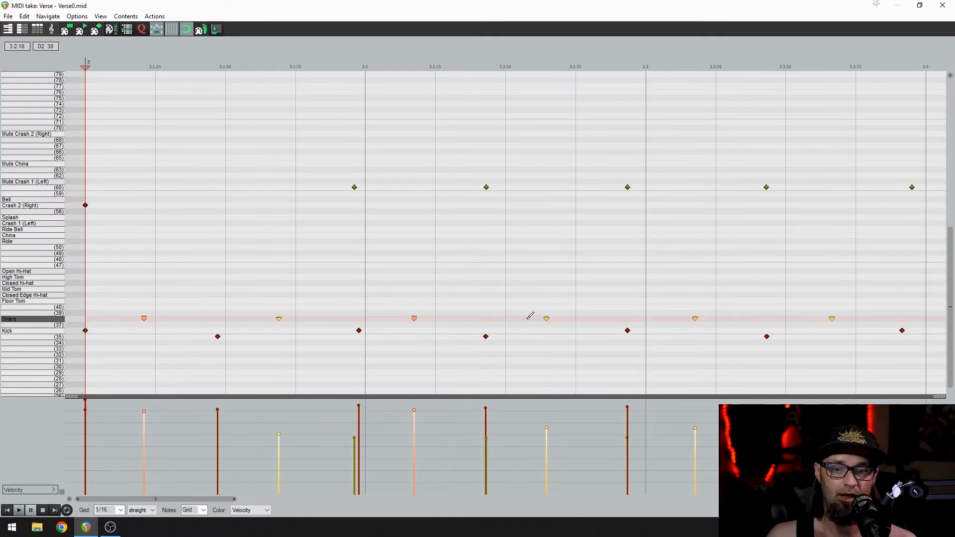
scroll(525, 314, "down", 2)
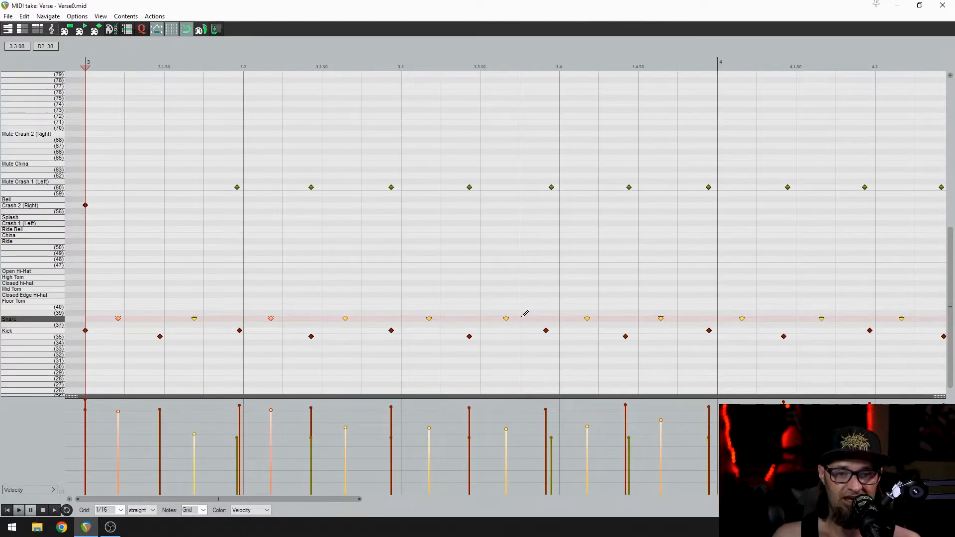
scroll(420, 316, "down", 3)
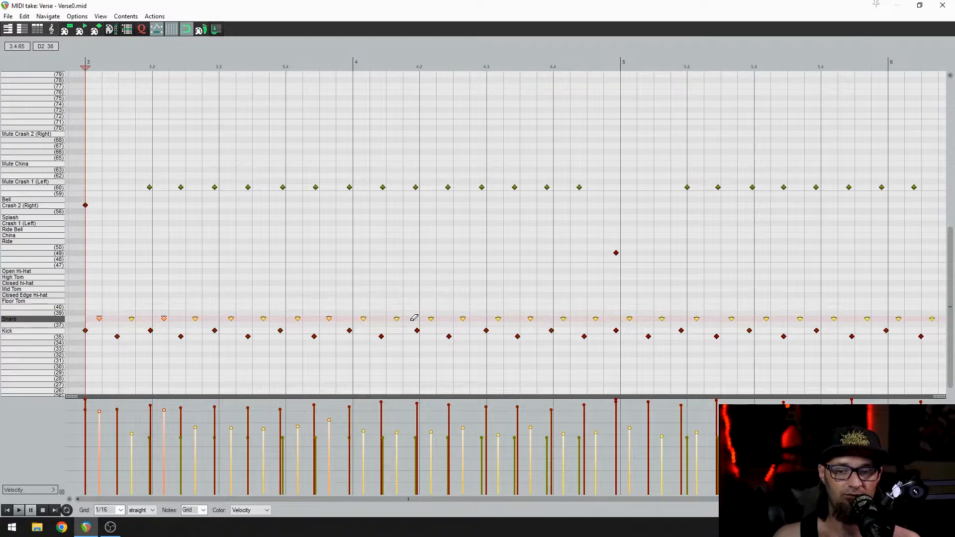
scroll(414, 318, "down", 1)
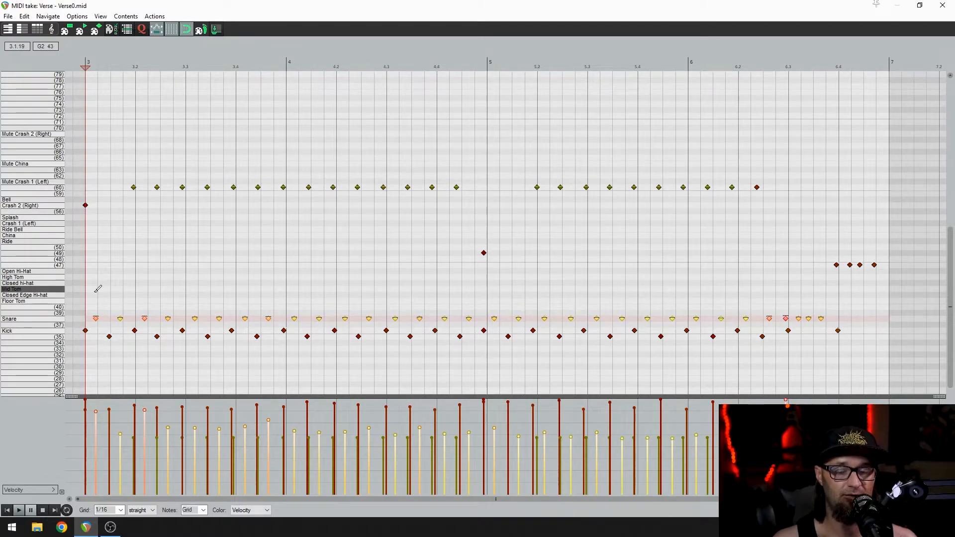
Close the MIDI editor, delete the groove item from track 5 and place the edit cursor at bar 3
left_click(942, 5)
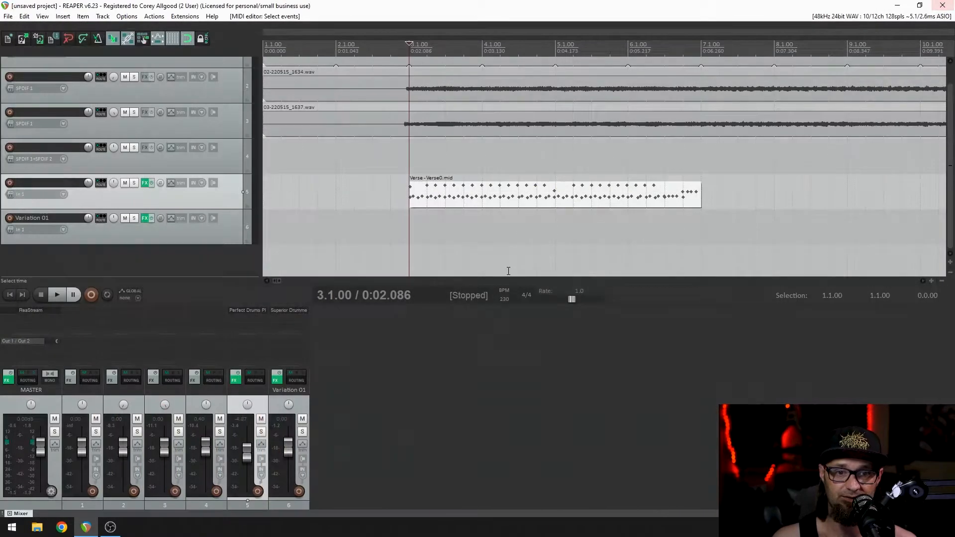
right_click(440, 195)
left_click(386, 191)
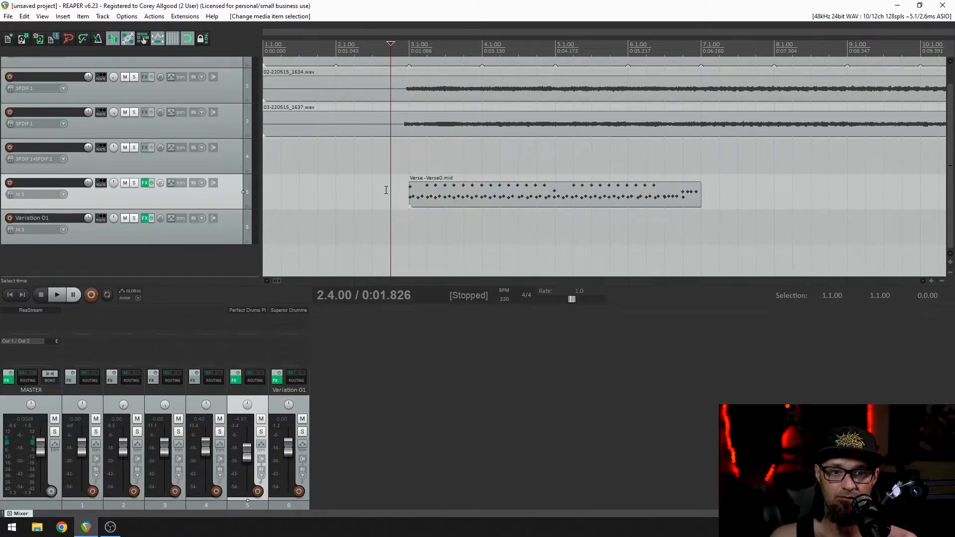
left_click(412, 201)
key("Delete")
left_click(407, 195)
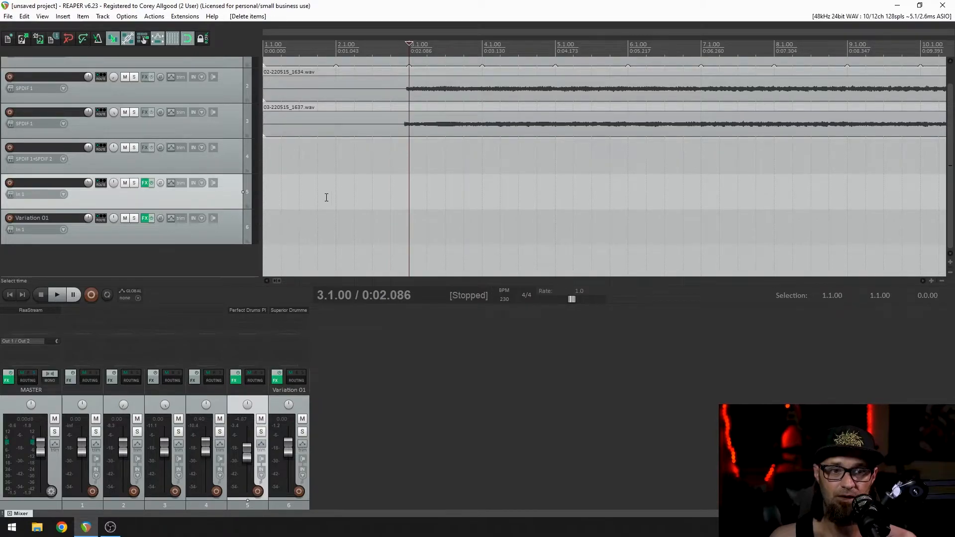
Insert a new MIDI item at bar 3 on track 5 and turn off its source looping
left_click(62, 16)
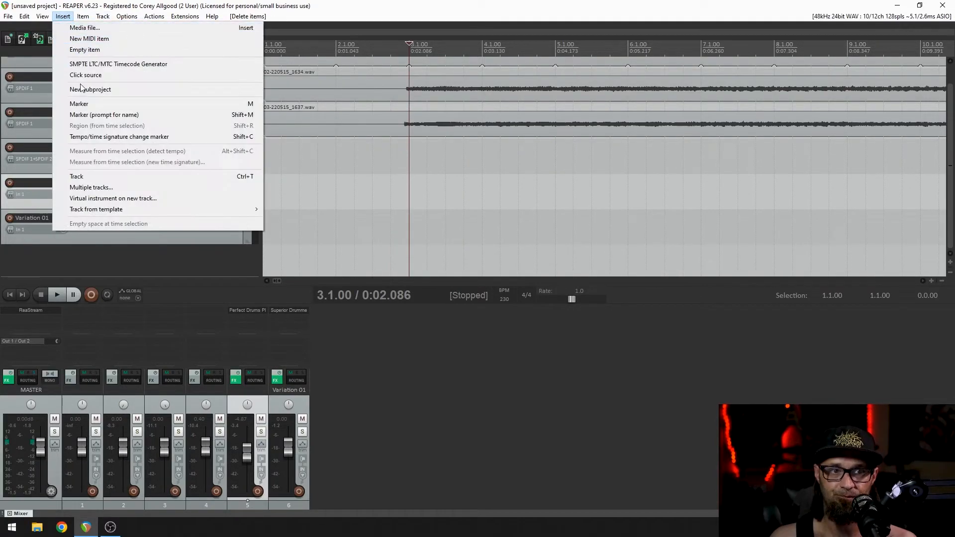
left_click(89, 39)
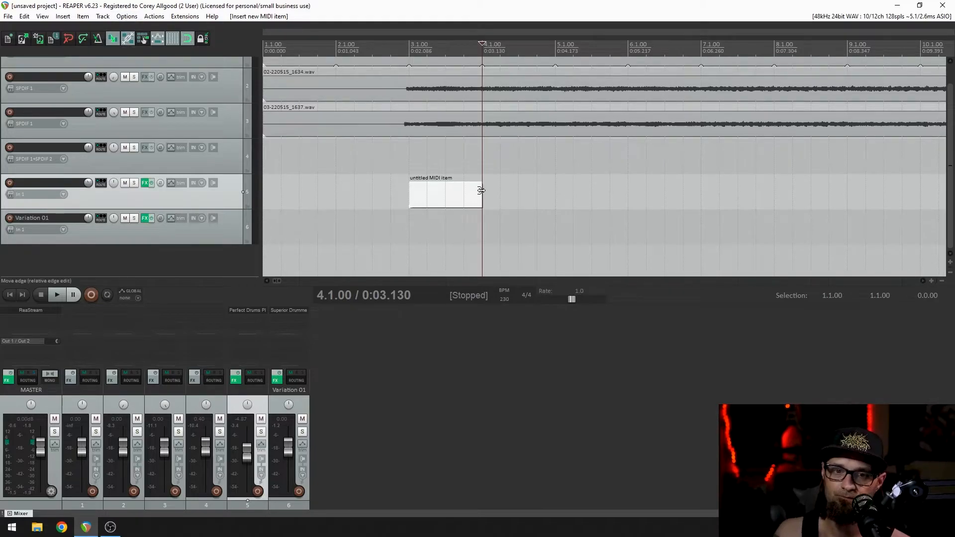
left_click_drag(481, 195, 664, 198)
right_click(642, 194)
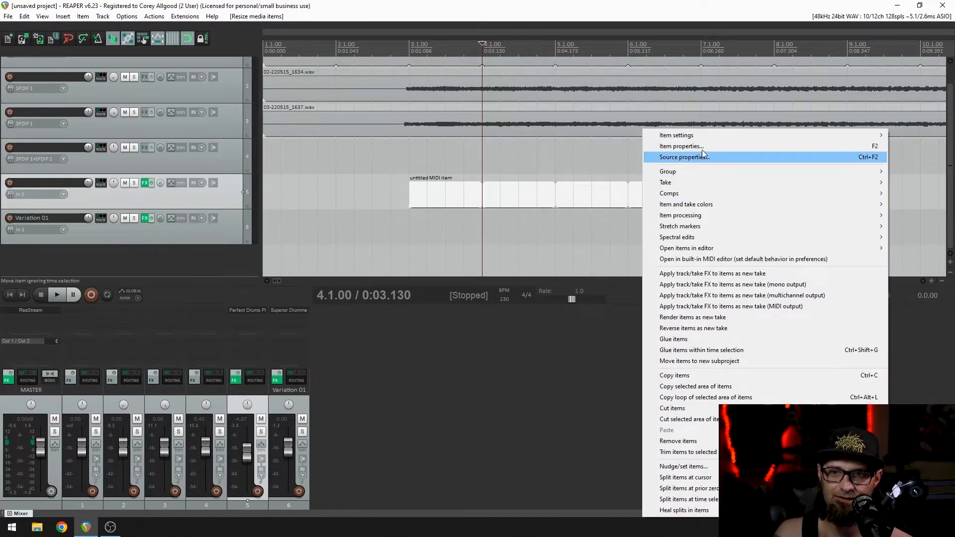
mouse_move(702, 136)
left_click(564, 146)
Extend the MIDI item on track 5 to nearly bar 15 and place the edit cursor at bar 3
scroll(606, 203, "down", 3)
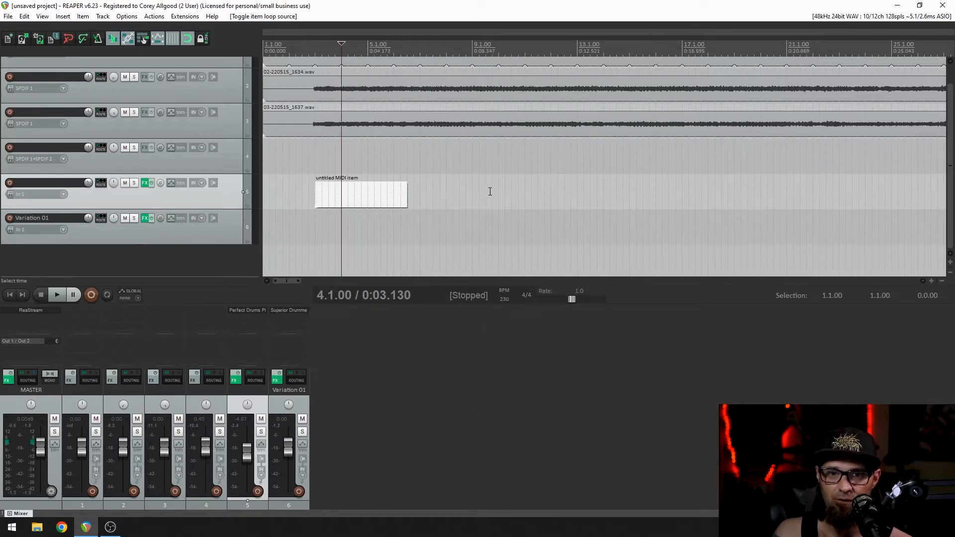
left_click_drag(411, 197, 622, 197)
left_click(316, 54)
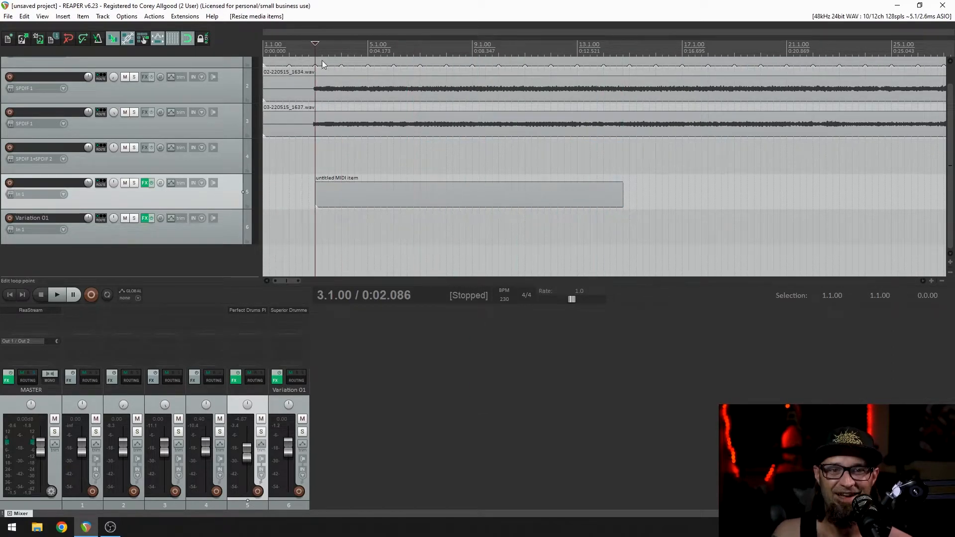
Open the new item in the maximized MIDI editor and hide the unused and unnamed note rows
scroll(439, 184, "up", 4)
left_click(503, 195)
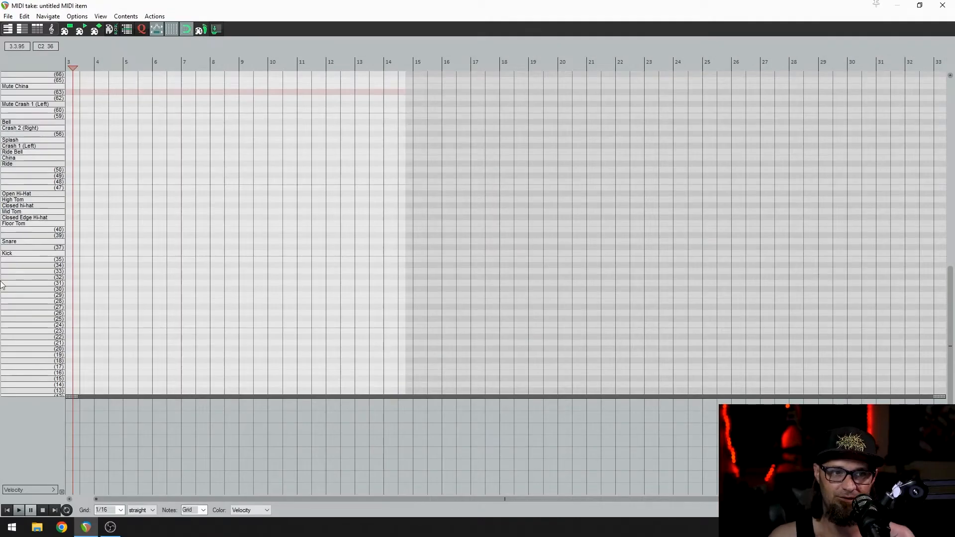
scroll(150, 309, "up", 7)
left_click(30, 265)
left_click(29, 271)
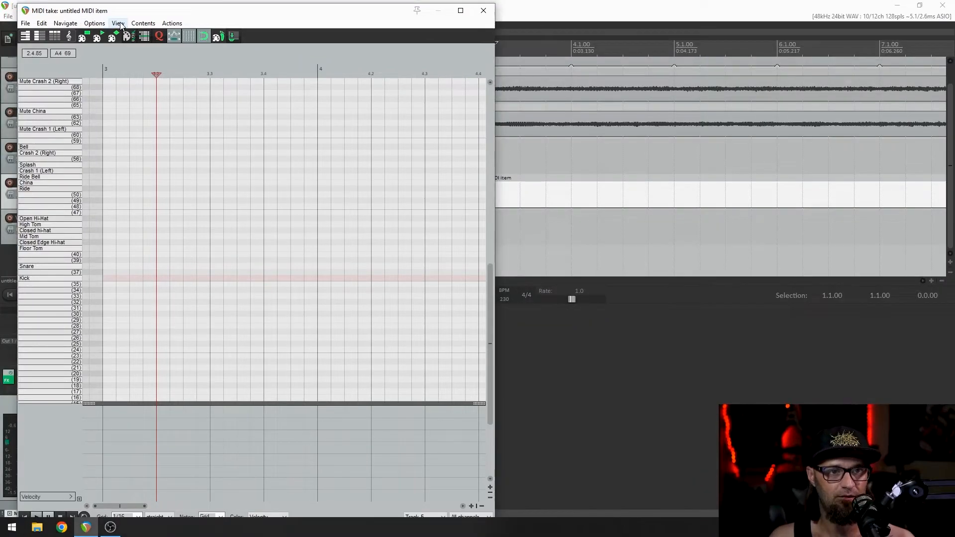
left_click(461, 11)
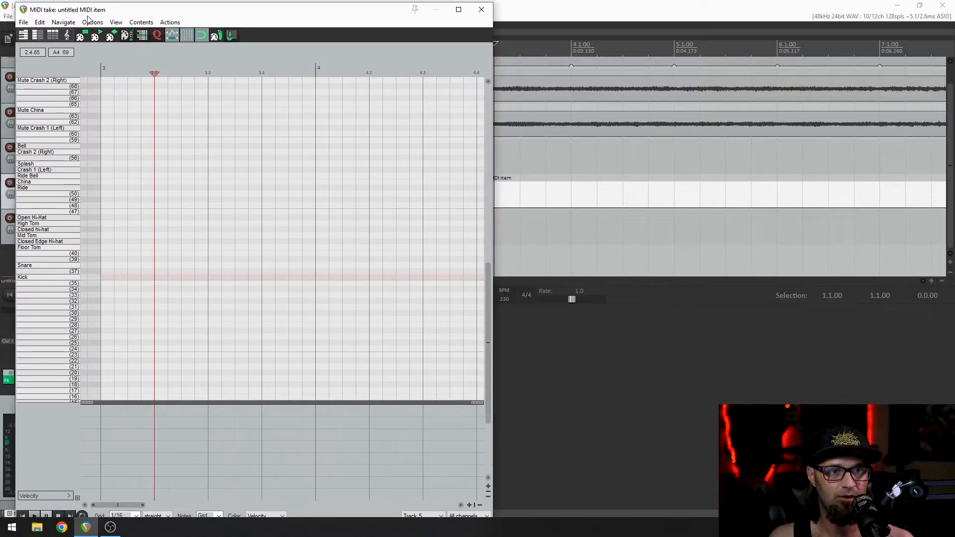
double_click(116, 12)
left_click(100, 16)
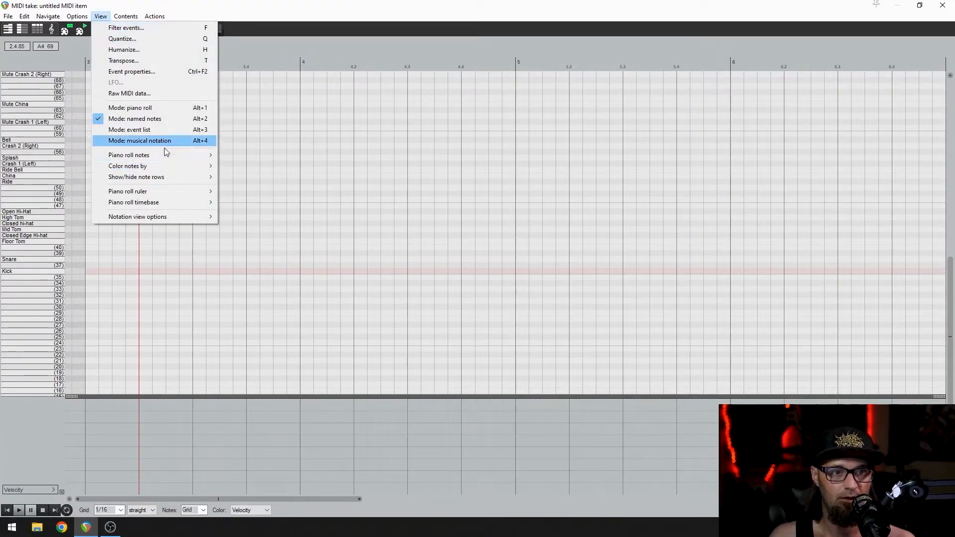
mouse_move(177, 178)
left_click(285, 201)
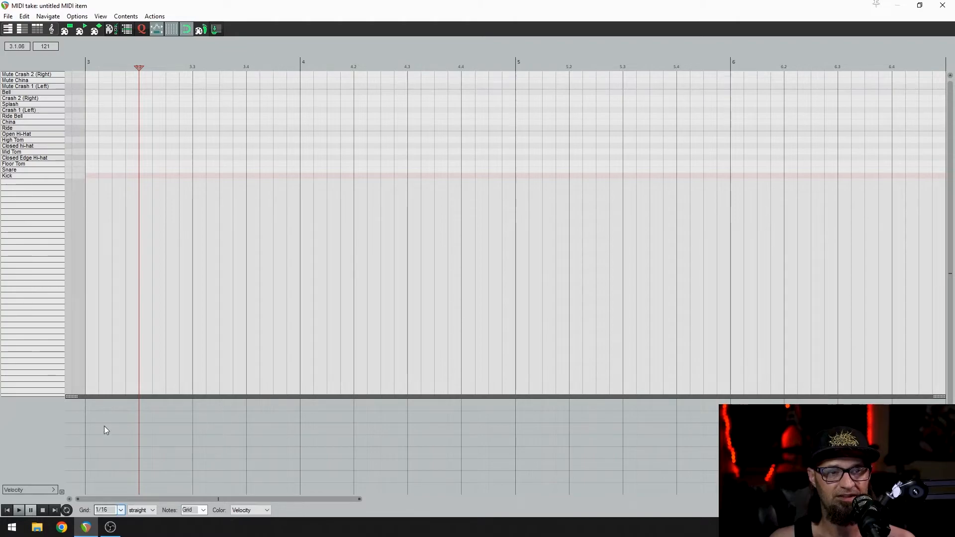
Set the grid to 1/8 and fill the kick and snare rows with simultaneous eighth notes from bar 3 through beat 6.4
left_click(120, 511)
left_click(113, 469)
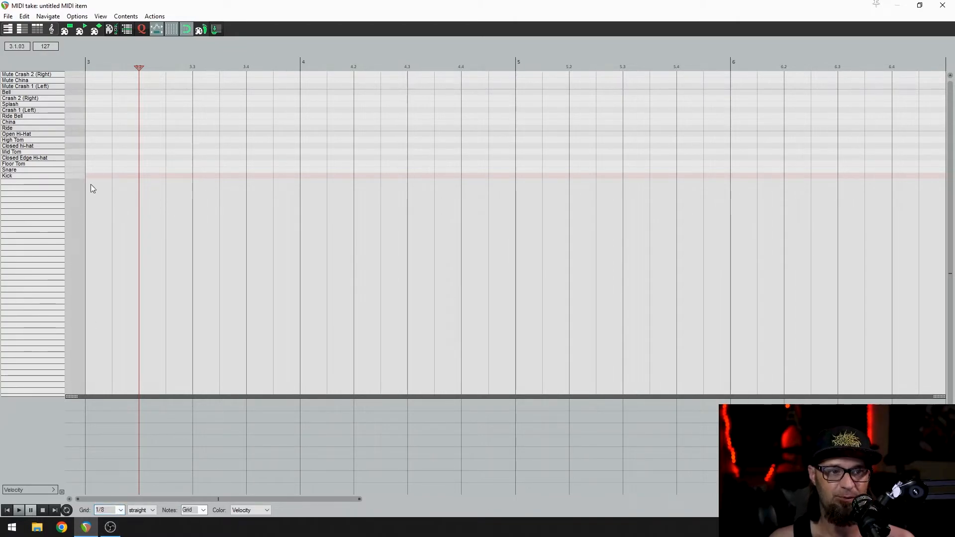
left_click_drag(85, 175, 890, 163)
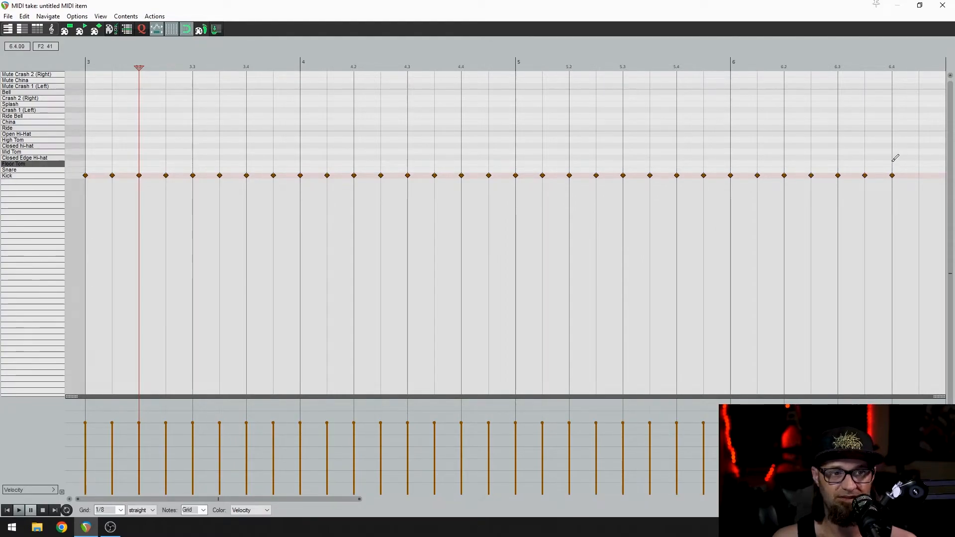
left_click(892, 163)
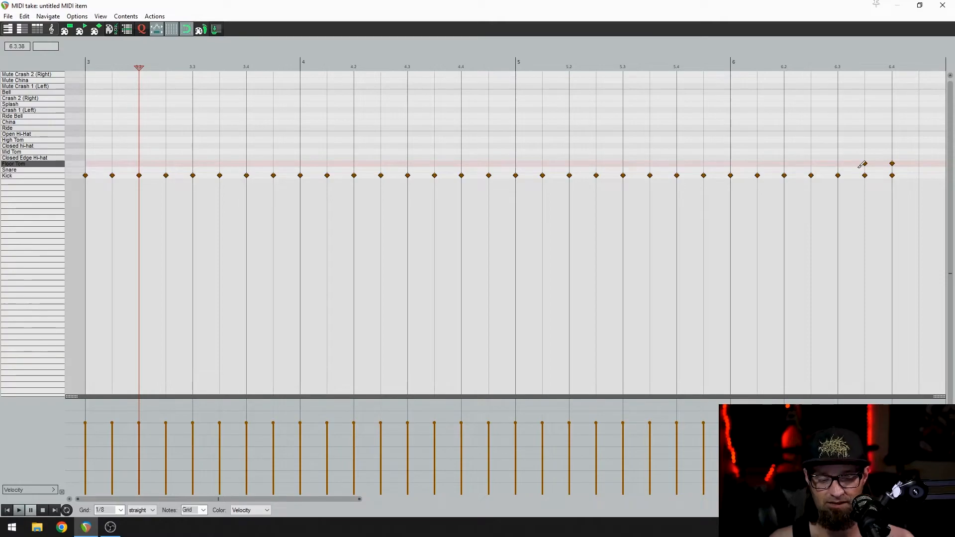
left_click_drag(892, 163, 892, 170)
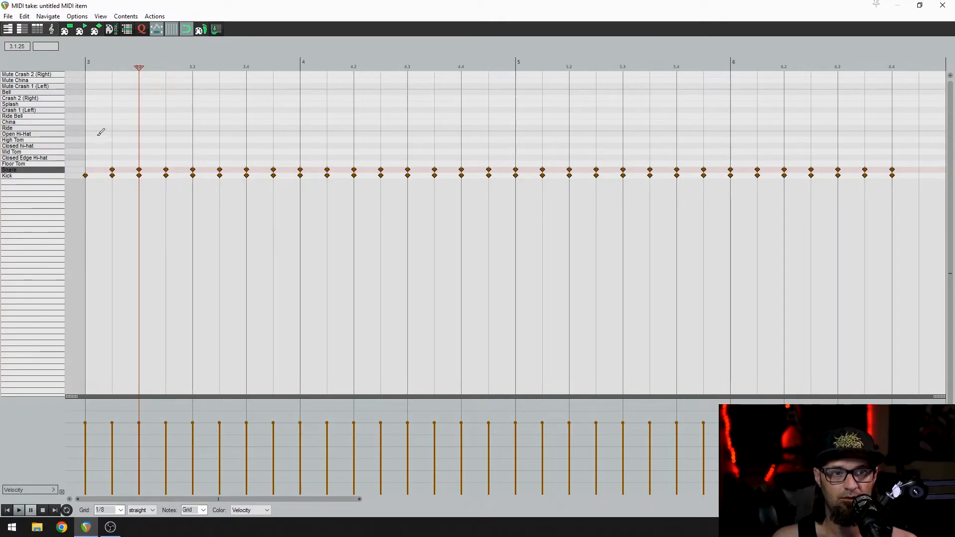
Add a Crash 2 (Right) hit at bar 3 and fill the Bell row with eighth notes after it through beat 6.4
left_click(86, 98)
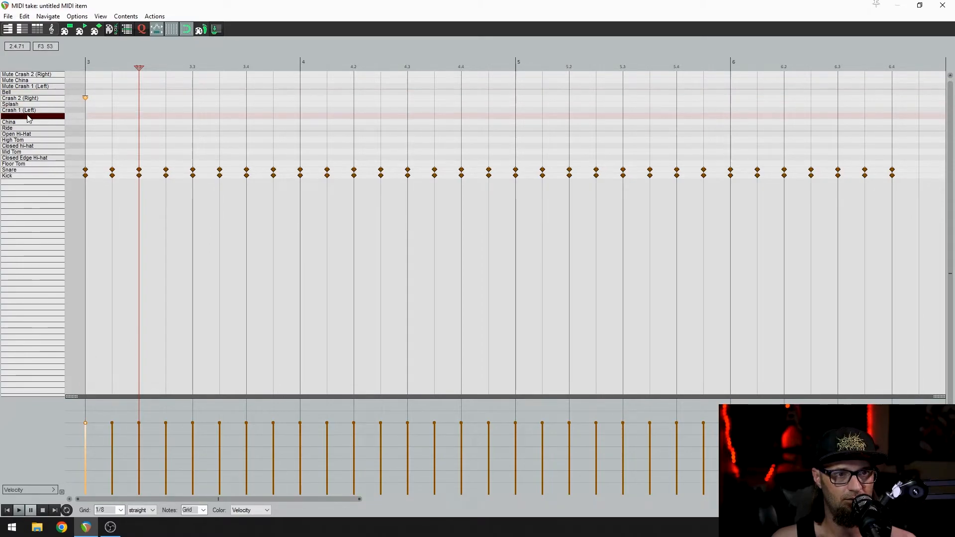
left_click(112, 91)
left_click_drag(112, 92, 808, 76)
left_click(892, 87)
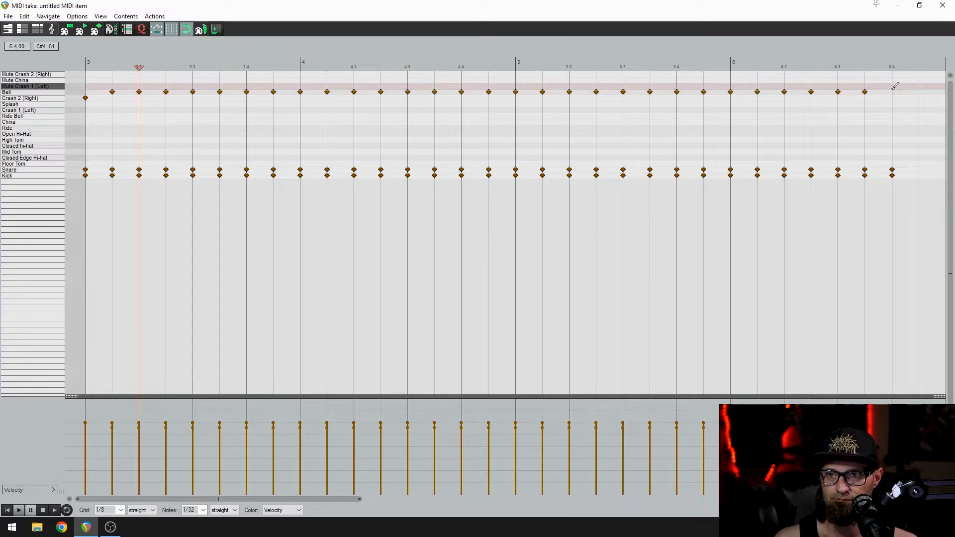
scroll(526, 146, "down", 2)
left_click_drag(690, 86, 691, 92)
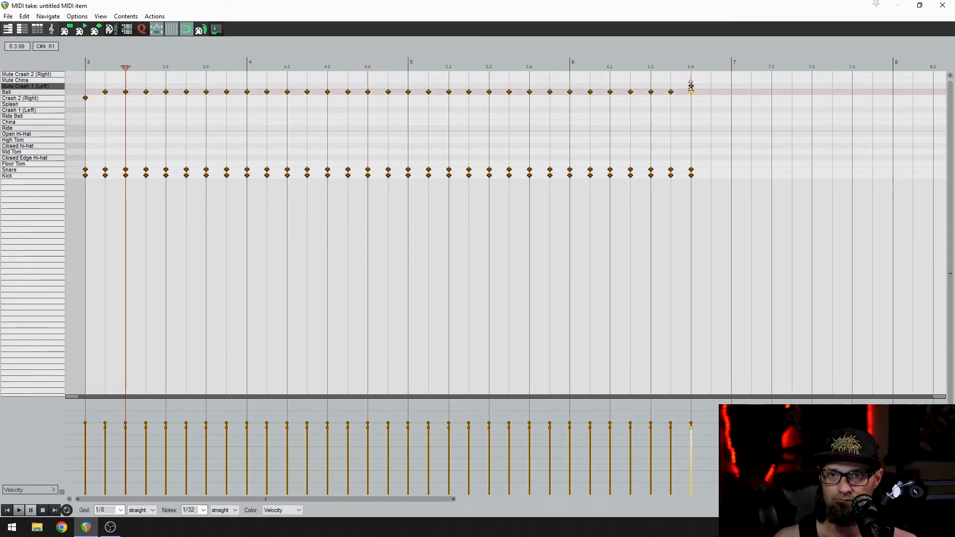
Play back the blast beat from bar 3 to check how it sounds
scroll(144, 84, "down", 3)
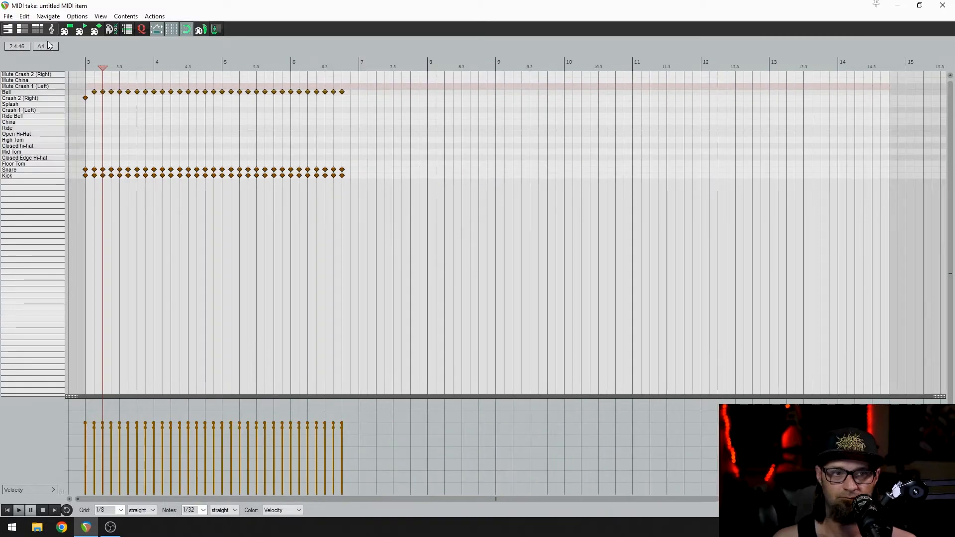
scroll(82, 63, "up", 6)
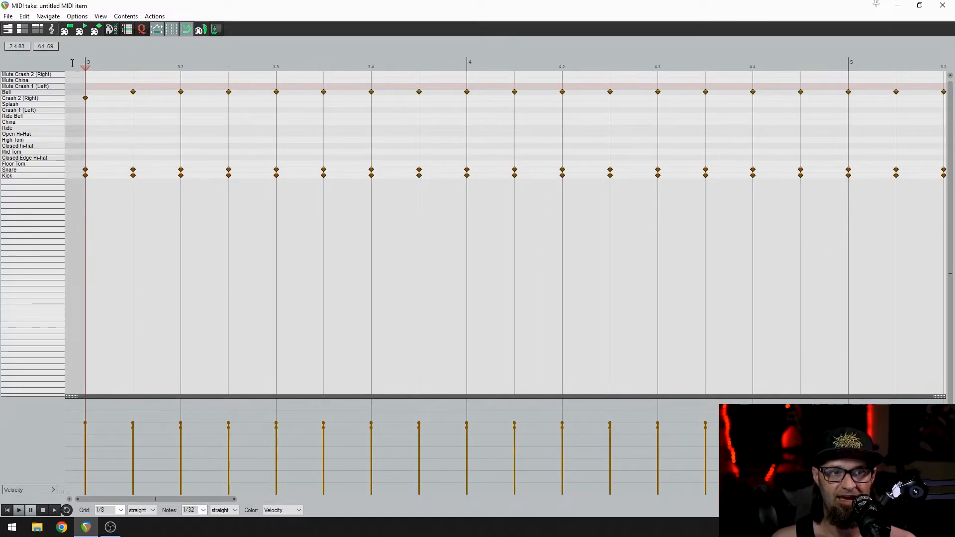
scroll(71, 62, "down", 2)
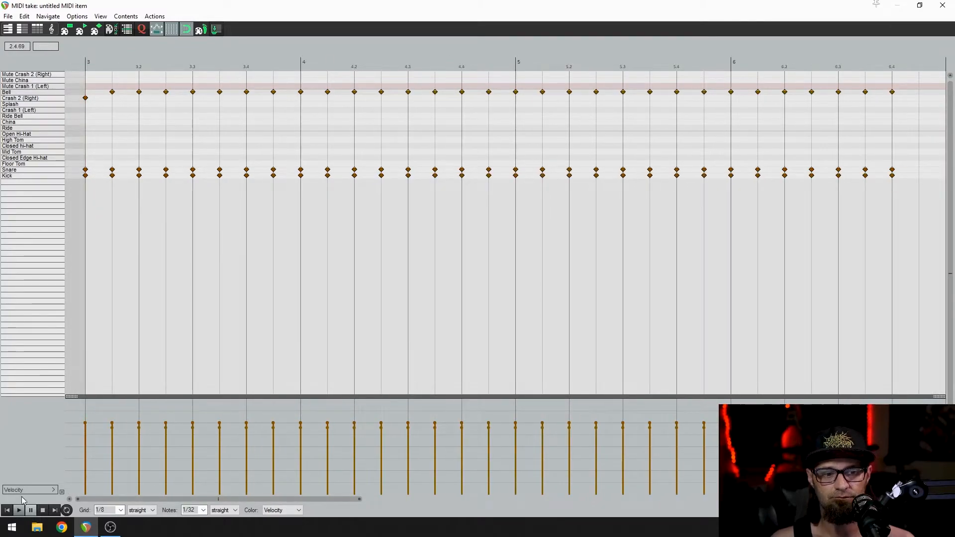
key("space")
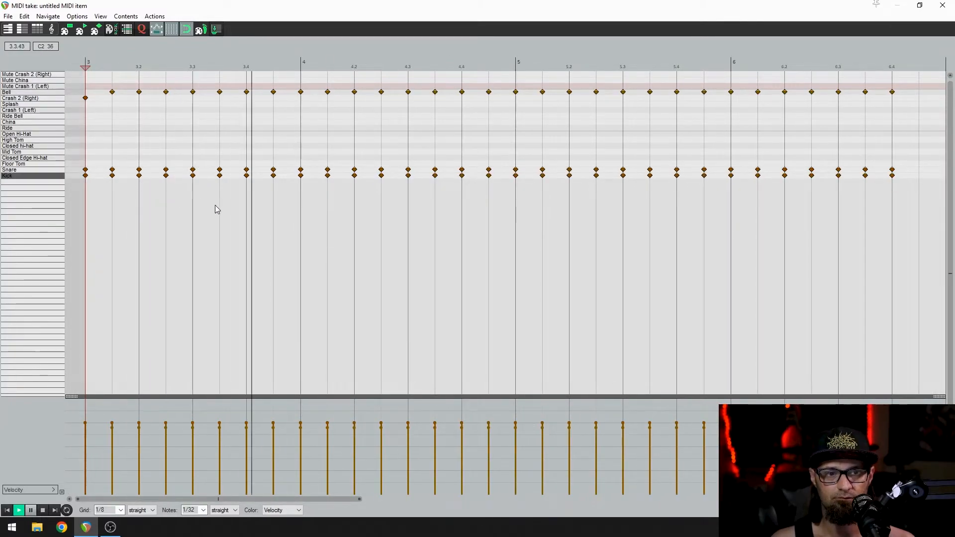
scroll(213, 206, "down", 1)
scroll(213, 205, "down", 3)
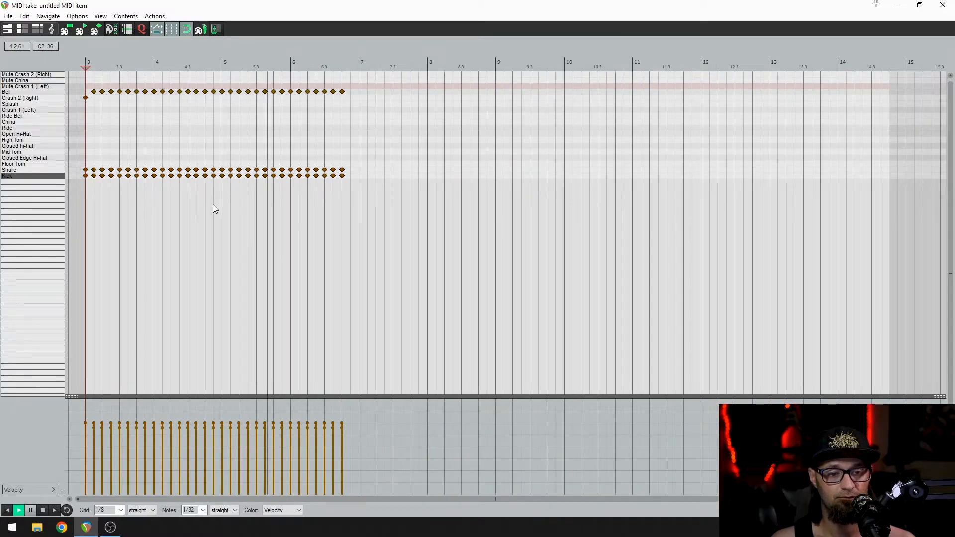
key("space")
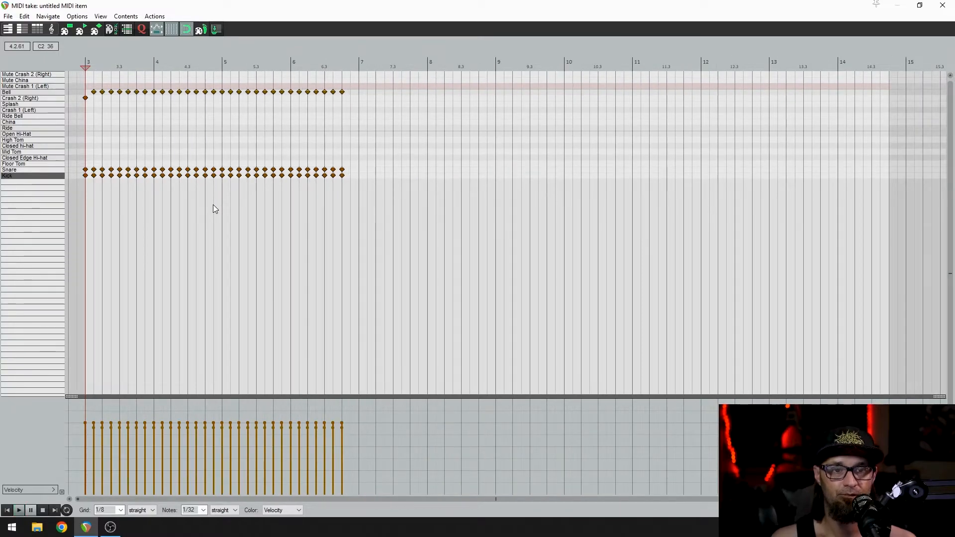
Close the MIDI editor and remove the Superior Drummer plugin from the Variation 01 track
left_click(942, 4)
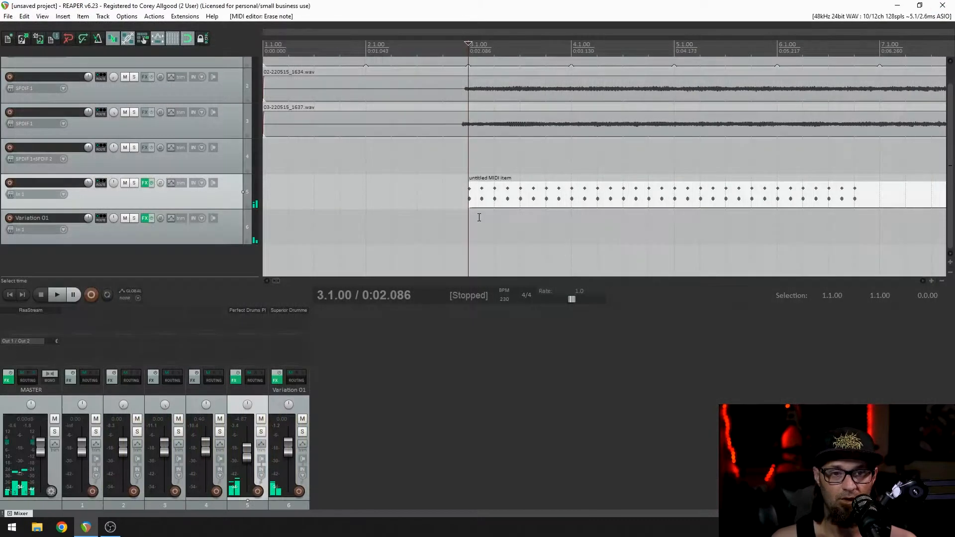
left_click(300, 311)
left_click(641, 109)
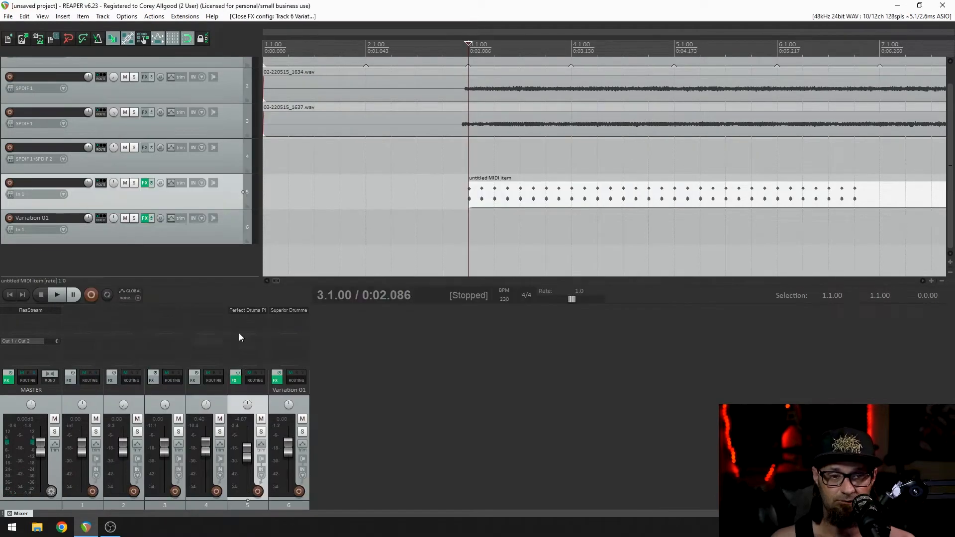
left_click(298, 311, "alt")
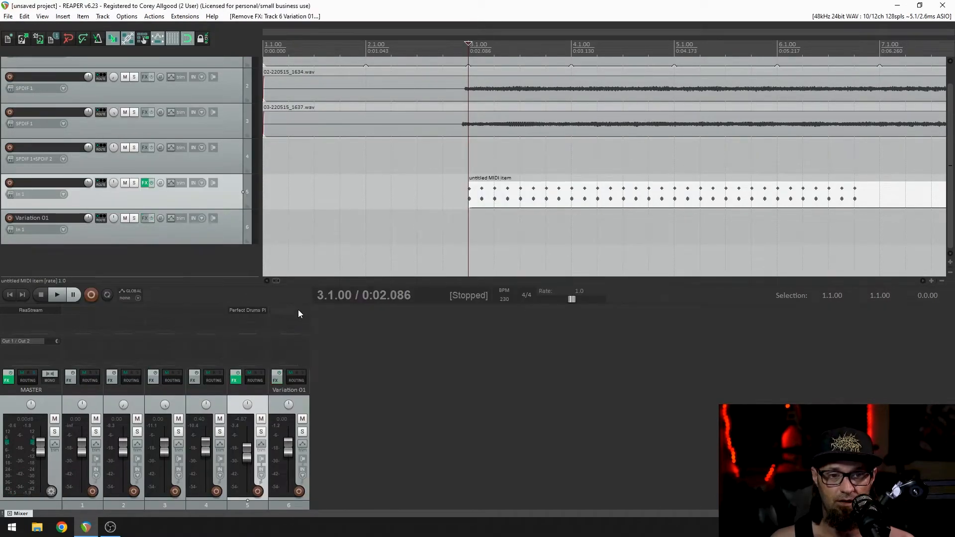
Reopen the track 5 item in the MIDI editor and play the beat with only the Perfect Drums plugin
double_click(471, 199)
key("space")
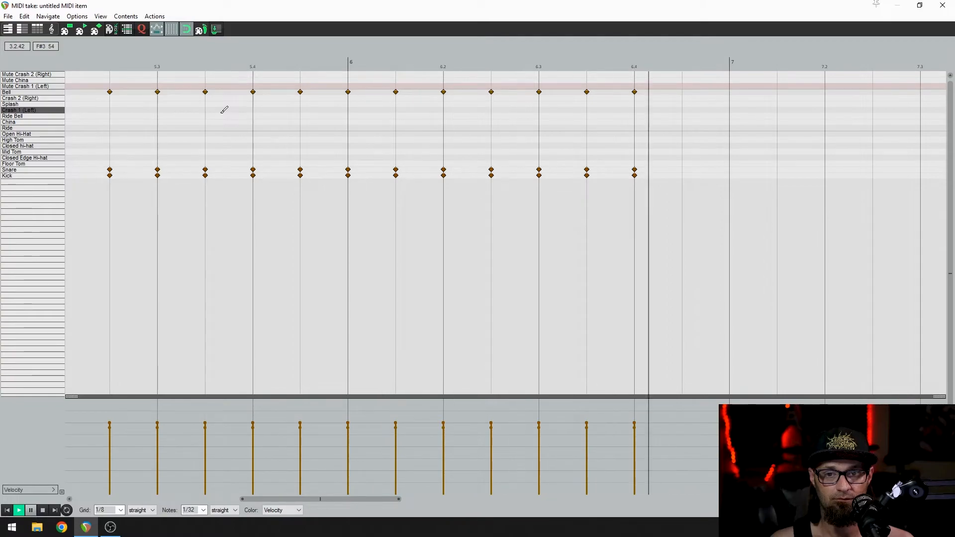
key("space")
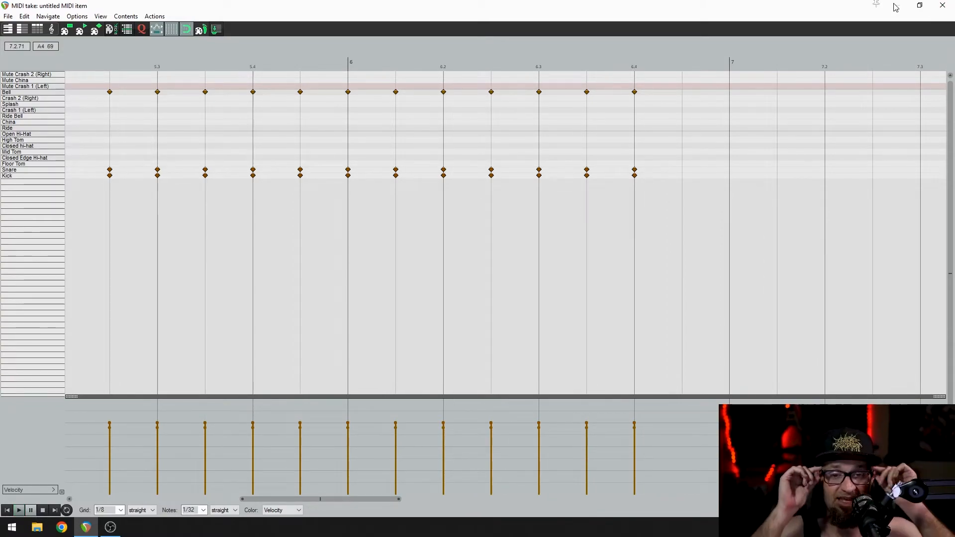
Select all the kick notes from bar 3 through beat 6.4 and raise their velocity to about 111
key("ctrl+a")
scroll(401, 252, "down", 6)
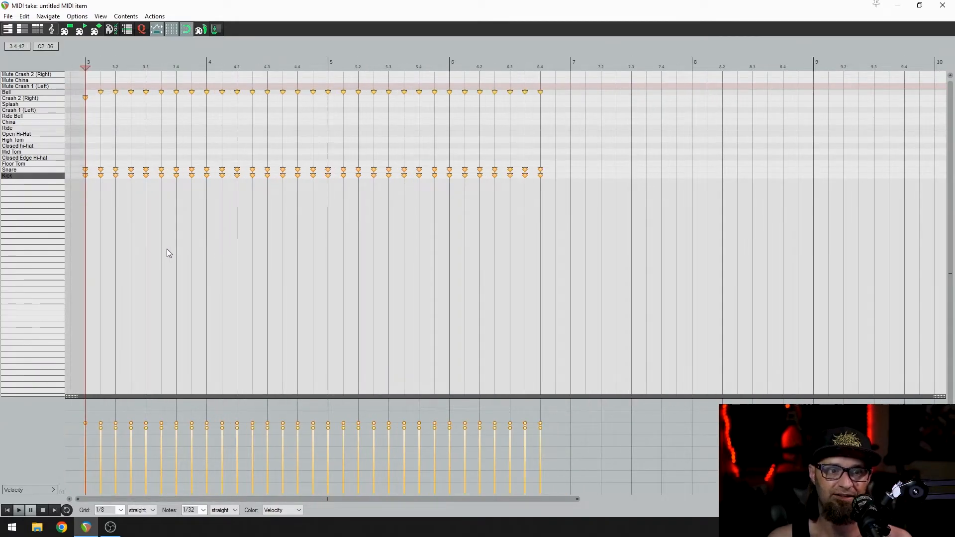
left_click_drag(197, 237, 129, 179)
left_click_drag(546, 191, 72, 179)
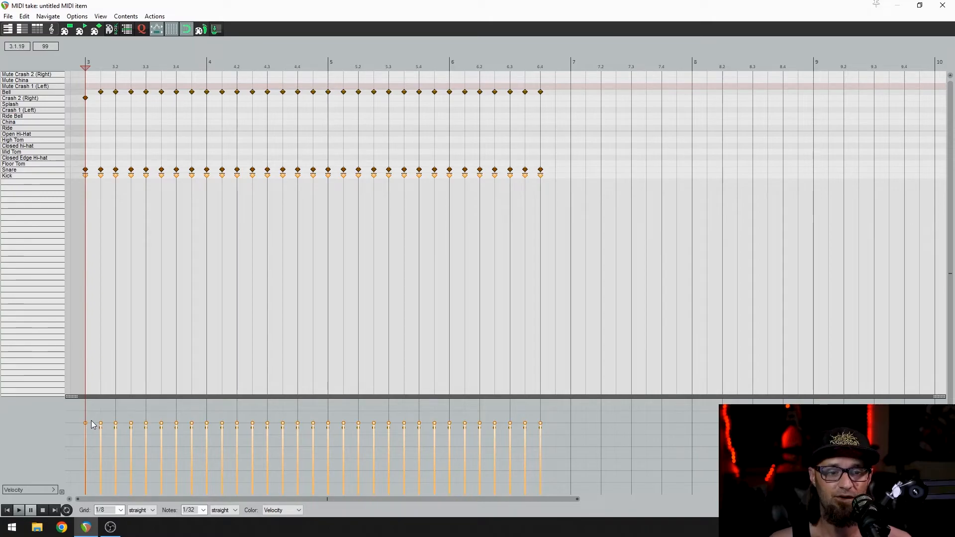
left_click_drag(87, 423, 87, 410)
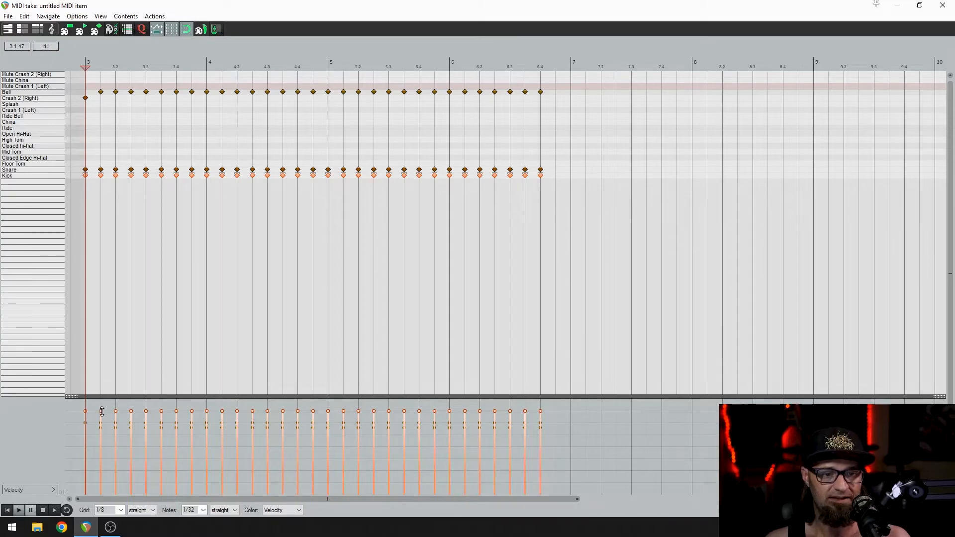
left_click_drag(494, 411, 495, 410)
Play back the beat from bar 3 to hear the louder kick
scroll(251, 231, "up", 2)
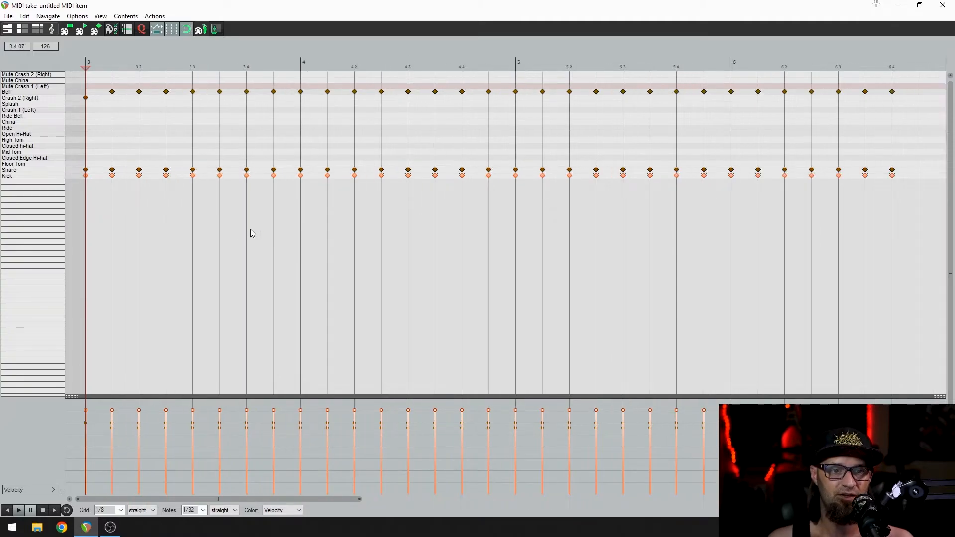
key("space")
key("space")
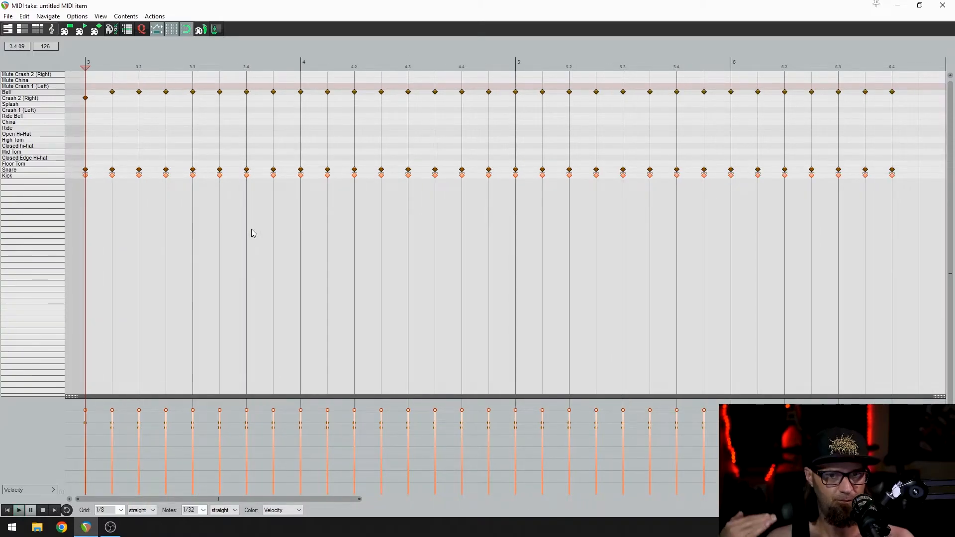
Select all the snare notes from bar 3 through beat 6.4 and raise their velocity to about 104
scroll(354, 223, "down", 2)
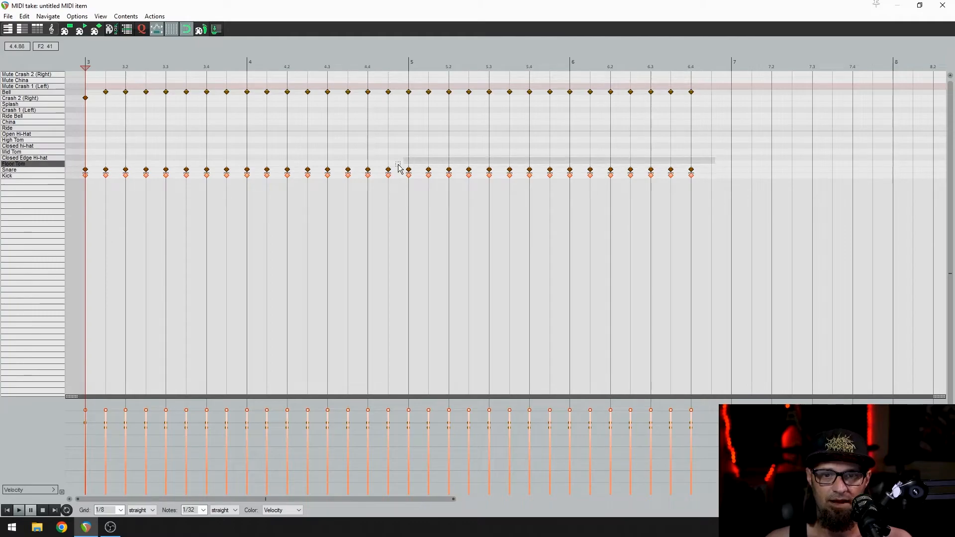
left_click_drag(81, 168, 74, 172)
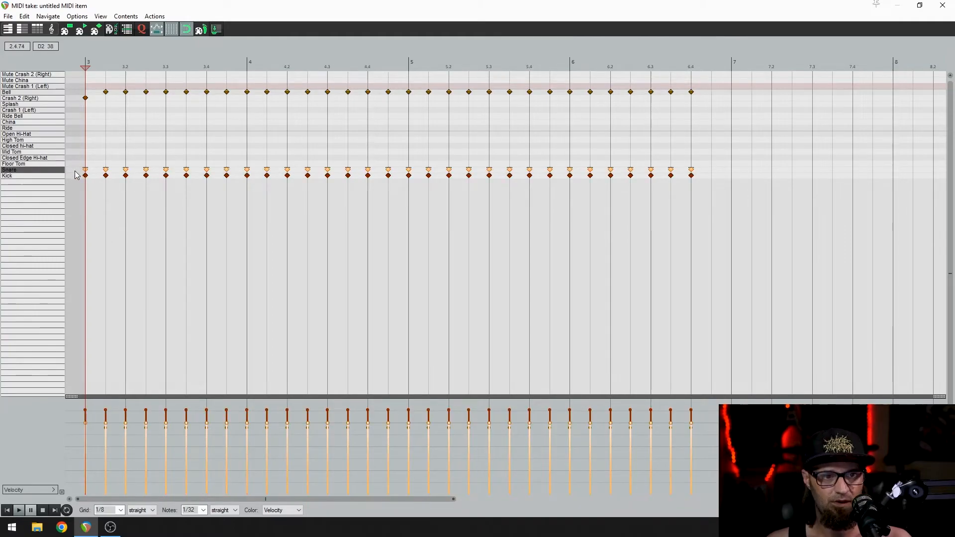
left_click_drag(106, 423, 105, 417)
Select every other snare note, starting with the second one in bar 3, and lower their velocity slightly
mouse_move(172, 177)
left_mouse_down()
mouse_move(133, 325)
mouse_move(119, 321)
left_mouse_up()
left_click_drag(112, 151, 101, 174)
left_click_drag(152, 157, 141, 179)
left_click_drag(196, 163, 181, 177)
left_click_drag(236, 162, 220, 179)
left_click_drag(272, 161, 260, 179)
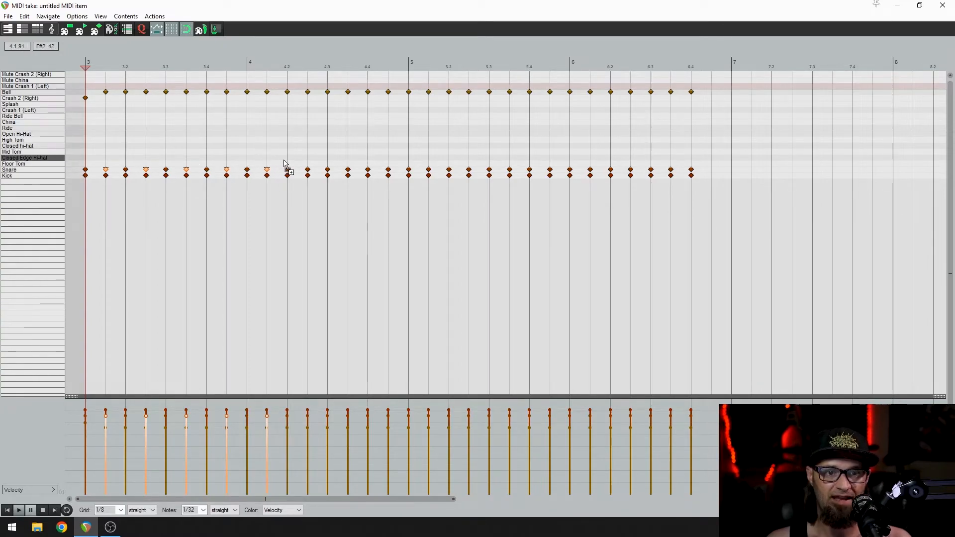
left_click_drag(314, 166, 304, 179)
left_click_drag(361, 163, 343, 174)
left_click_drag(397, 161, 525, 174)
left_click_drag(583, 159, 648, 175)
left_click_drag(698, 160, 689, 178)
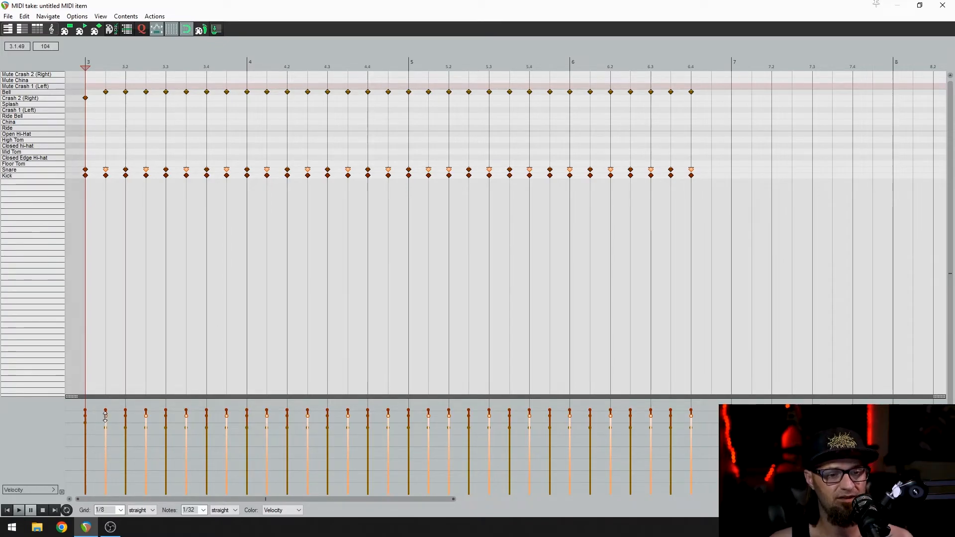
left_click_drag(106, 416, 106, 421)
Play back the beat from bar 3 to hear the alternating snare velocities
scroll(111, 192, "up", 2)
key("space")
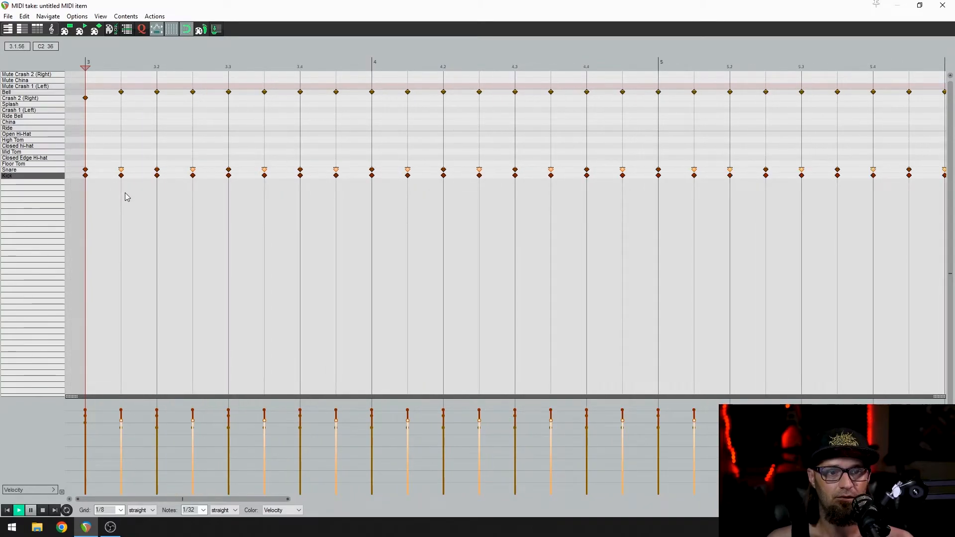
scroll(133, 203, "down", 3)
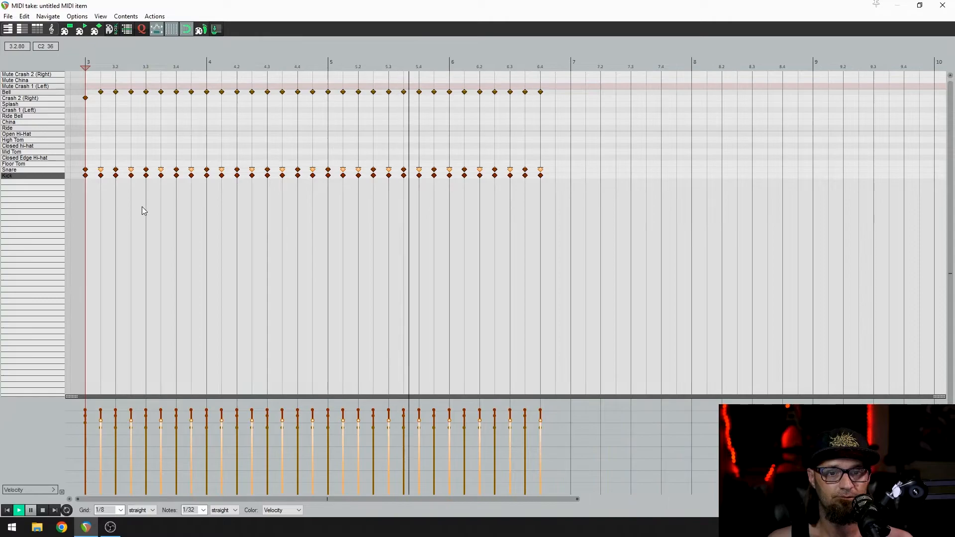
scroll(182, 211, "down", 2)
key("space")
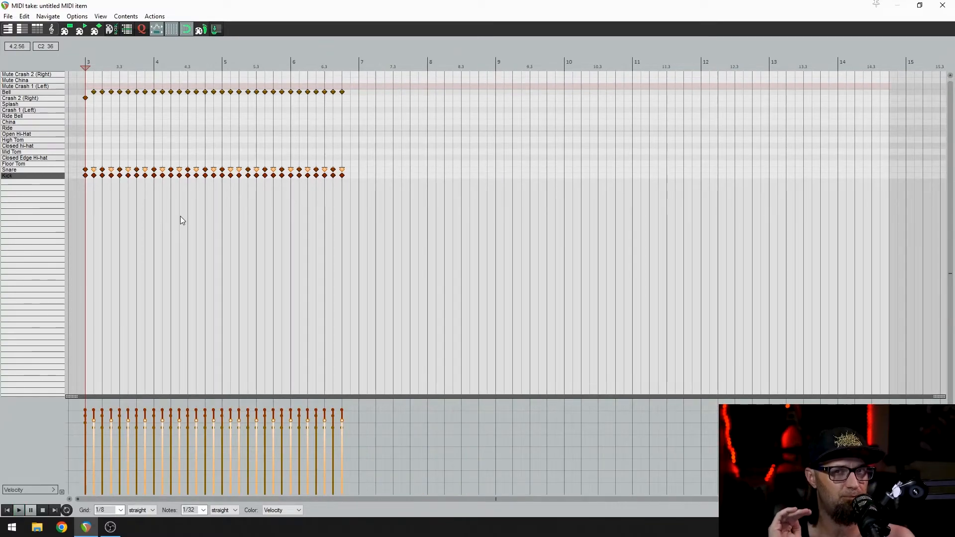
Select all the bell notes from bar 3 through beat 6.4 and set their Humanize velocity to 31 %
scroll(180, 215, "up", 2)
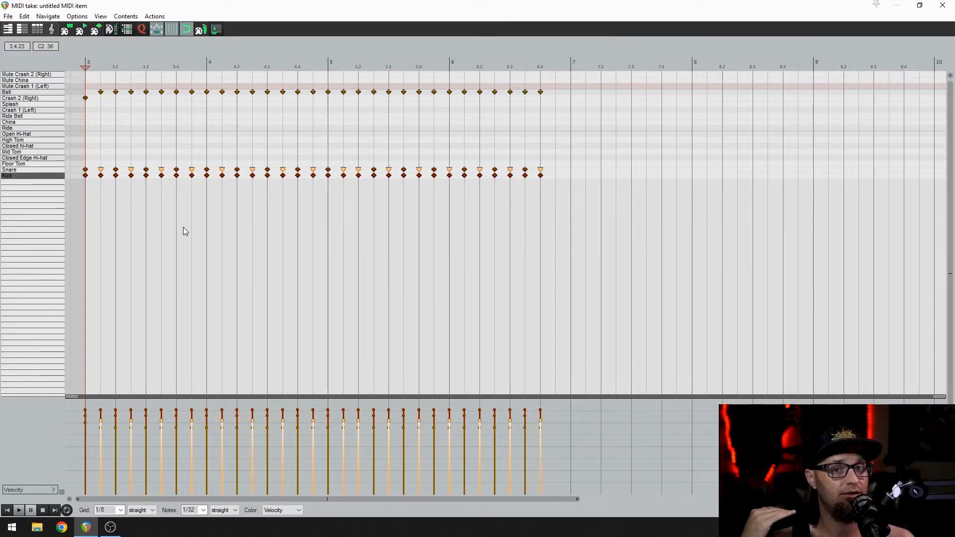
left_click_drag(550, 87, 98, 98)
left_click(25, 17)
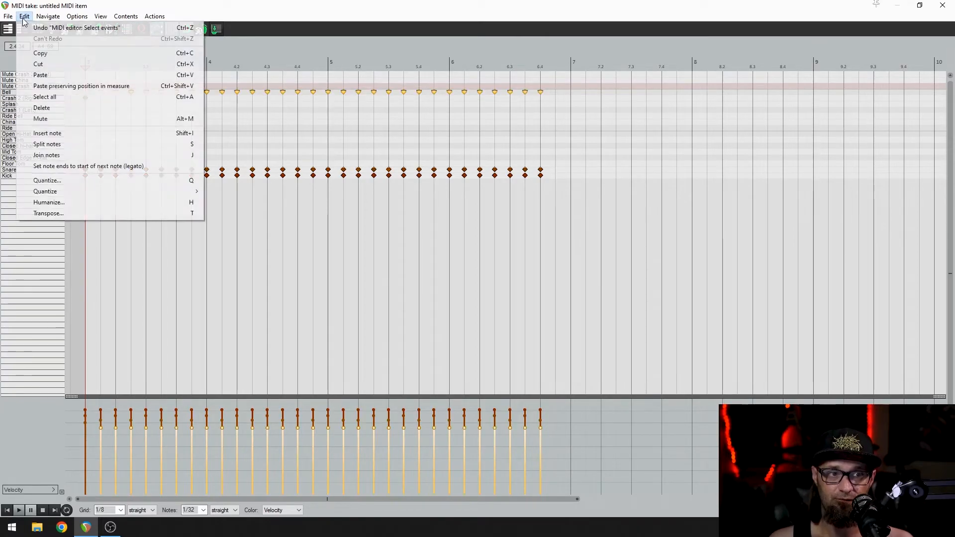
left_click(346, 108)
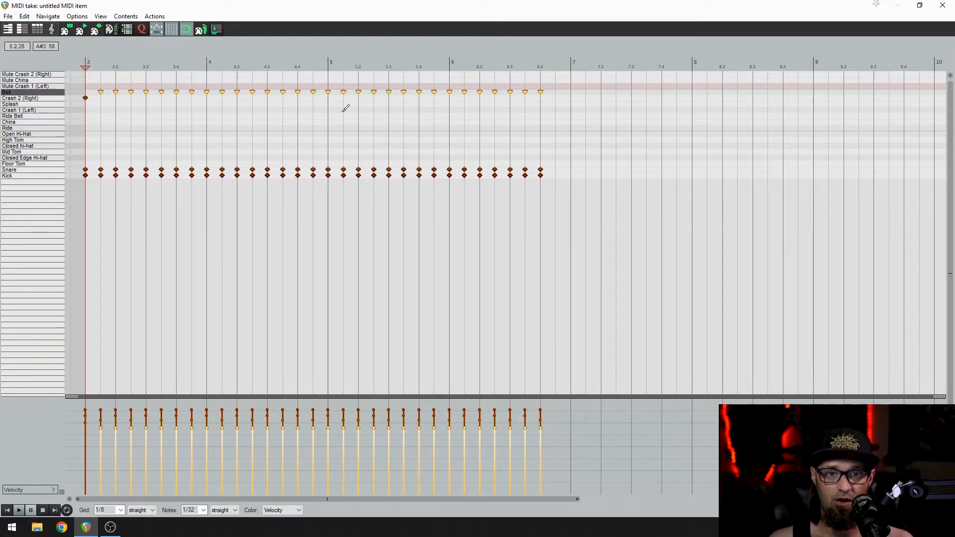
left_click(24, 16)
left_click(63, 203)
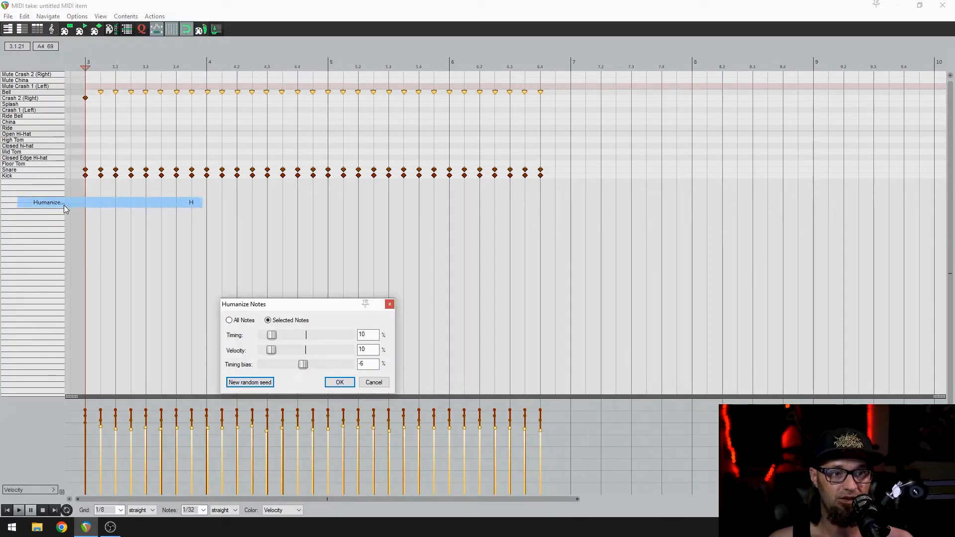
left_click_drag(309, 310, 339, 134)
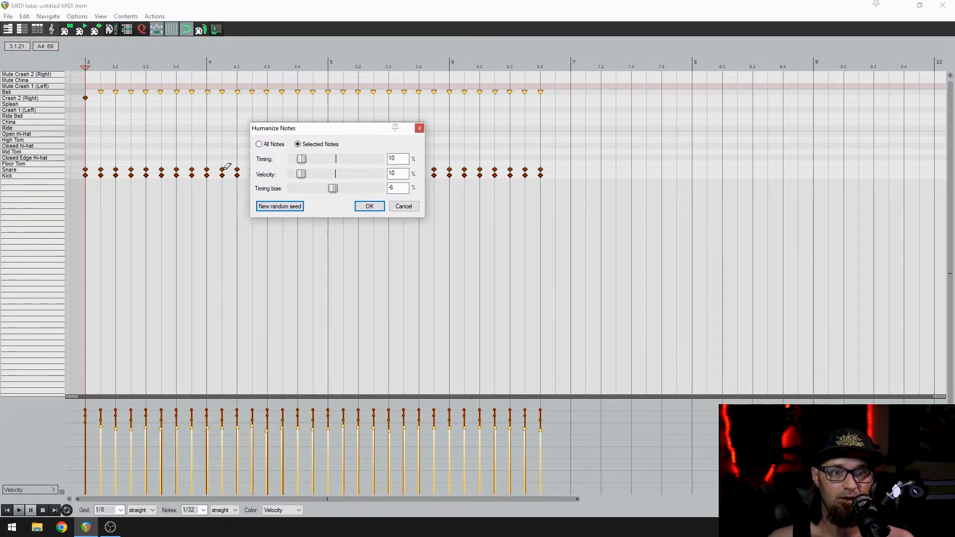
left_click_drag(302, 173, 321, 175)
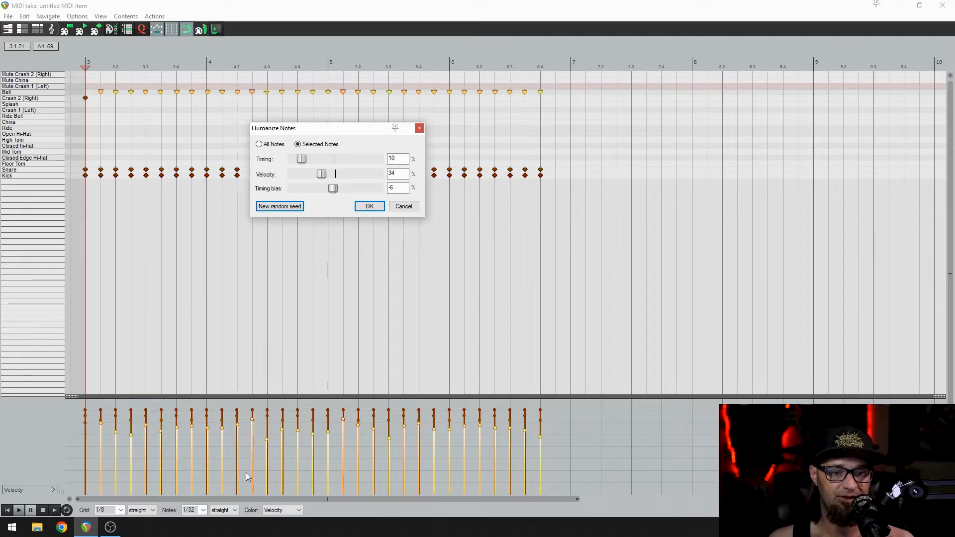
mouse_move(322, 174)
left_mouse_down()
mouse_move(377, 176)
mouse_move(294, 175)
mouse_move(381, 177)
mouse_move(421, 190)
mouse_move(121, 184)
mouse_move(422, 187)
mouse_move(292, 184)
mouse_move(321, 182)
left_mouse_up()
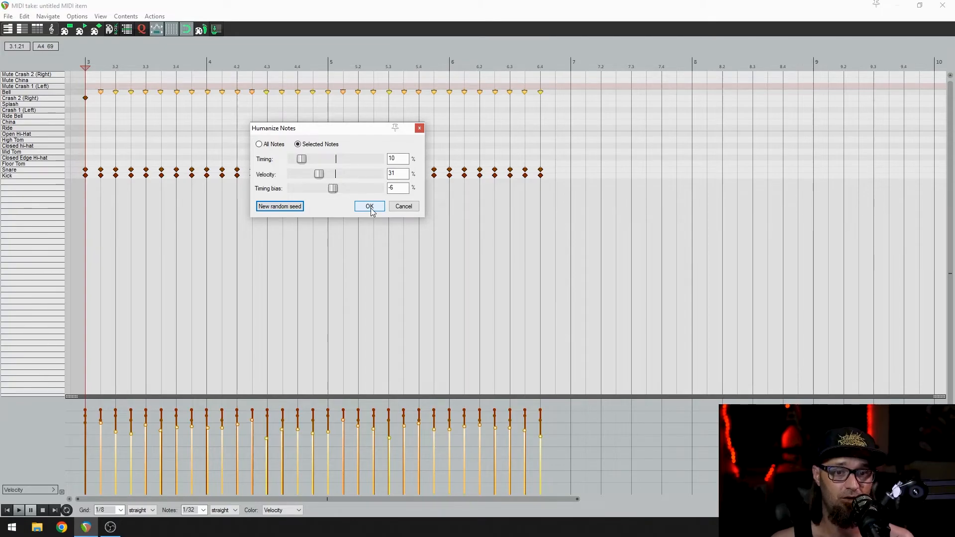
Apply Humanize to the bell notes with timing at 6 % and play back the beat from bar 3
left_click_drag(302, 159, 239, 170)
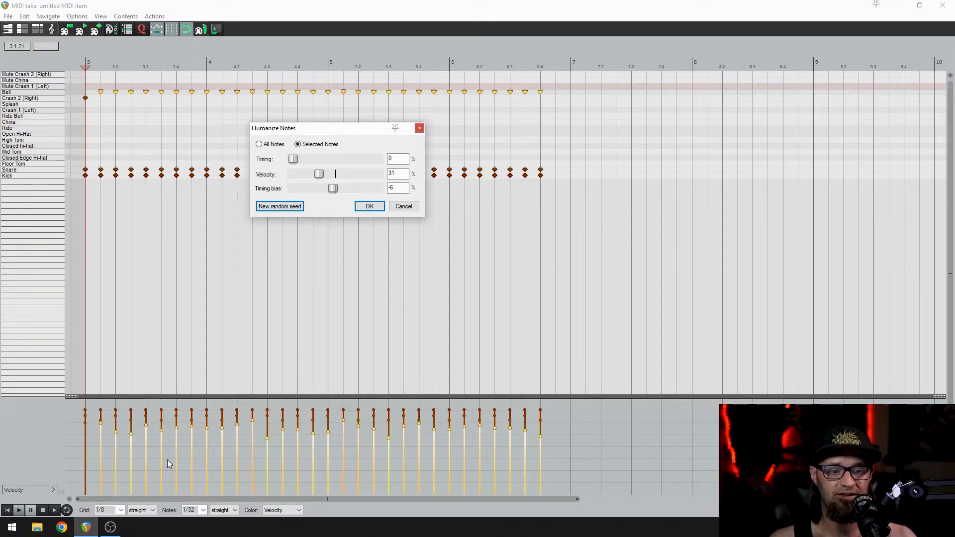
mouse_move(293, 159)
left_mouse_down()
mouse_move(482, 168)
mouse_move(268, 162)
mouse_move(301, 165)
left_mouse_up()
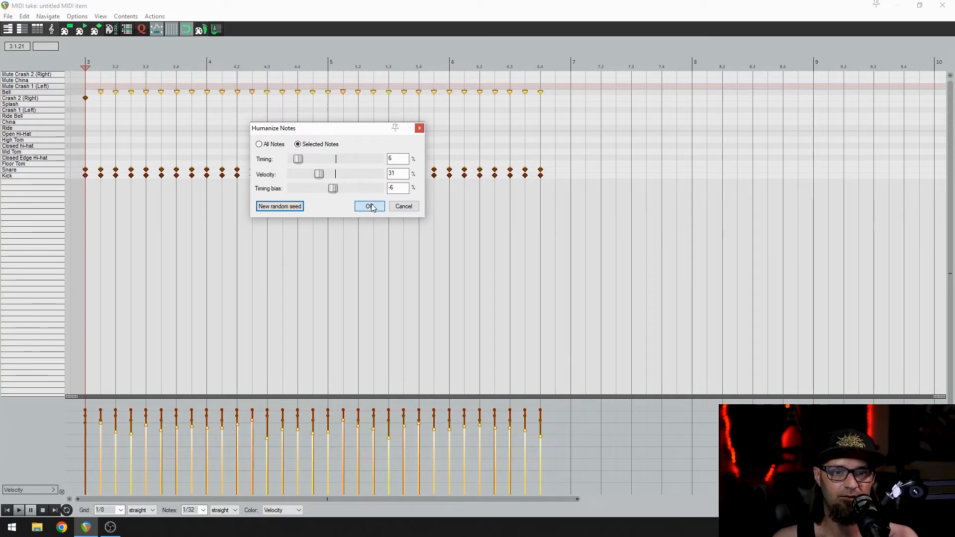
left_click(369, 207)
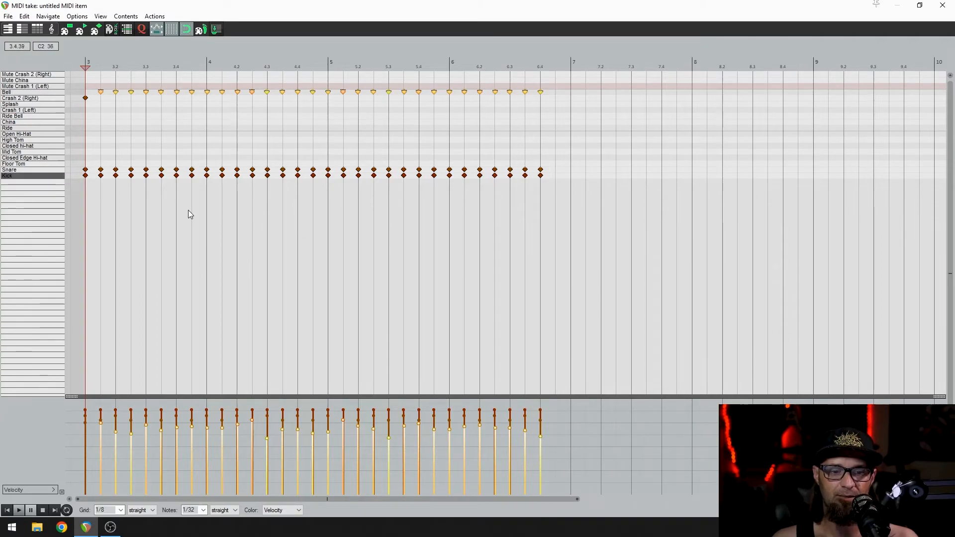
key("space")
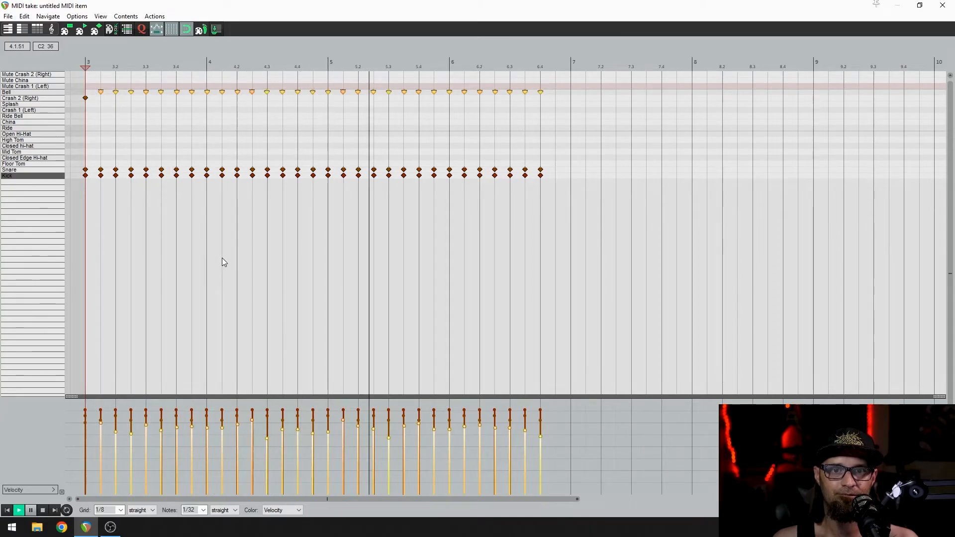
key("space")
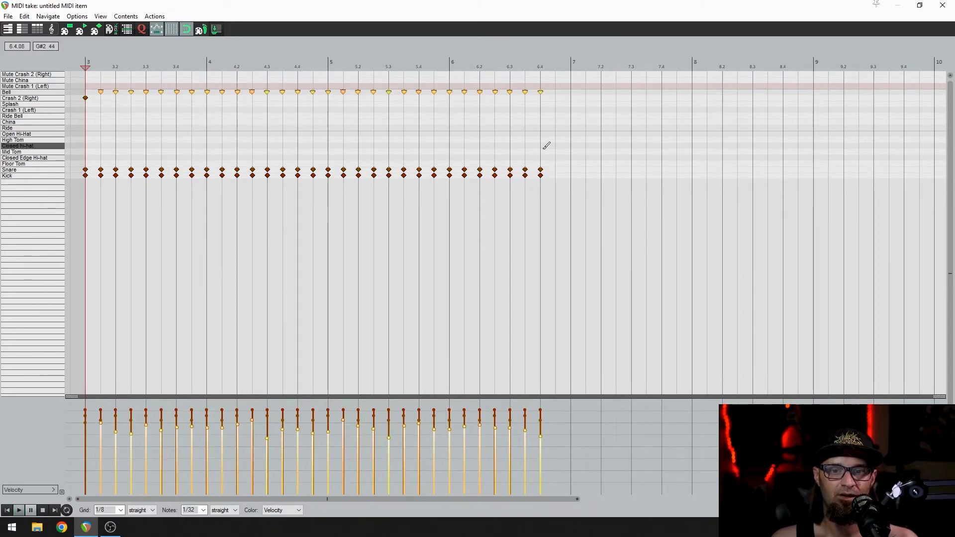
Humanize all the snare and kick notes with velocity at 12 % and timing at 8 %
left_click_drag(556, 157, 451, 204)
left_click_drag(143, 193, 88, 192)
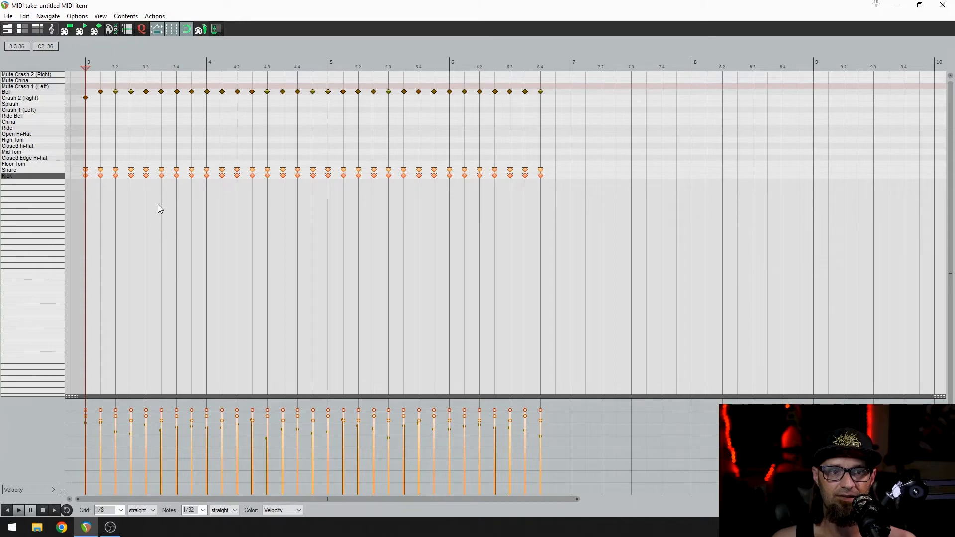
left_click(70, 17)
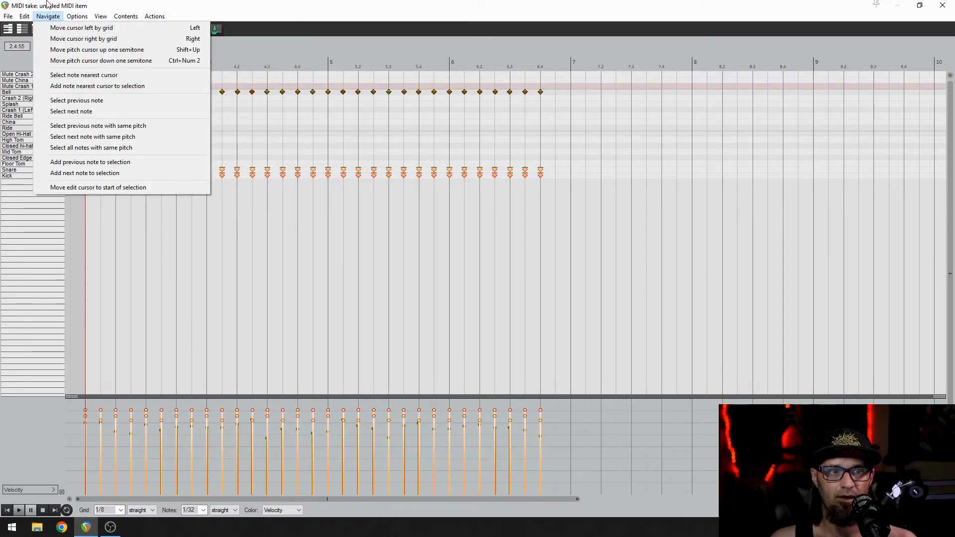
mouse_move(24, 17)
left_click(83, 202)
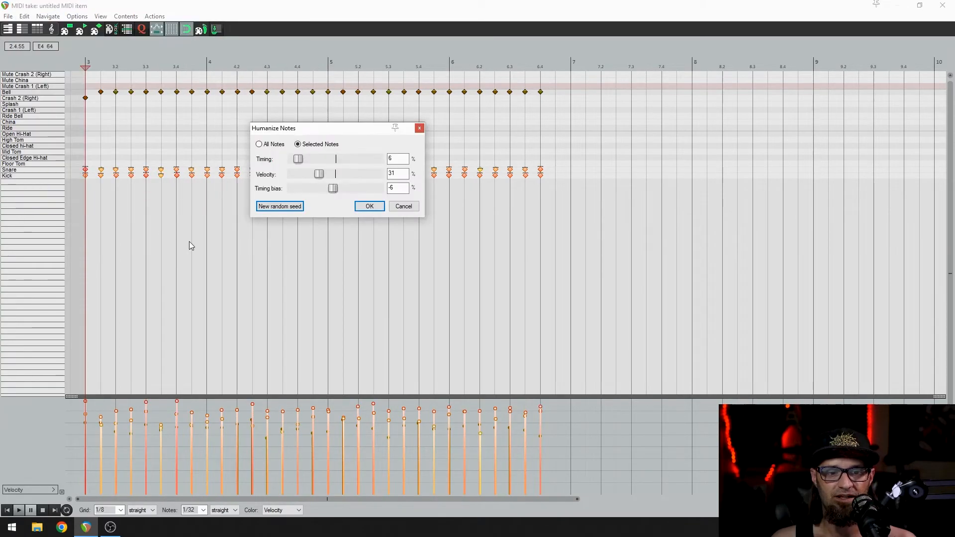
mouse_move(321, 180)
left_mouse_down()
mouse_move(289, 179)
mouse_move(304, 179)
left_mouse_up()
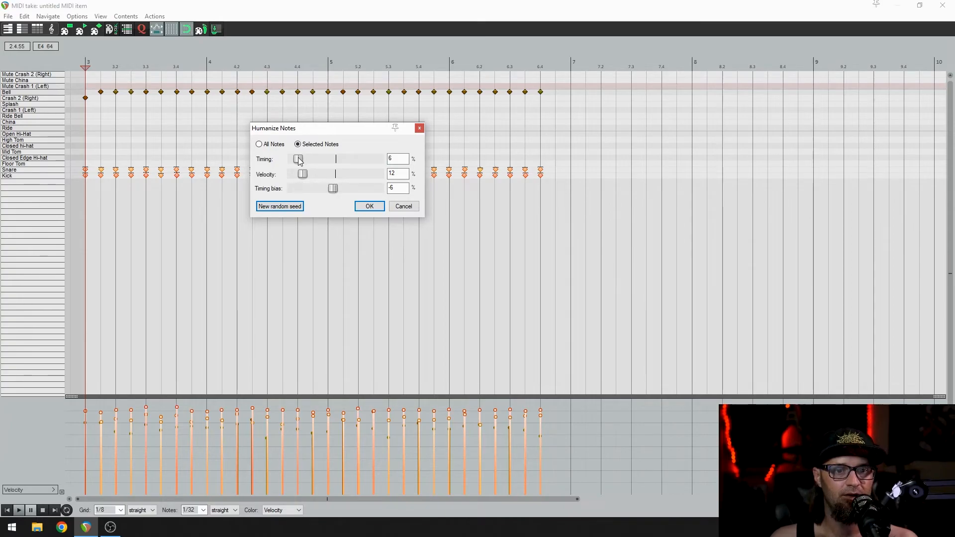
left_click_drag(299, 160, 302, 162)
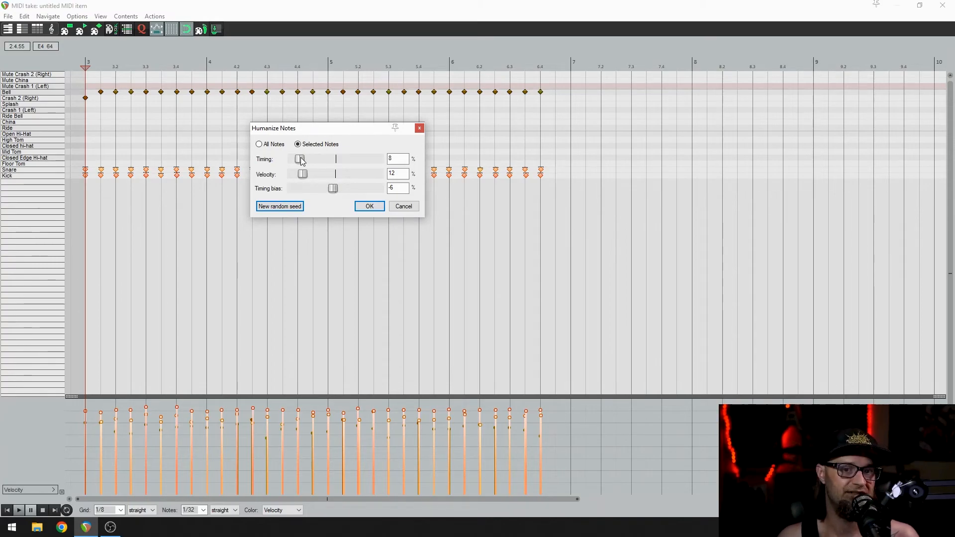
left_click(377, 208)
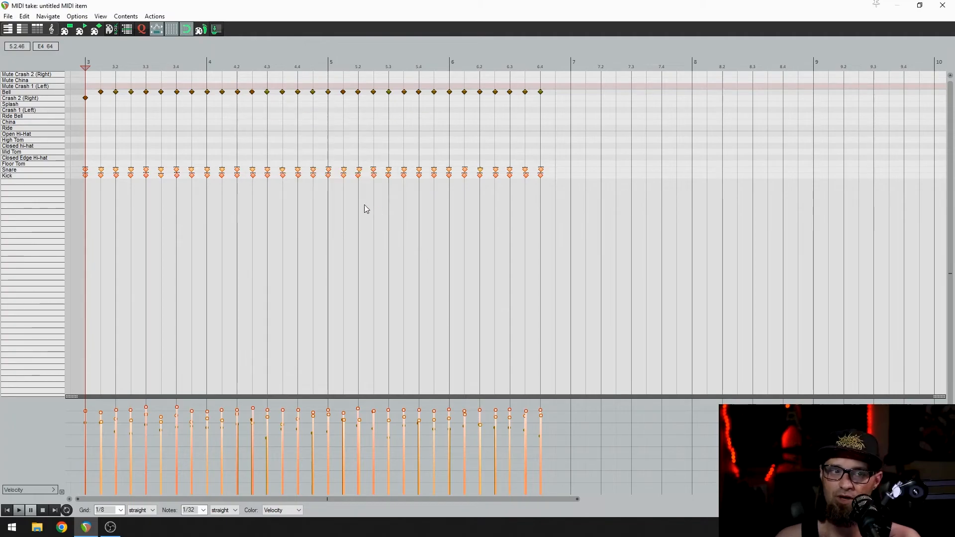
Play back the humanized beat from just before bar 3
left_click(70, 62)
key("space")
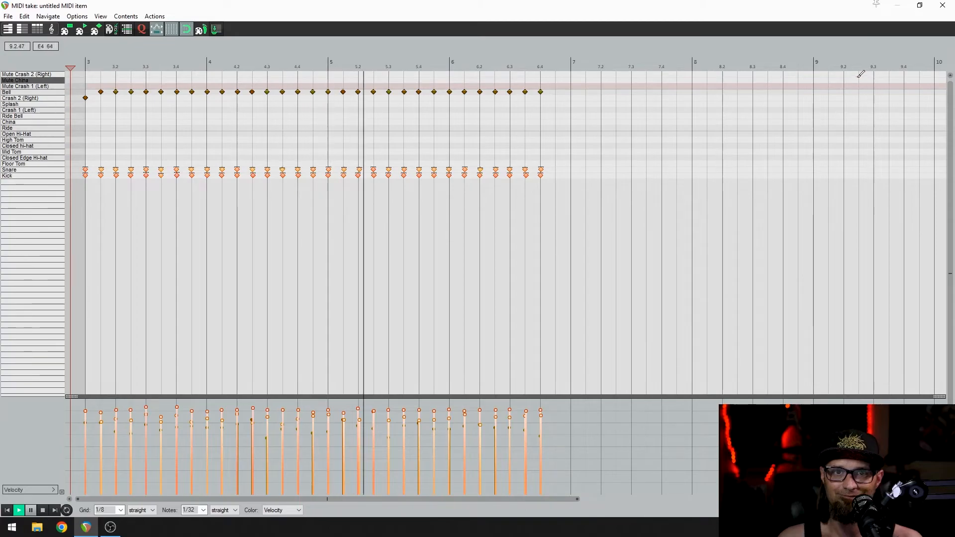
key("space")
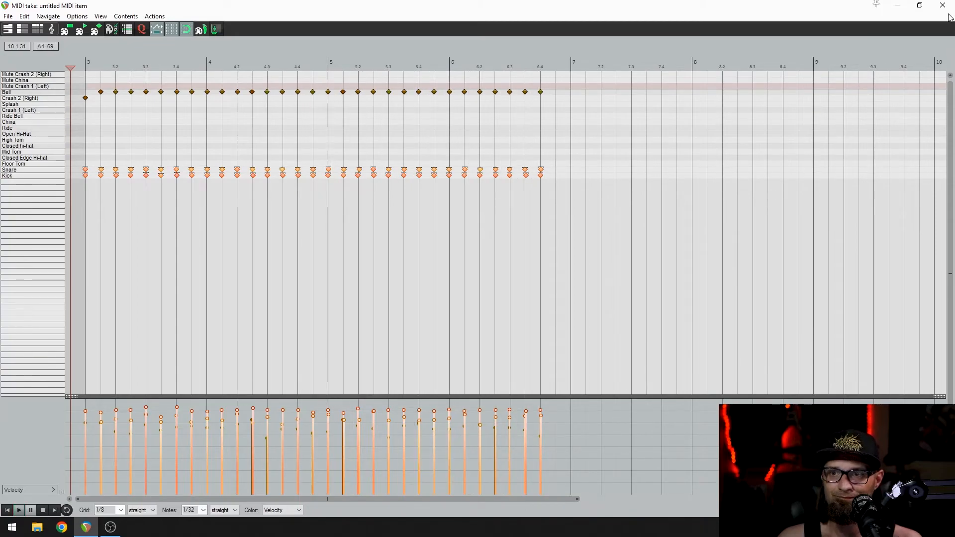
Close the MIDI editor and raise track 5's volume to about -2.66 dB during playback
left_click(945, 9)
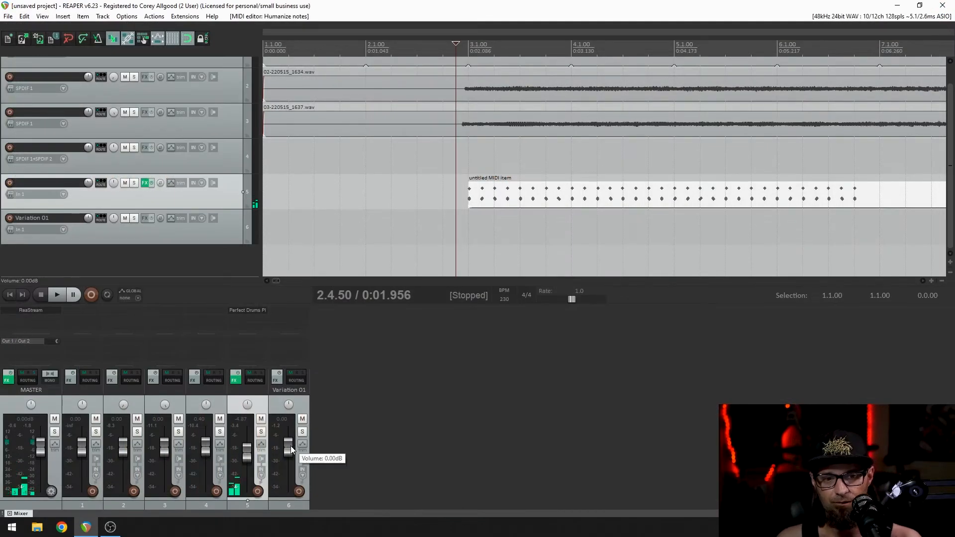
key("space")
left_click_drag(247, 456, 248, 452)
key("space")
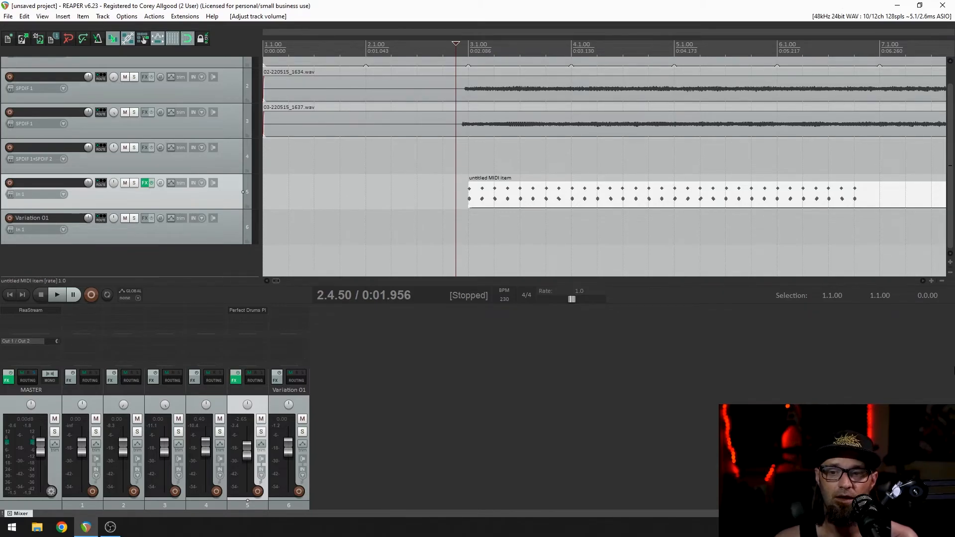
Reopen the track 5 item in the MIDI editor and select only the last snare note at beat 6.4
double_click(800, 202)
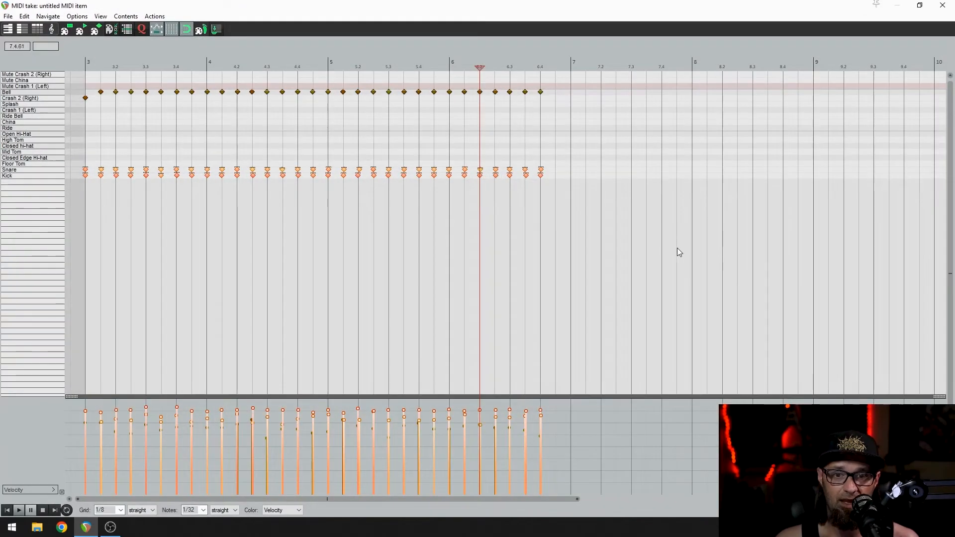
scroll(666, 244, "down", 3)
left_click(78, 69)
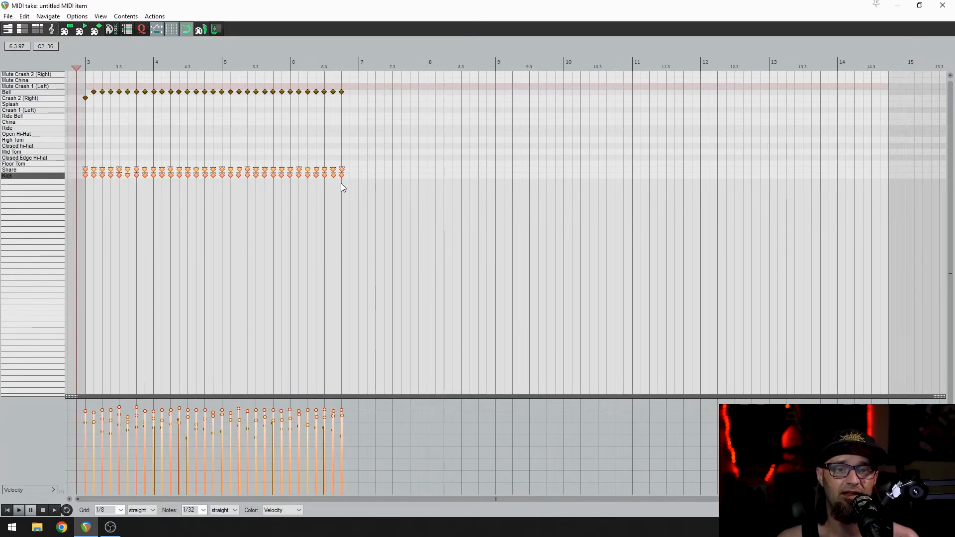
left_click(389, 195)
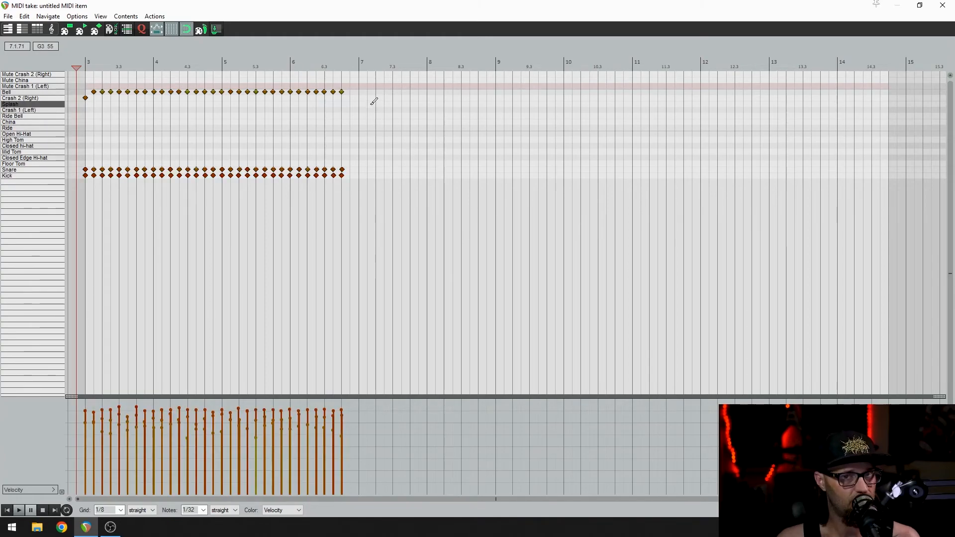
right_click(342, 170)
Play back the end of the beat from the middle of bar 4
left_click(235, 47)
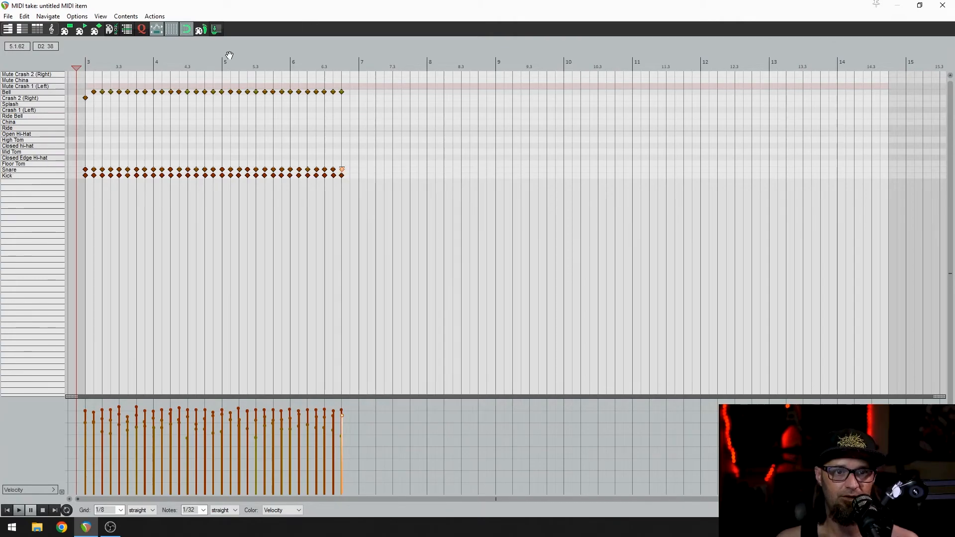
left_click(195, 64)
key("space")
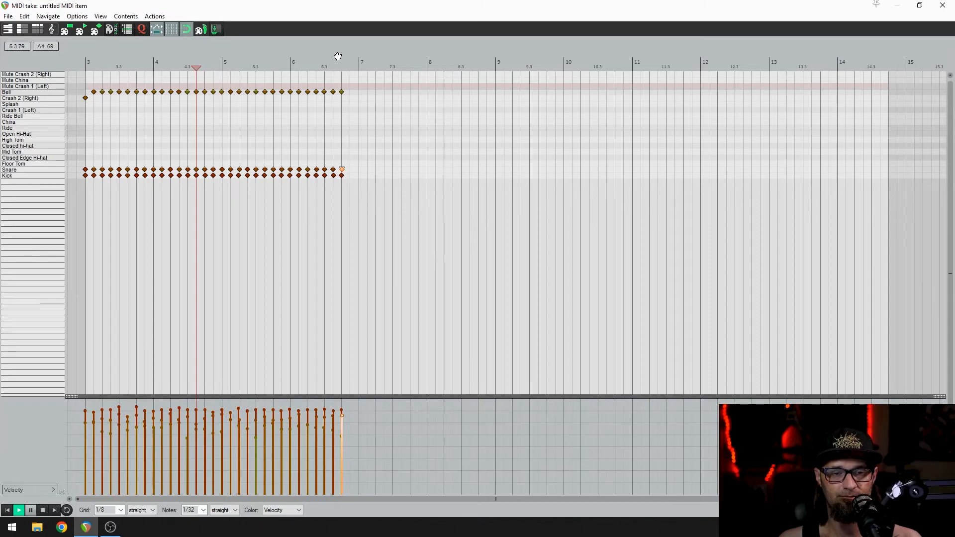
key("space")
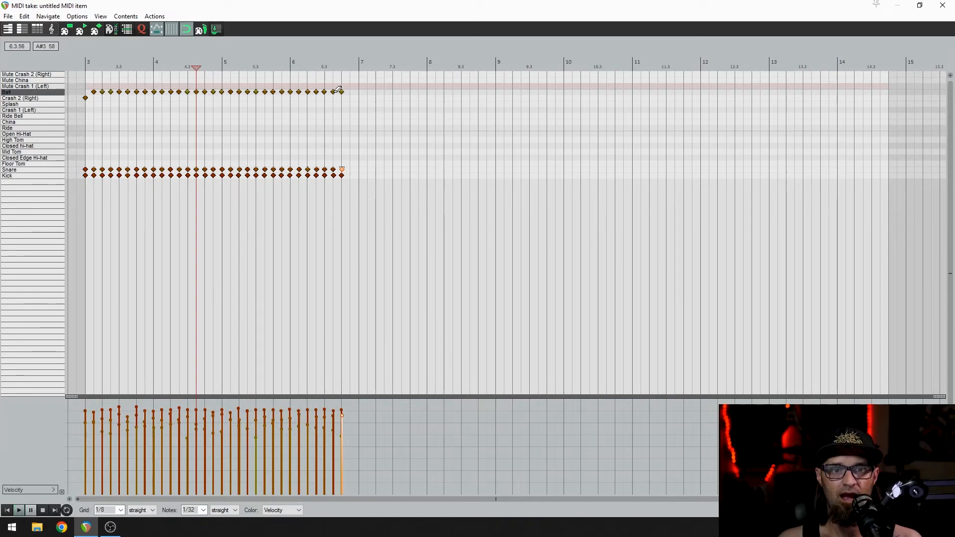
Delete the bell and kick notes from beat 6.3 onward and the snare notes after 6.3, keeping the snare hit on 6.3
double_click(342, 92)
double_click(342, 170)
double_click(333, 175)
double_click(341, 175)
double_click(333, 91)
double_click(325, 91)
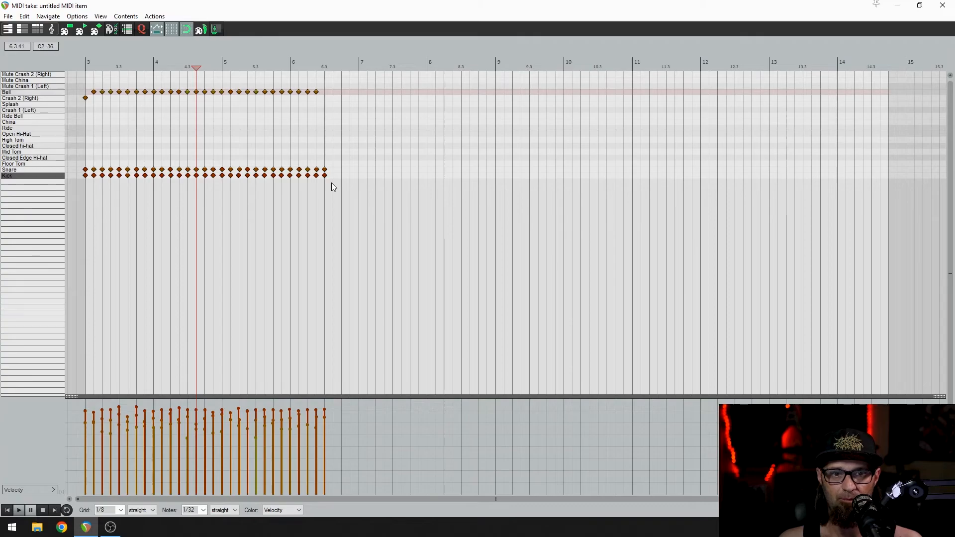
double_click(324, 175)
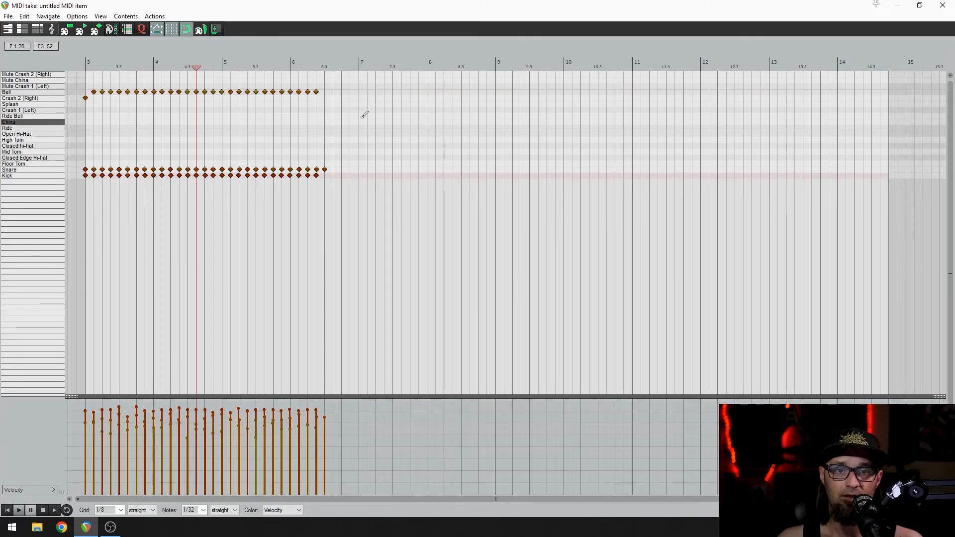
Set the MIDI editor's grid to 1/16
scroll(481, 89, "up", 5)
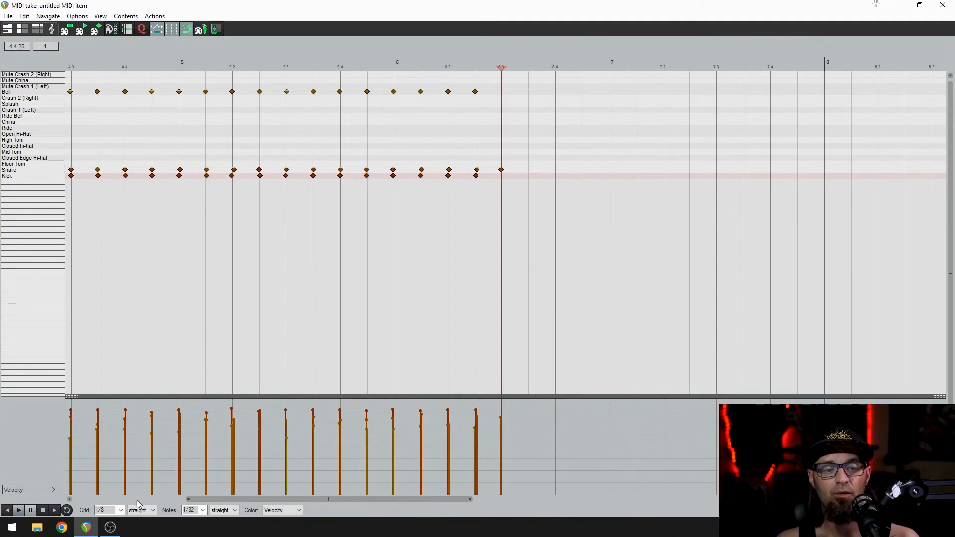
left_click(121, 511)
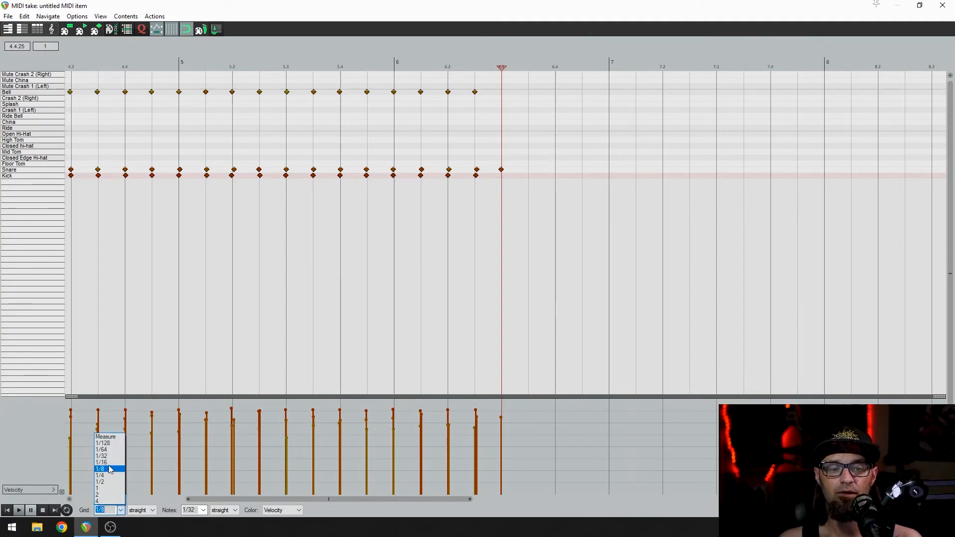
left_click(109, 463)
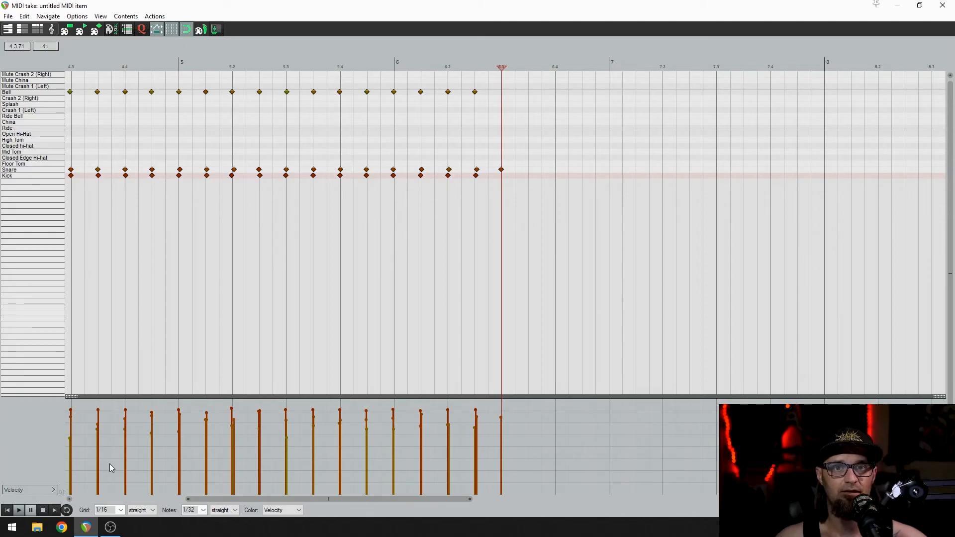
Try a sixteenth-note fill from beat 6.3: a second snare, two kicks, two high toms on 6.4 and two more kicks
left_click(515, 170)
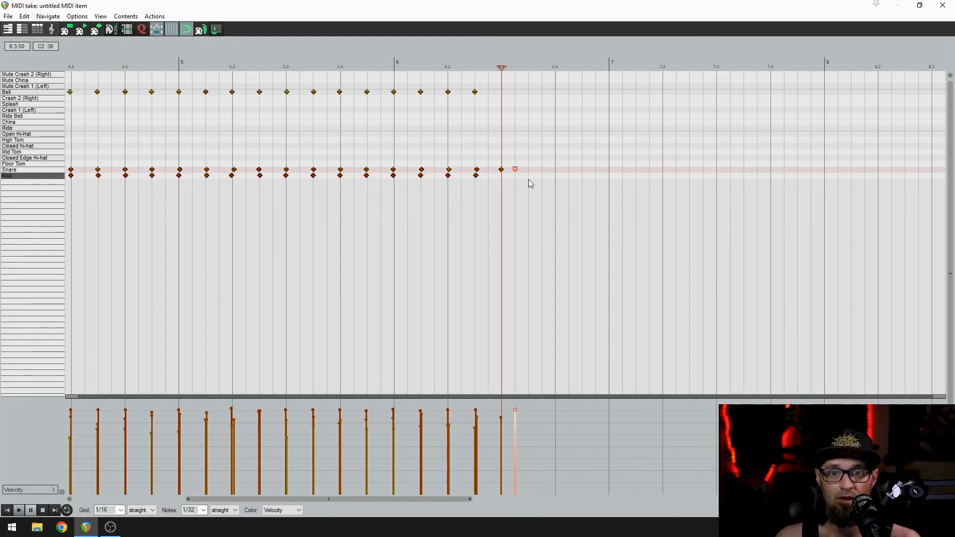
left_click(529, 175)
left_click(541, 175)
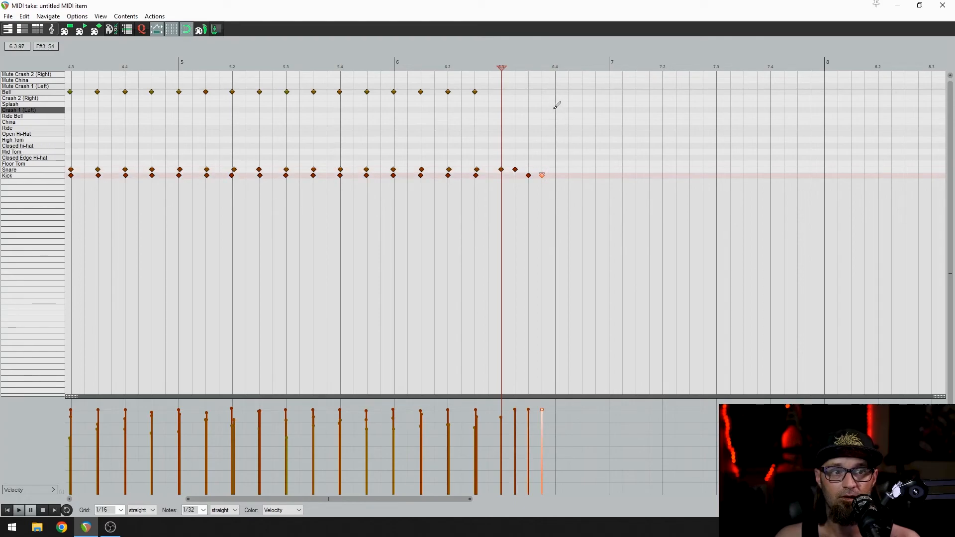
left_click(555, 139)
left_click(568, 139)
left_click(582, 175)
left_click(595, 175)
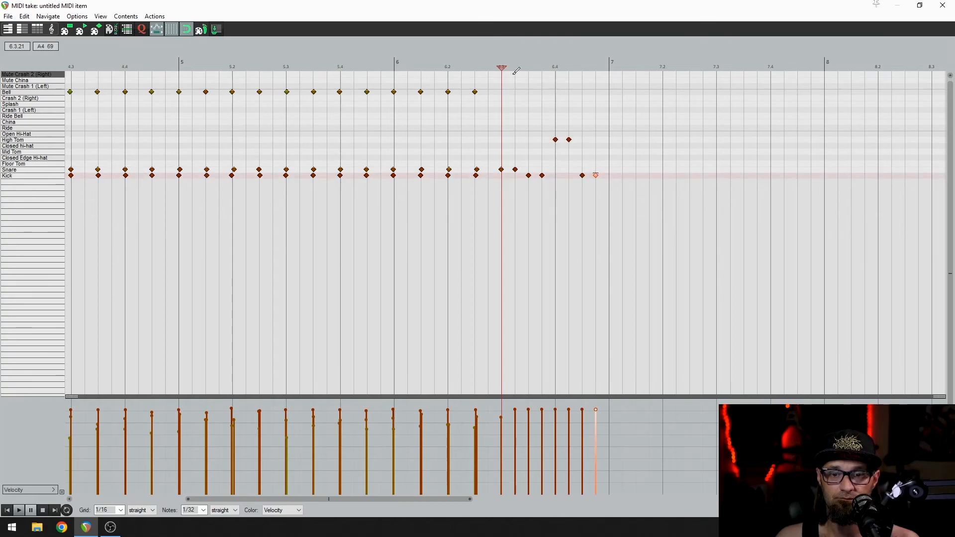
Delete the trial fill and all remaining bell, snare and kick notes from the start of bar 6
left_click_drag(630, 177, 499, 125)
key("Delete")
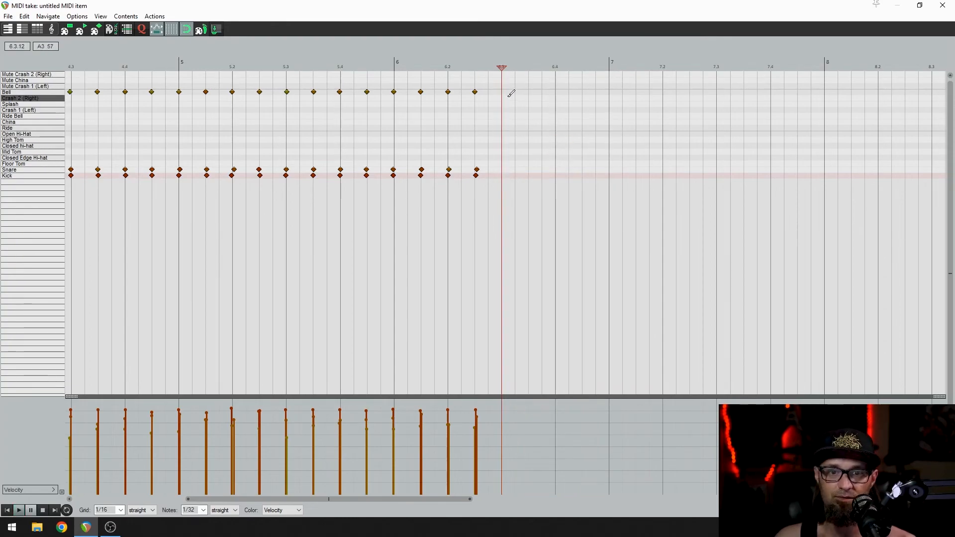
mouse_move(533, 77)
left_mouse_down()
mouse_move(488, 127)
mouse_move(392, 193)
left_mouse_up()
key("Delete")
Start a sixteenth-note fill at bar 6 with two snares, two kicks, two high toms on beat 6.2 and two kicks
left_click(394, 170)
left_click(408, 169)
left_click(421, 176)
left_click(434, 175)
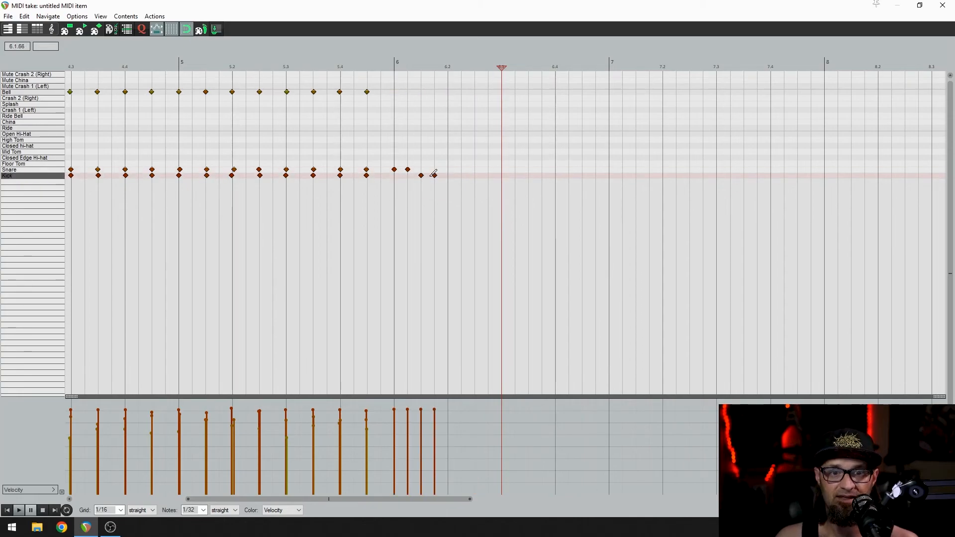
left_click(447, 139)
left_click(461, 140)
left_click(474, 175)
left_click(488, 175)
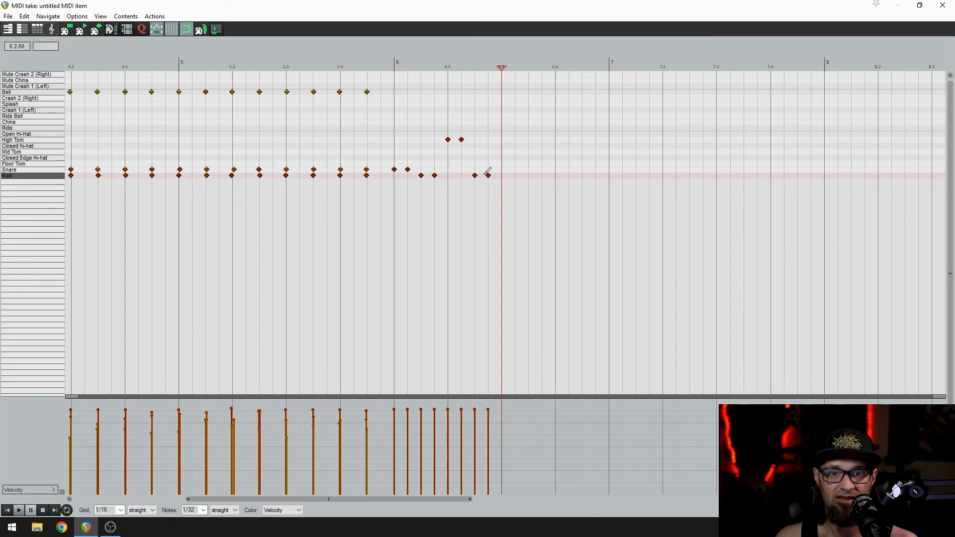
Continue the fill with two mid toms on beat 6.3, two kicks and two floor toms on beat 6.4
left_click(501, 151)
left_click(514, 151)
left_click(528, 175)
left_click(542, 175)
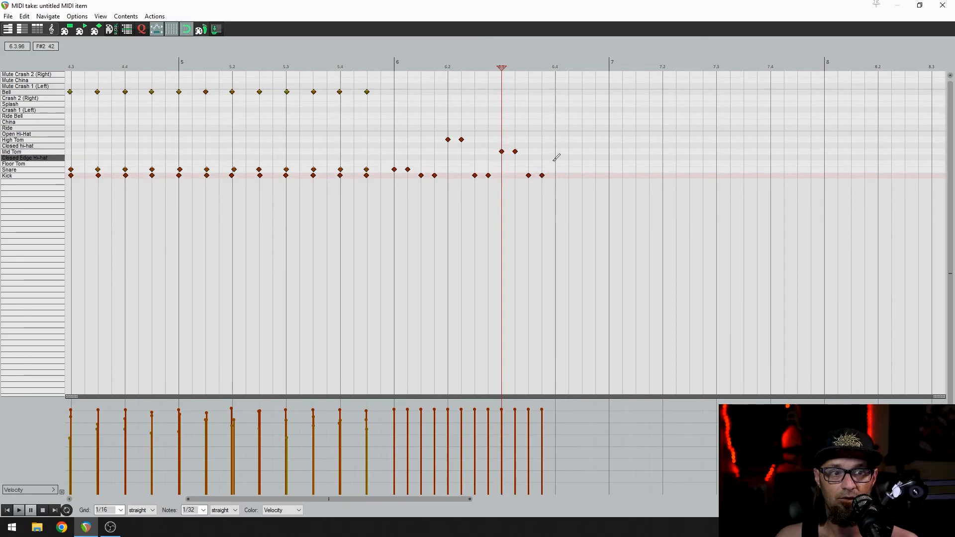
left_click(555, 163)
left_click(568, 163)
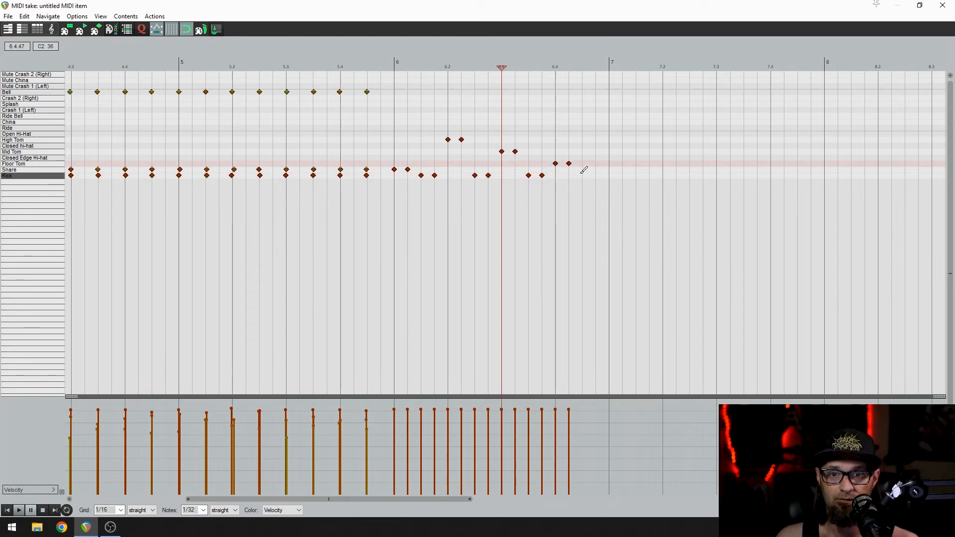
left_click(582, 169)
left_click(595, 169)
double_click(581, 169)
double_click(595, 169)
Finish the fill with two sixteenth-note kicks right after the floor toms, up to the end of bar 6
left_click(582, 175)
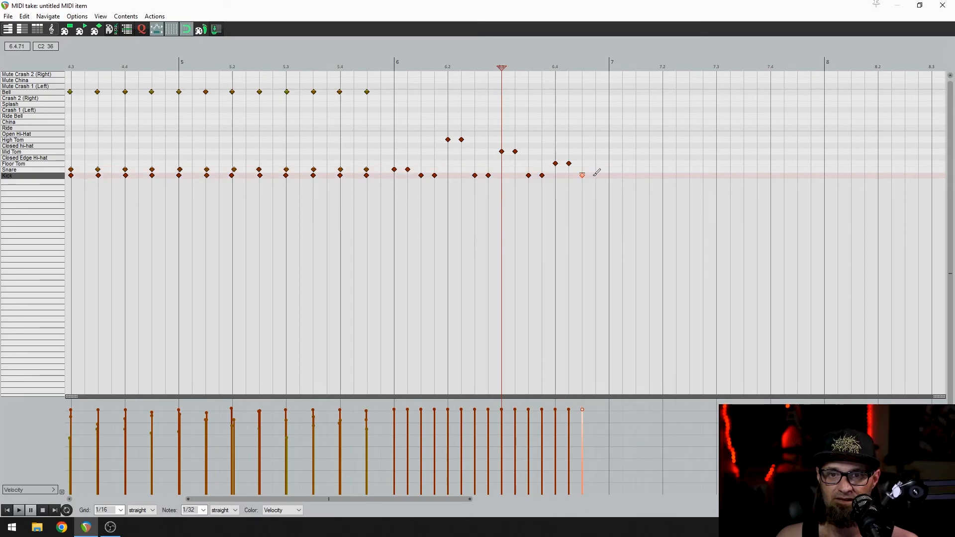
left_click(595, 175)
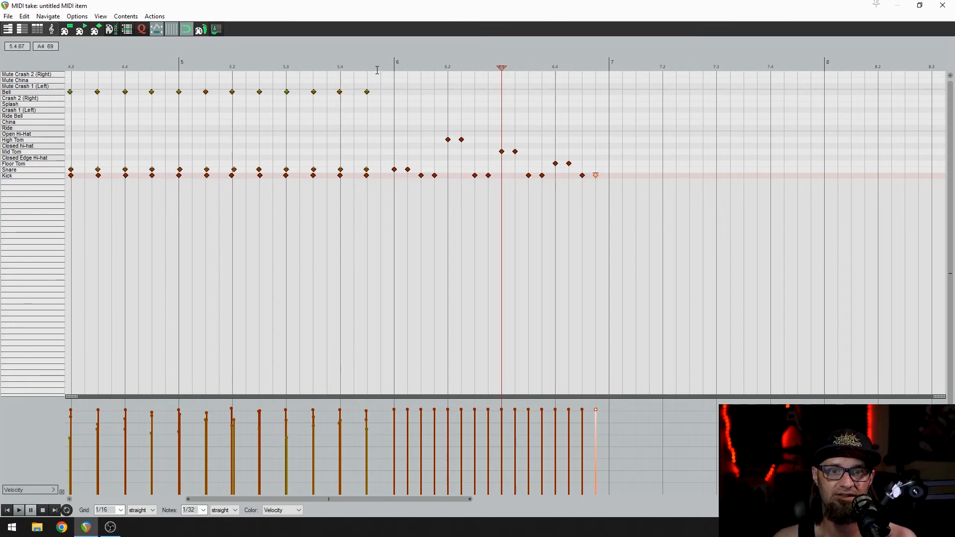
Play back the beat and its fill from just before bar 3
left_click(178, 63)
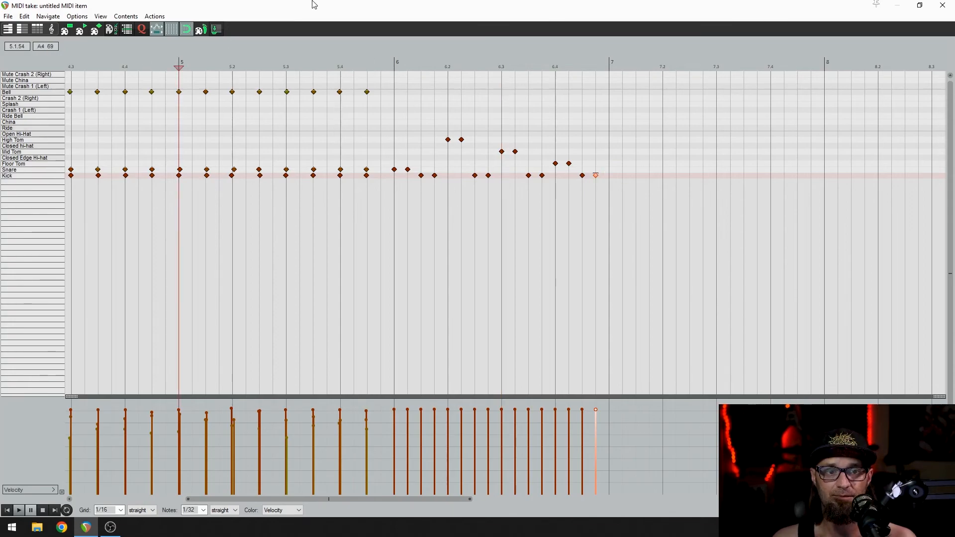
left_click(128, 30)
left_click(77, 63)
key("space")
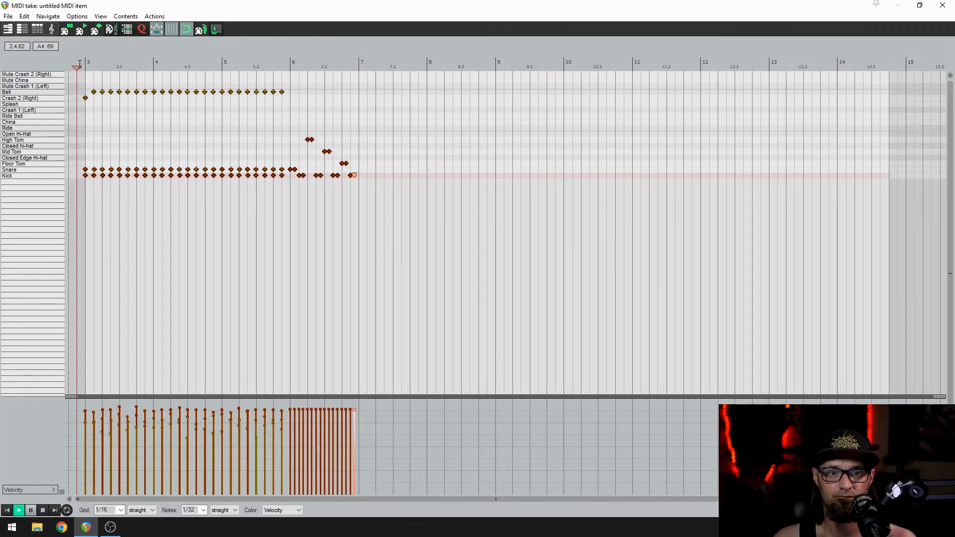
key("space")
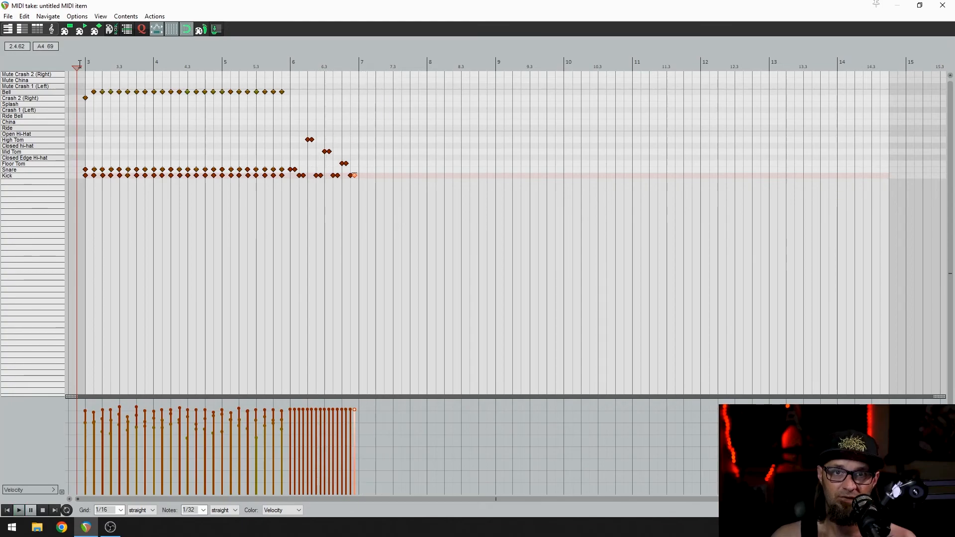
Replace the two mid tom notes on beat 6.3 with two sixteenth-note snare hits
scroll(379, 139, "up", 3)
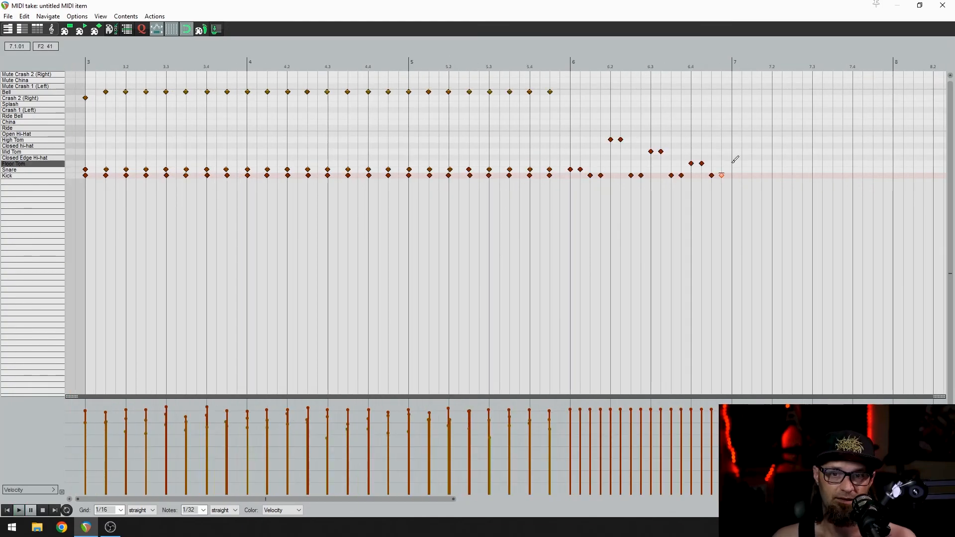
left_click_drag(677, 144, 642, 160)
key("Delete")
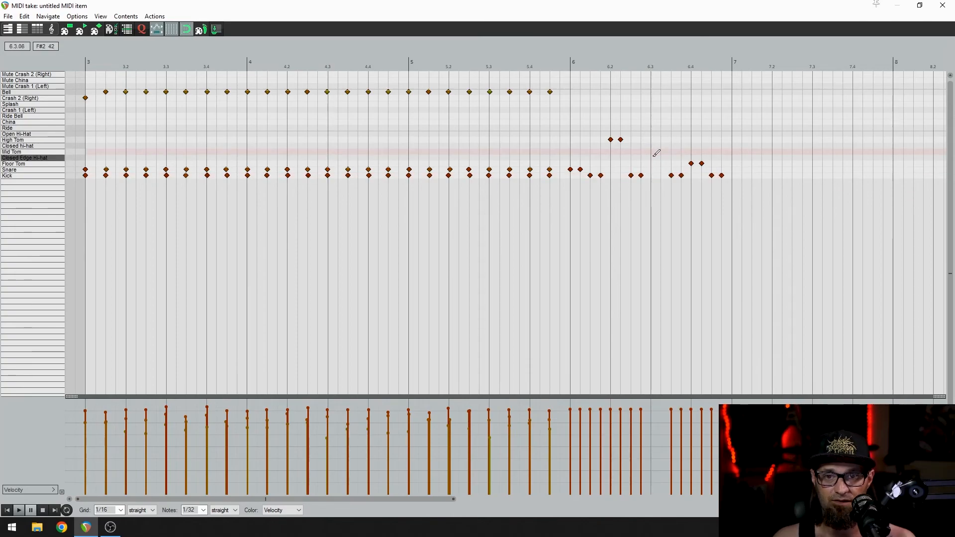
left_click(653, 169)
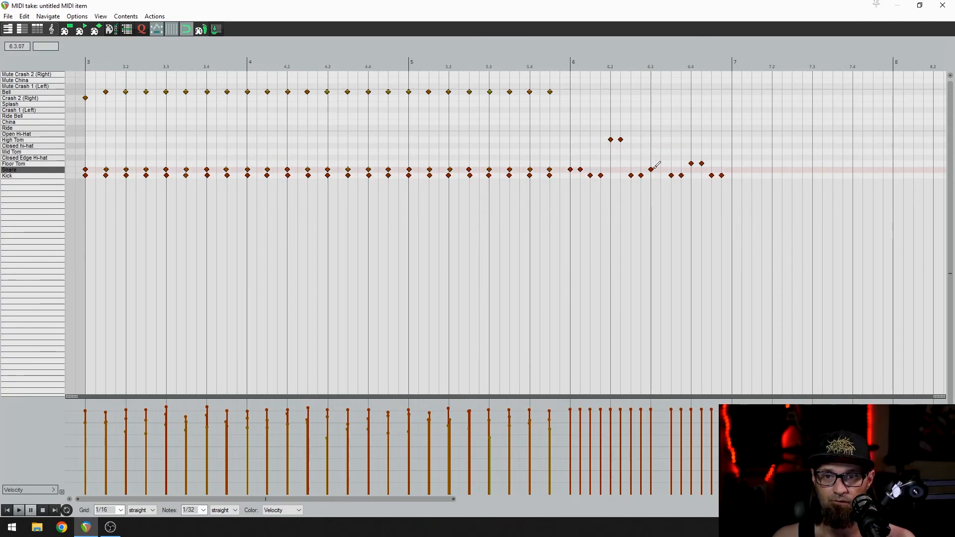
left_click(661, 169)
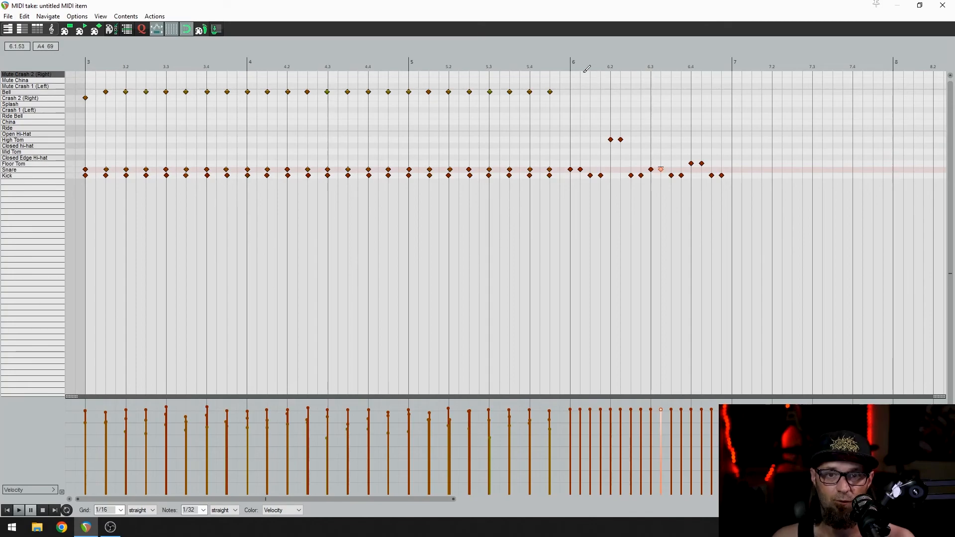
Play back the revised fill from the start of bar 6 and close the MIDI editor
left_click(570, 64)
key("space")
key("space")
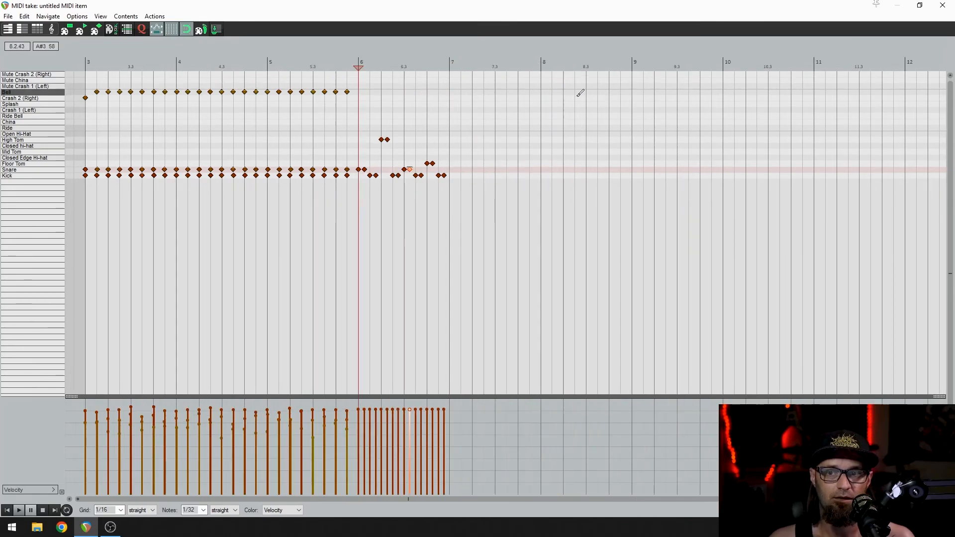
left_click(942, 5)
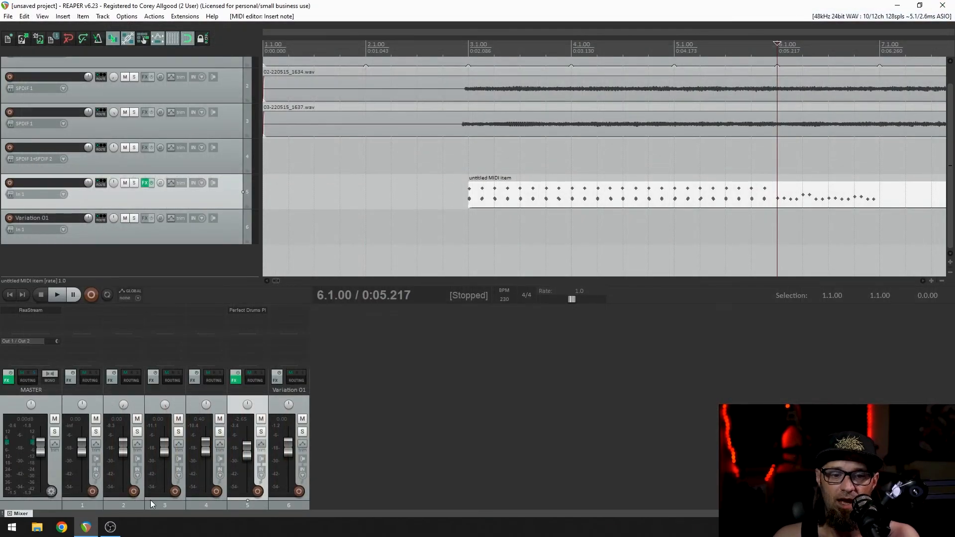